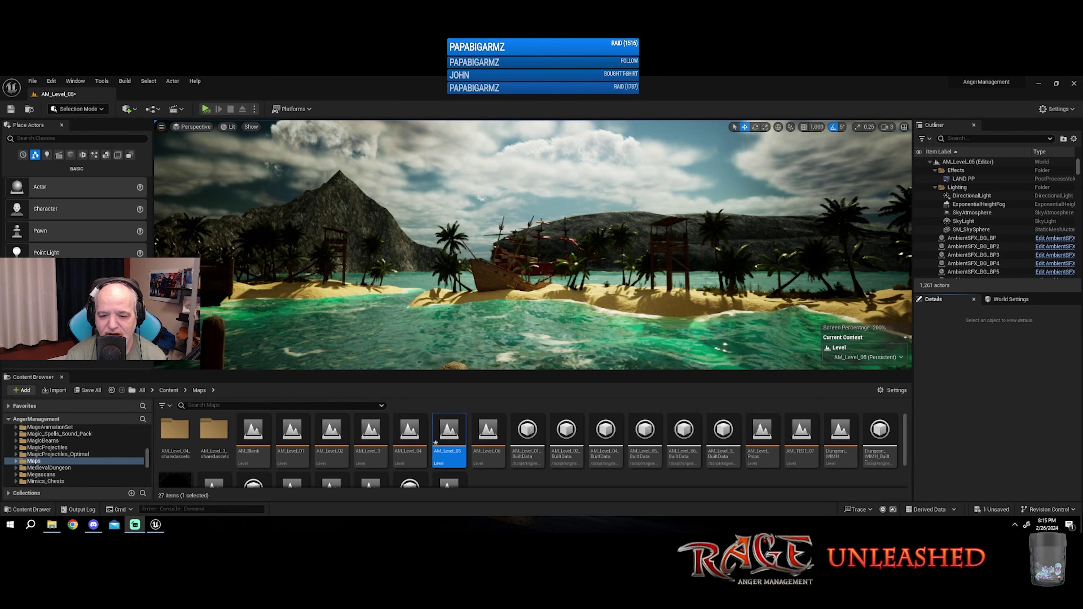
{"action": "left_click", "coordinate": [599, 231]}
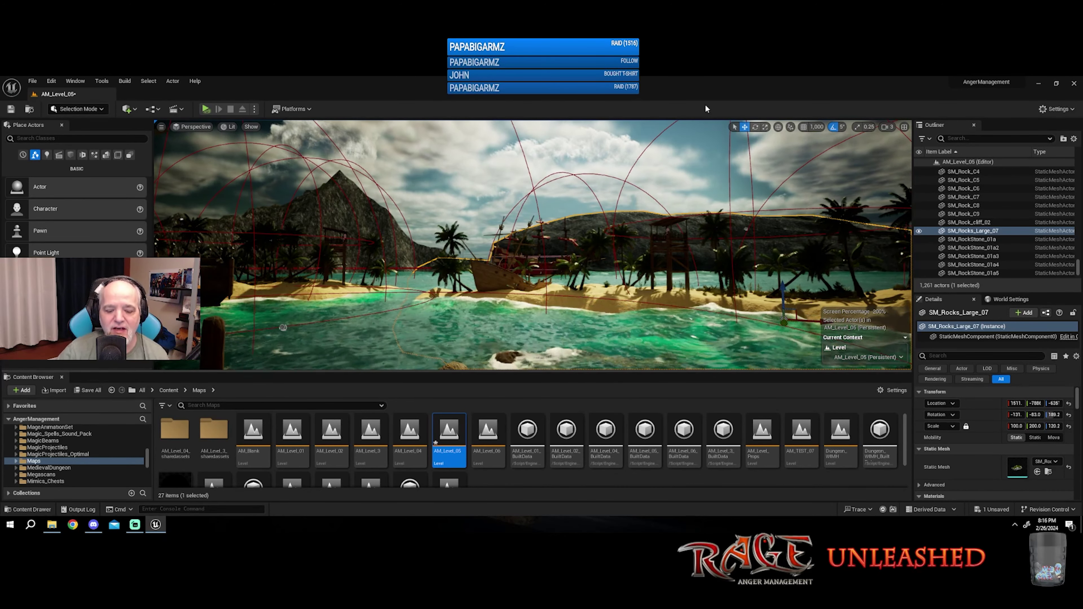
{"action": "left_click", "coordinate": [544, 196]}
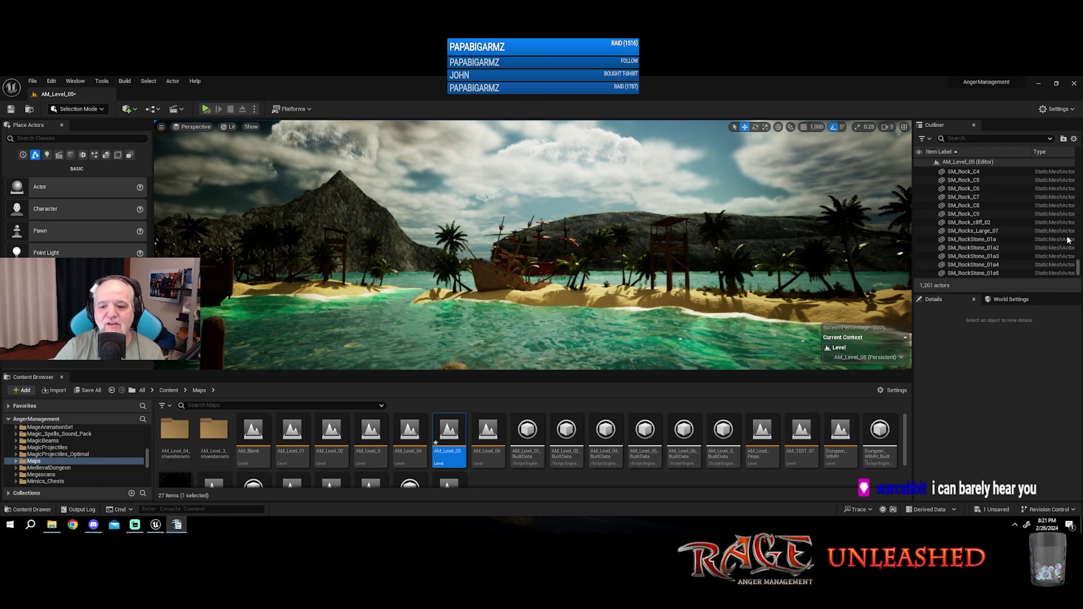
{"action": "left_click", "coordinate": [738, 385]}
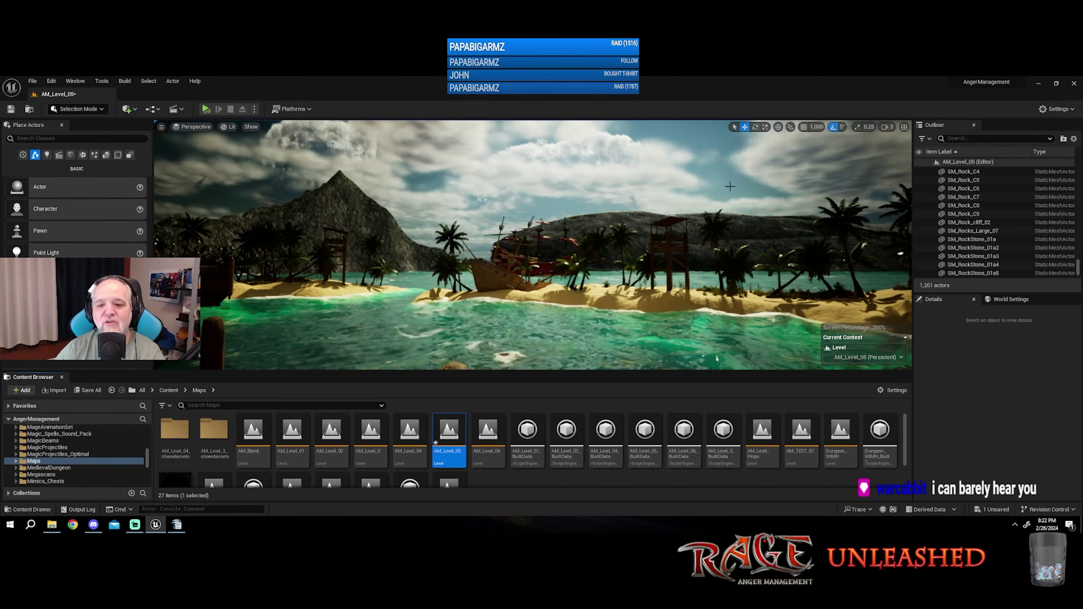
Step: Lower the viewport camera speed to 0.1 for close work on the dock
{"action": "right_click_drag", "start_coordinate": [533, 246], "coordinate": [470, 264]}
{"action": "left_click", "coordinate": [888, 127]}
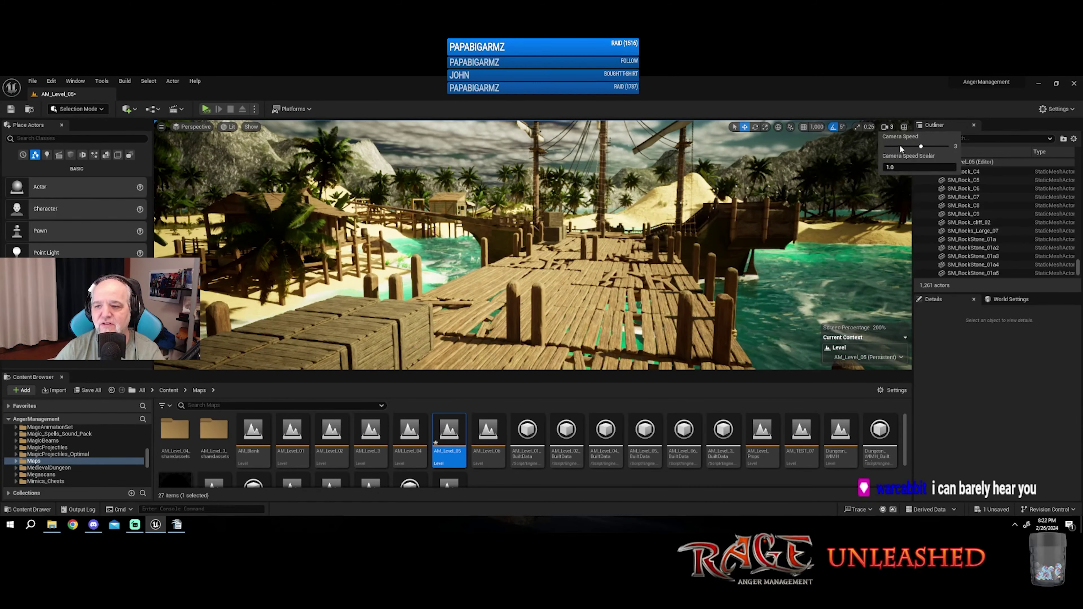
{"action": "left_click_drag", "start_coordinate": [913, 147], "coordinate": [901, 147]}
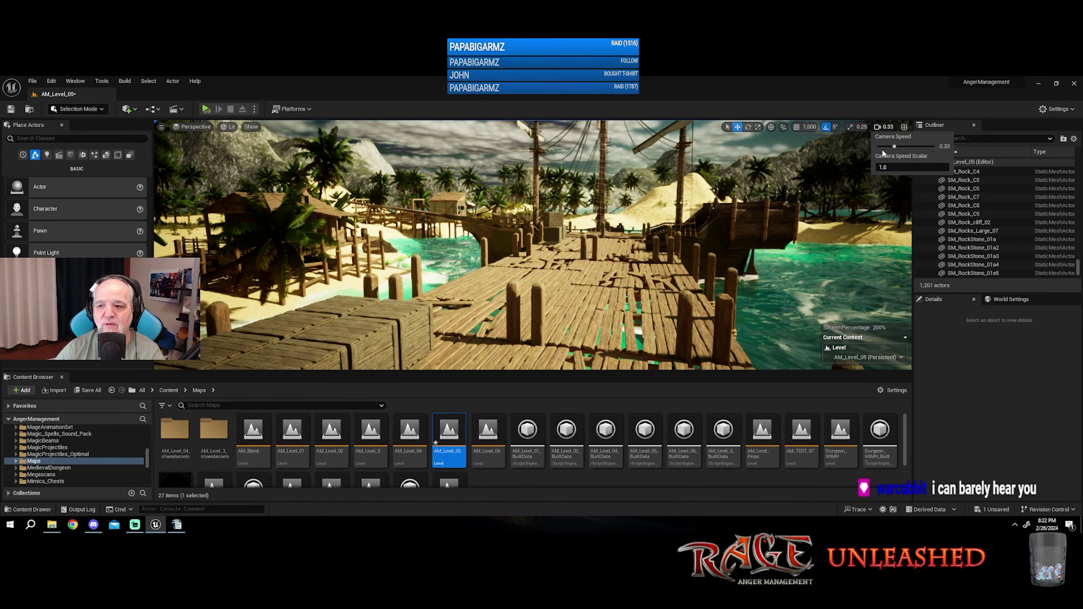
{"action": "left_click", "coordinate": [888, 146]}
Step: Select the wooden crate PirateCrate_31 in the row of crates on the dock
{"action": "right_click_drag", "start_coordinate": [725, 205], "coordinate": [655, 248]}
{"action": "key", "text": "w"}
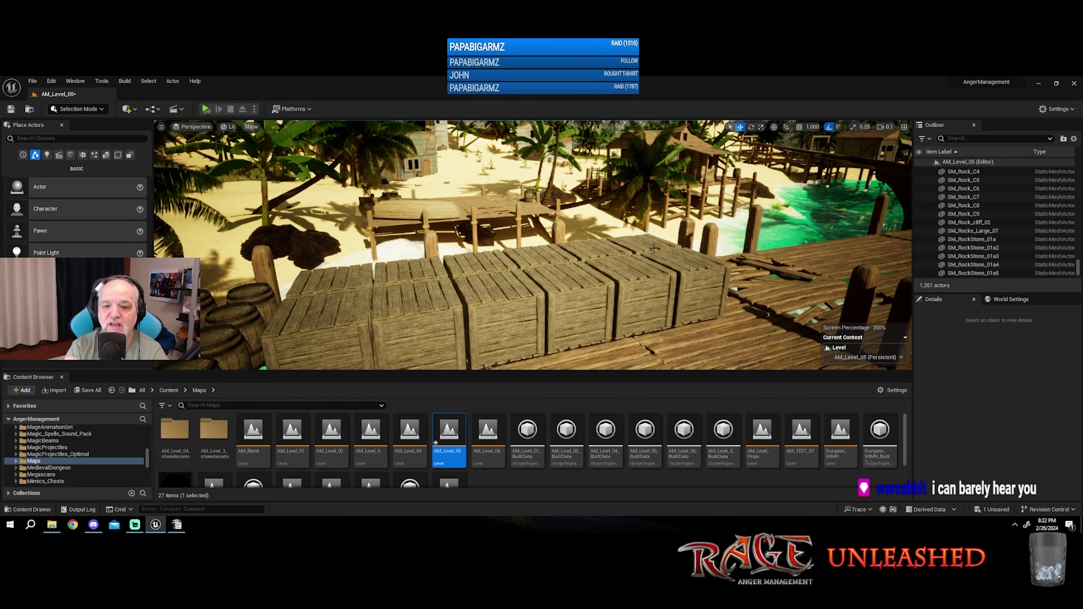
{"action": "left_click", "coordinate": [594, 269]}
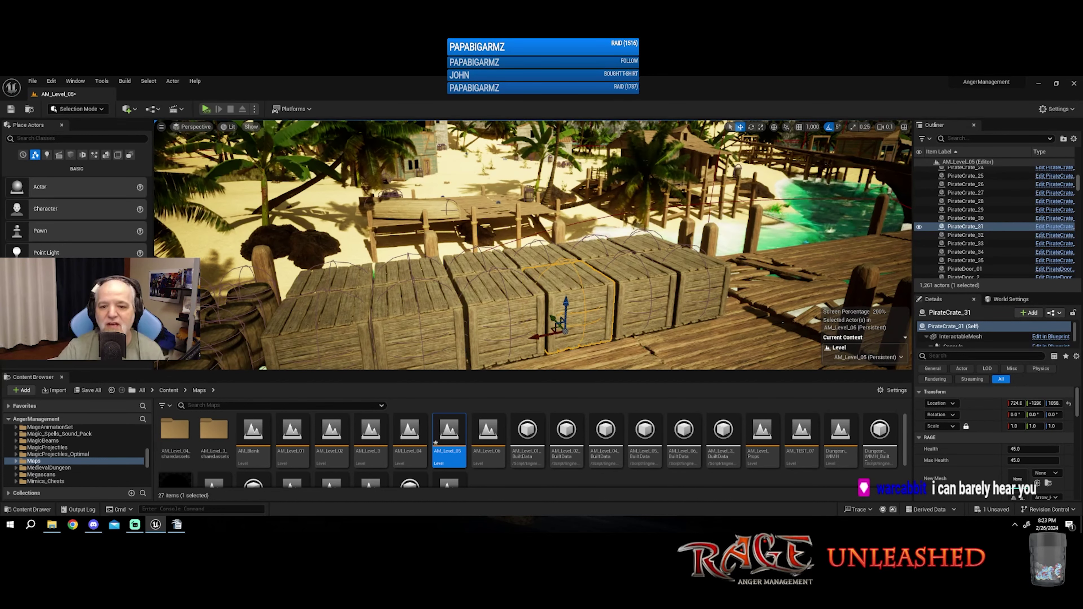
Step: Open the GC folder inside Interactables and look through its geometry collection assets
{"action": "left_click", "coordinate": [171, 391]}
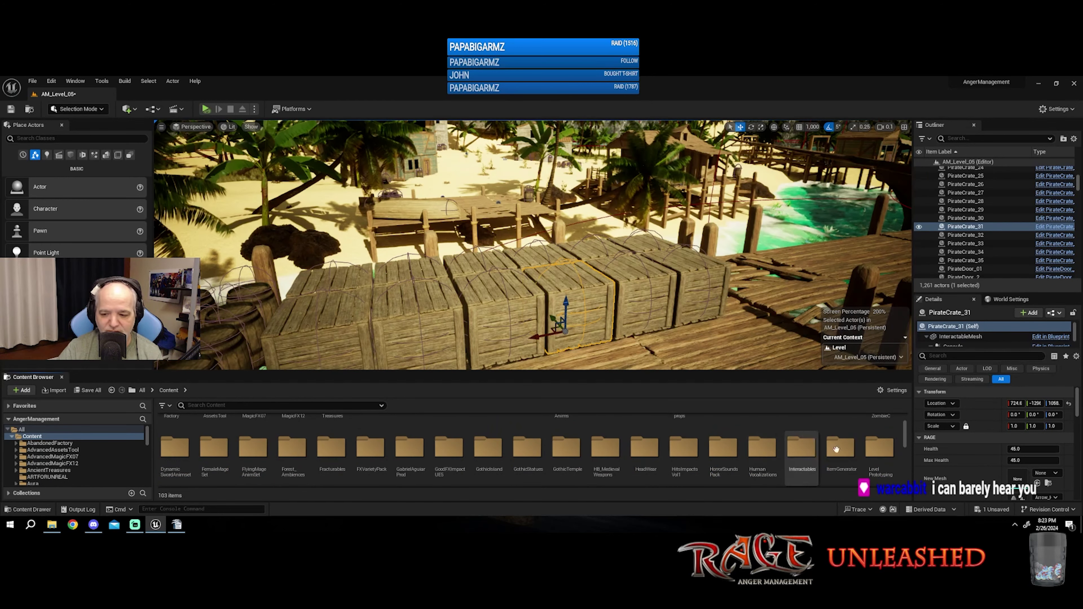
{"action": "double_click", "coordinate": [802, 447]}
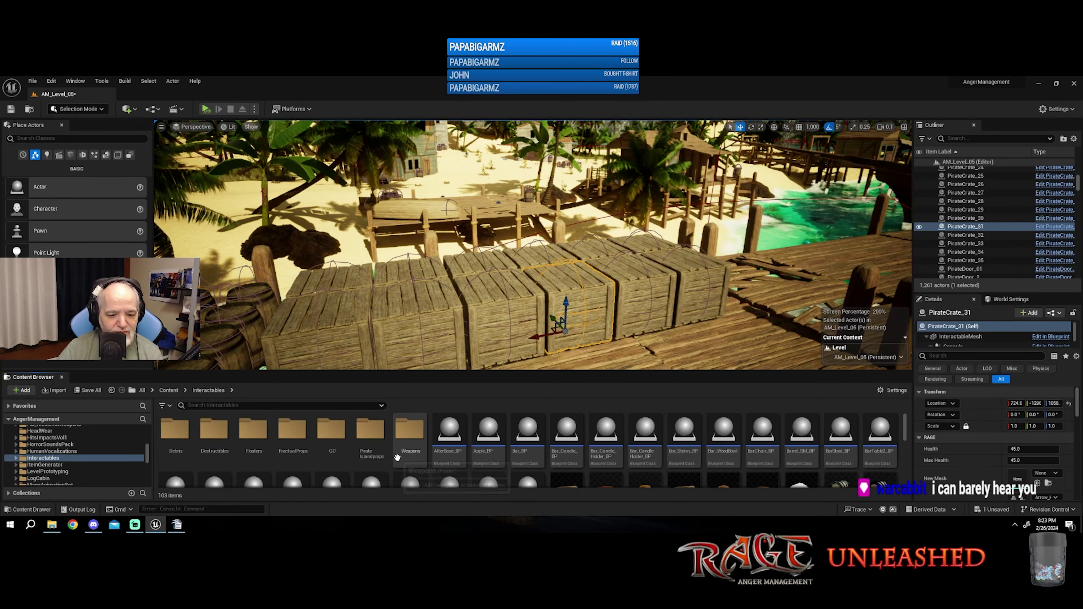
{"action": "double_click", "coordinate": [331, 439]}
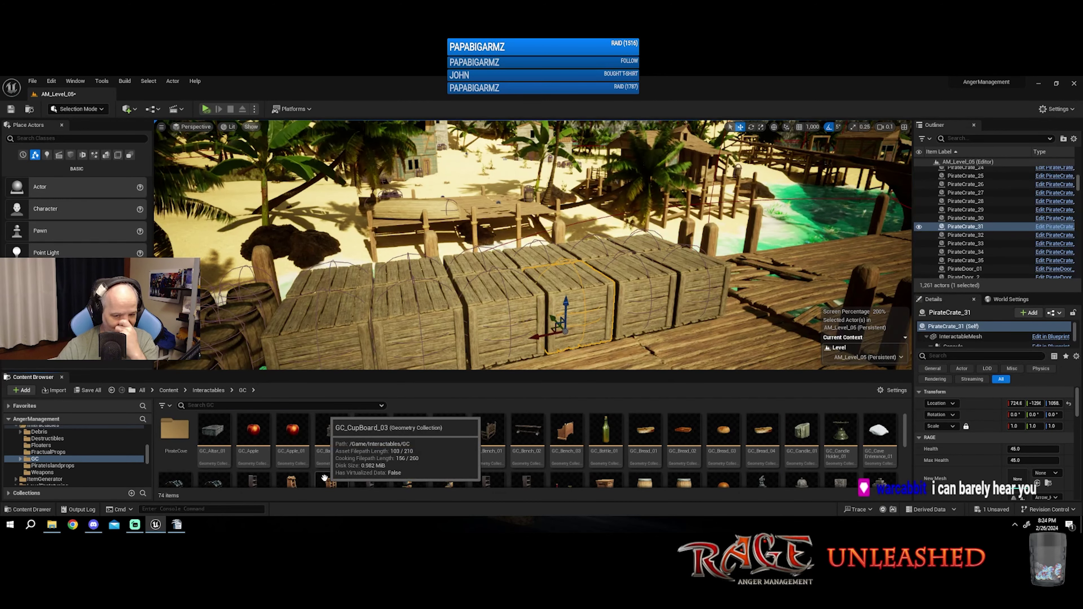
{"action": "scroll", "coordinate": [452, 467], "scroll_direction": "down", "scroll_amount": 1}
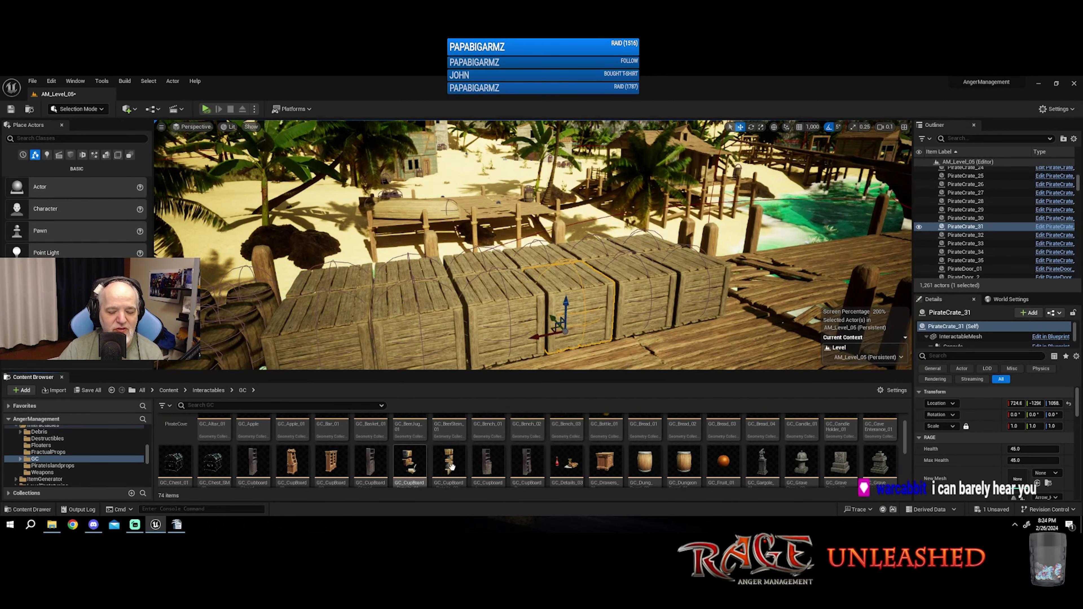
{"action": "scroll", "coordinate": [486, 467], "scroll_direction": "down", "scroll_amount": 1}
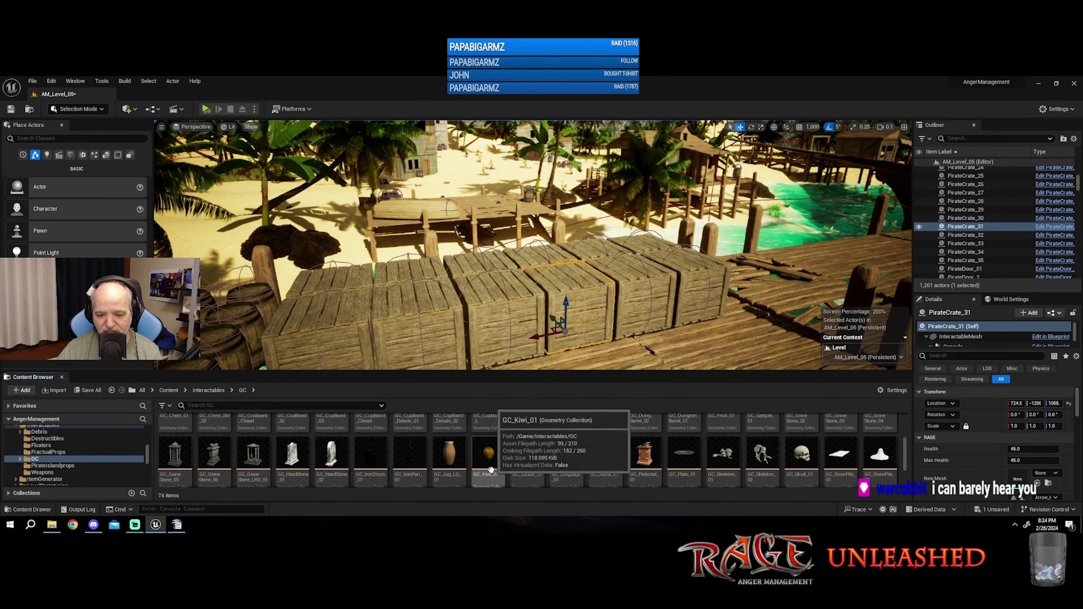
{"action": "scroll", "coordinate": [568, 444], "scroll_direction": "down", "scroll_amount": 1}
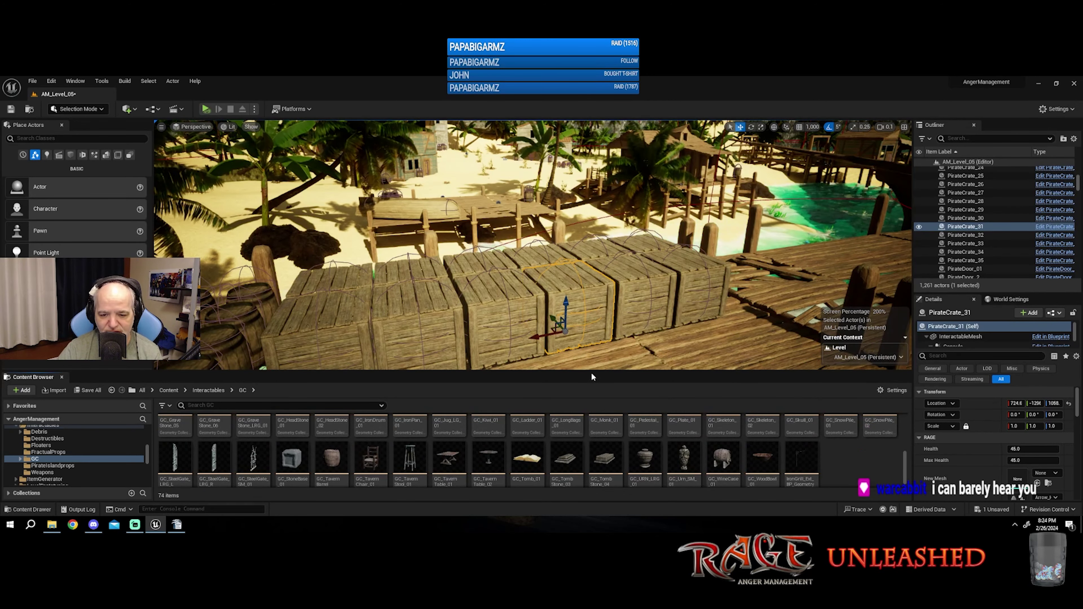
{"action": "scroll", "coordinate": [536, 452], "scroll_direction": "up", "scroll_amount": 2}
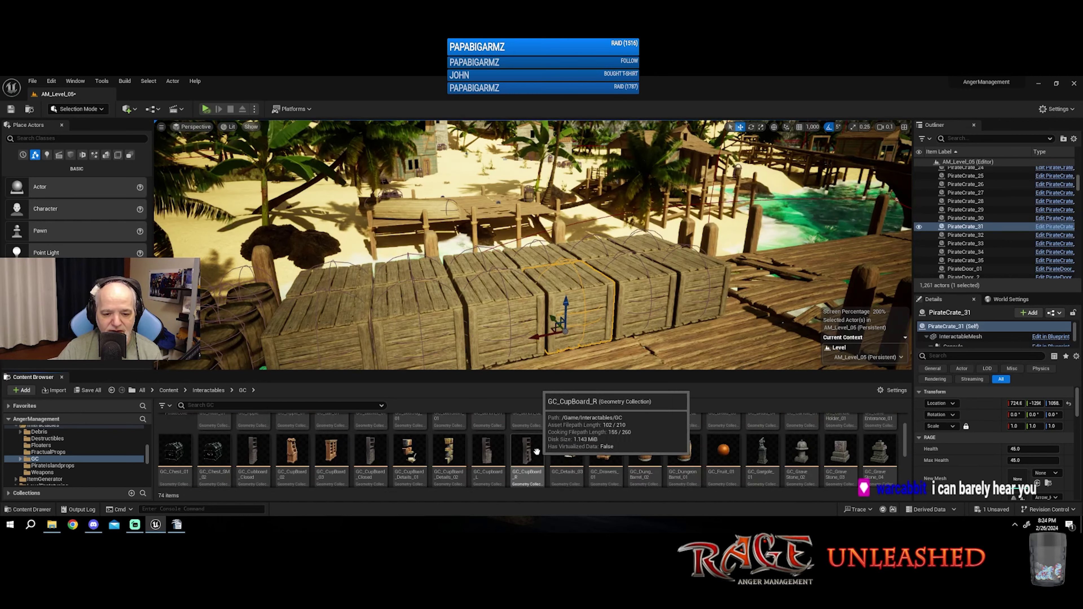
{"action": "scroll", "coordinate": [537, 452], "scroll_direction": "up", "scroll_amount": 1}
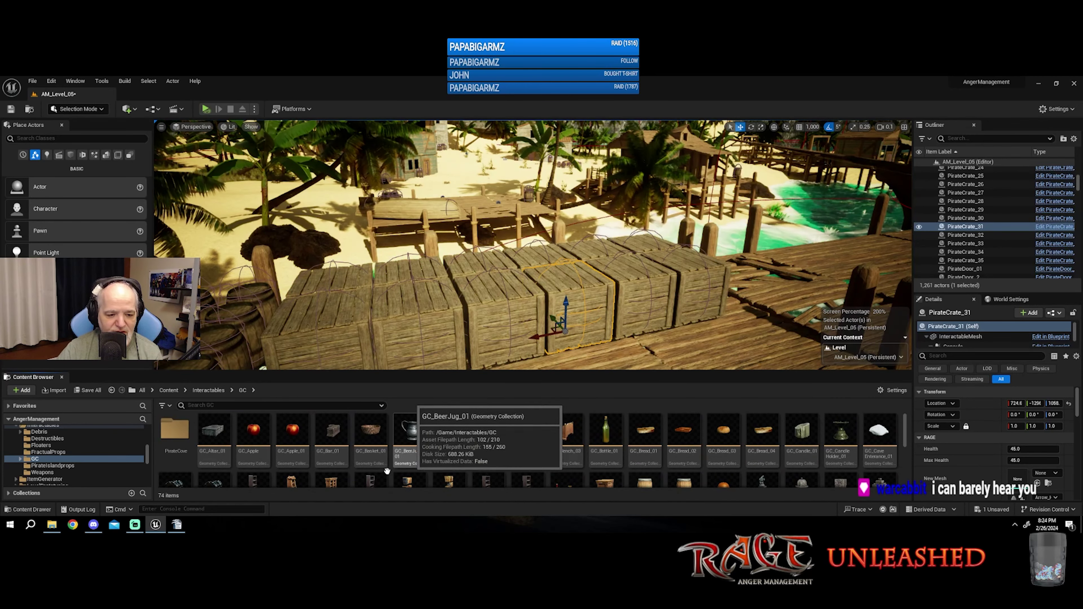
{"action": "scroll", "coordinate": [580, 441], "scroll_direction": "down", "scroll_amount": 1}
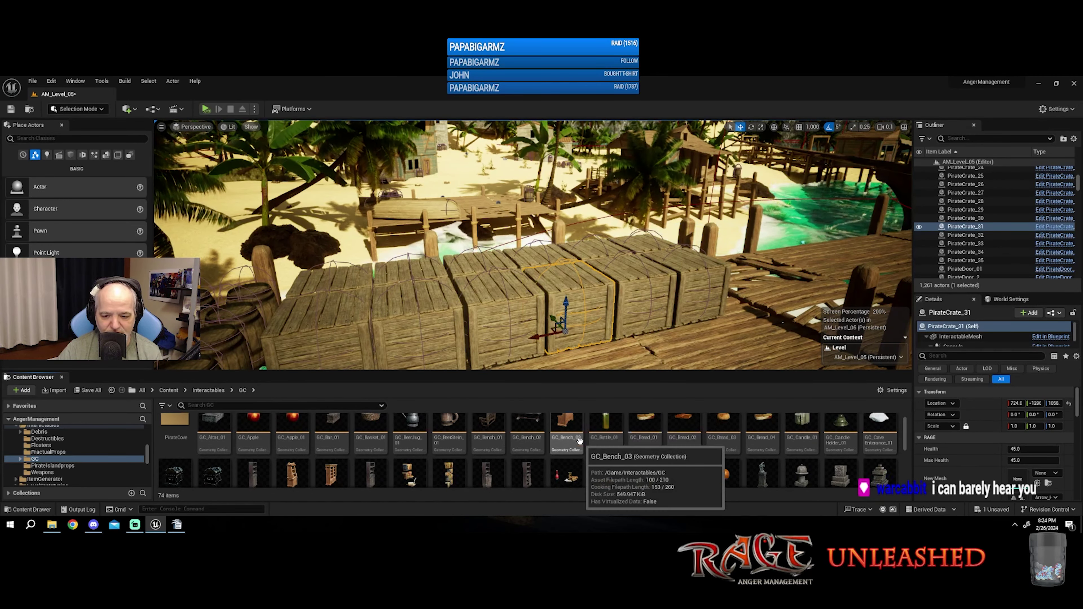
{"action": "scroll", "coordinate": [579, 441], "scroll_direction": "down", "scroll_amount": 2}
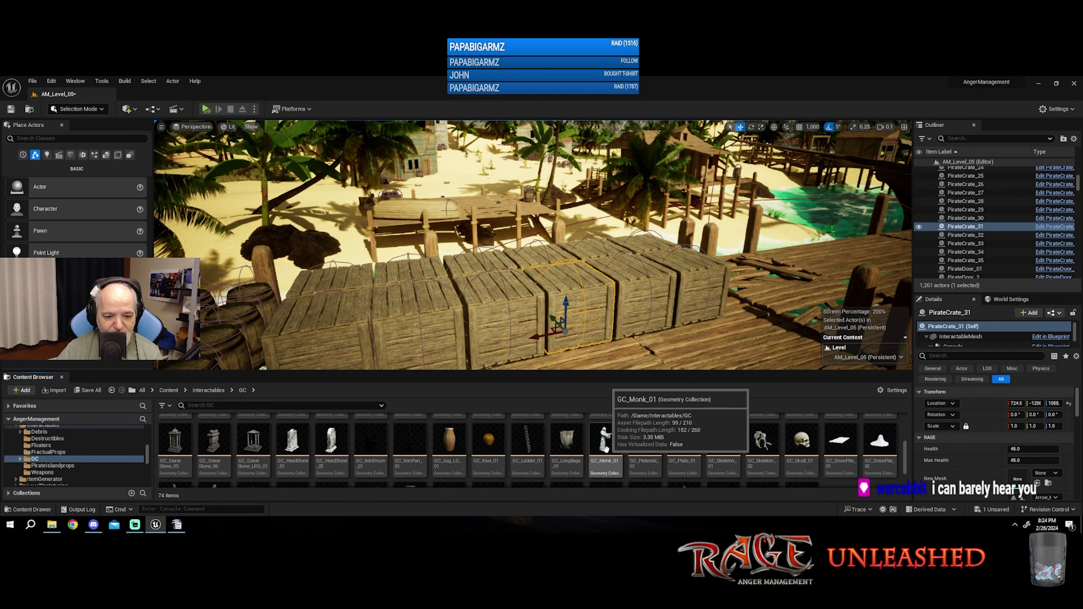
{"action": "scroll", "coordinate": [606, 448], "scroll_direction": "down", "scroll_amount": 2}
Step: Open the GC_TavernBarrel geometry collection, review its clustering, collision and damage settings, and close it
{"action": "left_click", "coordinate": [334, 474]}
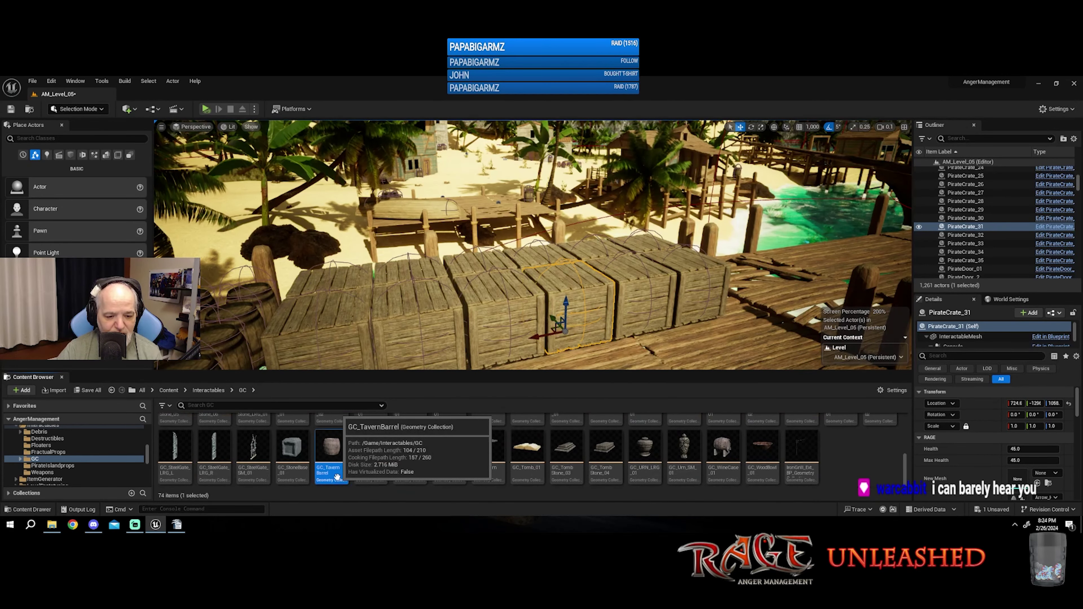
{"action": "double_click", "coordinate": [334, 474]}
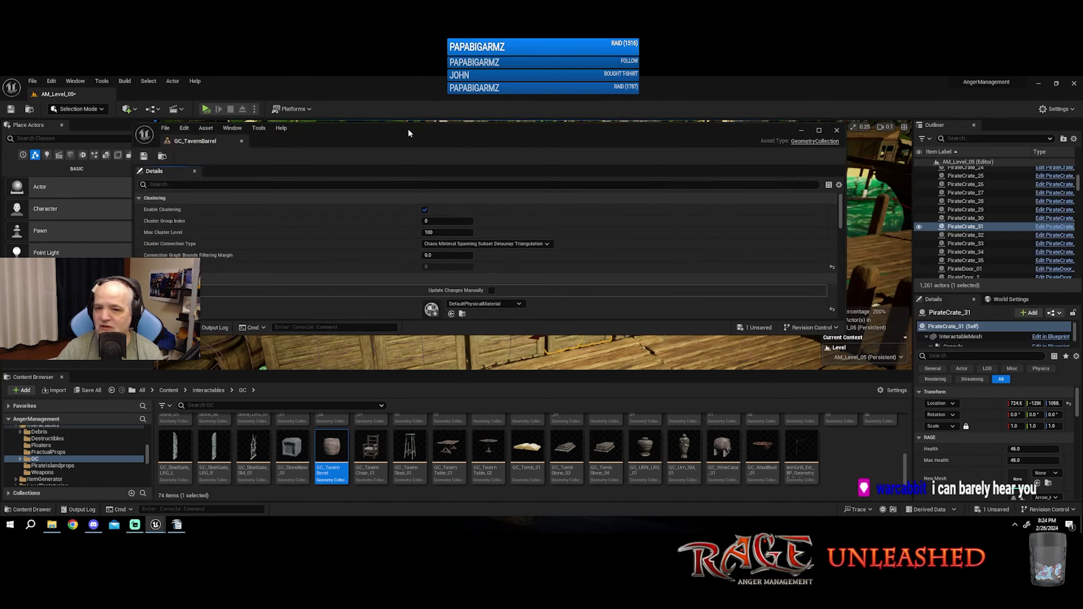
{"action": "double_click", "coordinate": [413, 129]}
{"action": "scroll", "coordinate": [380, 304], "scroll_direction": "down", "scroll_amount": 5}
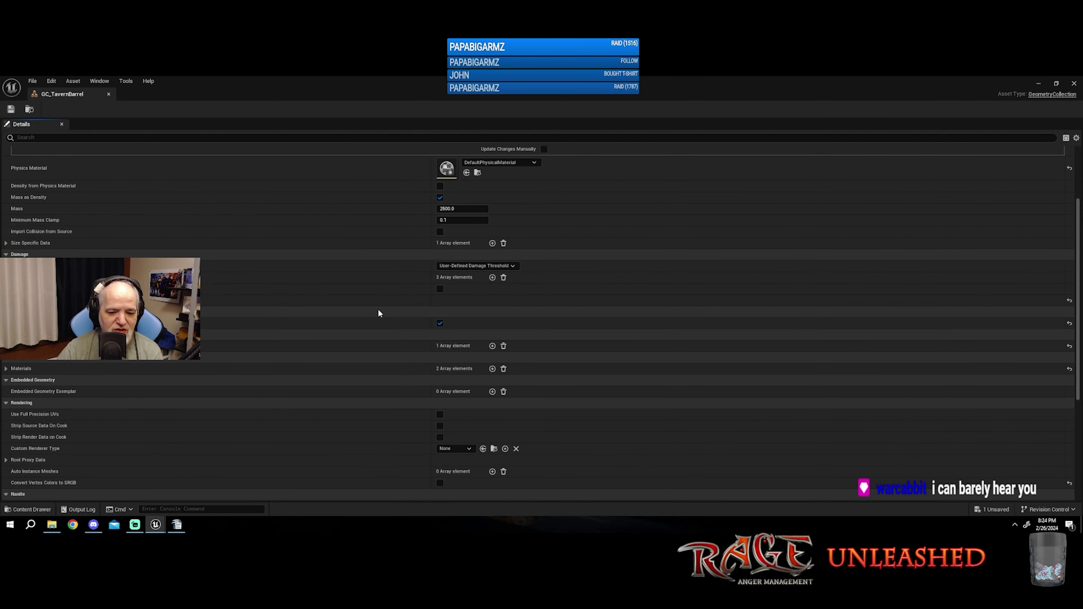
{"action": "scroll", "coordinate": [378, 311], "scroll_direction": "down", "scroll_amount": 2}
{"action": "scroll", "coordinate": [384, 308], "scroll_direction": "up", "scroll_amount": 4}
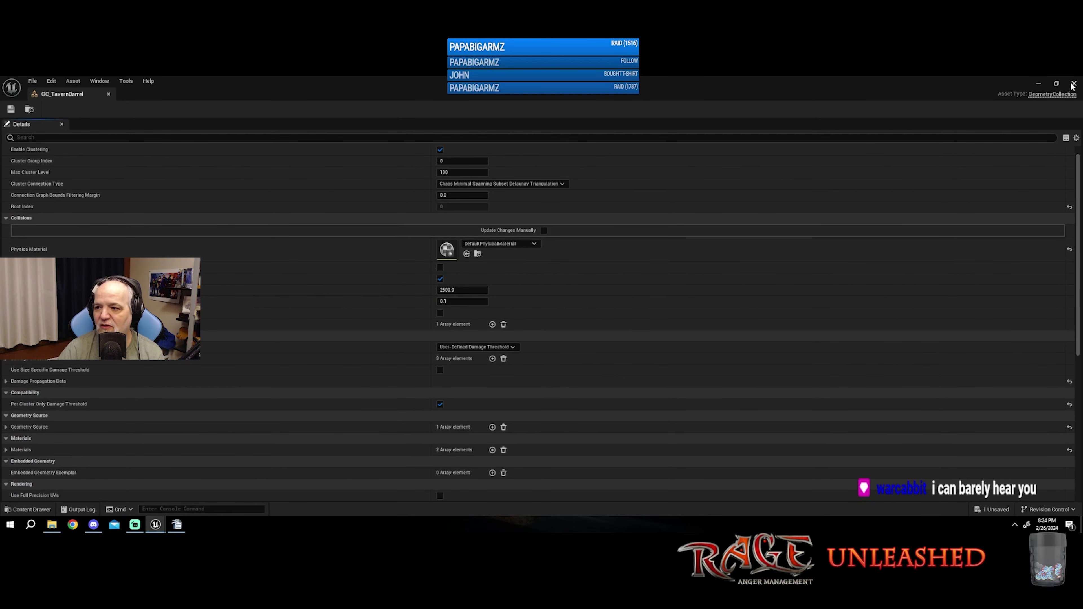
{"action": "left_click", "coordinate": [1073, 85]}
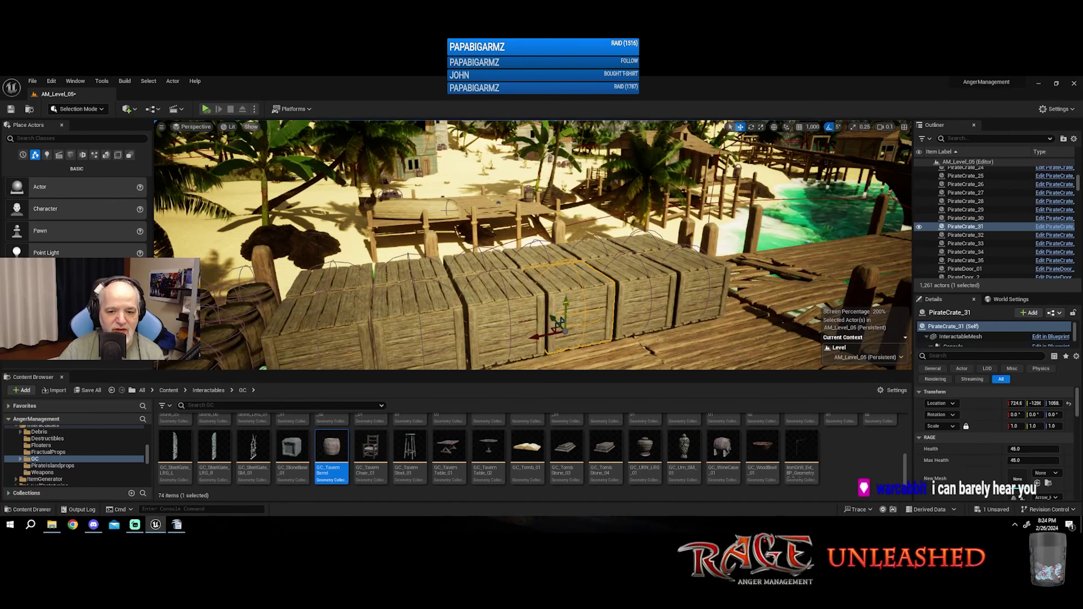
Step: Switch to Fracture mode and start a new geometry collection from the selected crate, stored in Interactables/GC/PirateCove
{"action": "left_click", "coordinate": [69, 107]}
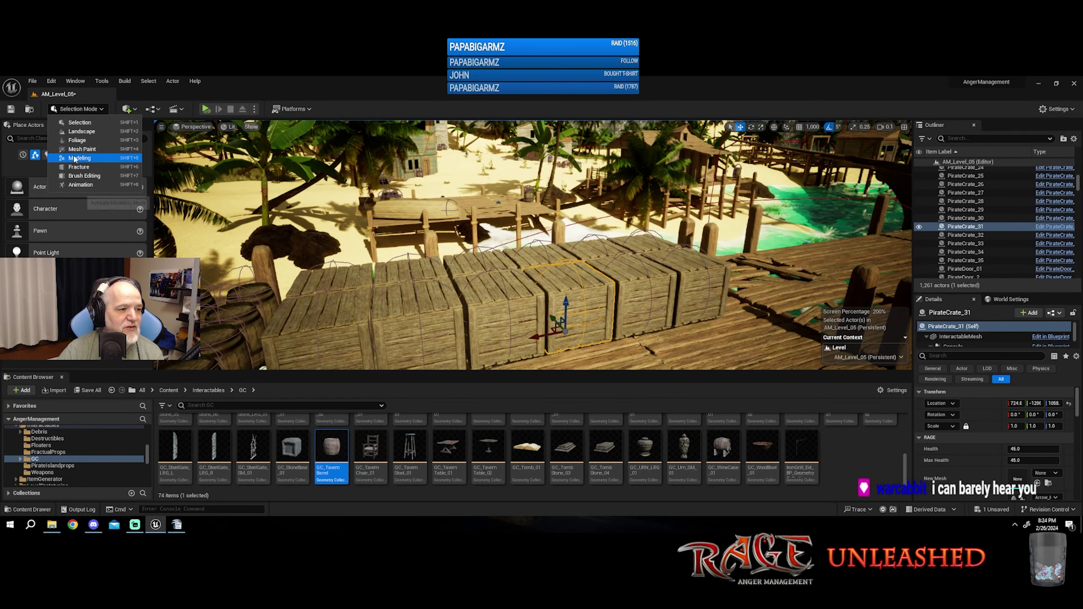
{"action": "left_click", "coordinate": [78, 167]}
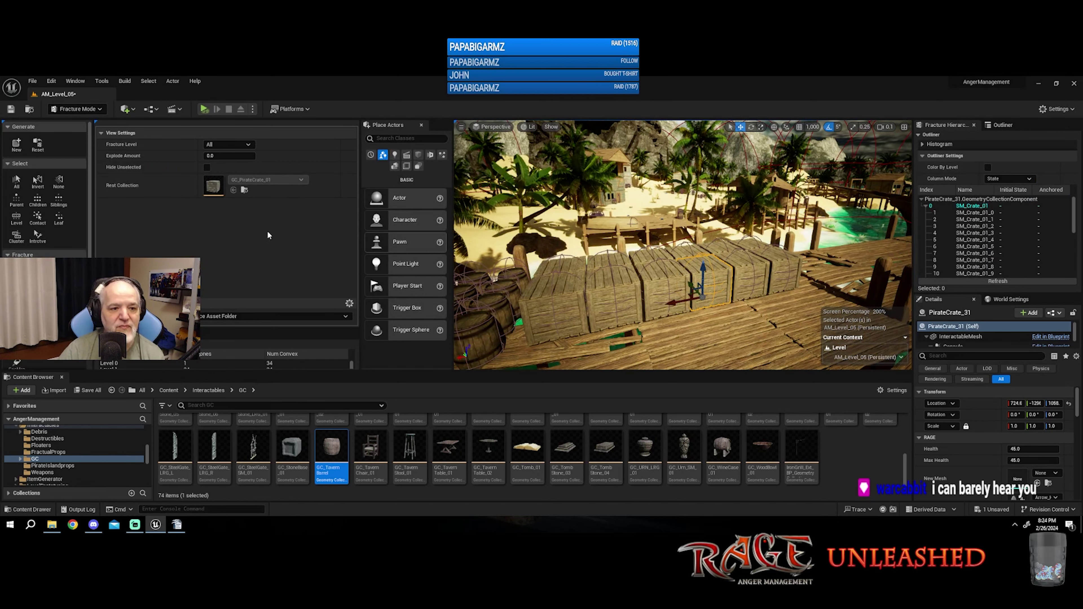
{"action": "left_click", "coordinate": [17, 144]}
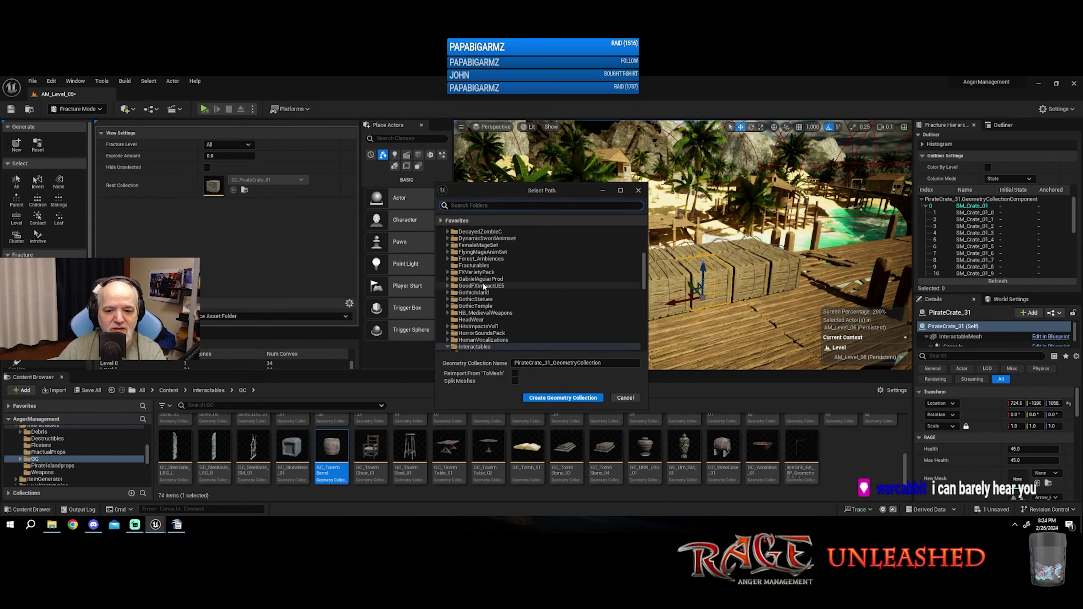
{"action": "scroll", "coordinate": [487, 284], "scroll_direction": "up", "scroll_amount": 5}
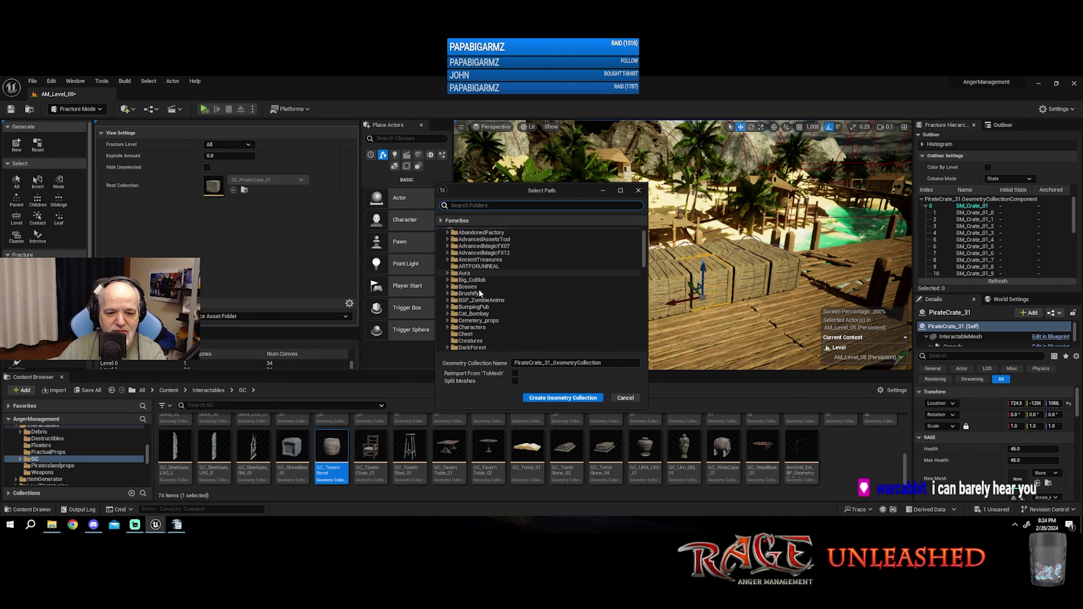
{"action": "scroll", "coordinate": [479, 289], "scroll_direction": "down", "scroll_amount": 3}
{"action": "scroll", "coordinate": [478, 294], "scroll_direction": "down", "scroll_amount": 10}
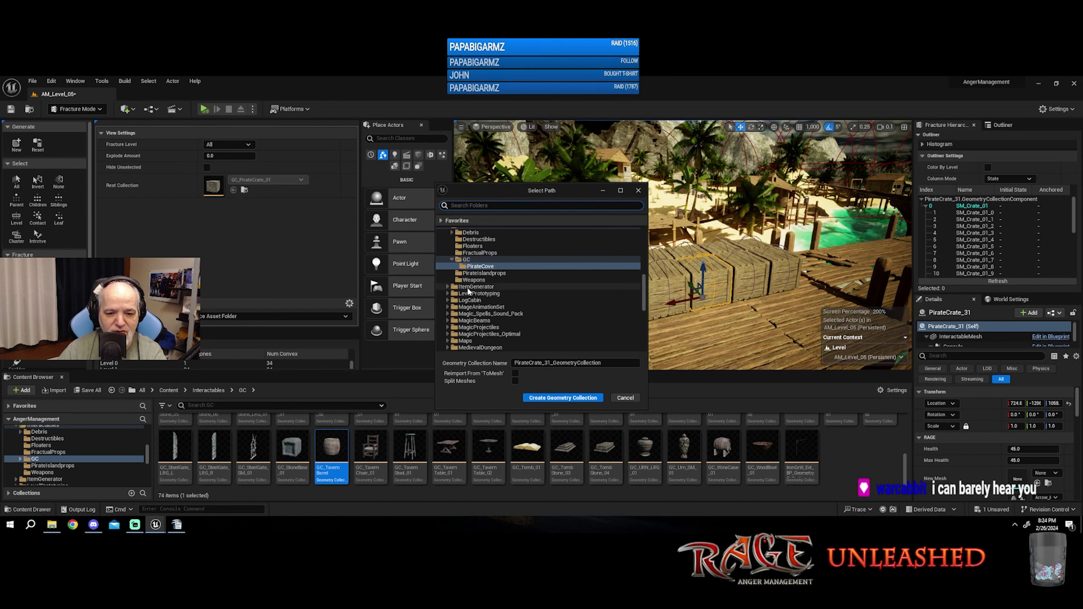
{"action": "scroll", "coordinate": [466, 293], "scroll_direction": "down", "scroll_amount": 3}
{"action": "scroll", "coordinate": [474, 299], "scroll_direction": "up", "scroll_amount": 6}
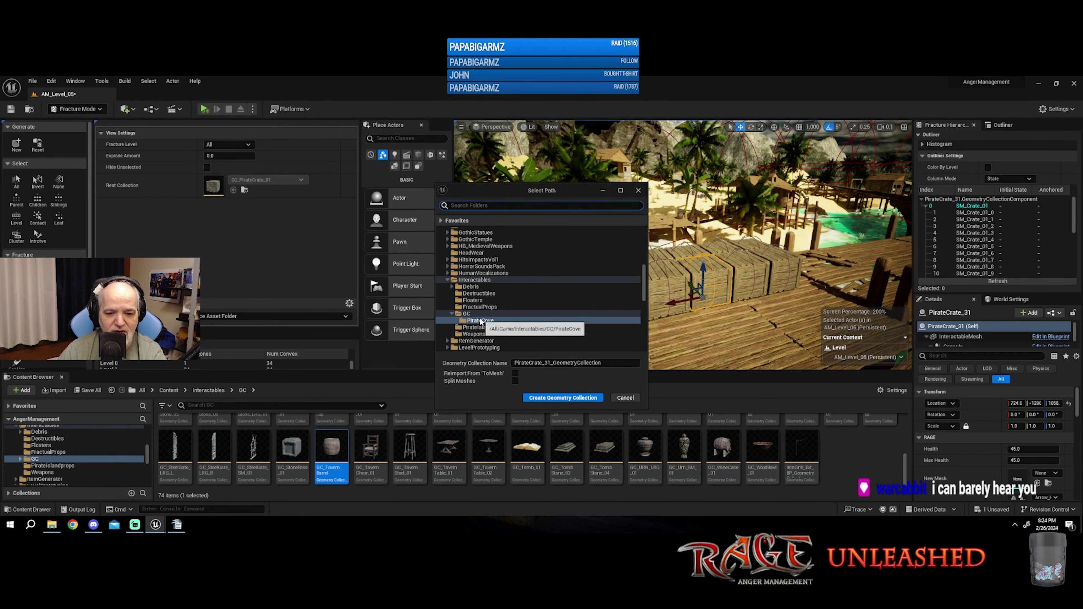
{"action": "left_click", "coordinate": [491, 320]}
Step: Name the new geometry collection GC_PirateCrate_01 and create it
{"action": "left_click", "coordinate": [551, 363]}
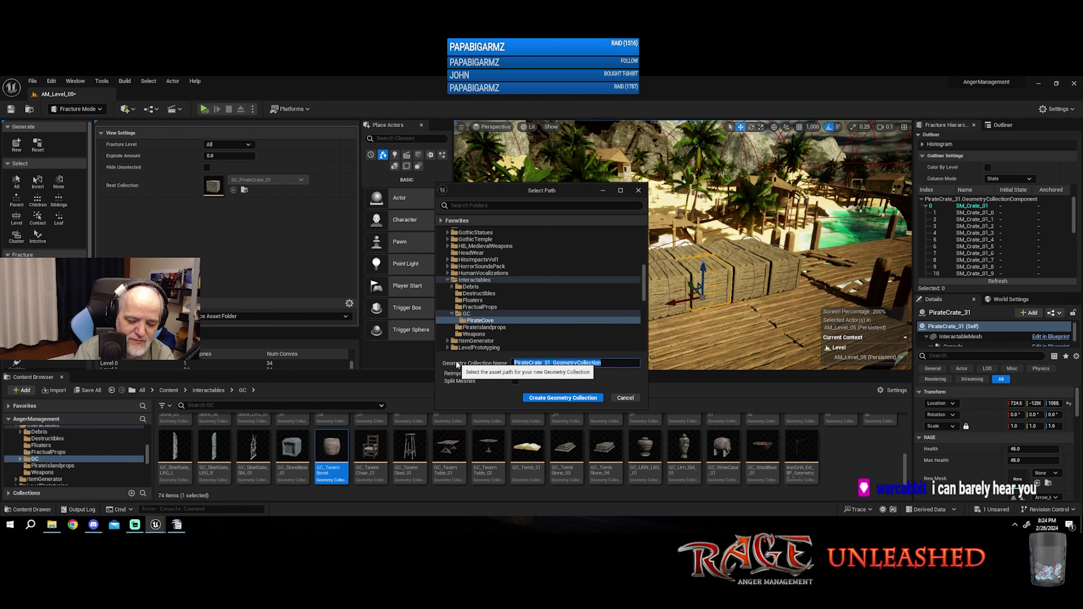
{"action": "key", "text": "BackSpace"}
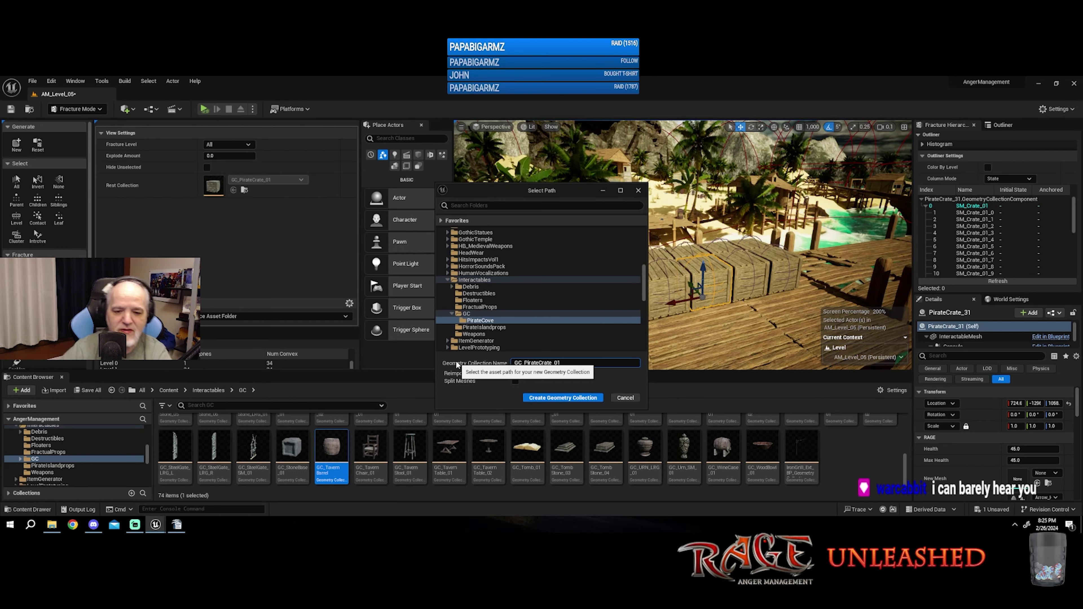
{"action": "left_click", "coordinate": [550, 398]}
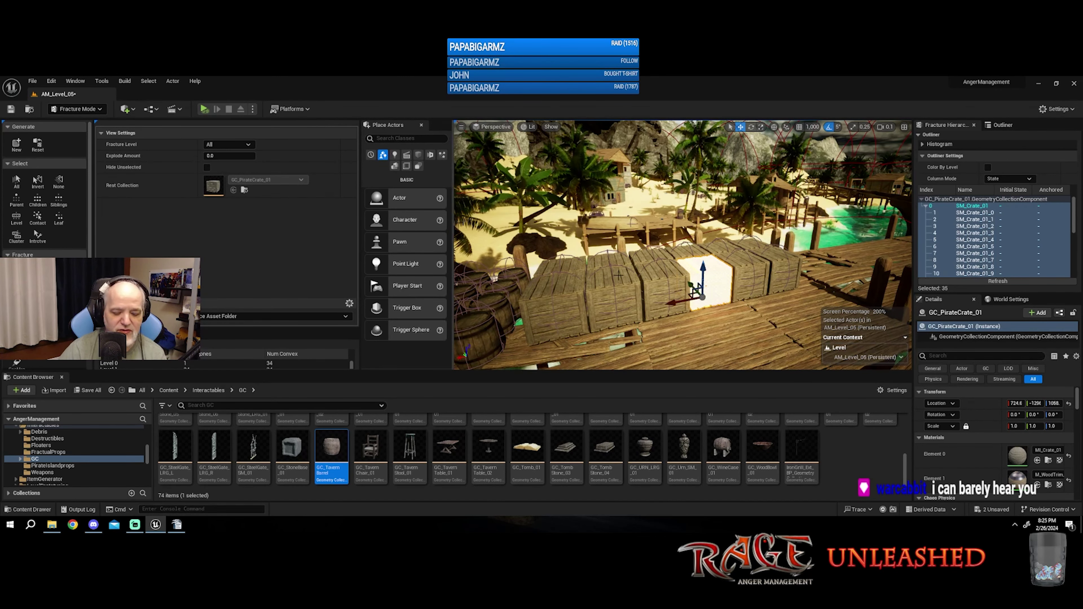
Step: Tilt a cutting plane diagonally across GC_PirateCrate_01 and fracture the crate with that plane cut
{"action": "right_click_drag", "start_coordinate": [623, 274], "coordinate": [591, 285]}
{"action": "key", "text": "w"}
{"action": "key", "text": "w"}
{"action": "right_click_drag", "start_coordinate": [763, 256], "coordinate": [776, 256]}
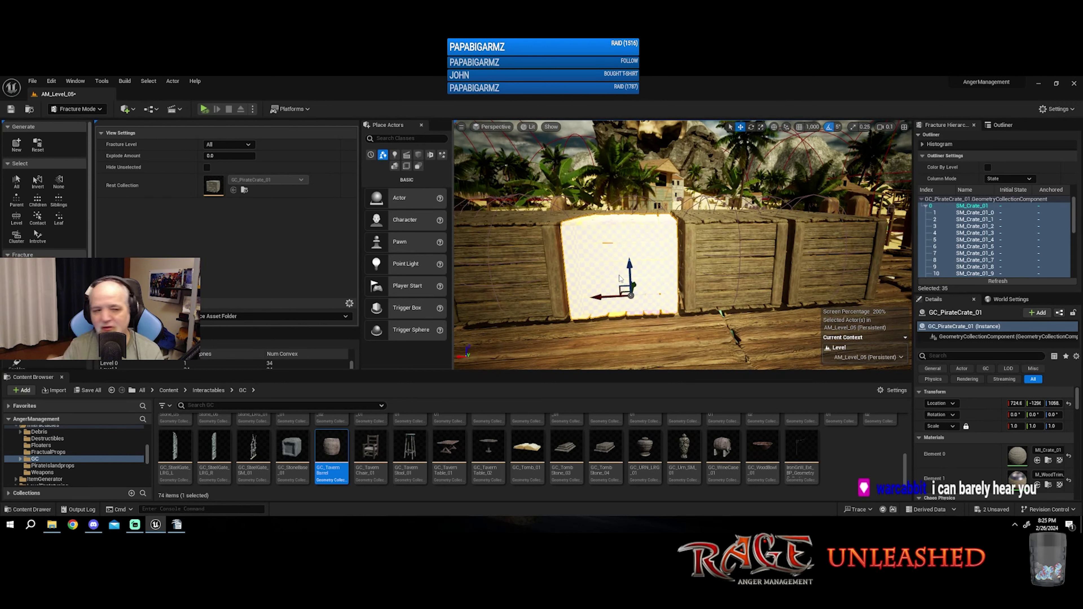
{"action": "left_click", "coordinate": [16, 291]}
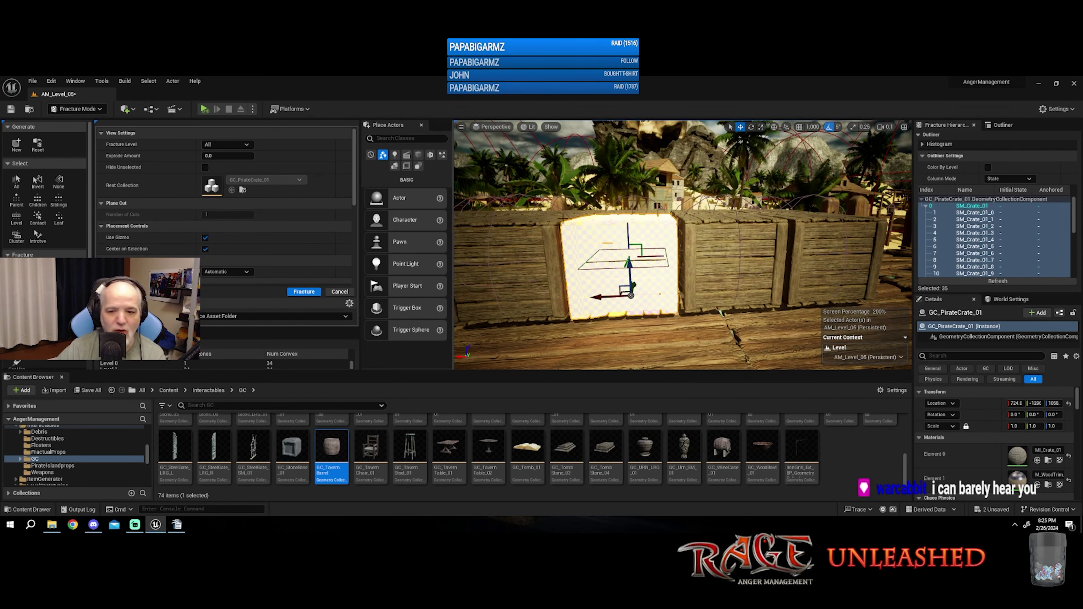
{"action": "left_click", "coordinate": [752, 127]}
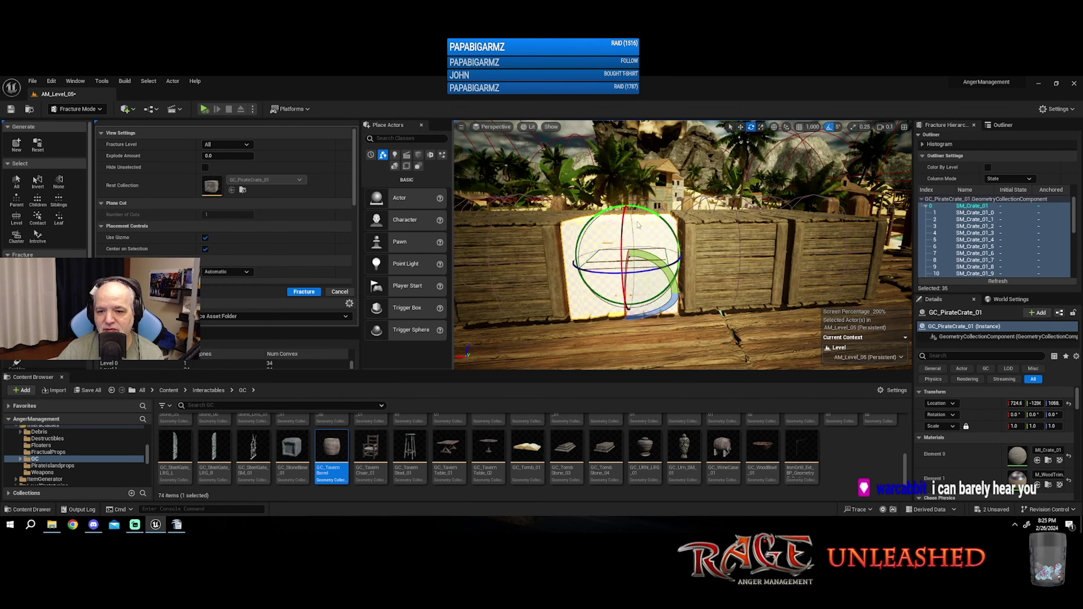
{"action": "left_click_drag", "start_coordinate": [668, 218], "coordinate": [670, 218]}
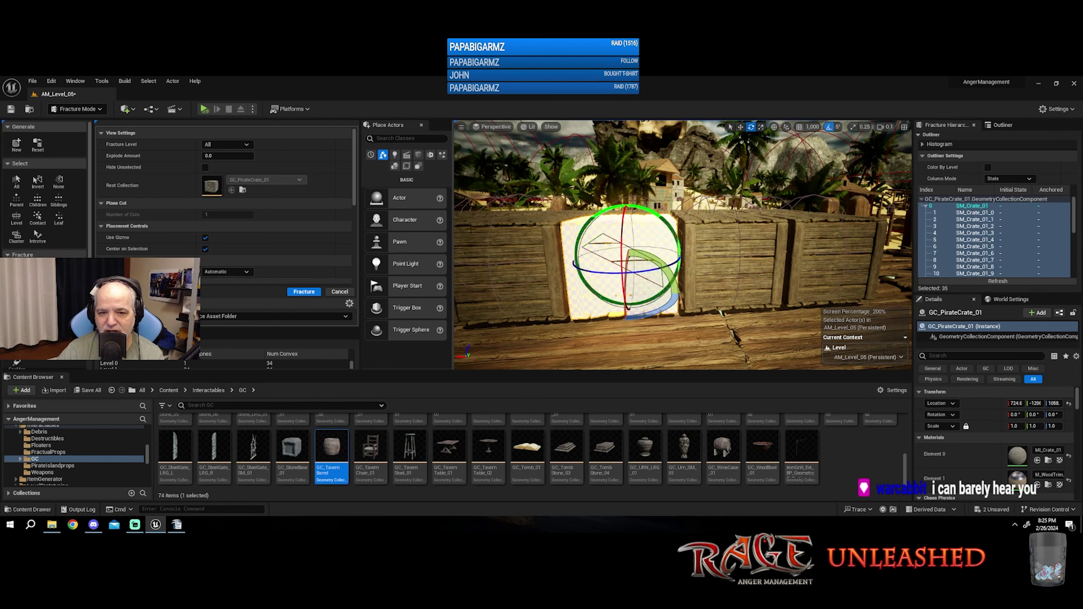
{"action": "left_click", "coordinate": [303, 292]}
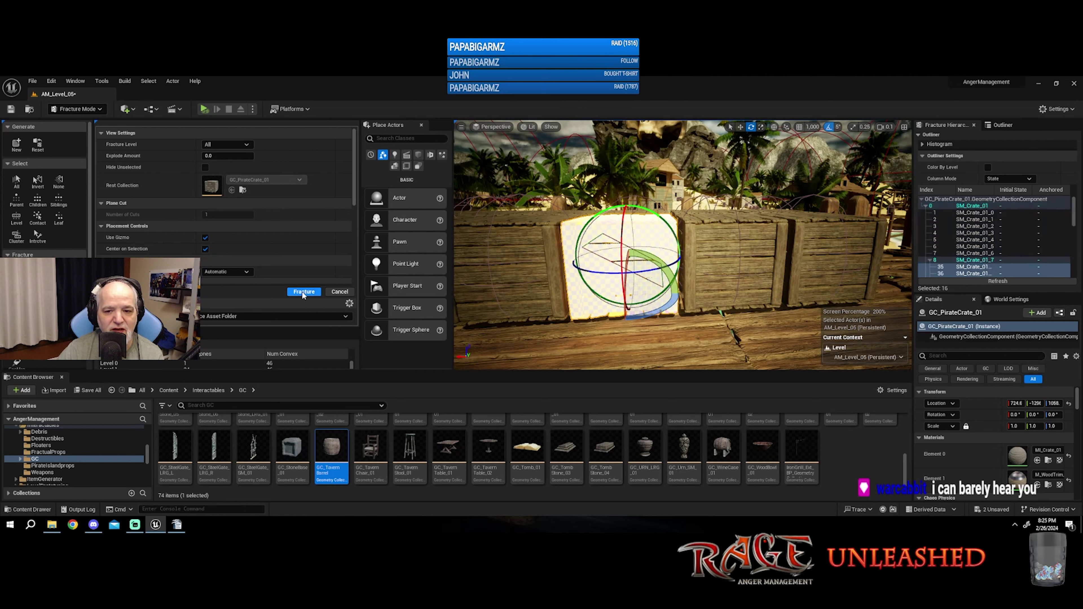
Step: Spread the fractured crate's pieces with Explode Amount to inspect the cut, and set the amount back to 0.0
{"action": "left_click_drag", "start_coordinate": [210, 156], "coordinate": [229, 156]}
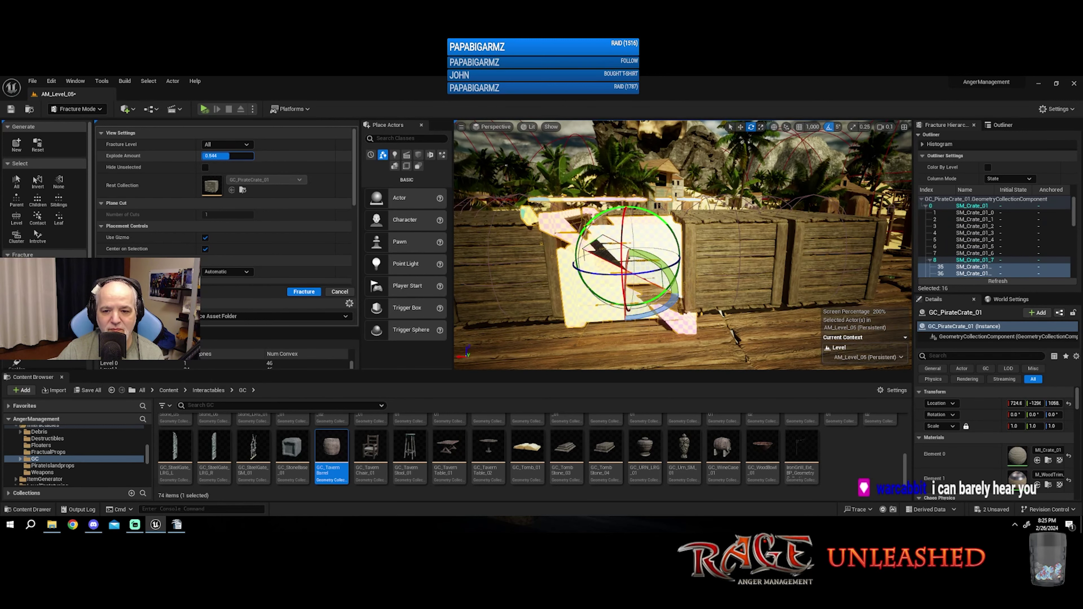
{"action": "left_click", "coordinate": [210, 157]}
{"action": "type", "text": "0.0"}
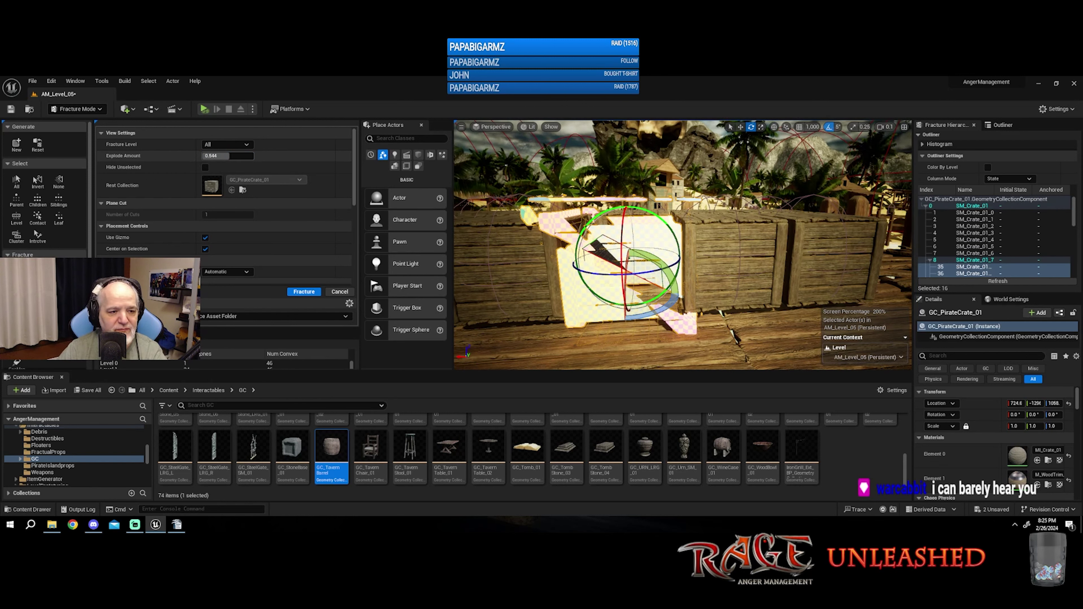
{"action": "key", "text": "Return"}
Step: Fracture the crate again with an upright plane cut, check the pieces exploded, and return Explode Amount to 0.0
{"action": "key", "text": "ctrl+z"}
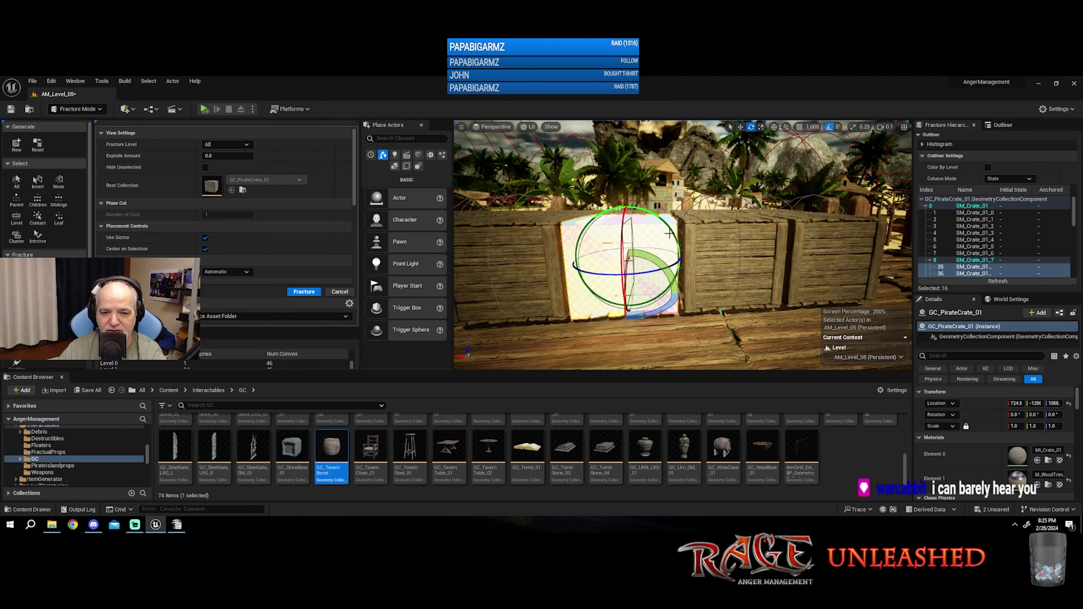
{"action": "left_click", "coordinate": [313, 294]}
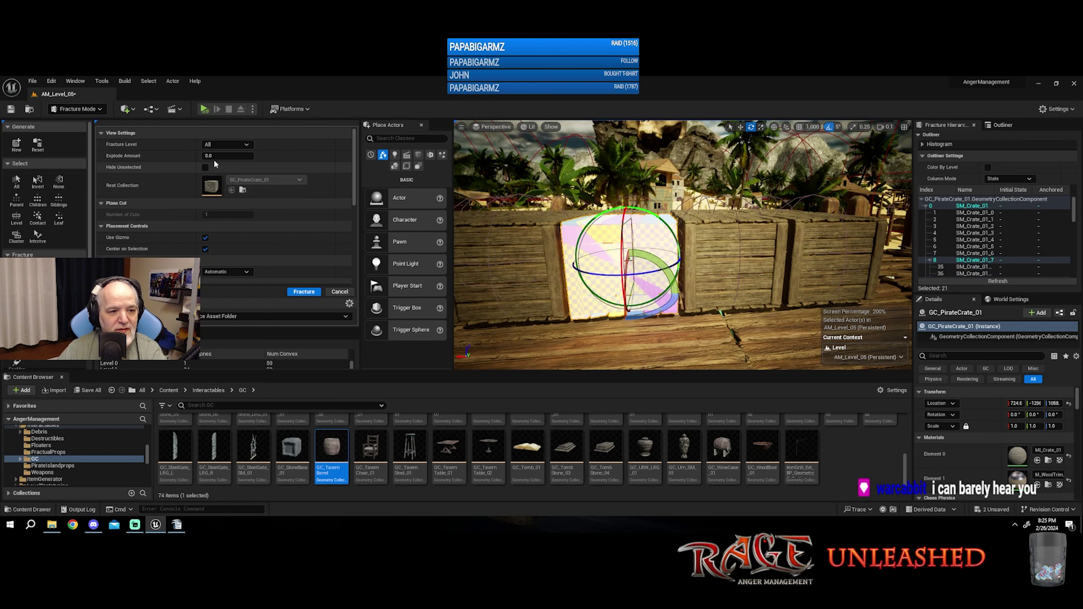
{"action": "mouse_move", "coordinate": [227, 156]}
{"action": "left_mouse_down"}
{"action": "mouse_move", "coordinate": [258, 156]}
{"action": "mouse_move", "coordinate": [249, 156]}
{"action": "left_mouse_up"}
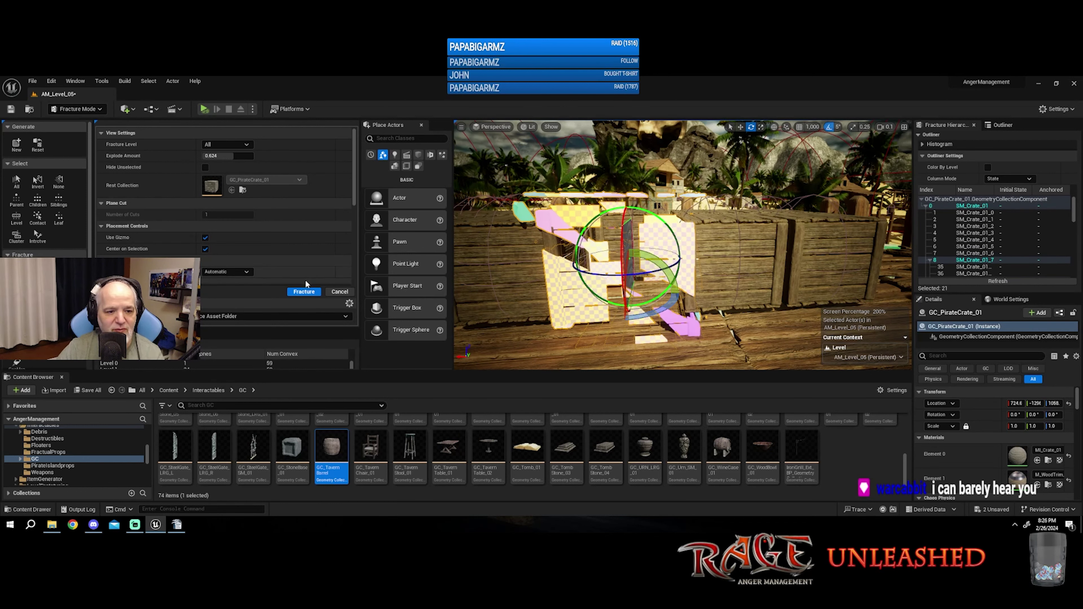
{"action": "left_click_drag", "start_coordinate": [224, 156], "coordinate": [192, 157]}
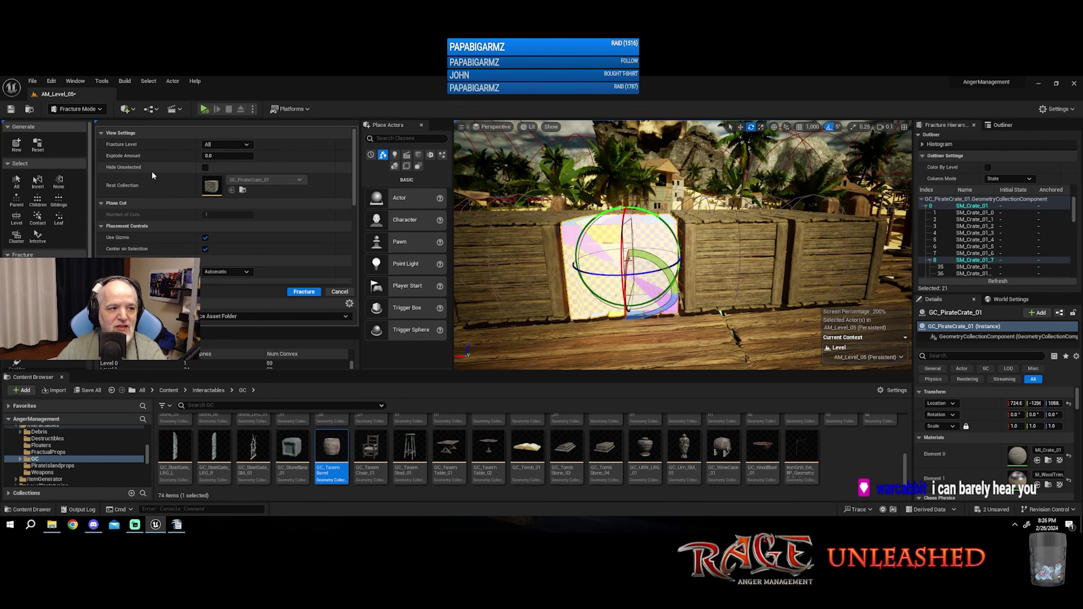
Step: Leave Fracture mode and return to Selection mode with the fractured crate in view
{"action": "left_click", "coordinate": [11, 109]}
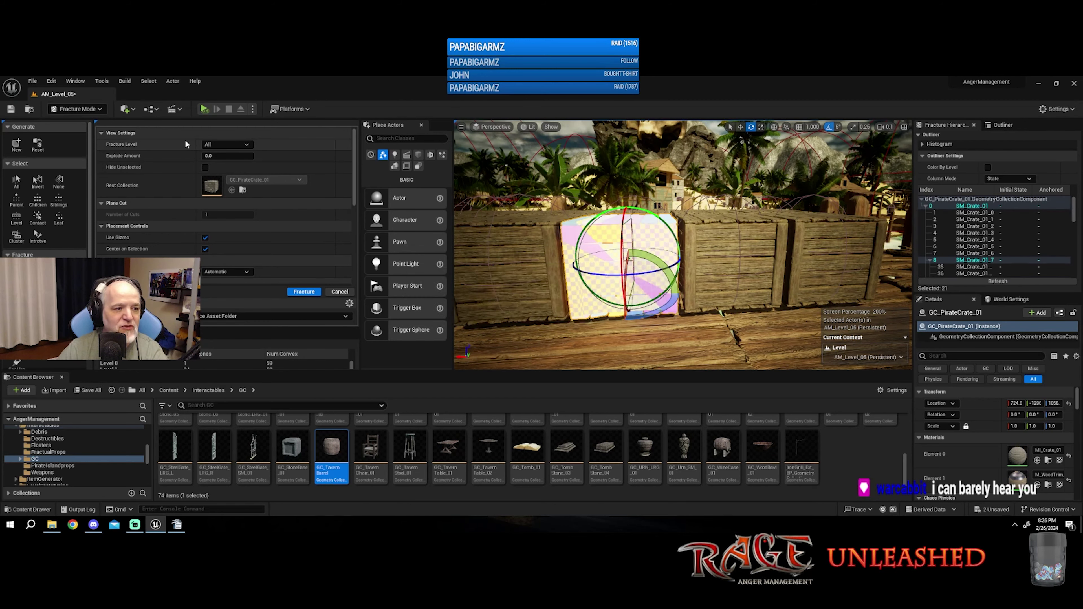
{"action": "key", "text": "shift+1"}
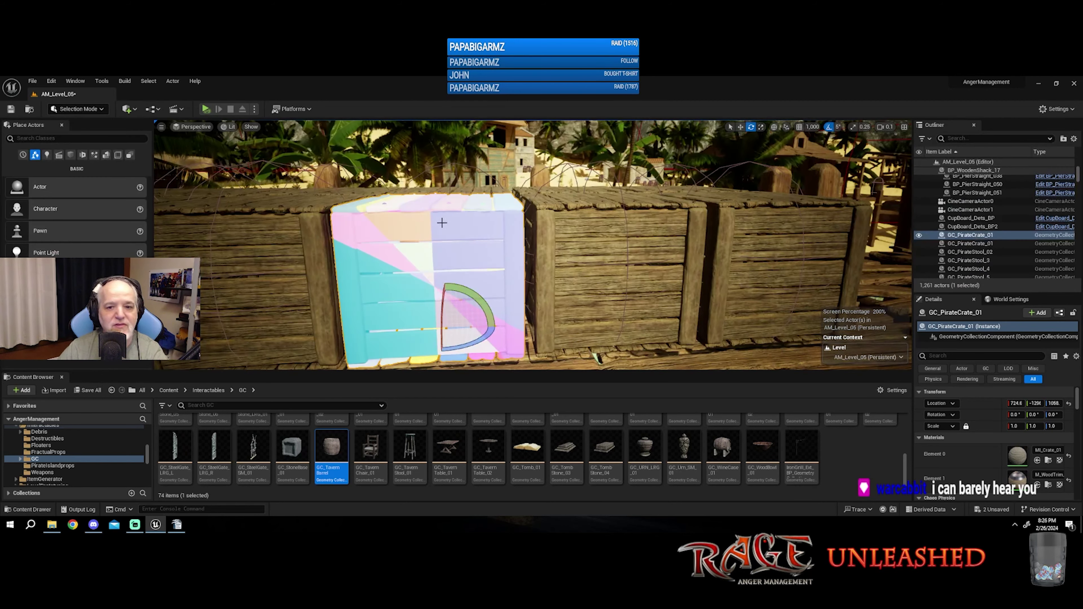
{"action": "right_click_drag", "start_coordinate": [440, 223], "coordinate": [431, 252]}
{"action": "right_click_drag", "start_coordinate": [533, 252], "coordinate": [529, 256]}
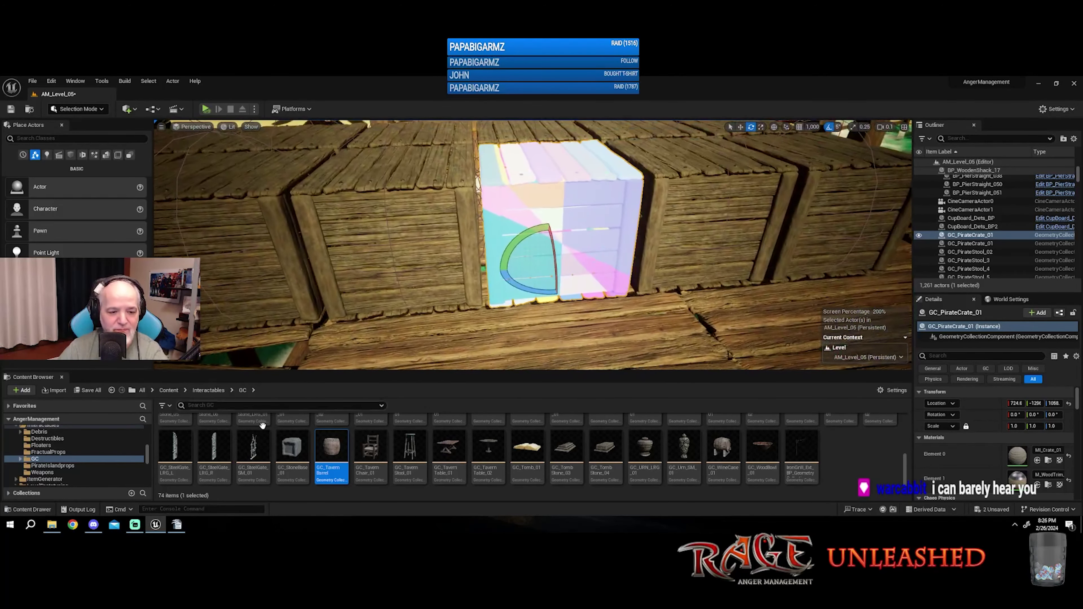
Step: Open the WineCase2_BP blueprint from the Interactables folder, review its GeometryCollection component and RAGE settings, and close it
{"action": "left_click", "coordinate": [209, 391]}
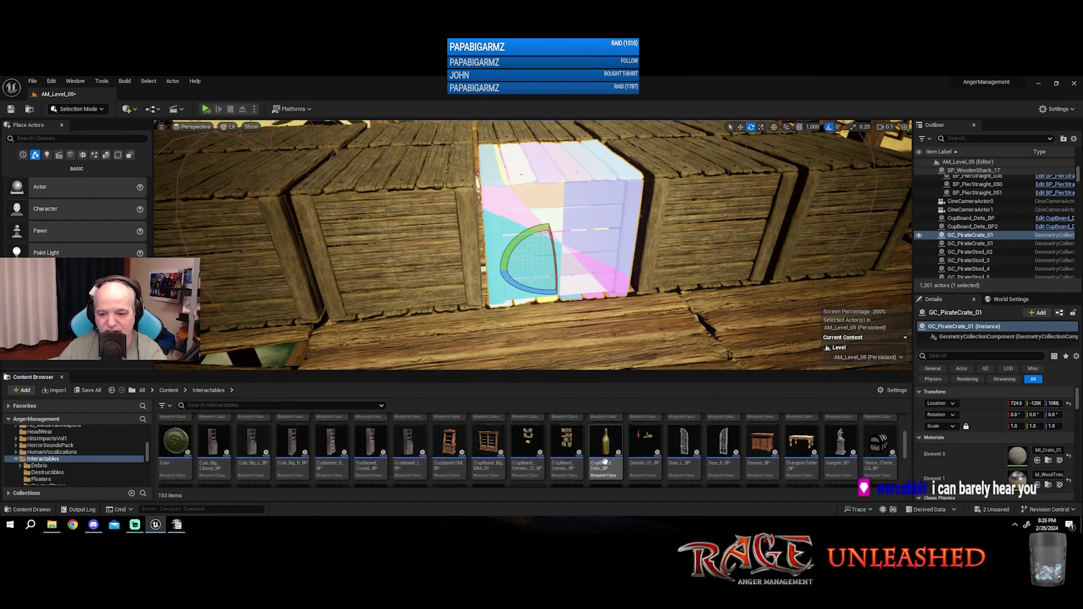
{"action": "scroll", "coordinate": [682, 452], "scroll_direction": "up", "scroll_amount": 3}
{"action": "scroll", "coordinate": [683, 450], "scroll_direction": "down", "scroll_amount": 6}
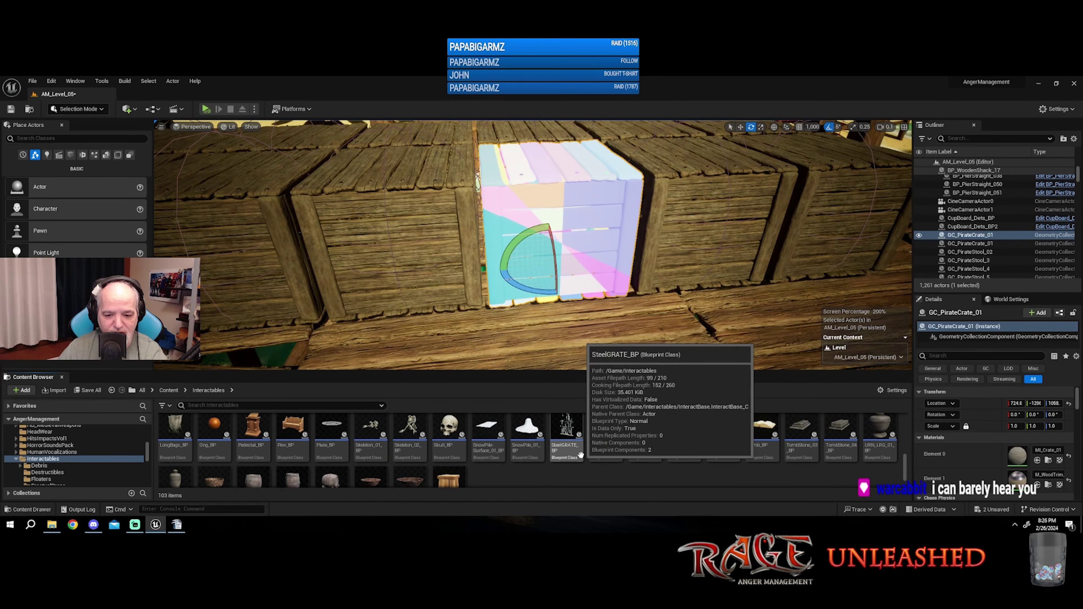
{"action": "scroll", "coordinate": [580, 457], "scroll_direction": "down", "scroll_amount": 3}
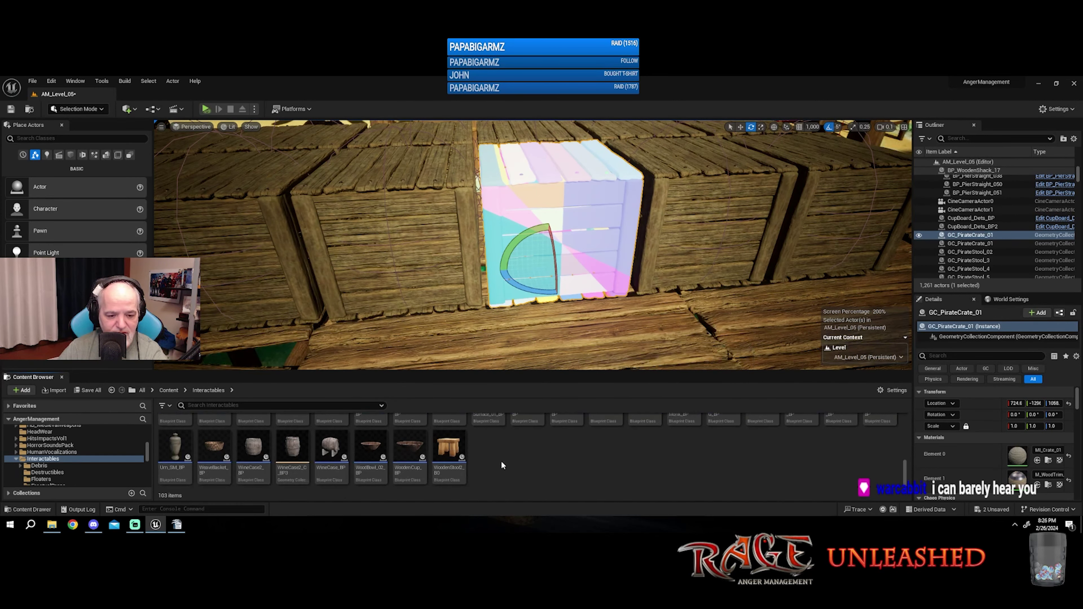
{"action": "double_click", "coordinate": [254, 470]}
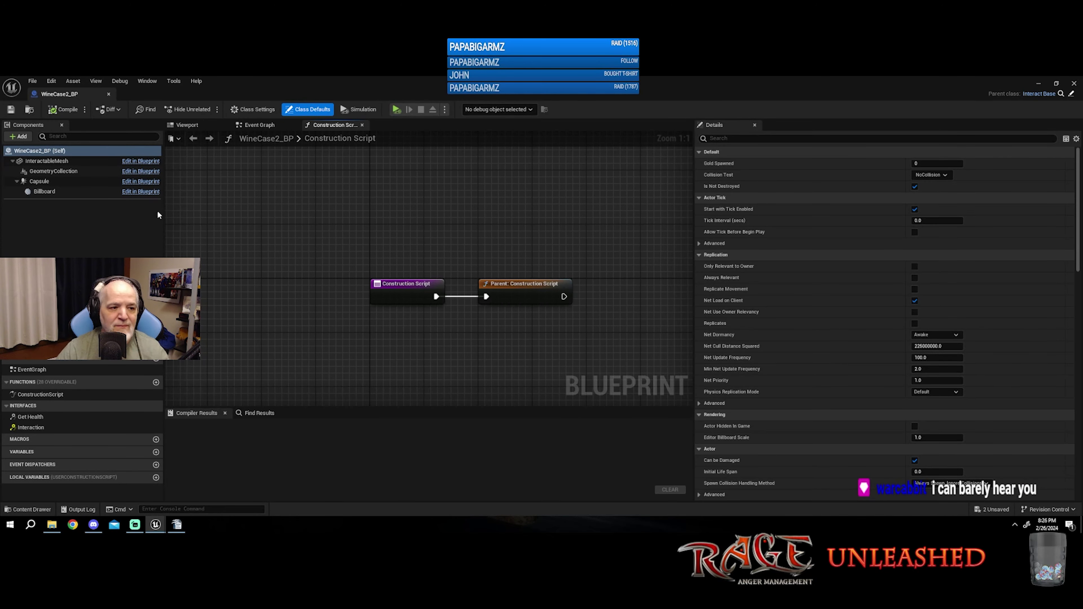
{"action": "left_click", "coordinate": [53, 171]}
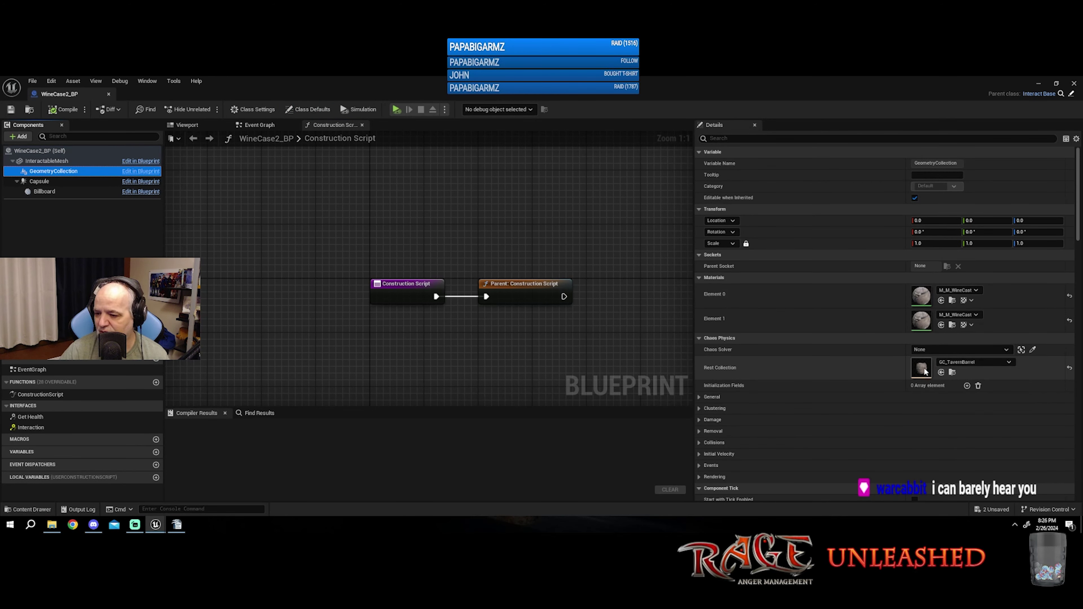
{"action": "left_click", "coordinate": [183, 126]}
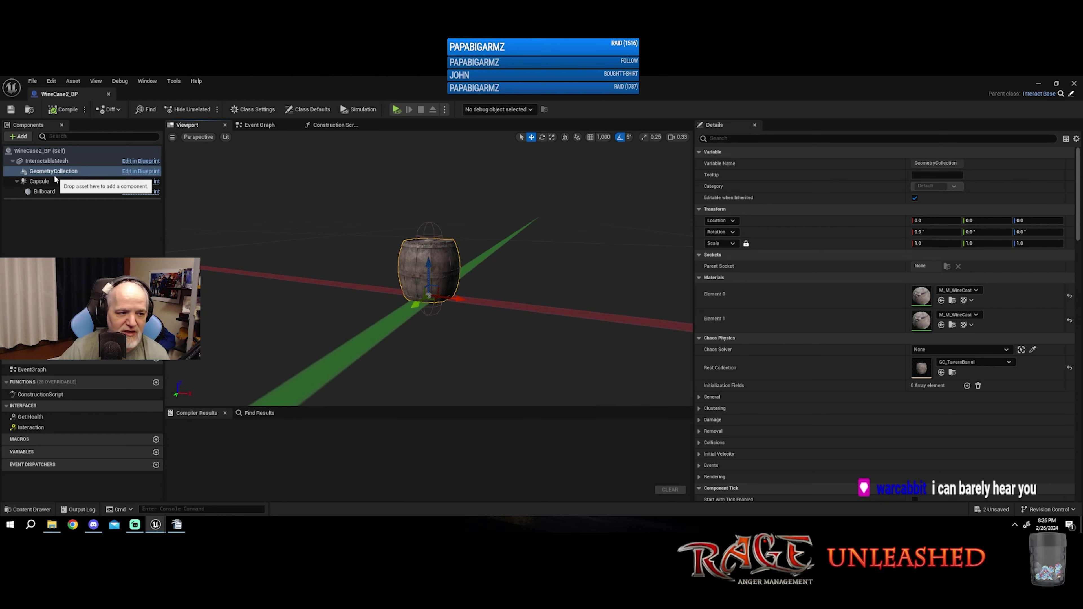
{"action": "left_click", "coordinate": [50, 151]}
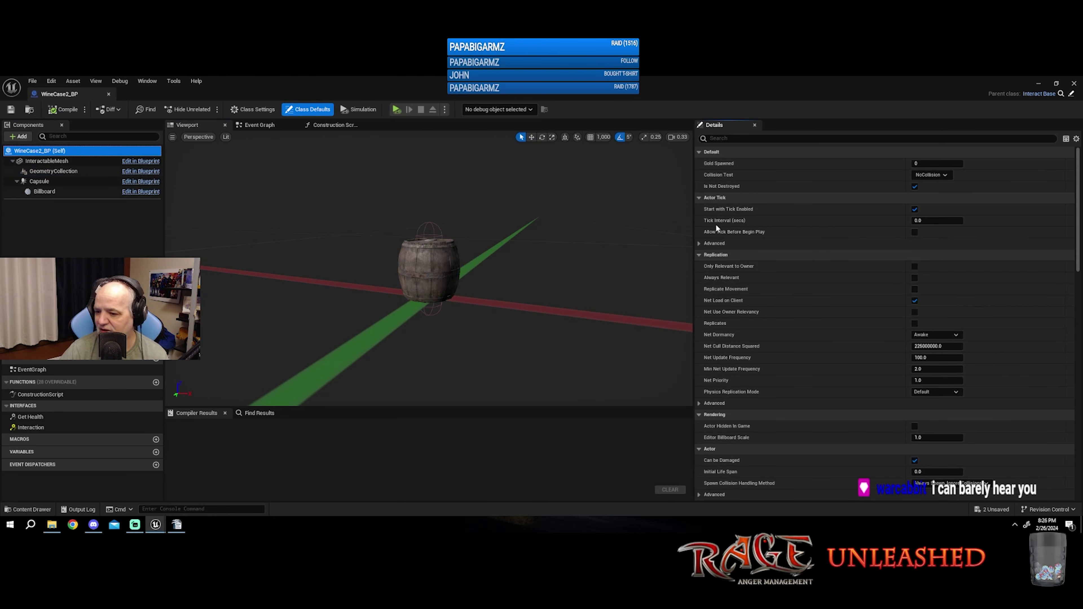
{"action": "scroll", "coordinate": [721, 226], "scroll_direction": "down", "scroll_amount": 15}
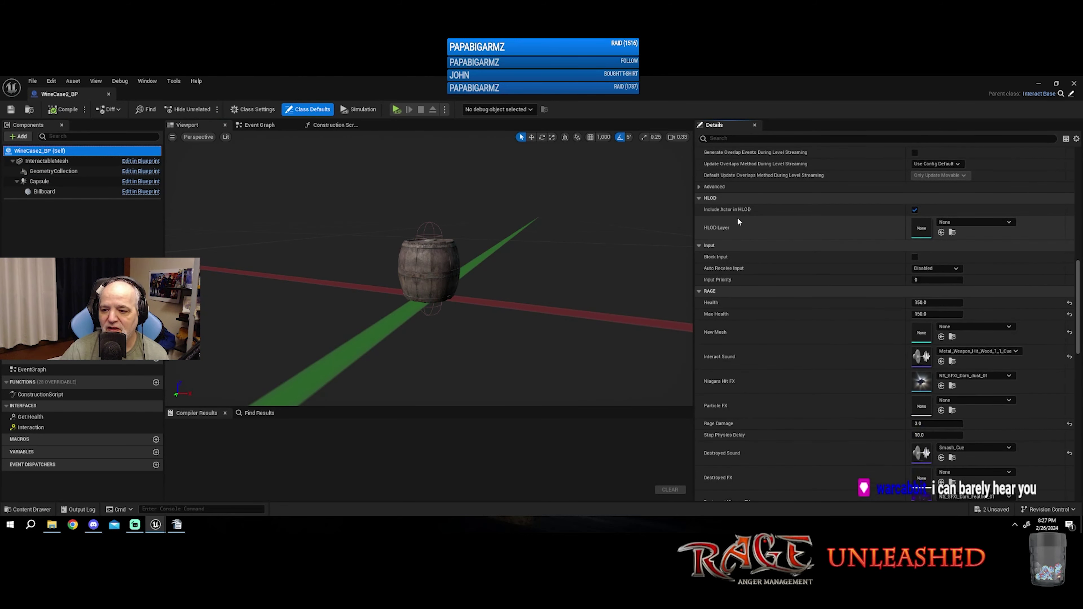
{"action": "scroll", "coordinate": [739, 222], "scroll_direction": "down", "scroll_amount": 4}
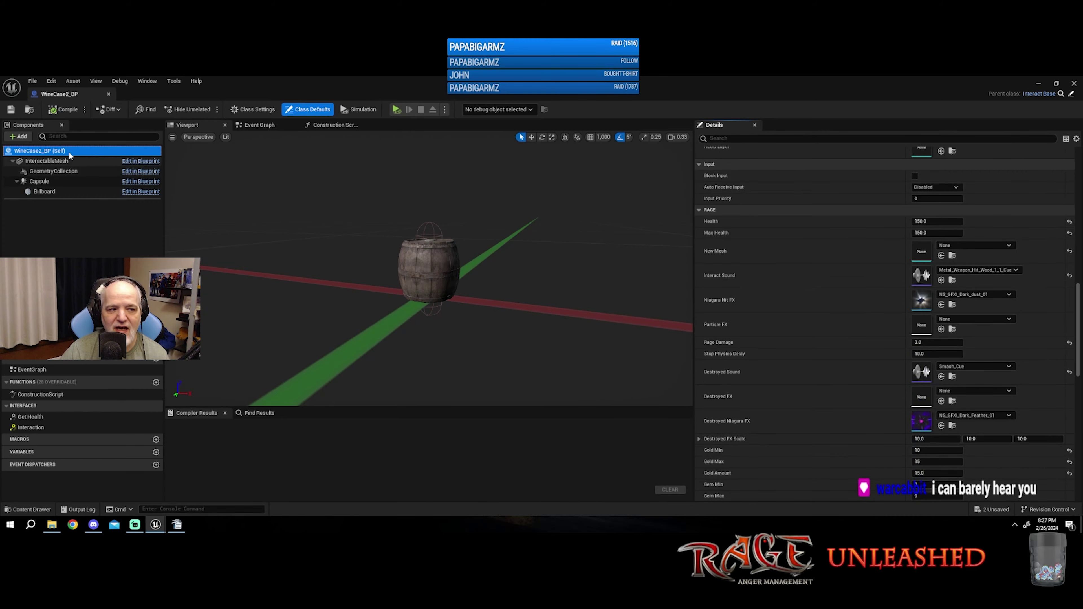
{"action": "left_click", "coordinate": [1073, 83]}
Step: Delete the fractured geometry collection crate from the row on the dock
{"action": "key", "text": "Escape"}
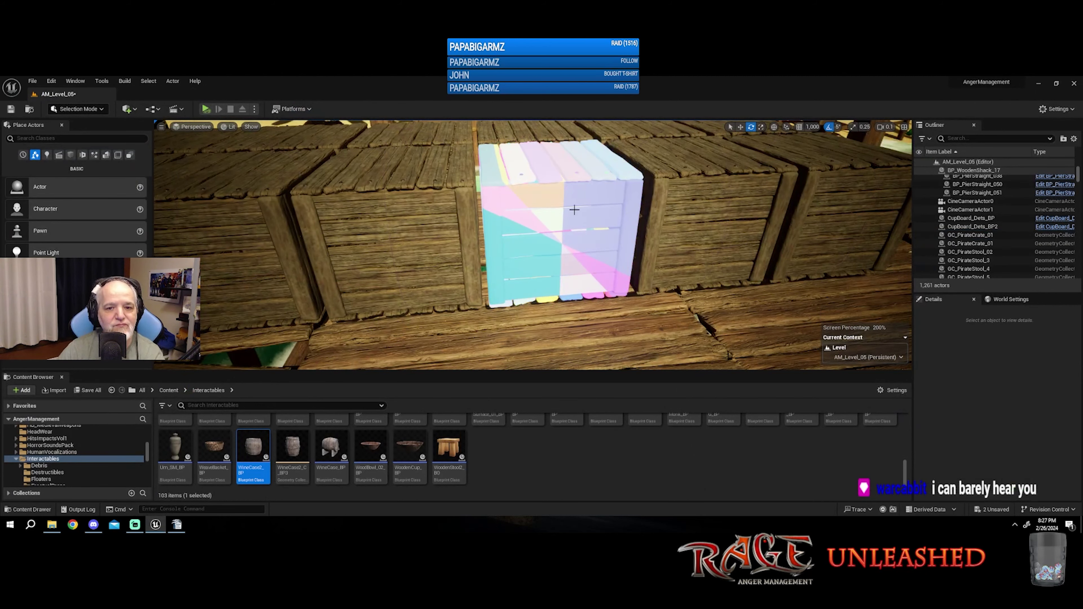
{"action": "left_click", "coordinate": [572, 210]}
{"action": "key", "text": "Delete"}
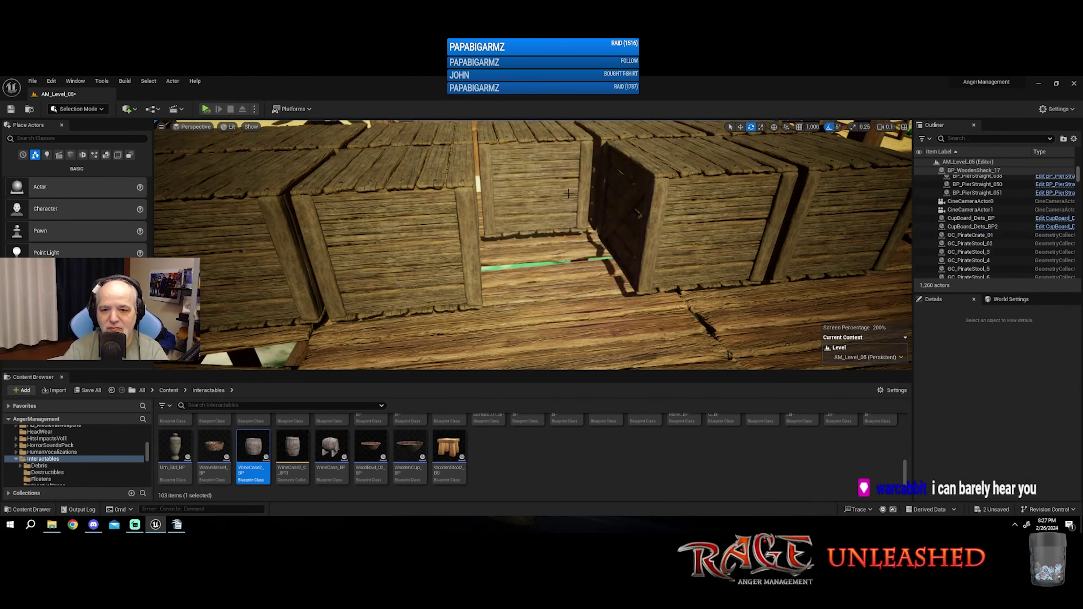
Step: Duplicate PirateCrate_33 sideways into the empty spot in the row of crates
{"action": "scroll", "coordinate": [548, 184], "scroll_direction": "up", "scroll_amount": 3}
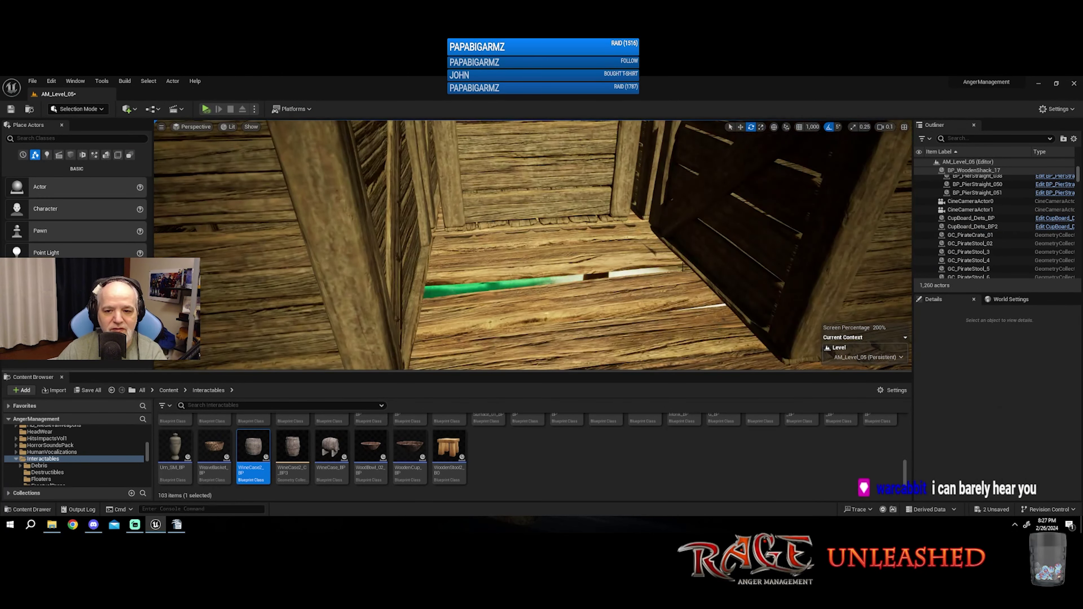
{"action": "scroll", "coordinate": [661, 262], "scroll_direction": "down", "scroll_amount": 3}
{"action": "scroll", "coordinate": [661, 262], "scroll_direction": "down", "scroll_amount": 5}
{"action": "left_click", "coordinate": [614, 248]}
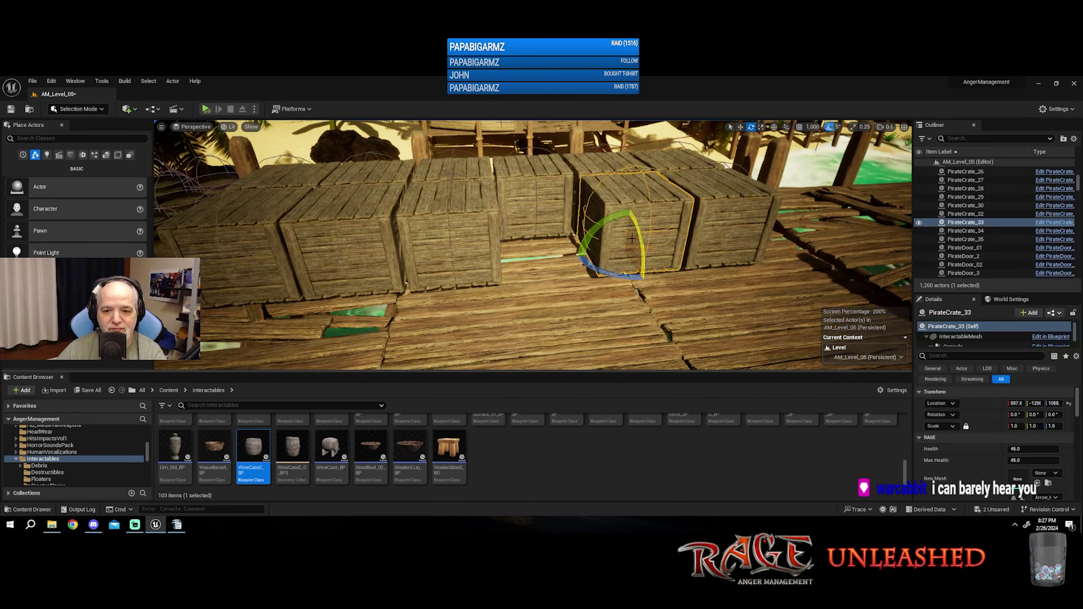
{"action": "key", "text": "w"}
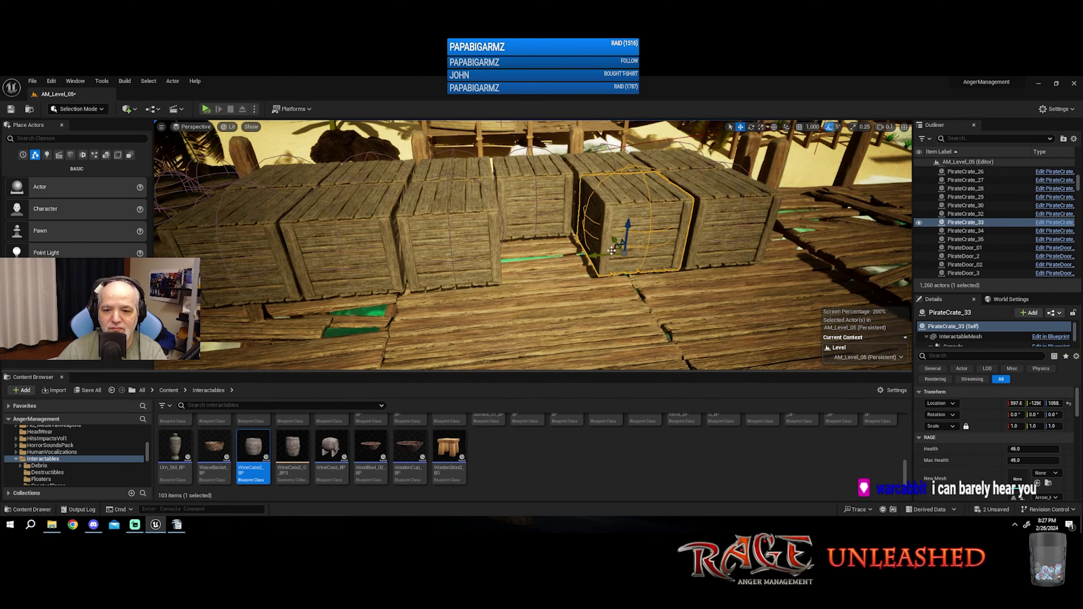
{"action": "left_click_drag", "start_coordinate": [597, 255], "coordinate": [516, 261], "text": "alt"}
{"action": "key", "text": "Escape"}
{"action": "right_click_drag", "start_coordinate": [515, 261], "coordinate": [708, 192]}
{"action": "right_click_drag", "start_coordinate": [597, 220], "coordinate": [587, 208]}
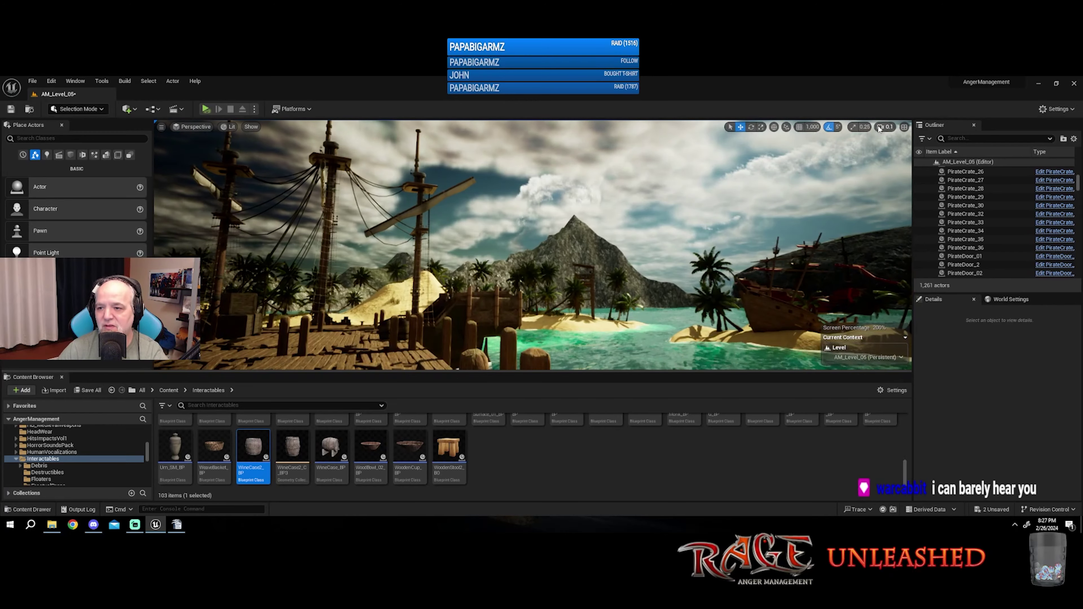
Step: Raise the viewport camera speed to 0.33 and bring the dock with its crates into view
{"action": "left_click", "coordinate": [885, 127]}
{"action": "left_click_drag", "start_coordinate": [890, 146], "coordinate": [905, 150]}
{"action": "right_click_drag", "start_coordinate": [631, 192], "coordinate": [488, 276]}
{"action": "key", "text": "s"}
Step: Play-test the level in the editor, stop the session, and close the Message Log
{"action": "left_click", "coordinate": [205, 109]}
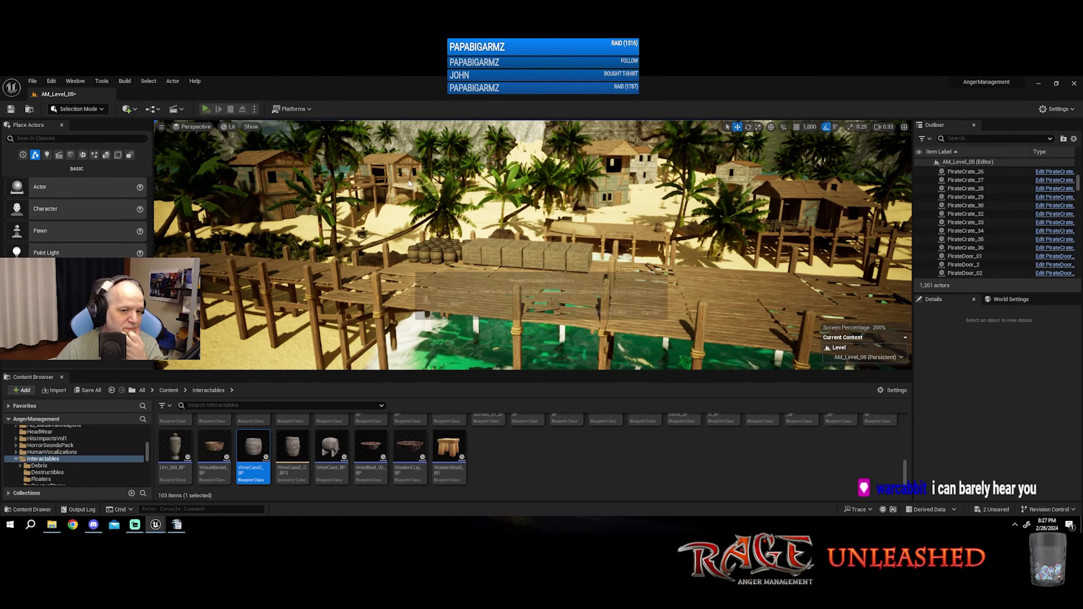
{"action": "left_click", "coordinate": [623, 314]}
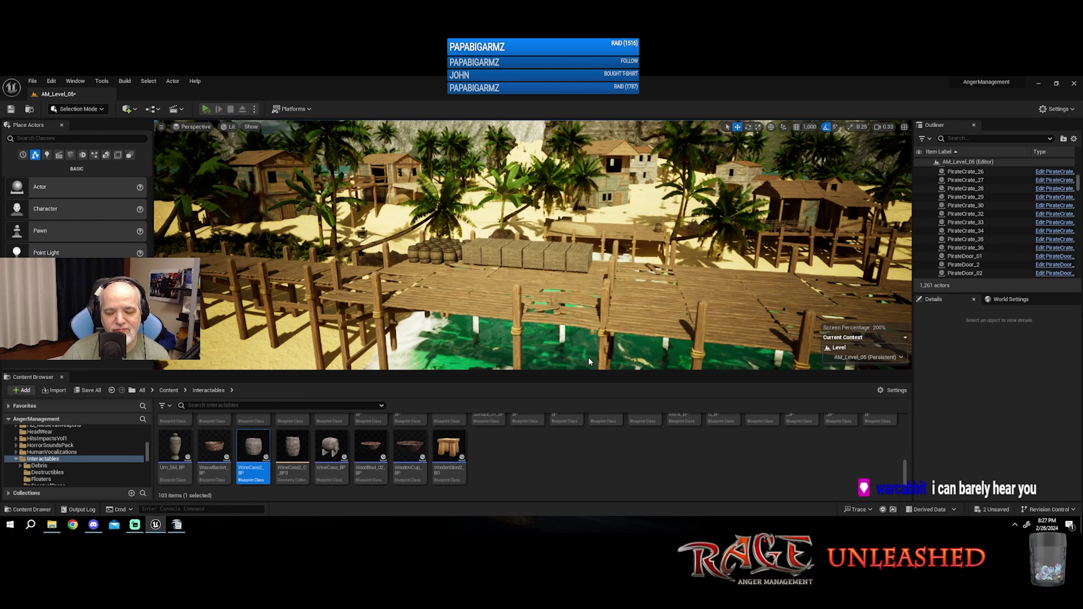
{"action": "key", "text": "alt+p"}
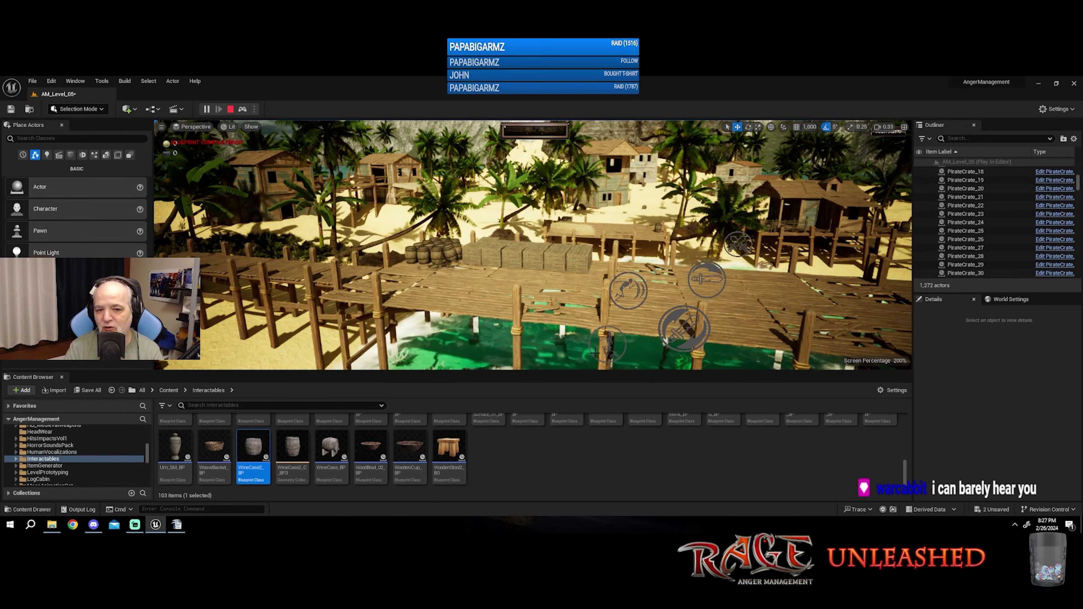
{"action": "left_click", "coordinate": [232, 112]}
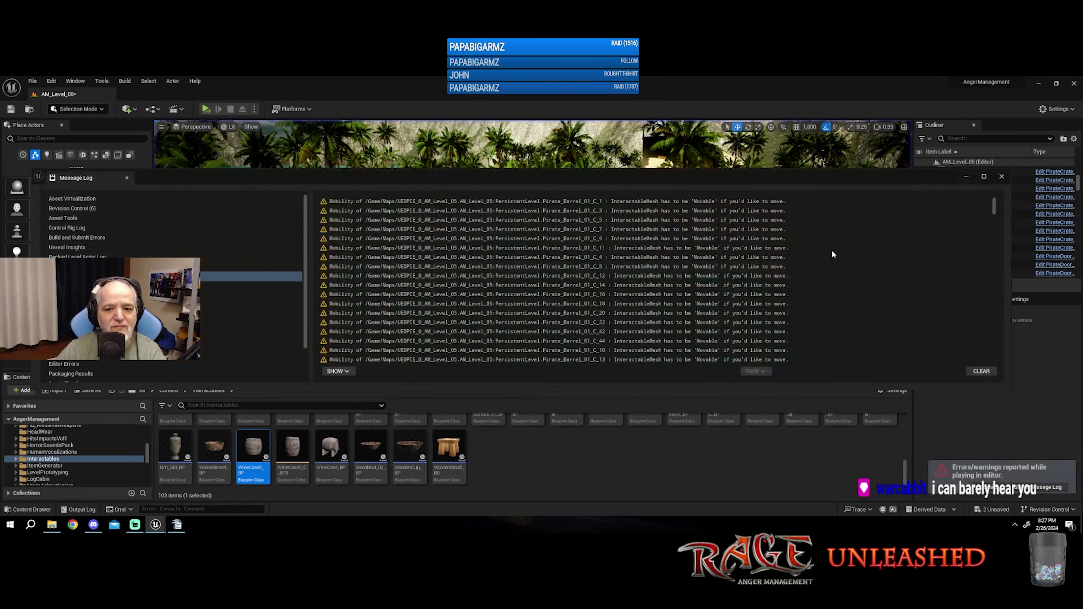
{"action": "left_click", "coordinate": [1001, 177]}
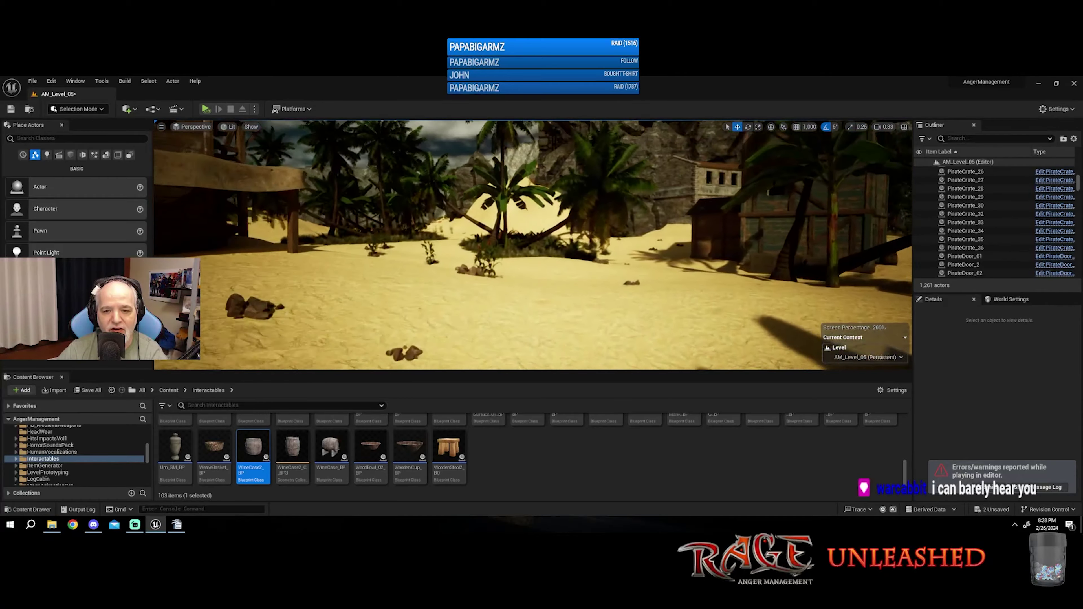
{"action": "key", "text": "w"}
{"action": "right_click_drag", "start_coordinate": [533, 245], "coordinate": [547, 265]}
{"action": "key", "text": "w"}
{"action": "key", "text": "w"}
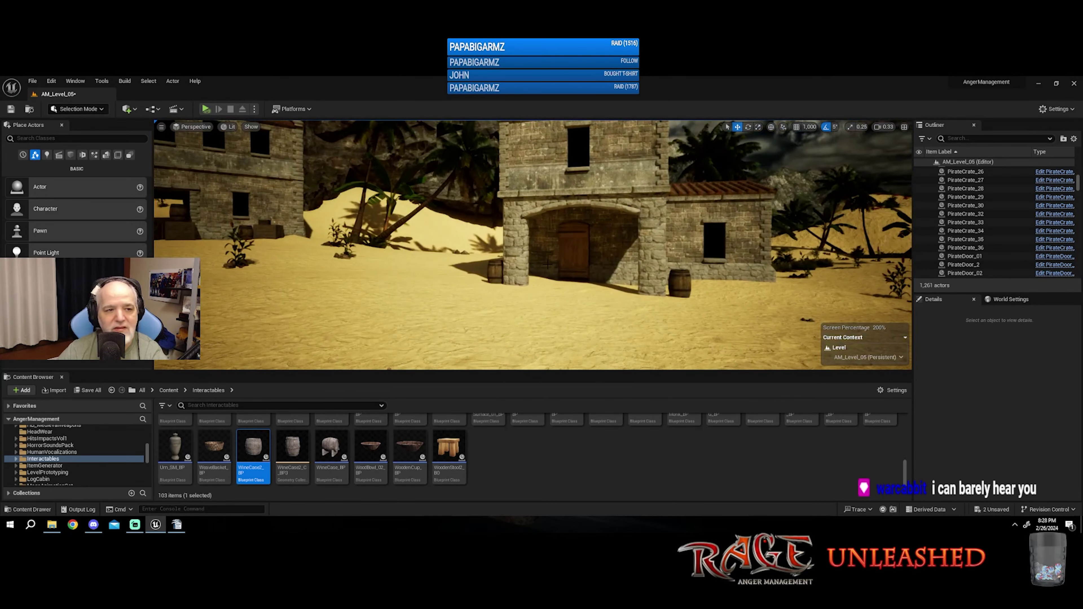
Step: Start a play-test of the level despite the Ship_ONLY compile error, and shrink the Content Browser to enlarge the game viewport
{"action": "left_click", "coordinate": [298, 134]}
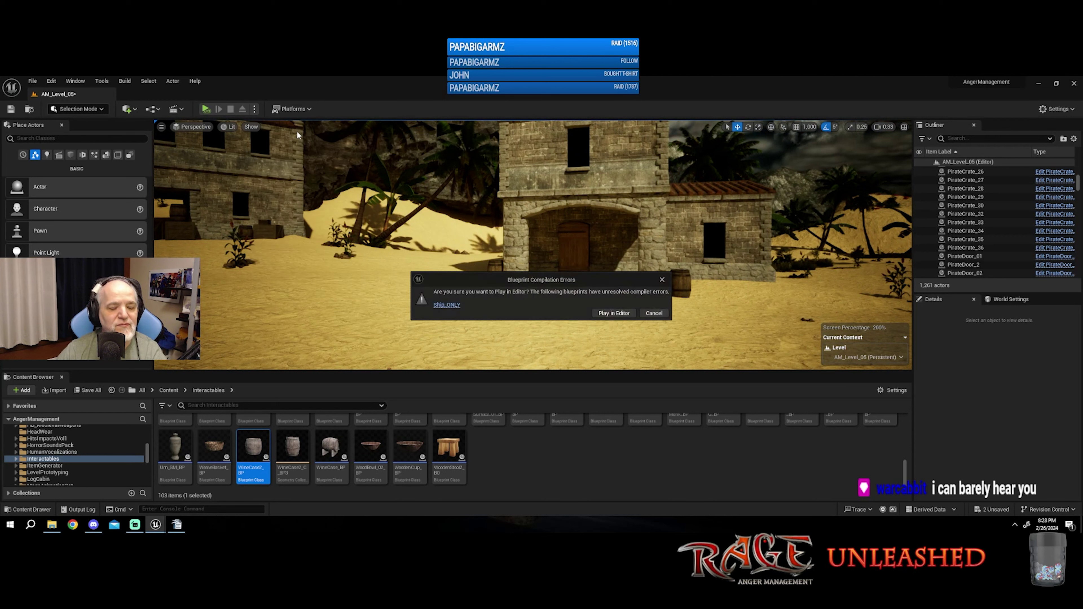
{"action": "left_click", "coordinate": [609, 314]}
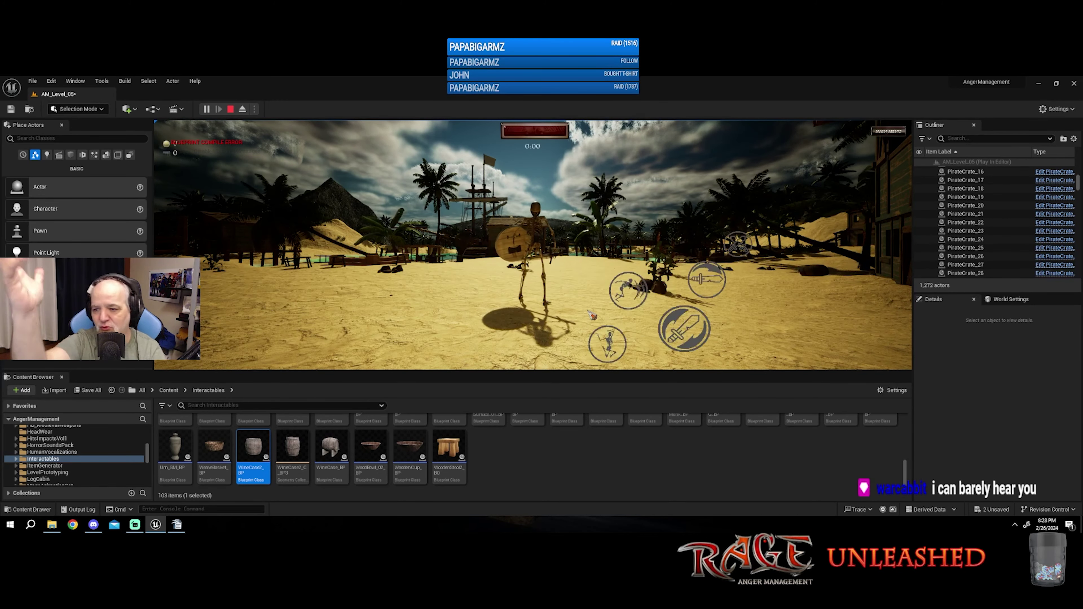
{"action": "left_click_drag", "start_coordinate": [603, 250], "coordinate": [584, 285]}
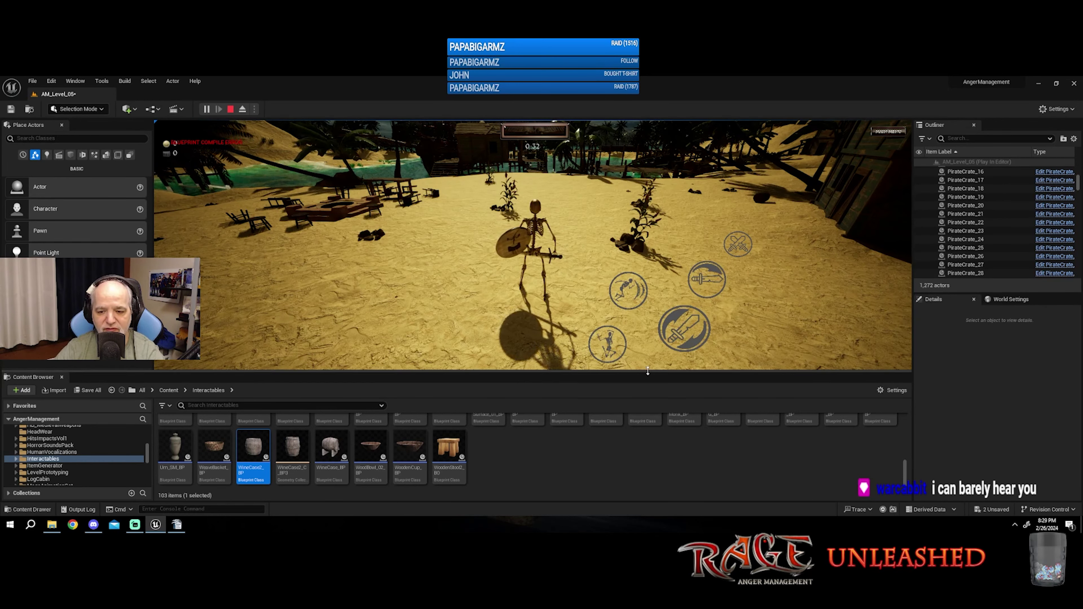
{"action": "left_click_drag", "start_coordinate": [649, 371], "coordinate": [648, 492]}
{"action": "key", "text": "w"}
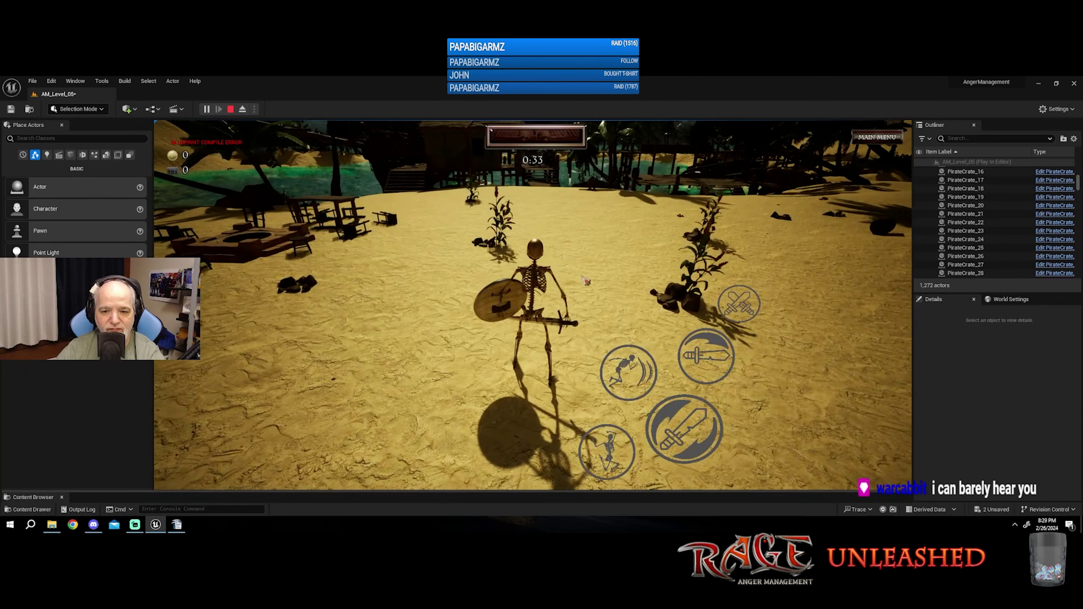
Step: Walk the skeleton across the sand past the plants and outdoor tables to the wooden dock
{"action": "left_click_drag", "start_coordinate": [590, 275], "coordinate": [344, 268]}
{"action": "key", "text": "w"}
{"action": "key", "text": "w"}
{"action": "key", "text": "w"}
{"action": "key", "text": "w"}
{"action": "key", "text": "w"}
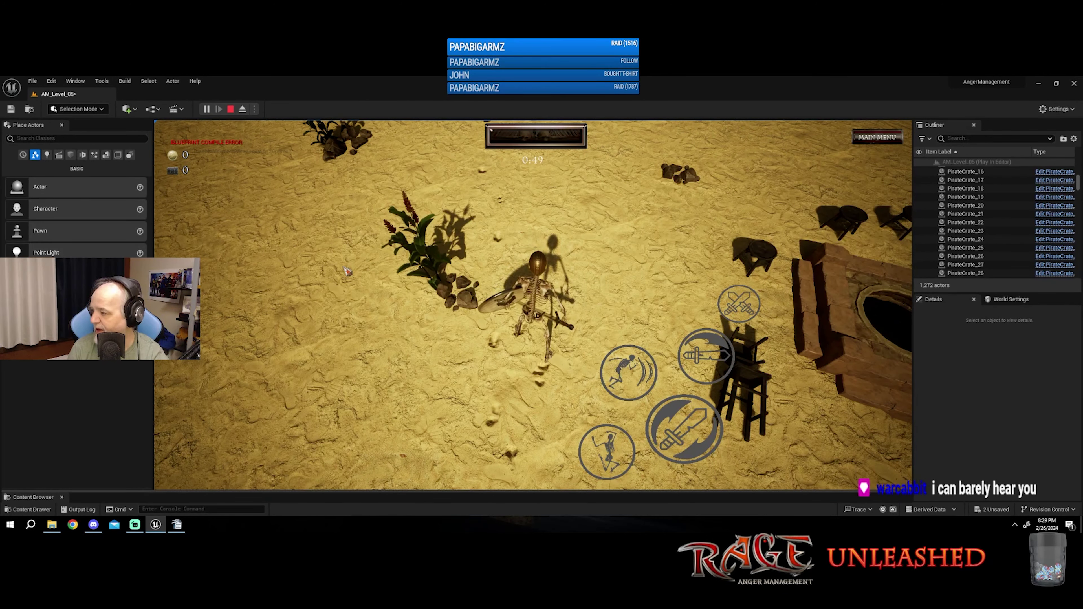
{"action": "left_click_drag", "start_coordinate": [668, 343], "coordinate": [635, 226]}
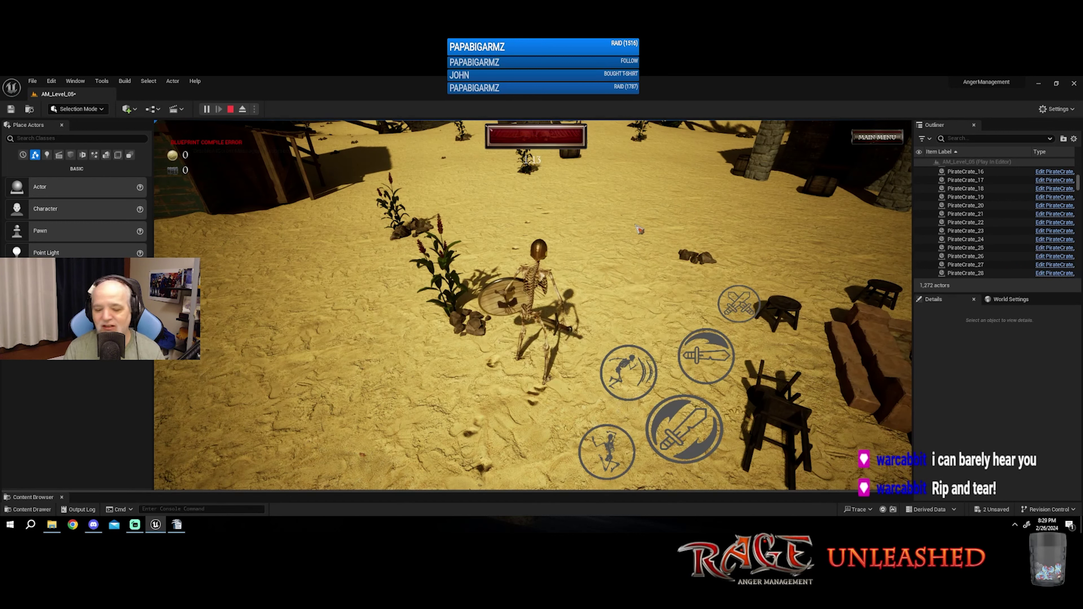
{"action": "left_click_drag", "start_coordinate": [657, 236], "coordinate": [445, 263]}
{"action": "key", "text": "w"}
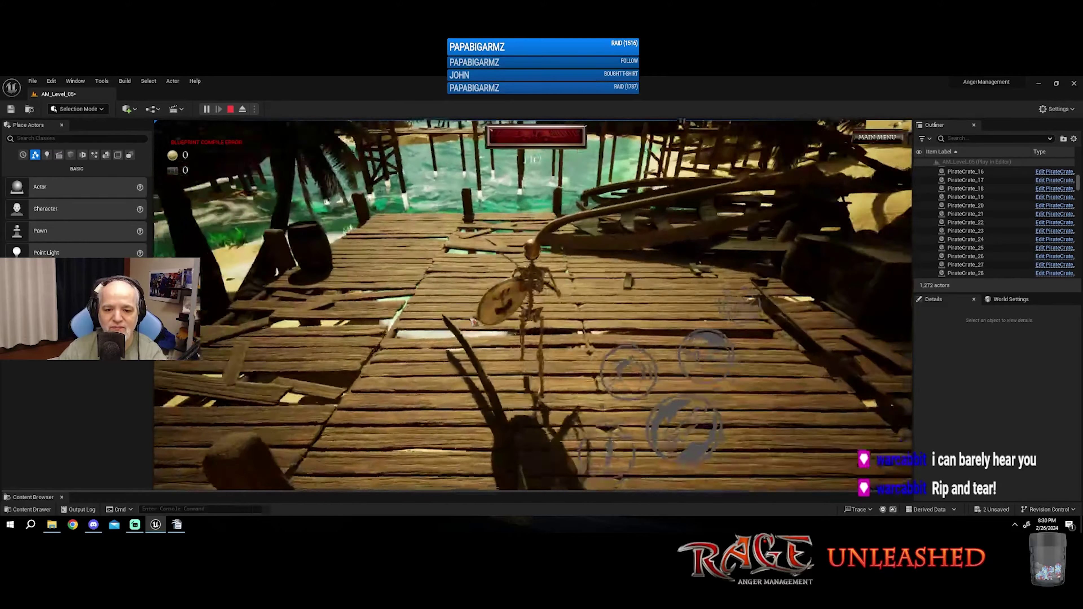
Step: Explore the wooden dock with the skeleton, and end the play session
{"action": "left_click_drag", "start_coordinate": [472, 319], "coordinate": [334, 344]}
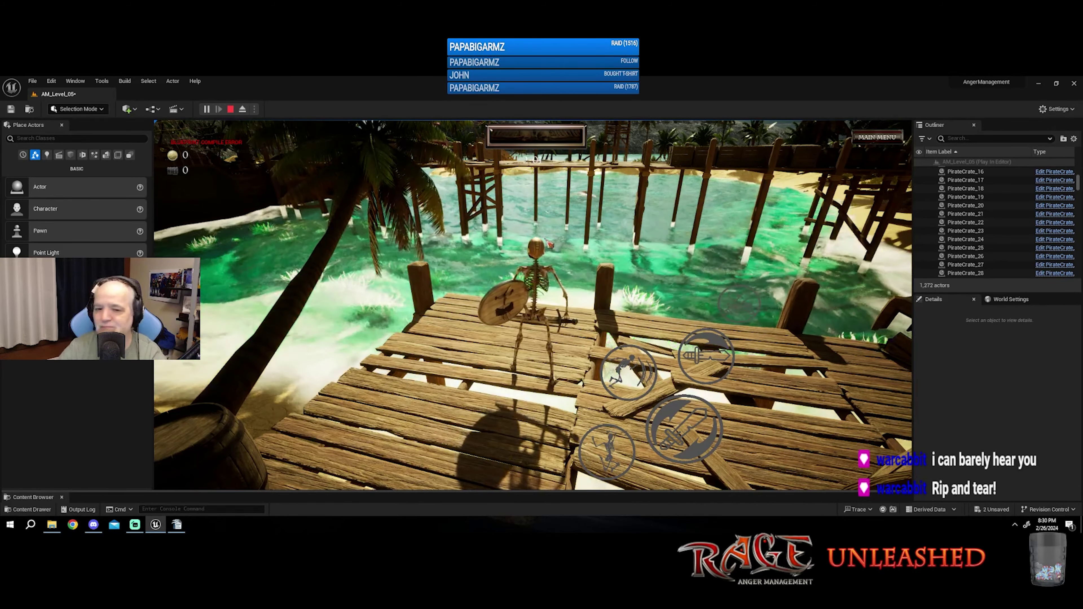
{"action": "mouse_move", "coordinate": [482, 291]}
{"action": "left_mouse_down"}
{"action": "mouse_move", "coordinate": [730, 268]}
{"action": "mouse_move", "coordinate": [610, 325]}
{"action": "mouse_move", "coordinate": [540, 329]}
{"action": "mouse_move", "coordinate": [475, 304]}
{"action": "left_mouse_up"}
{"action": "key", "text": "w"}
{"action": "key", "text": "w"}
{"action": "key", "text": "w"}
{"action": "key", "text": "Escape"}
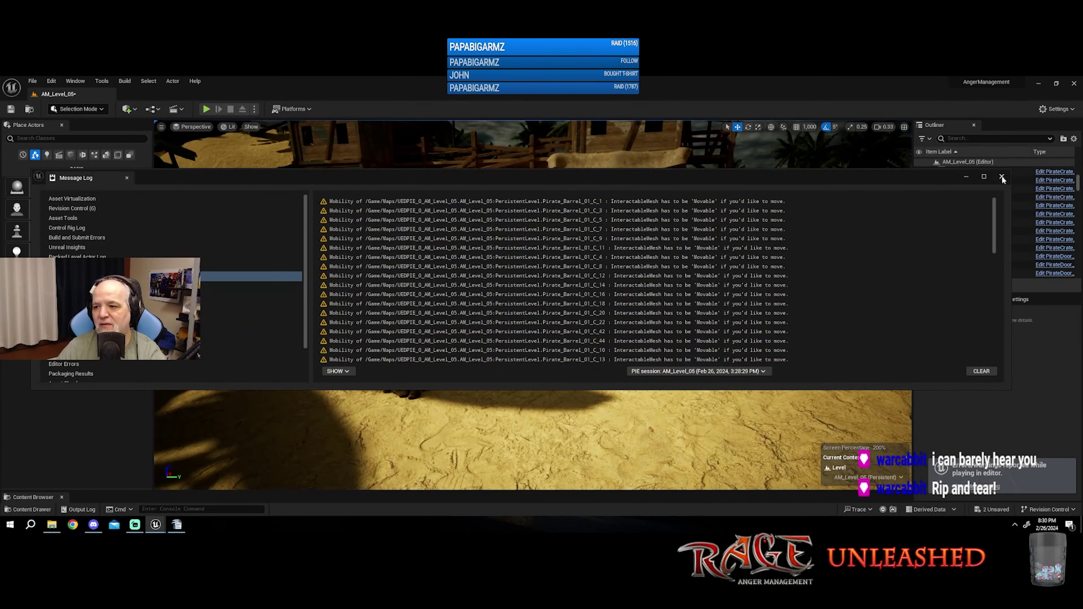
Step: Raise the viewport camera speed to 3 and pull the view back to overlook the whole island
{"action": "key", "text": "w"}
{"action": "right_click_drag", "start_coordinate": [528, 290], "coordinate": [578, 186]}
{"action": "left_click", "coordinate": [886, 128]}
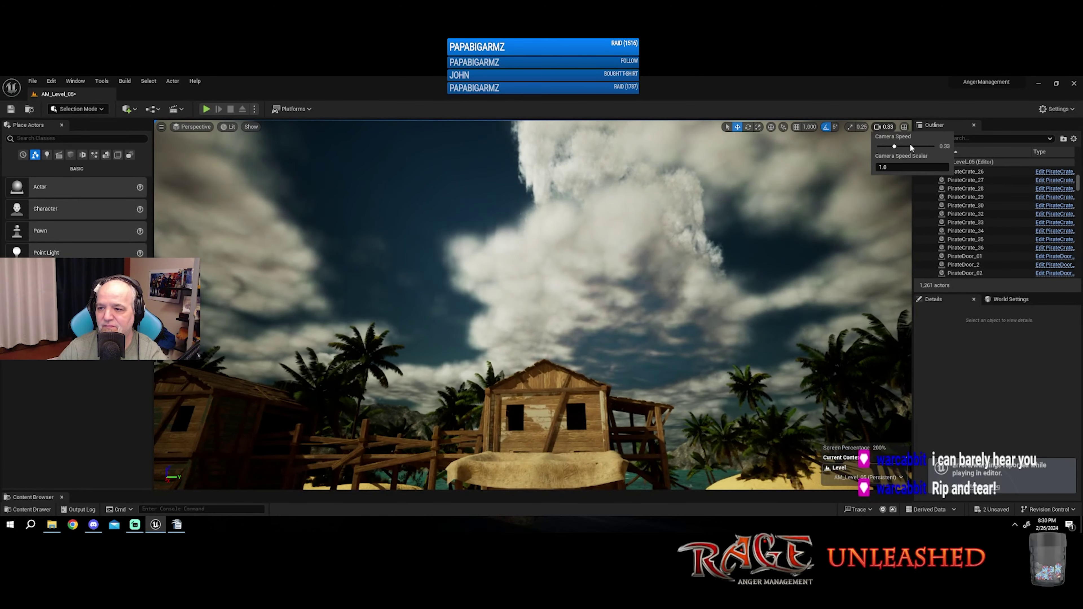
{"action": "left_click", "coordinate": [922, 146]}
{"action": "right_click_drag", "start_coordinate": [541, 294], "coordinate": [486, 367]}
{"action": "key", "text": "e"}
{"action": "key", "text": "s"}
{"action": "right_click_drag", "start_coordinate": [575, 276], "coordinate": [575, 295]}
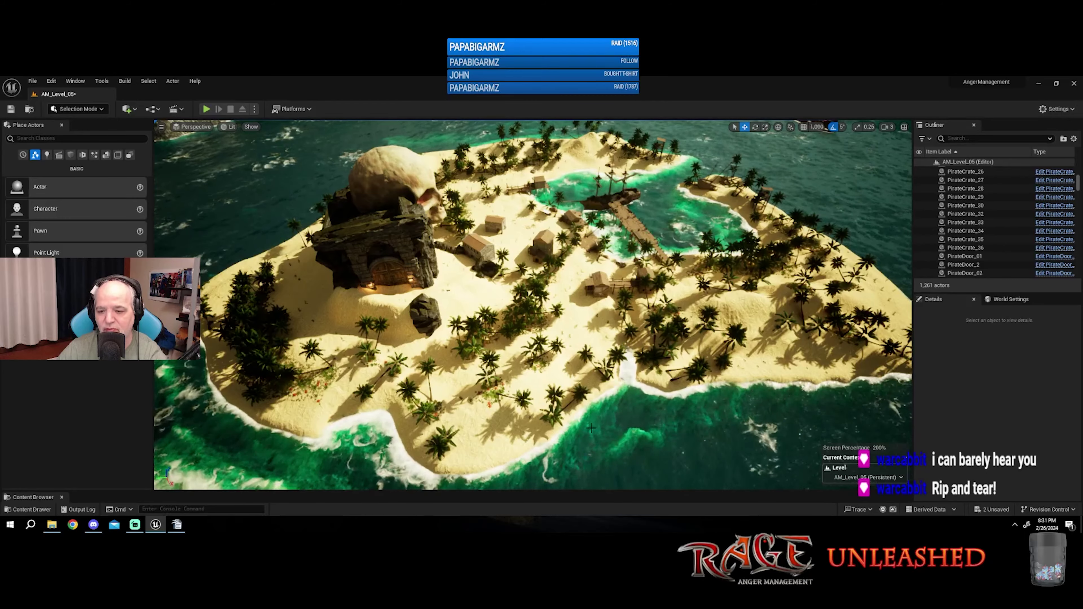
Step: Examine the island's shoreline and surrounding ocean from above and beneath the water surface
{"action": "right_click_drag", "start_coordinate": [613, 283], "coordinate": [725, 299]}
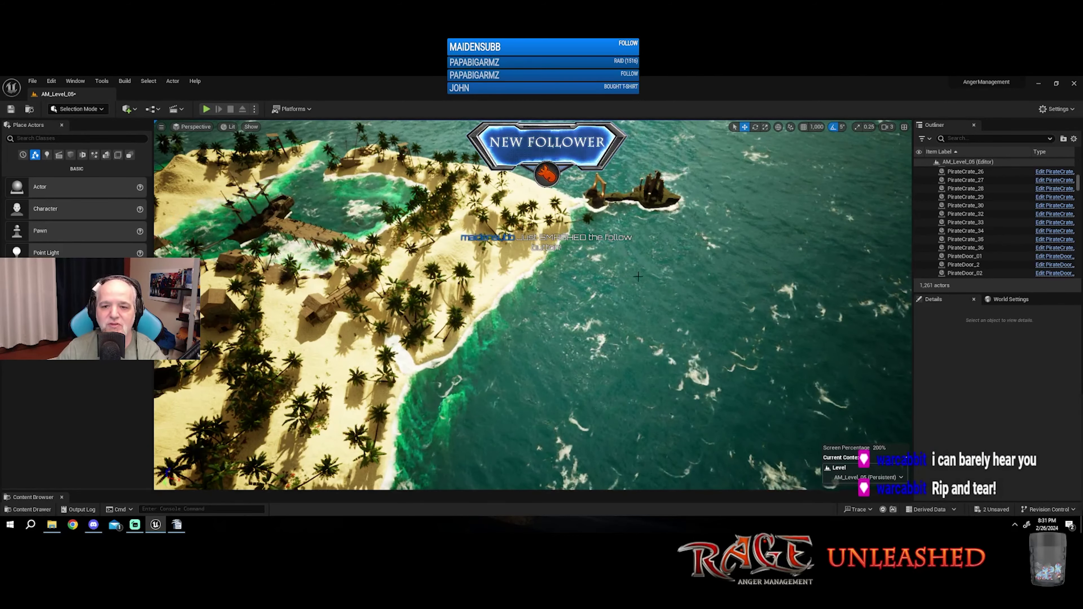
{"action": "right_click_drag", "start_coordinate": [713, 298], "coordinate": [604, 283]}
{"action": "left_click_drag", "start_coordinate": [604, 283], "coordinate": [548, 286]}
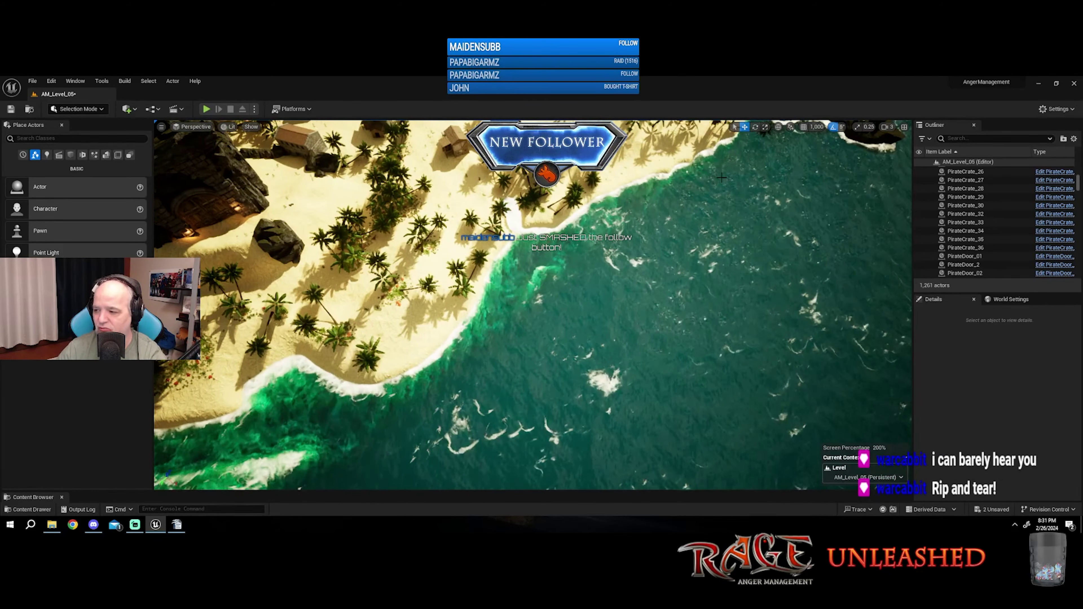
{"action": "right_click_drag", "start_coordinate": [694, 195], "coordinate": [738, 195]}
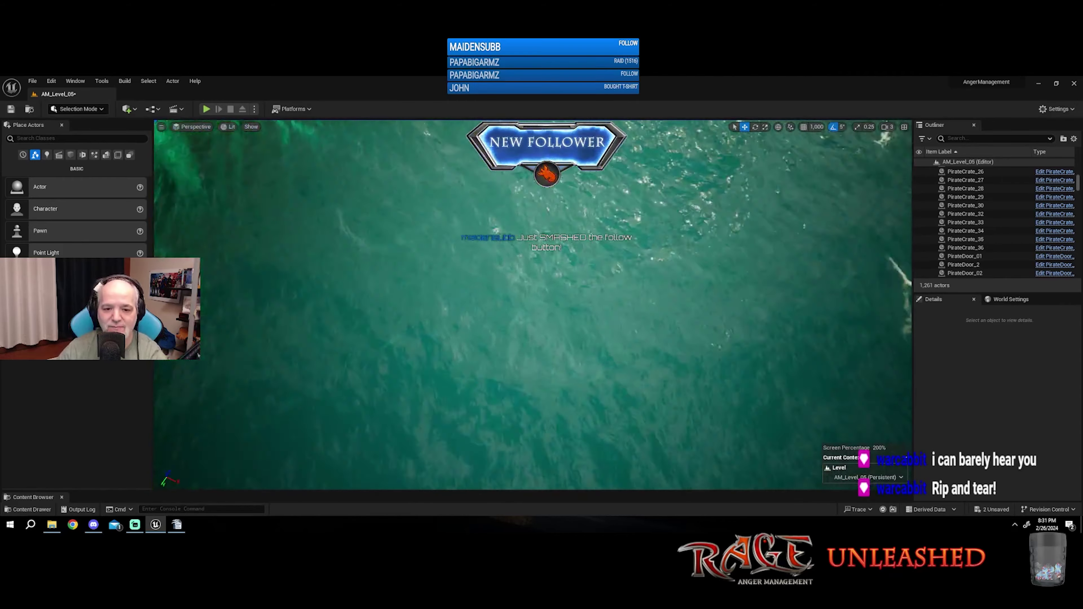
{"action": "key", "text": "w"}
{"action": "scroll", "coordinate": [533, 305], "scroll_direction": "down", "scroll_amount": 3}
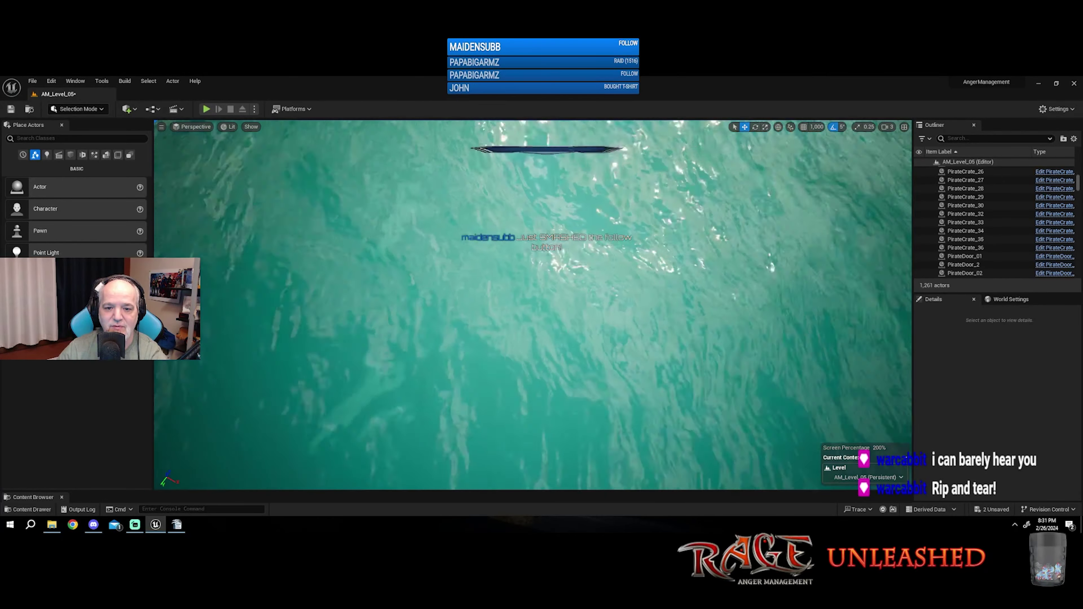
{"action": "scroll", "coordinate": [534, 305], "scroll_direction": "up", "scroll_amount": 3}
{"action": "right_click_drag", "start_coordinate": [533, 304], "coordinate": [576, 305]}
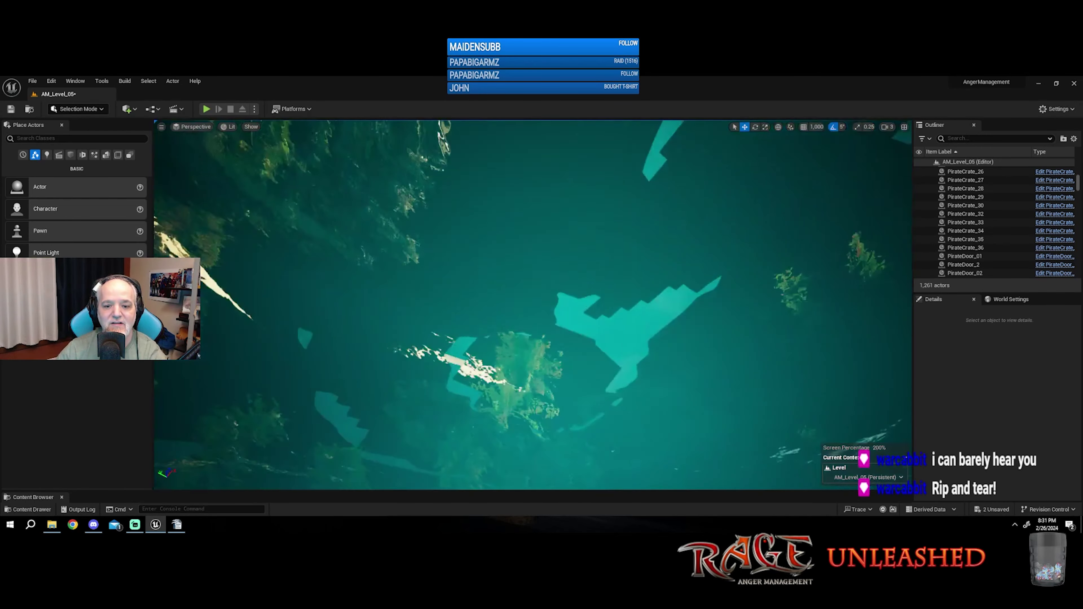
{"action": "right_click_drag", "start_coordinate": [533, 305], "coordinate": [512, 330]}
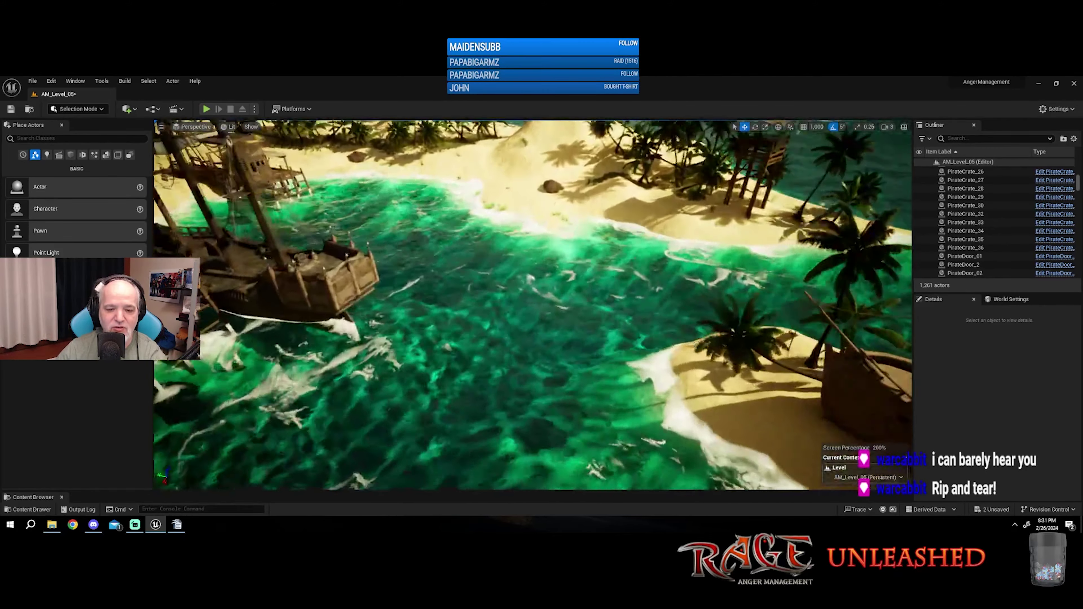
Step: Inspect the lagoon from underwater, the rocky part of the island, and the pirate ship with its dock
{"action": "key", "text": "w"}
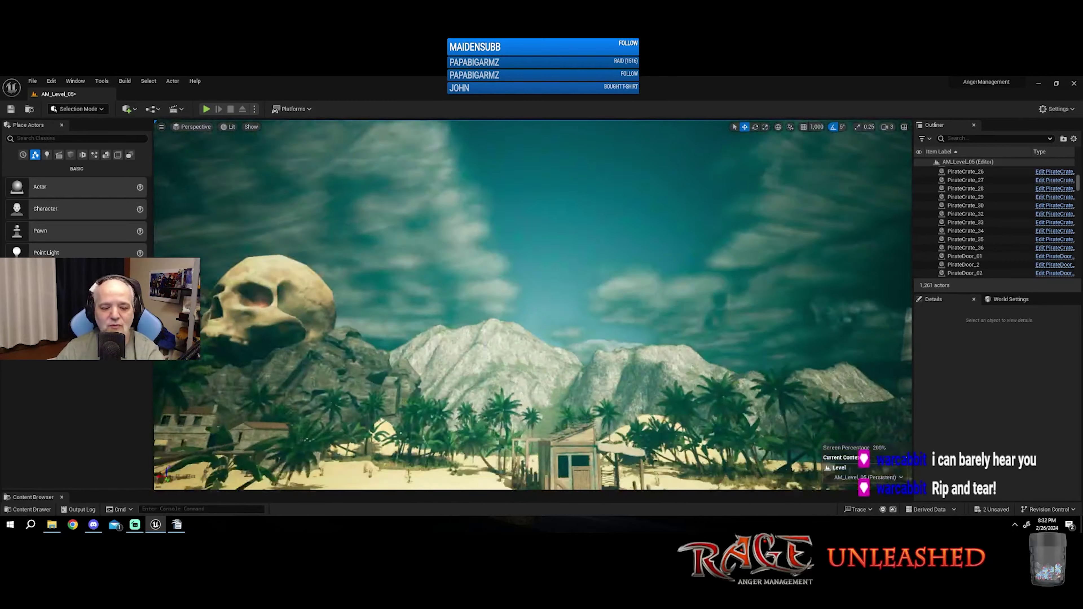
{"action": "right_click_drag", "start_coordinate": [532, 305], "coordinate": [508, 367]}
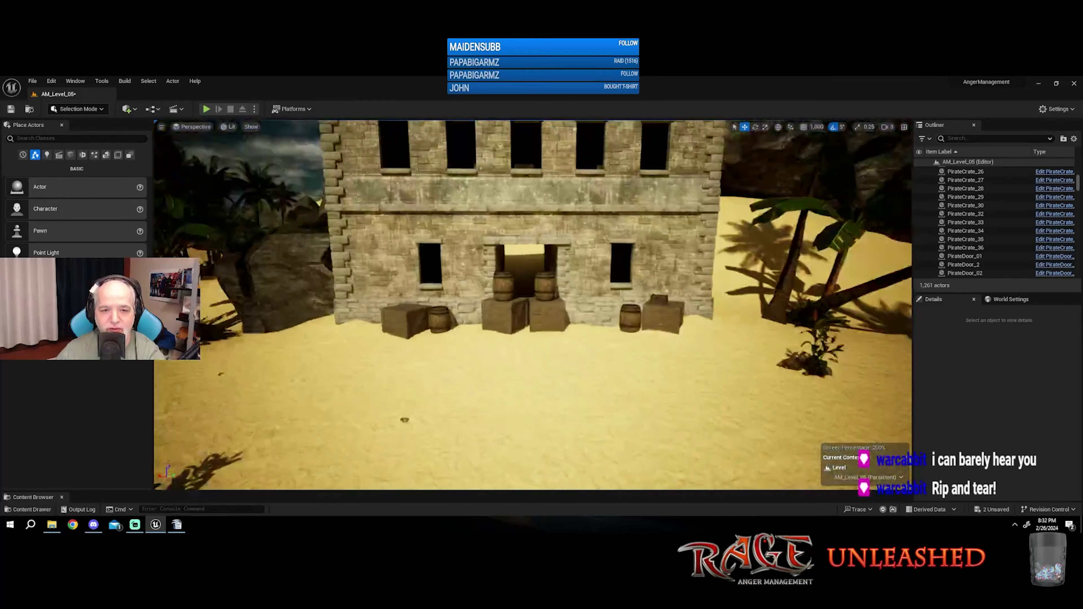
{"action": "right_click_drag", "start_coordinate": [533, 305], "coordinate": [533, 261]}
{"action": "key", "text": "s"}
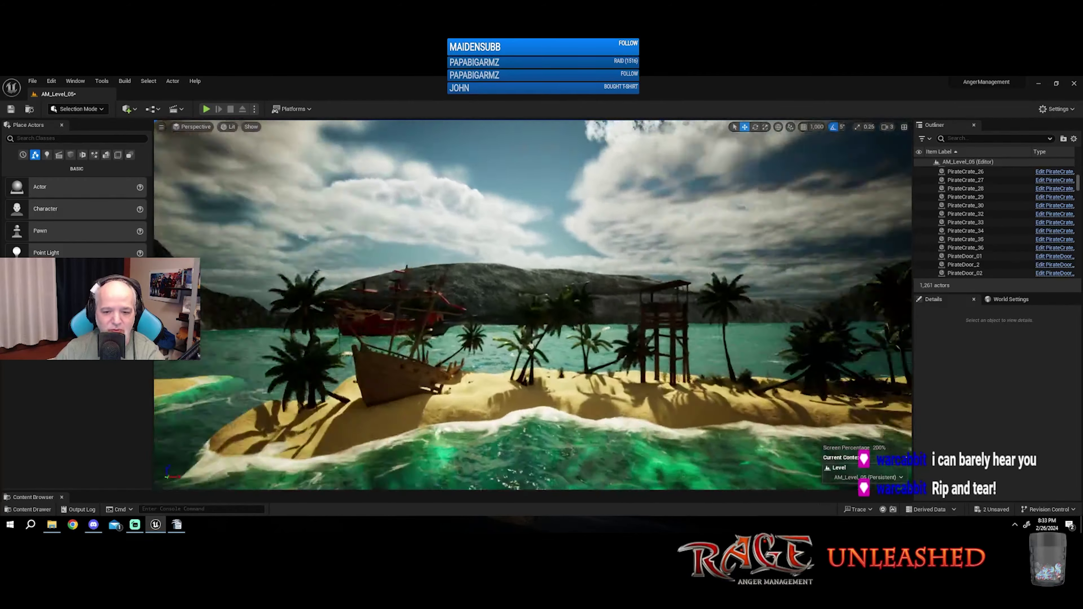
{"action": "right_click_drag", "start_coordinate": [533, 305], "coordinate": [870, 320]}
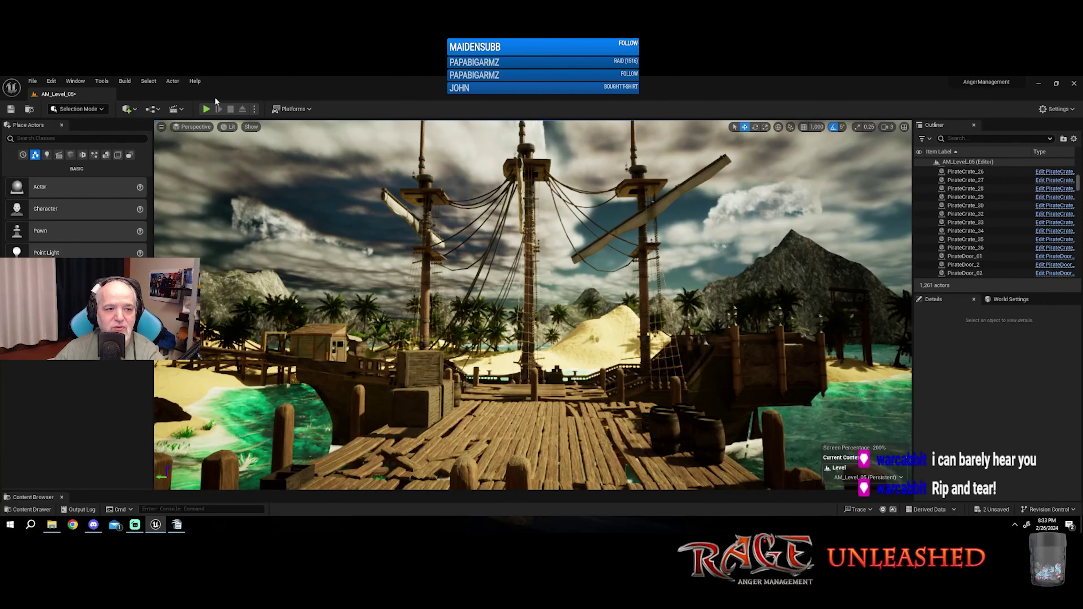
Step: Start another play-test and run the skeleton over the beach while trying its on-screen action ability
{"action": "left_click", "coordinate": [206, 109]}
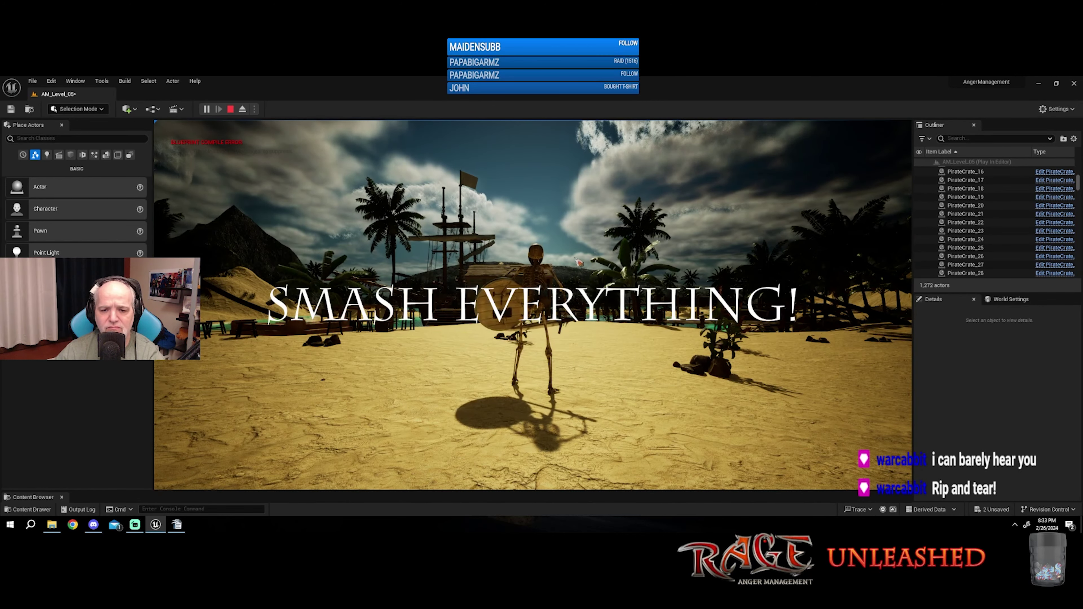
{"action": "left_click_drag", "start_coordinate": [588, 269], "coordinate": [662, 320]}
{"action": "key", "text": "w"}
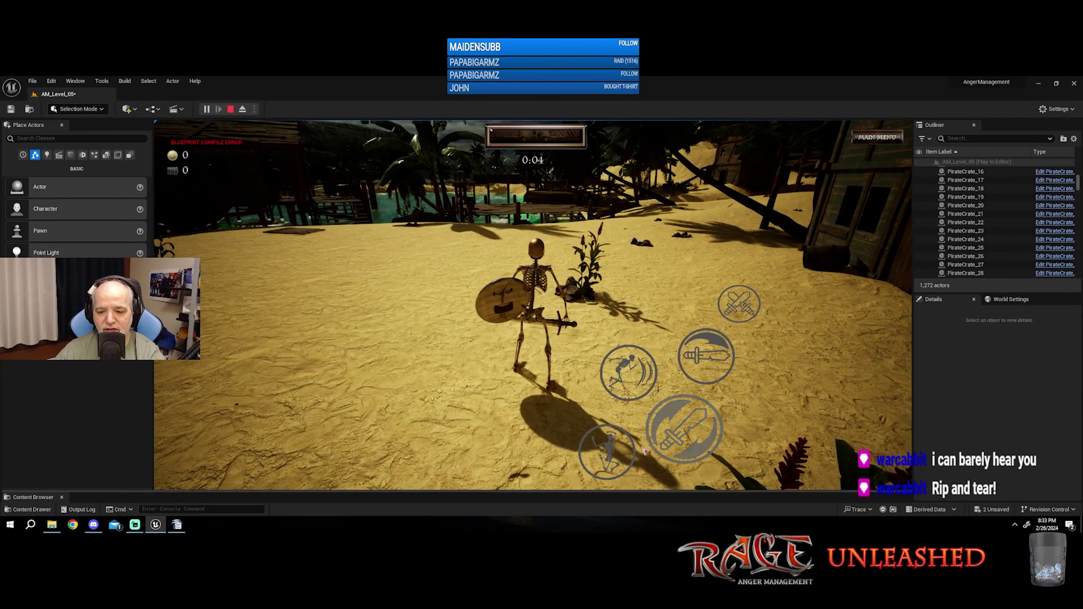
{"action": "left_click", "coordinate": [636, 379]}
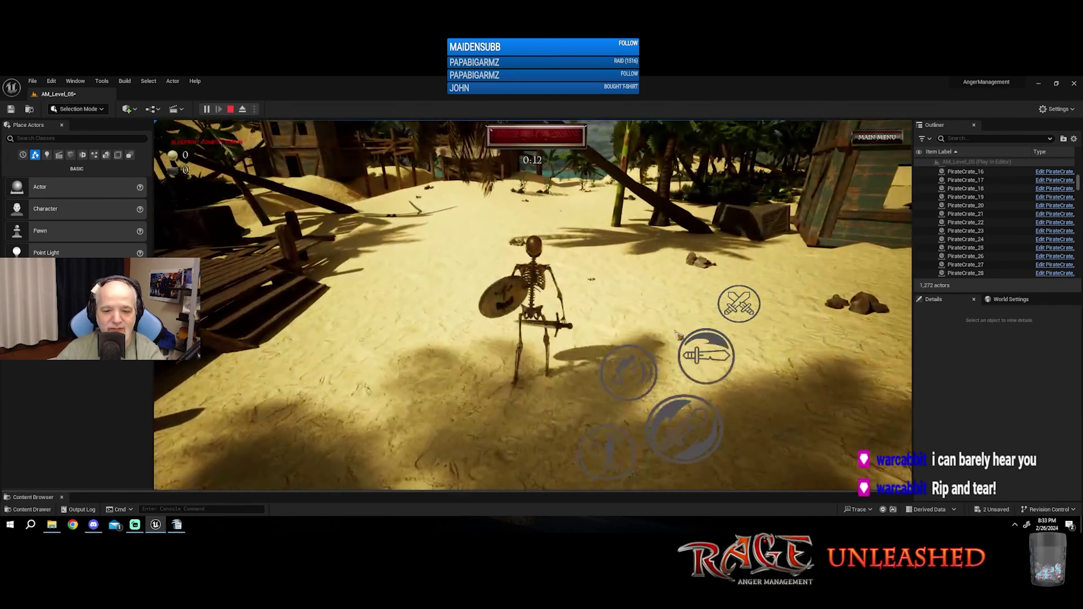
{"action": "key", "text": "s"}
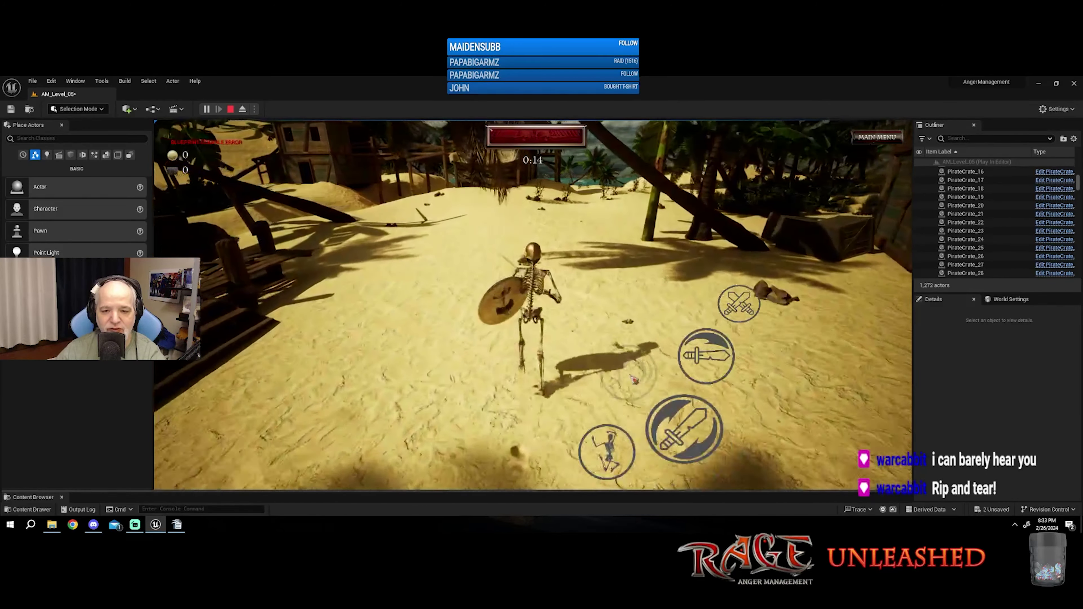
{"action": "left_click", "coordinate": [635, 379]}
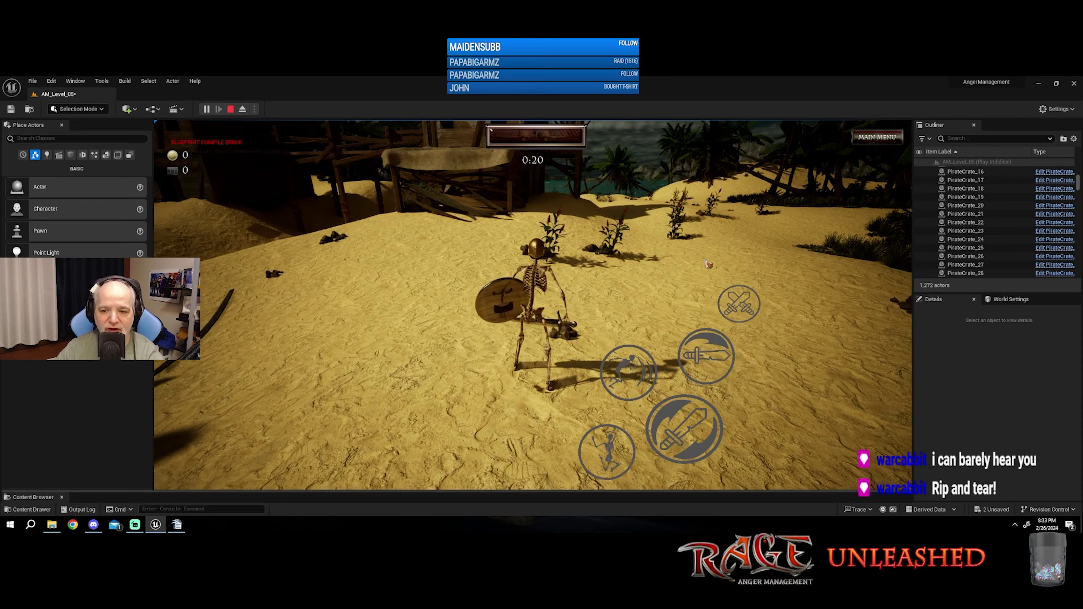
Step: Turn the skeleton around and run along the beach onto the wooden dock beside the overturned boat
{"action": "left_click_drag", "start_coordinate": [695, 320], "coordinate": [416, 288]}
{"action": "left_click_drag", "start_coordinate": [651, 252], "coordinate": [590, 246]}
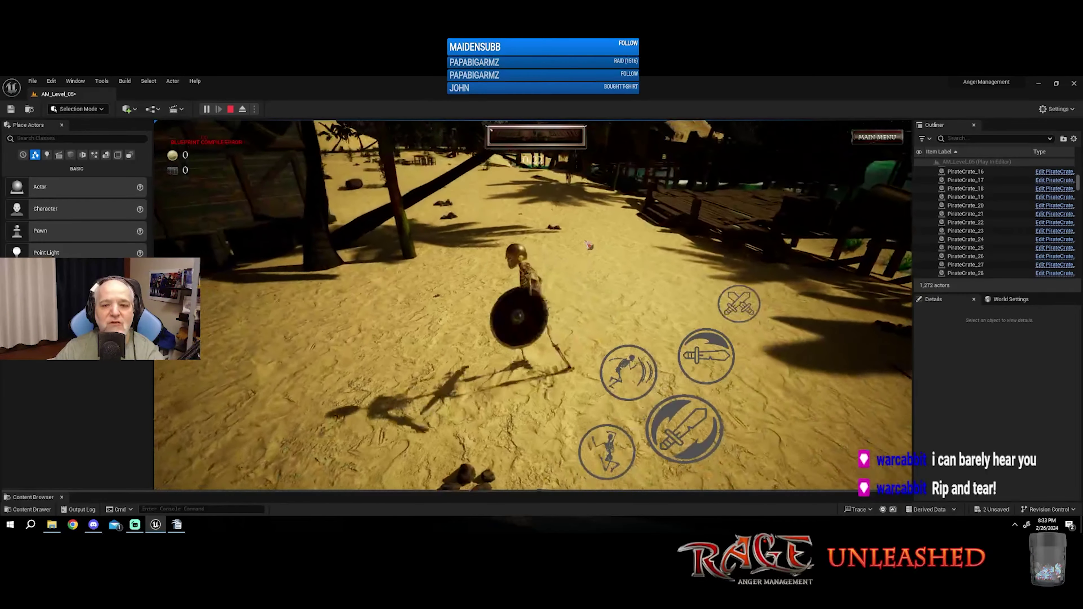
{"action": "key", "text": "w"}
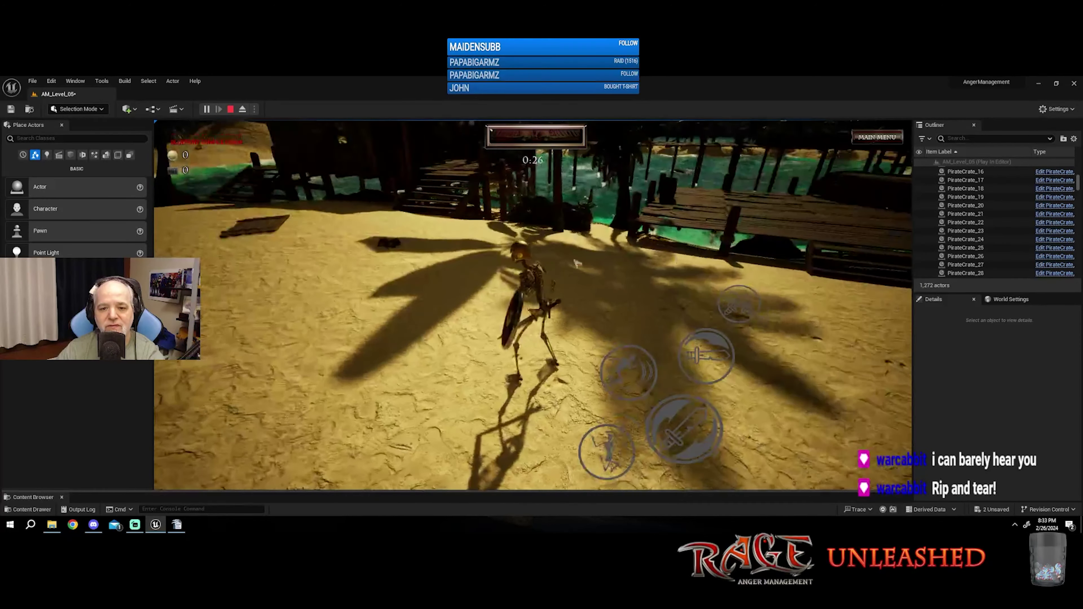
{"action": "left_click_drag", "start_coordinate": [698, 266], "coordinate": [613, 294]}
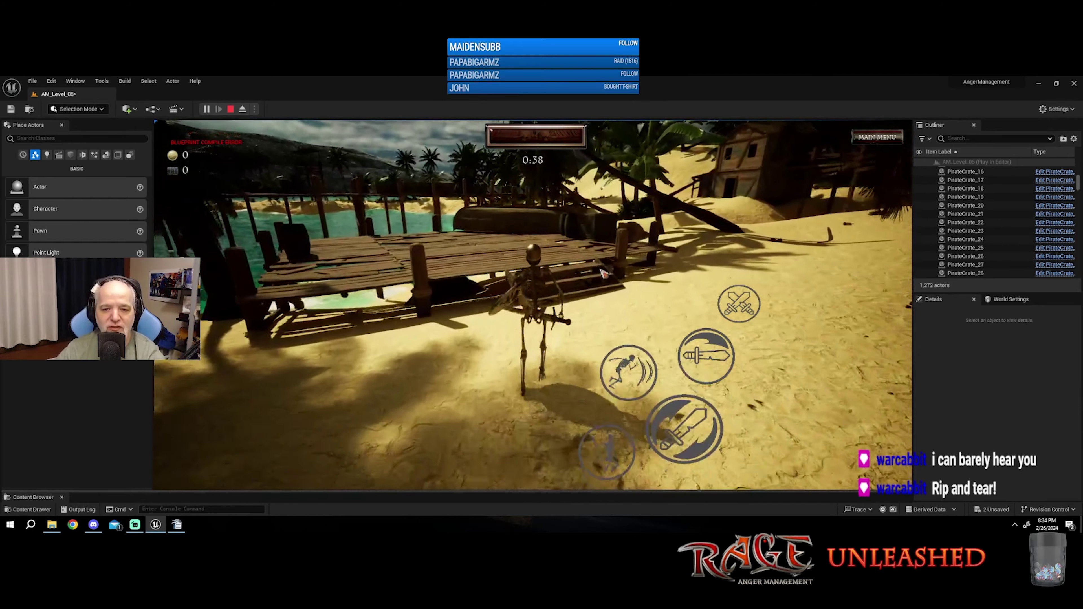
{"action": "key", "text": "w"}
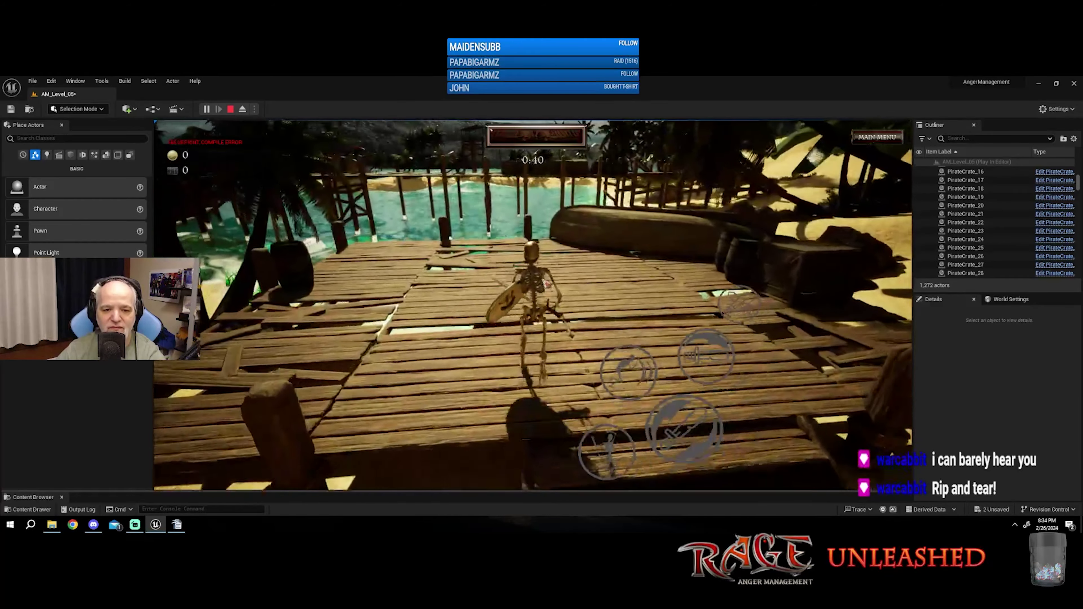
{"action": "key", "text": "w"}
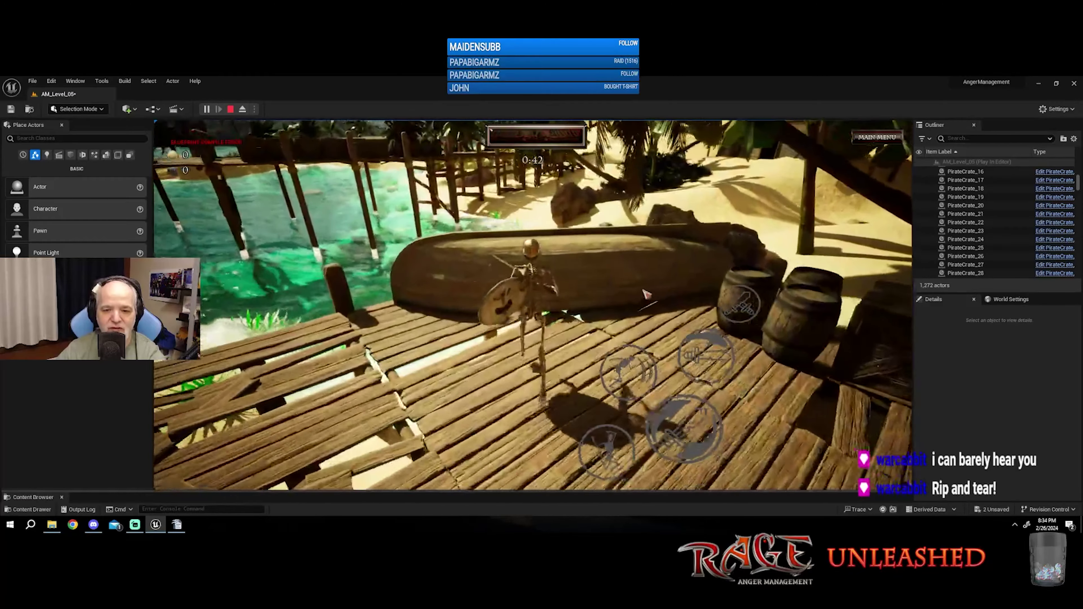
Step: Play-test the skeleton's jump and sword abilities against the barrels beside the overturned boat on the dock
{"action": "key", "text": "space"}
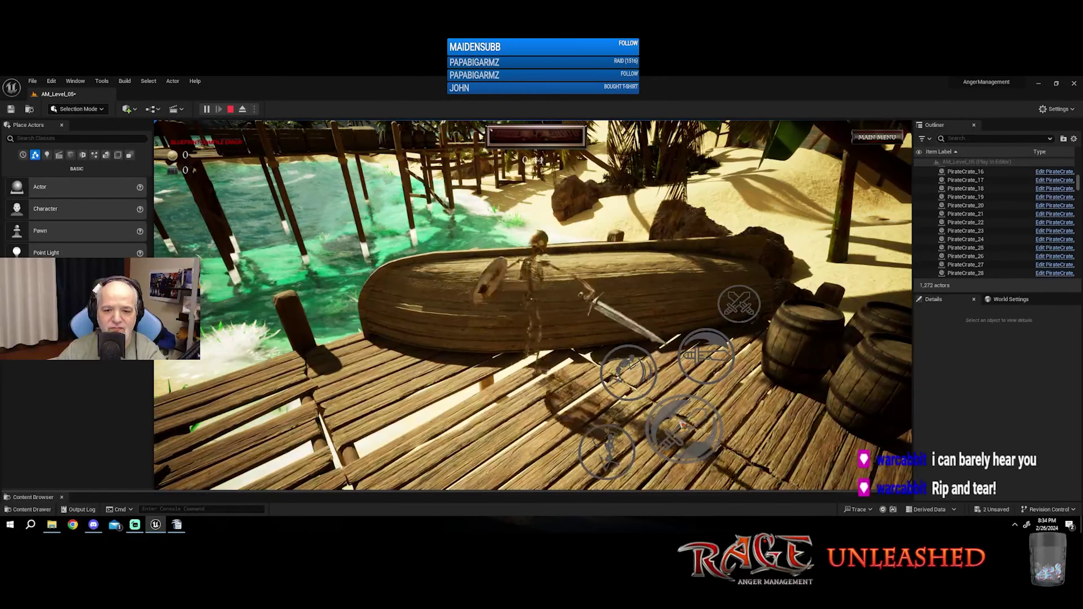
{"action": "left_click", "coordinate": [709, 365]}
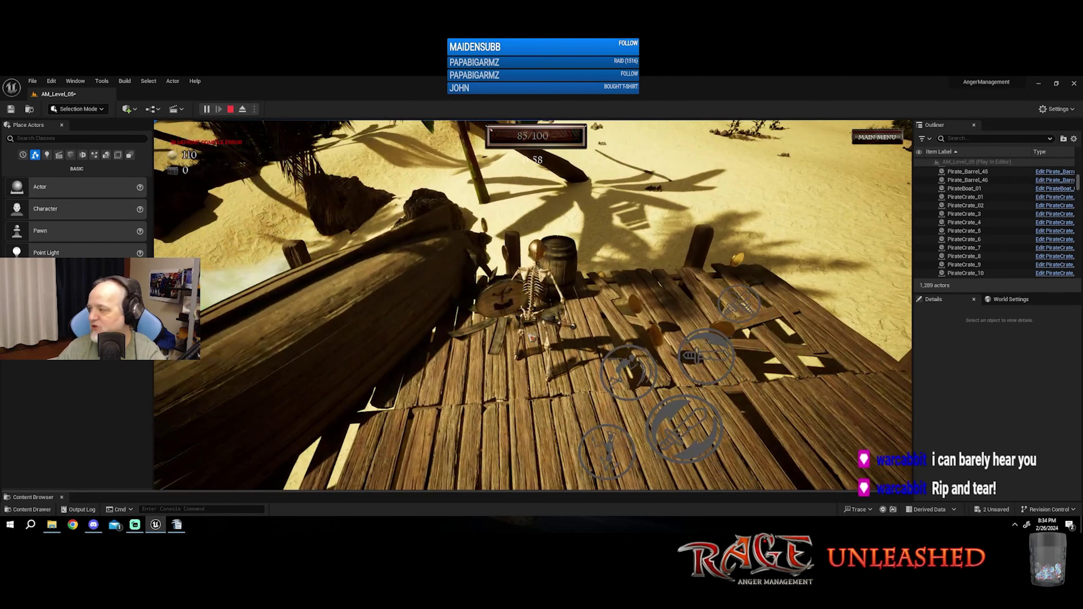
{"action": "left_click_drag", "start_coordinate": [528, 333], "coordinate": [548, 323]}
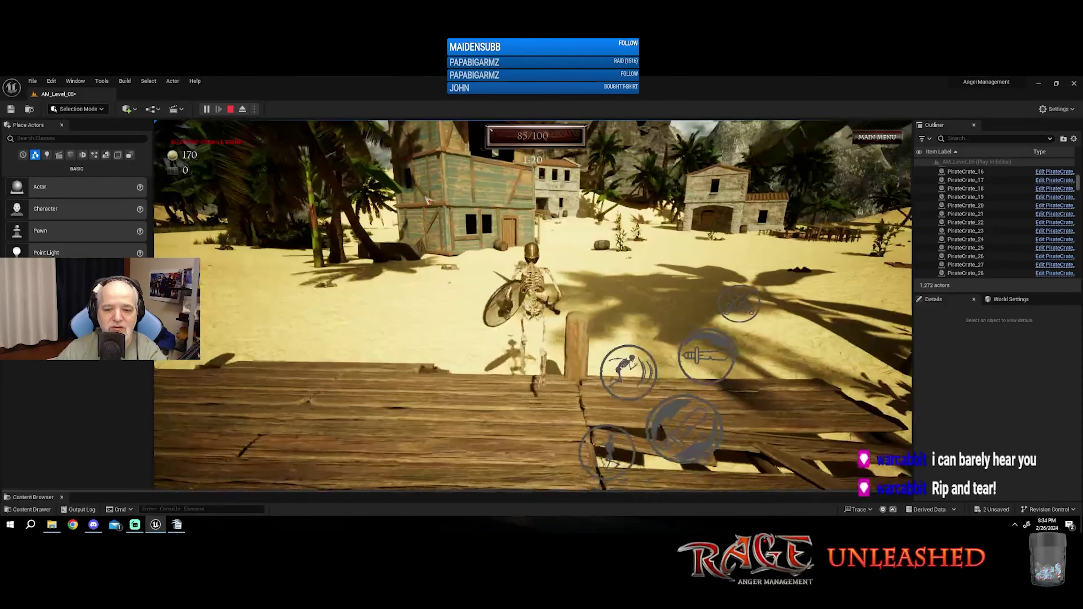
Step: Run the skeleton off the dock and across the sand to the barrel lying by the plant near the green house
{"action": "key", "text": "w"}
{"action": "key", "text": "space"}
{"action": "key", "text": "w"}
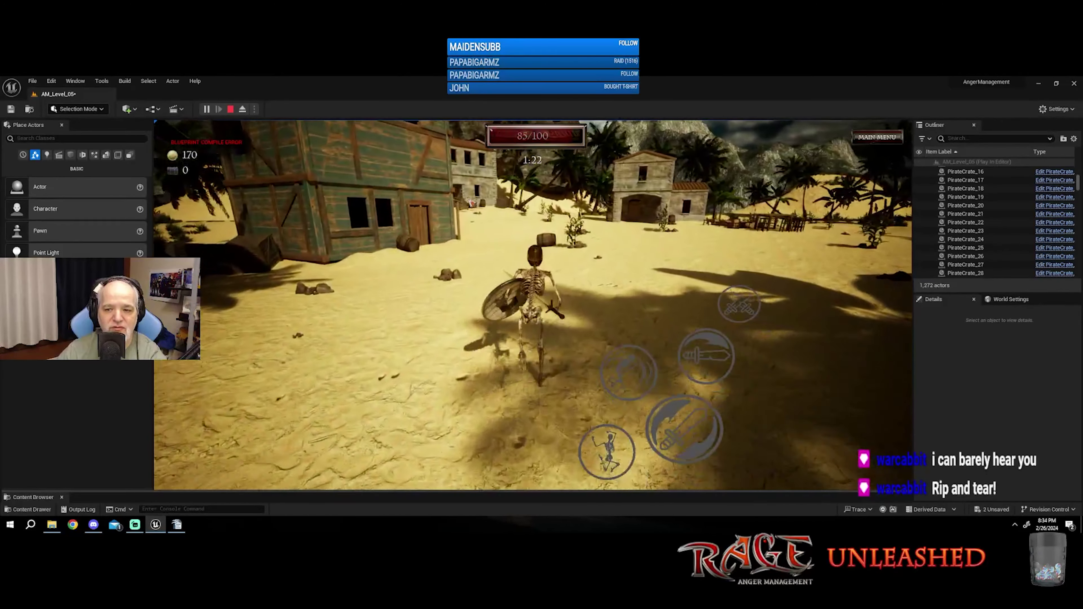
{"action": "key", "text": "w"}
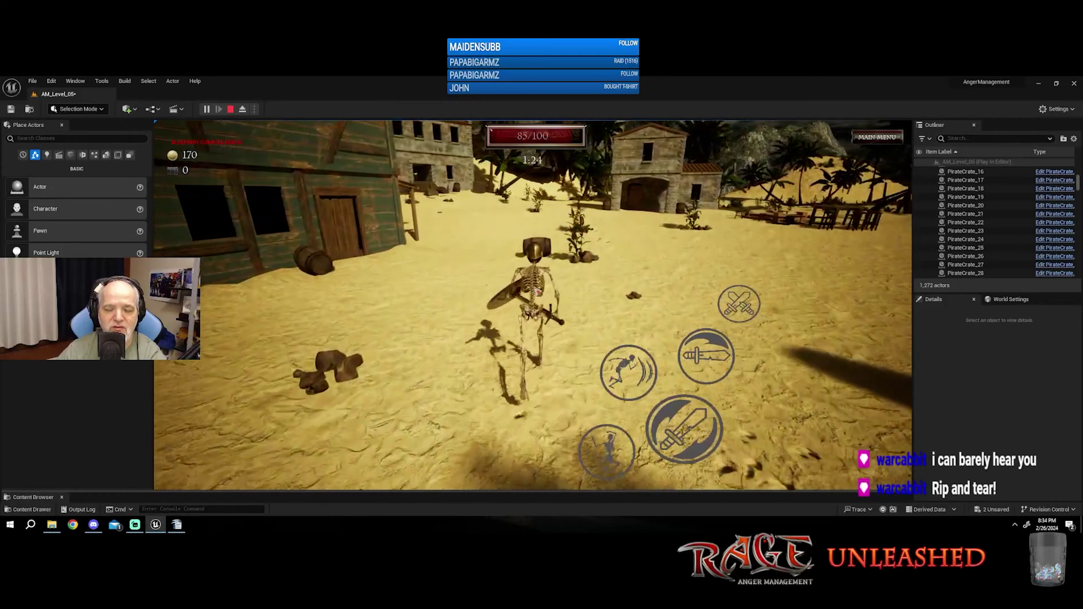
{"action": "key", "text": "w"}
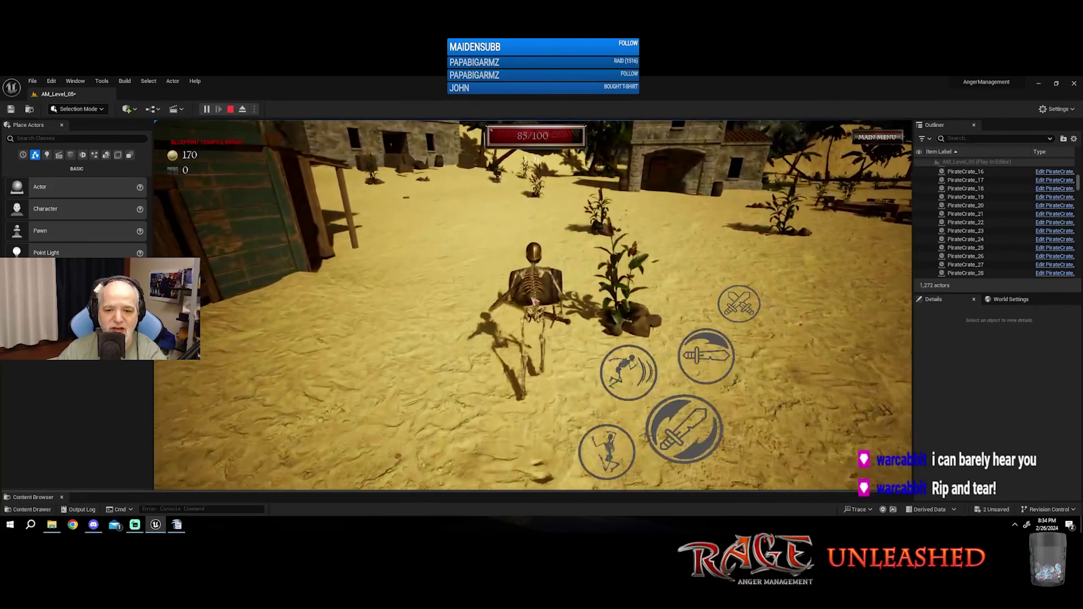
Step: Smash the barrel on the sand with the skeleton's sword abilities, end the play-test and dismiss the message log
{"action": "left_click", "coordinate": [753, 306]}
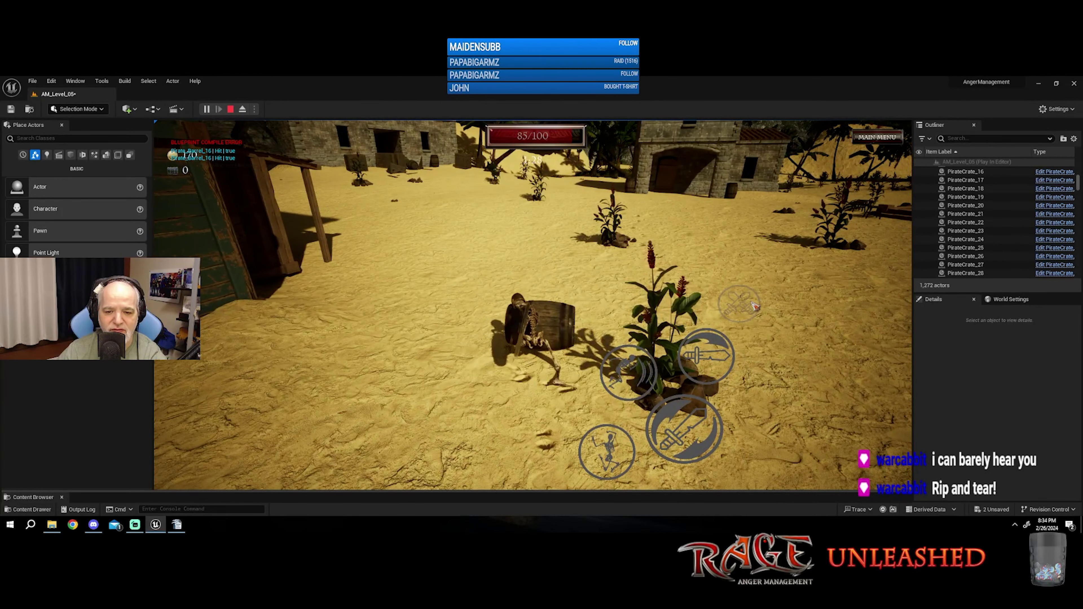
{"action": "left_click", "coordinate": [703, 349]}
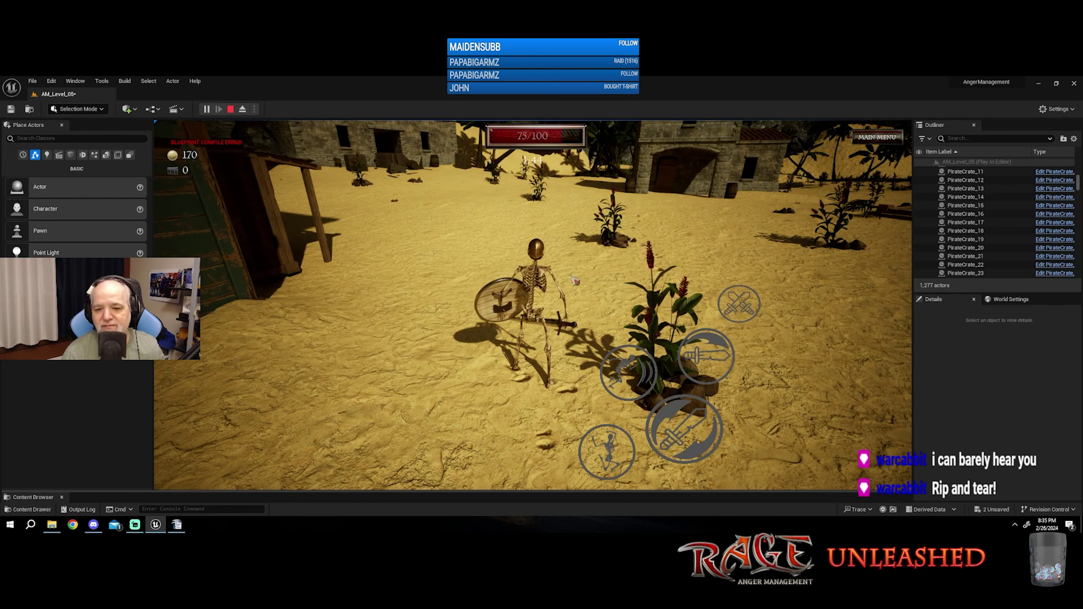
{"action": "key", "text": "Escape"}
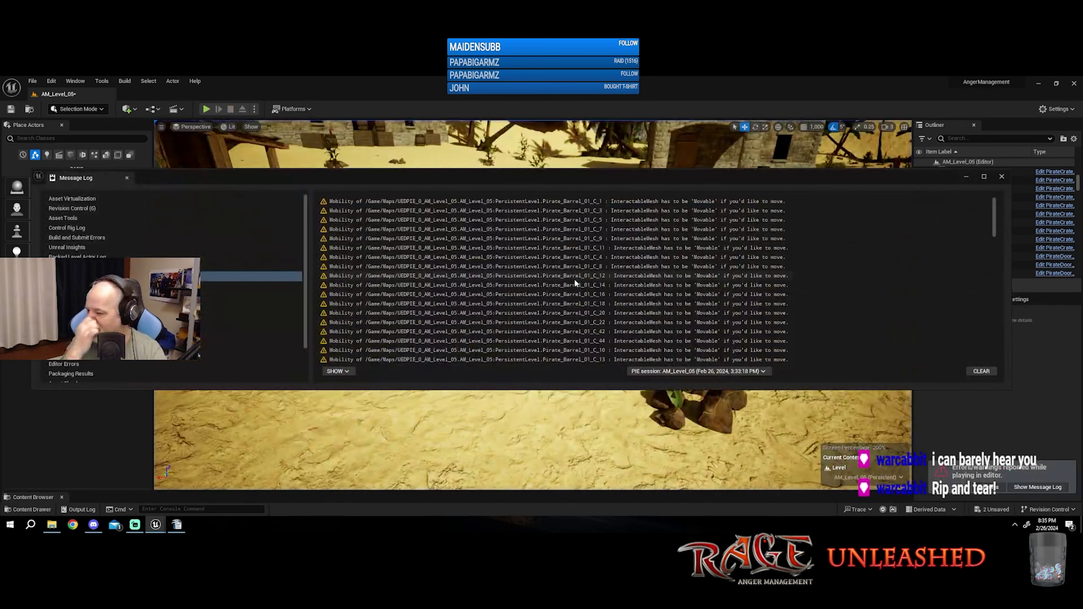
{"action": "left_click", "coordinate": [1002, 176]}
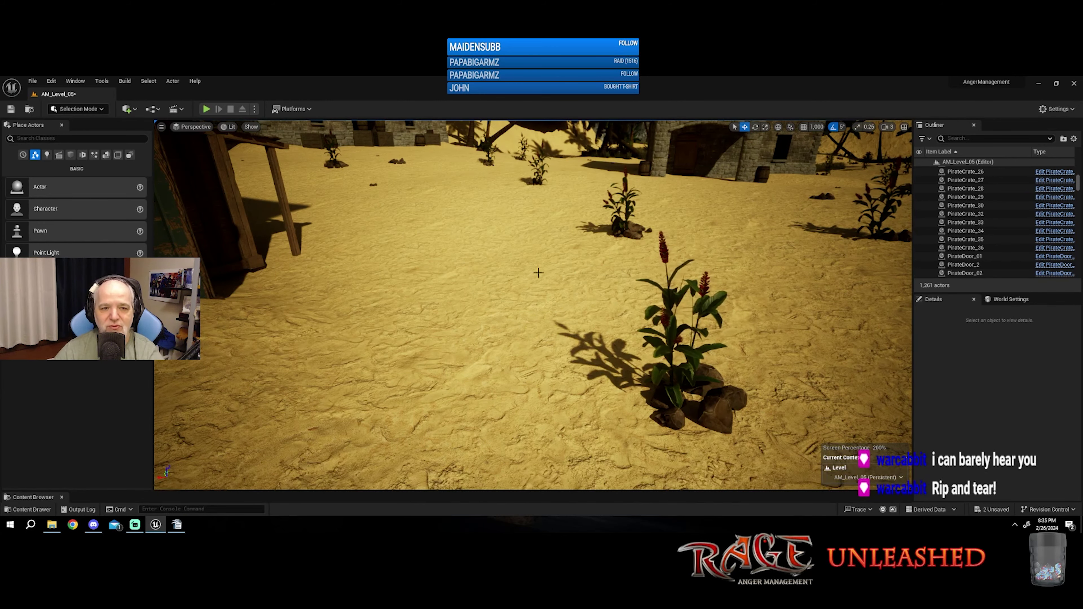
Step: Find the Maps folder in the project content and open the level AM_Level_06
{"action": "right_click_drag", "start_coordinate": [539, 273], "coordinate": [802, 299]}
{"action": "right_click_drag", "start_coordinate": [554, 346], "coordinate": [561, 352]}
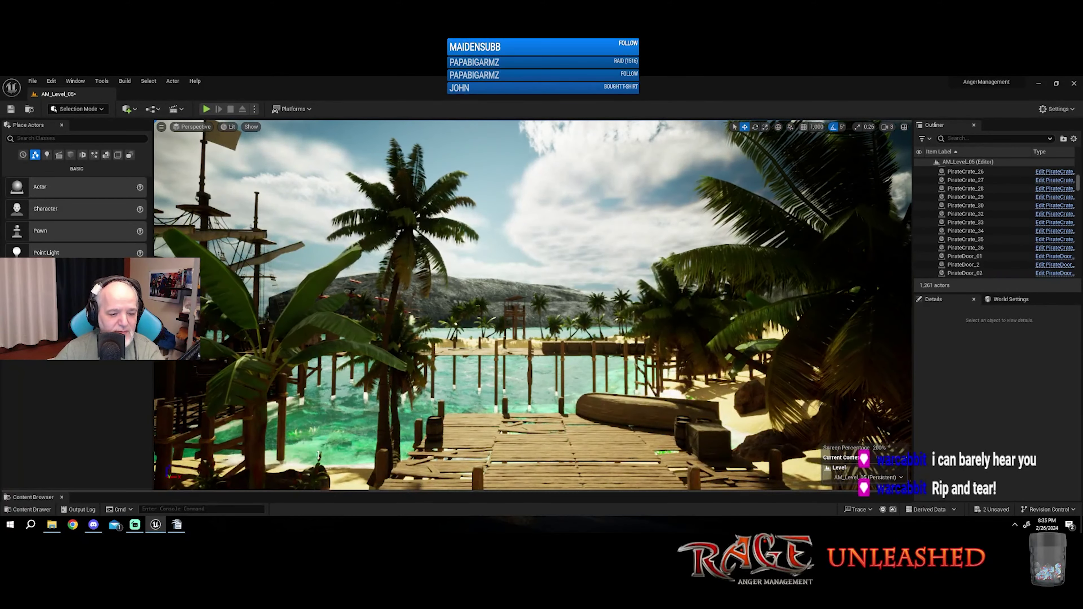
{"action": "key", "text": "ctrl+space"}
{"action": "left_click_drag", "start_coordinate": [325, 322], "coordinate": [324, 318]}
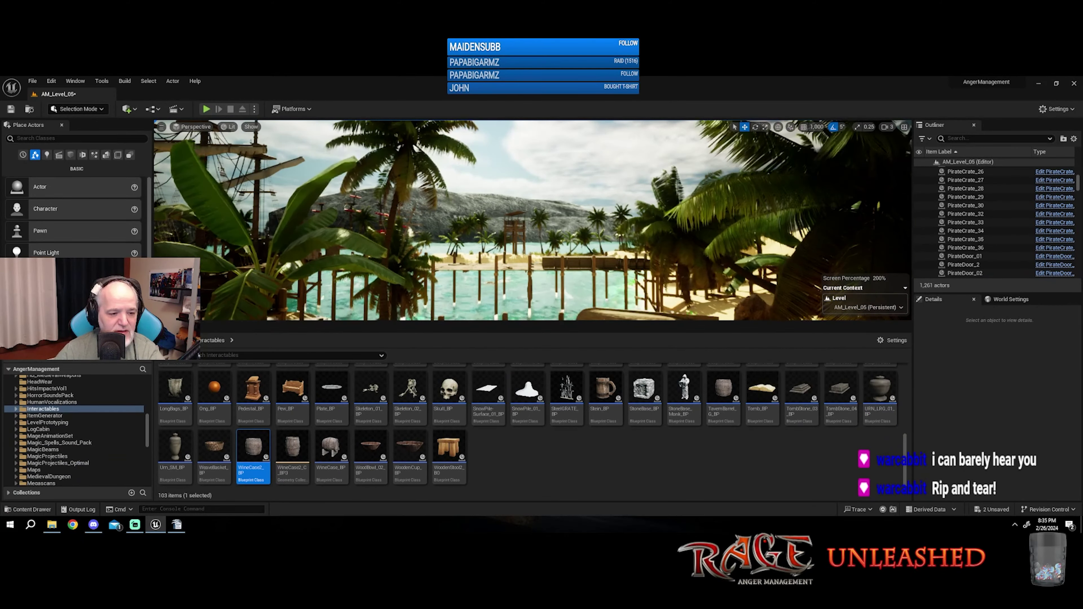
{"action": "left_click", "coordinate": [174, 344]}
{"action": "scroll", "coordinate": [452, 430], "scroll_direction": "up", "scroll_amount": 5}
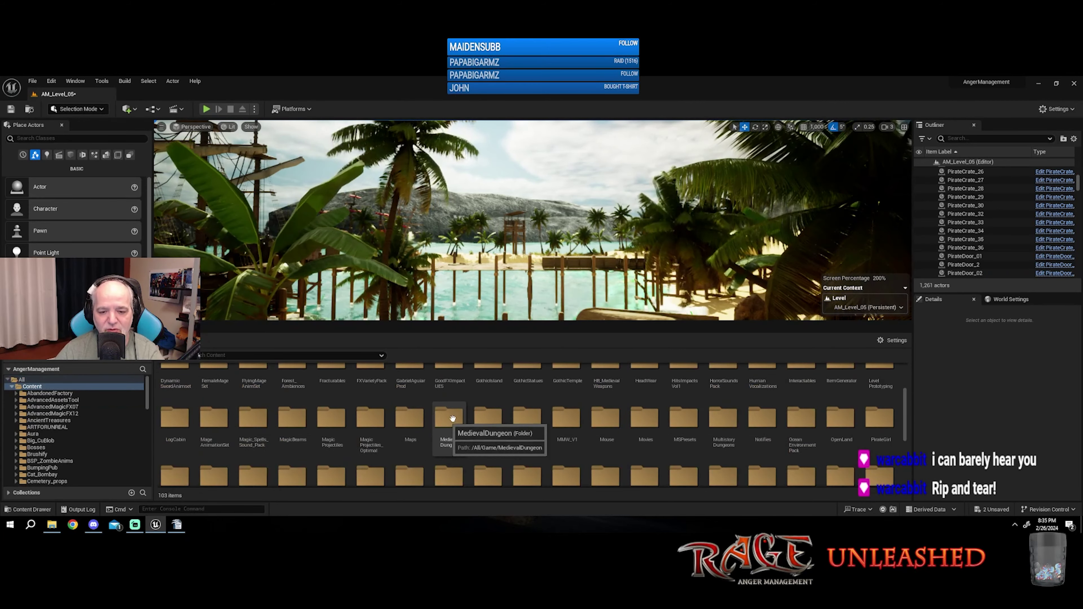
{"action": "scroll", "coordinate": [501, 420], "scroll_direction": "up", "scroll_amount": 1}
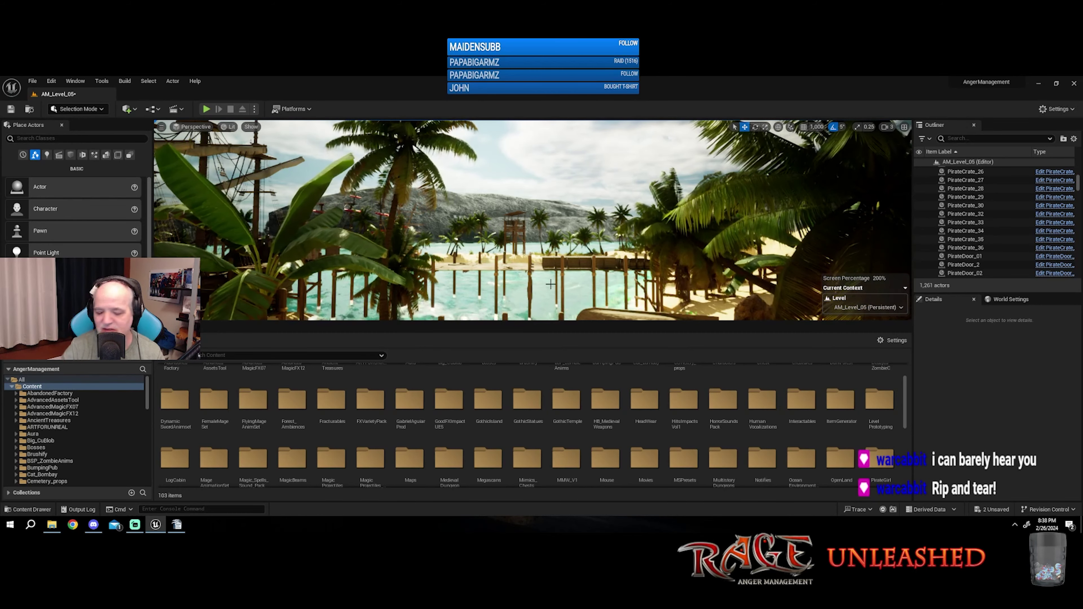
{"action": "scroll", "coordinate": [560, 434], "scroll_direction": "up", "scroll_amount": 1}
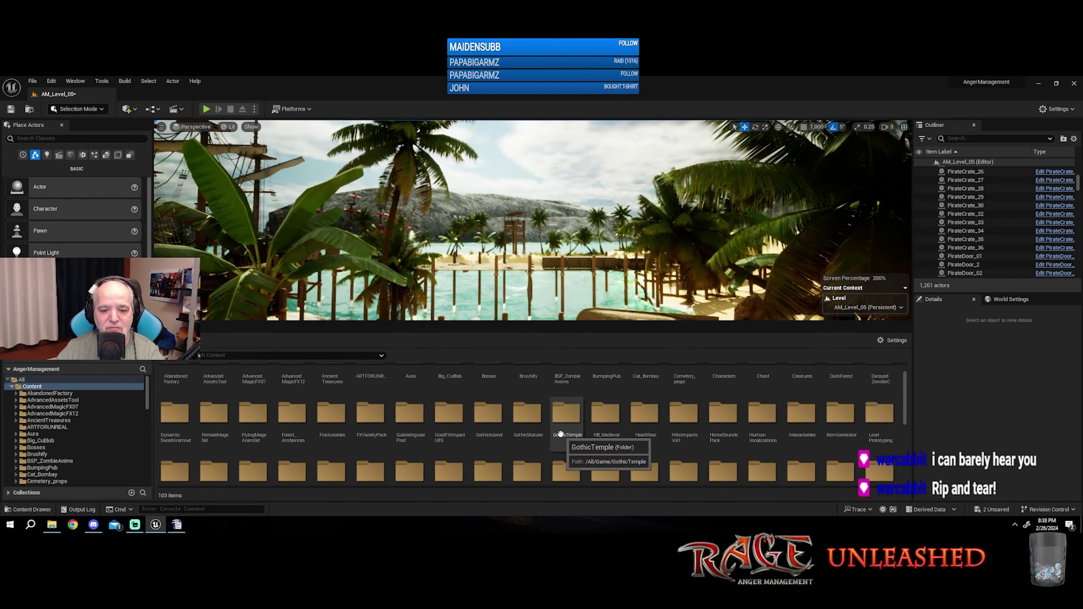
{"action": "scroll", "coordinate": [560, 434], "scroll_direction": "down", "scroll_amount": 1}
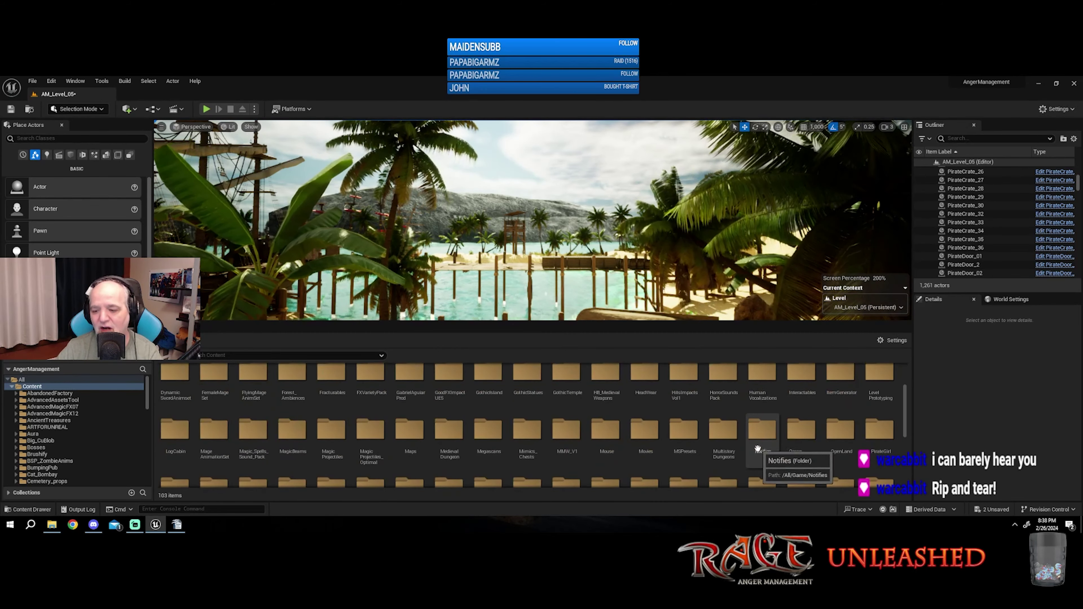
{"action": "double_click", "coordinate": [410, 447]}
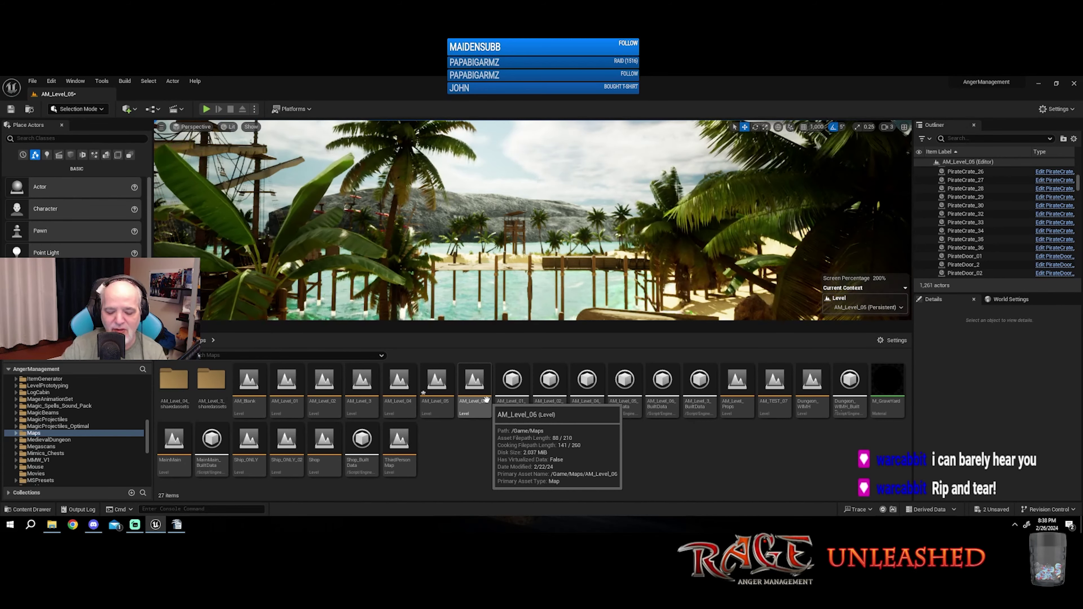
{"action": "double_click", "coordinate": [474, 382]}
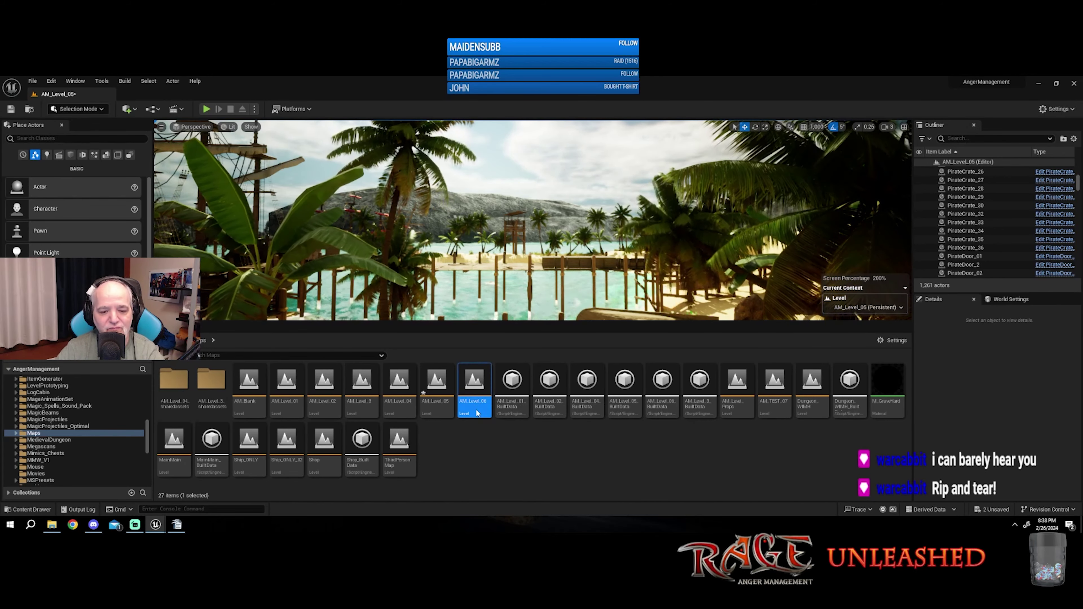
{"action": "left_click", "coordinate": [565, 396]}
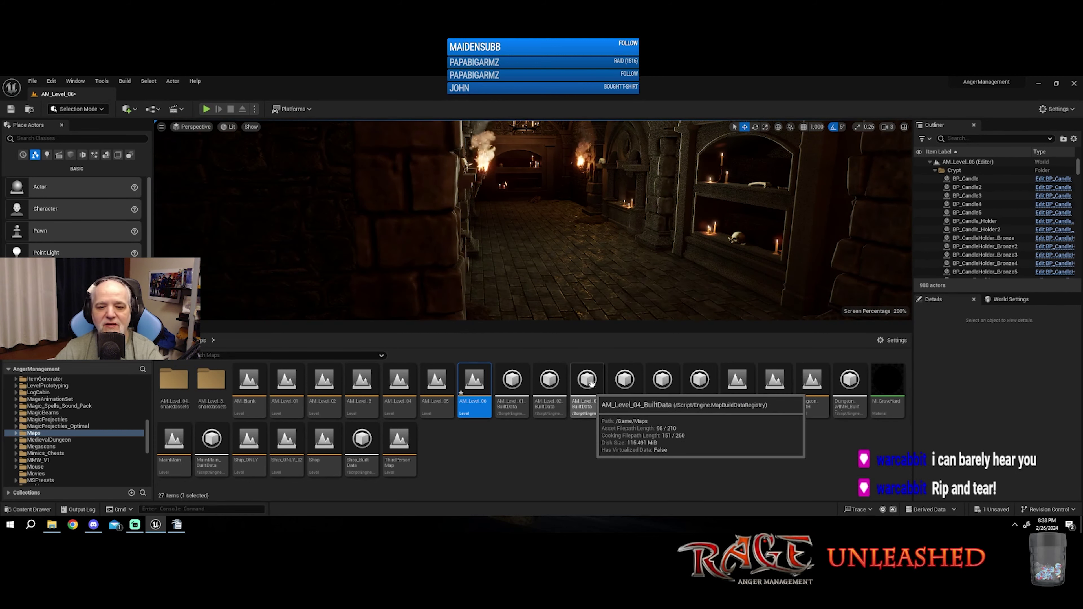
Step: Enlarge the viewport and play-test AM_Level_06, running the skeleton through the crypt corridor to the candlelit coffin chamber
{"action": "left_click_drag", "start_coordinate": [578, 321], "coordinate": [591, 458]}
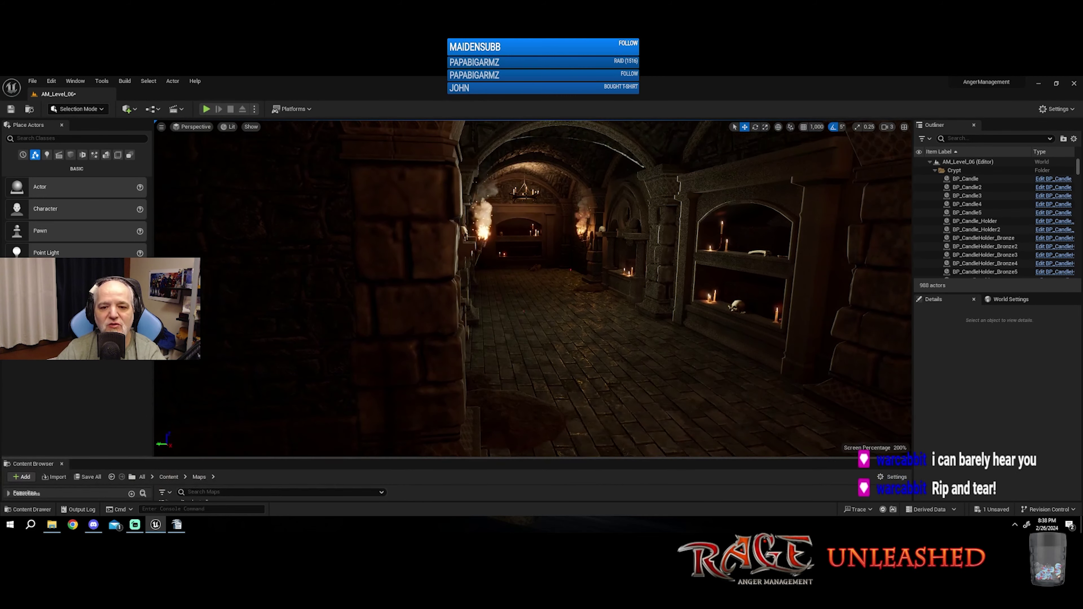
{"action": "right_click_drag", "start_coordinate": [591, 384], "coordinate": [804, 384]}
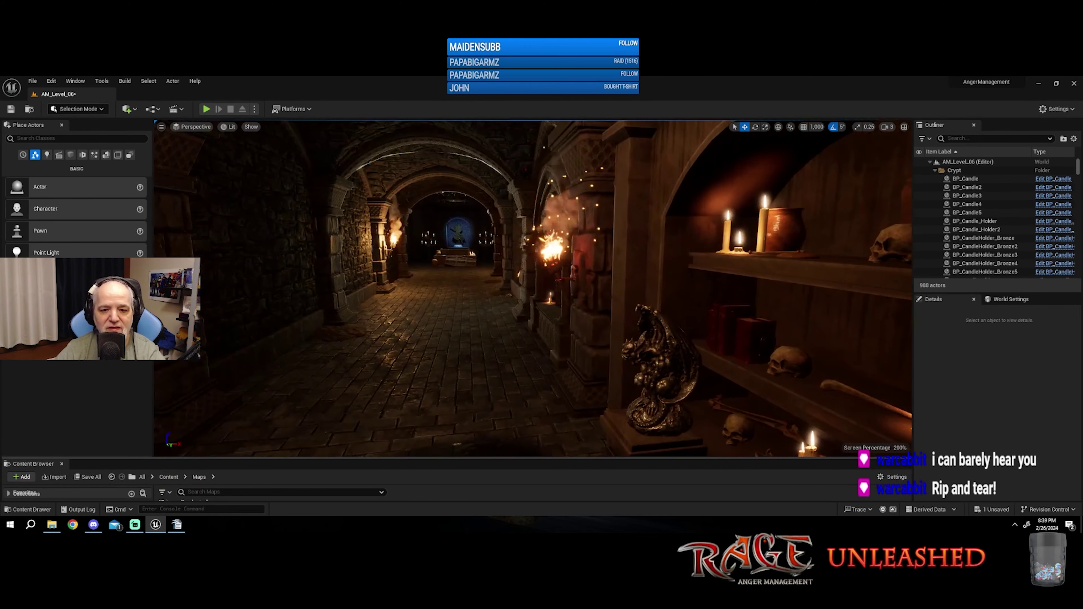
{"action": "left_click", "coordinate": [205, 109]}
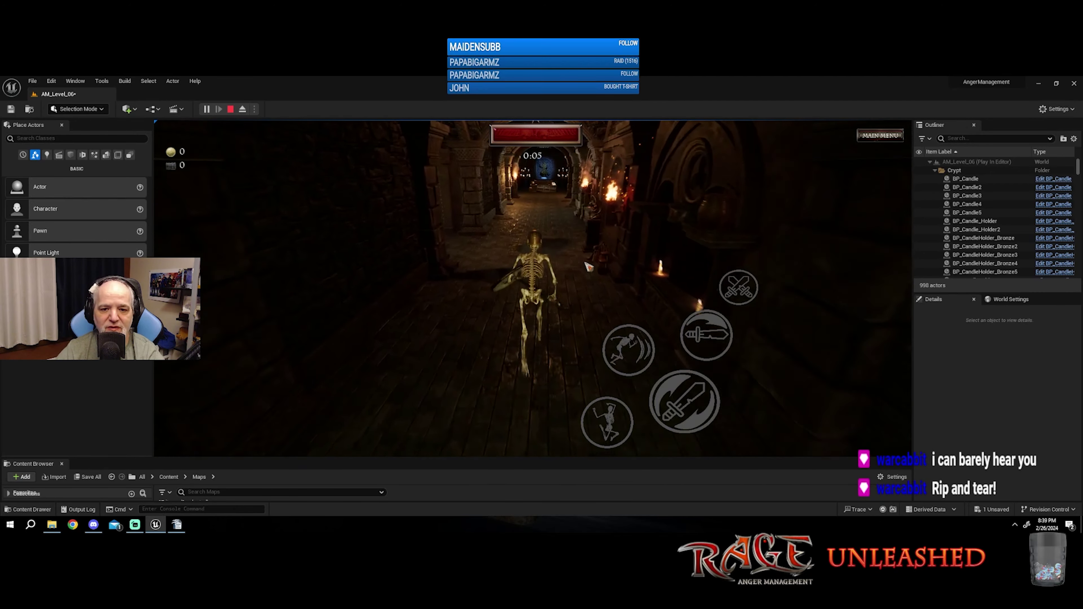
{"action": "mouse_move", "coordinate": [589, 262]}
{"action": "left_mouse_down"}
{"action": "mouse_move", "coordinate": [611, 252]}
{"action": "mouse_move", "coordinate": [413, 261]}
{"action": "mouse_move", "coordinate": [607, 256]}
{"action": "left_mouse_up"}
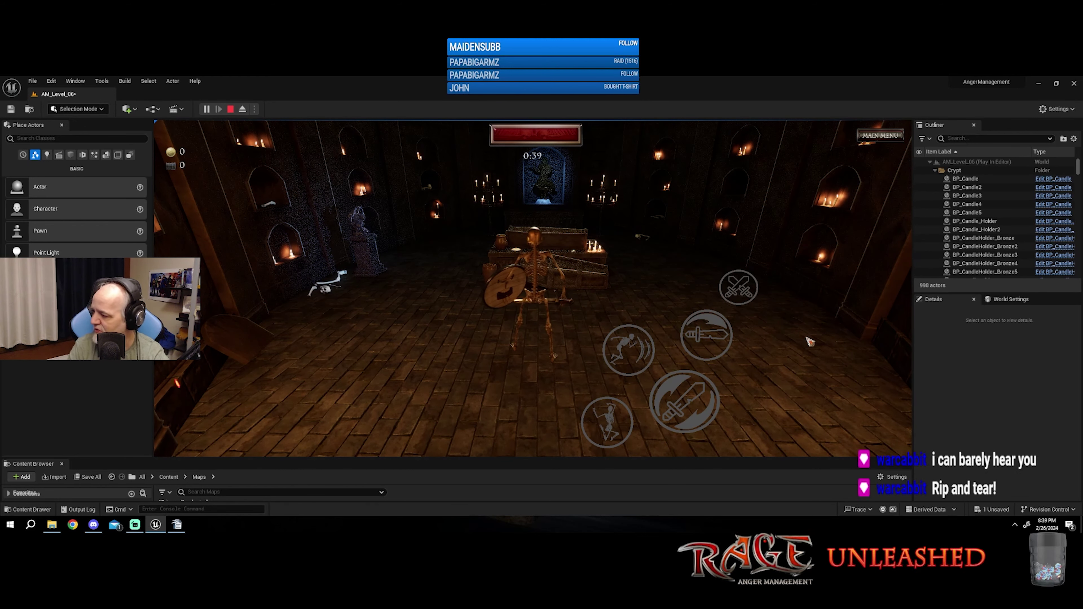
{"action": "left_click_drag", "start_coordinate": [550, 219], "coordinate": [550, 211]}
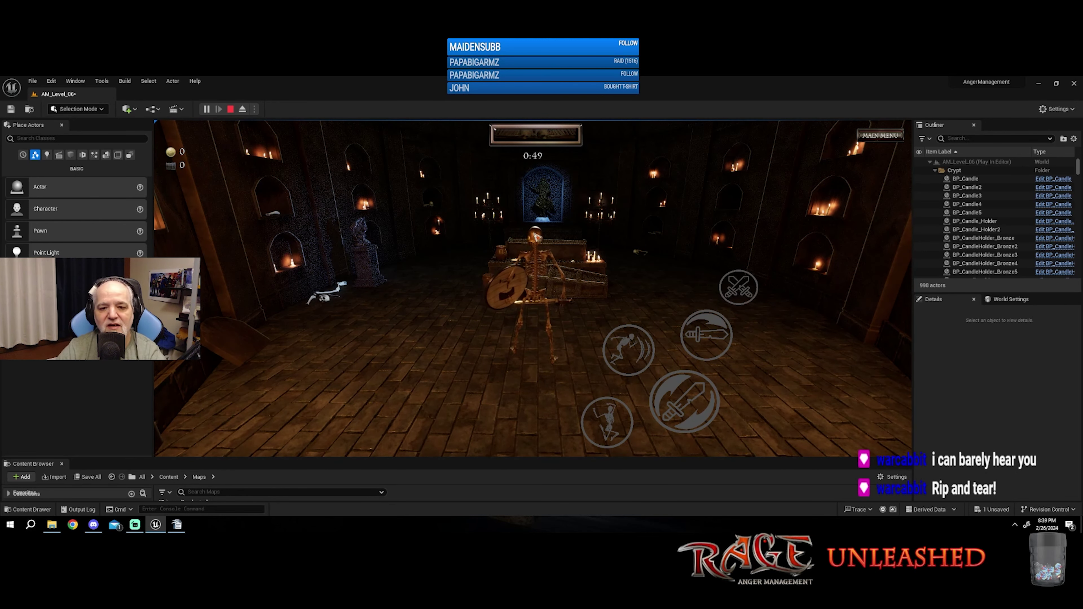
Step: Run the skeleton from the coffin chamber through the torch-lit crypt corridor and end the play-test
{"action": "key", "text": "w"}
{"action": "key", "text": "space"}
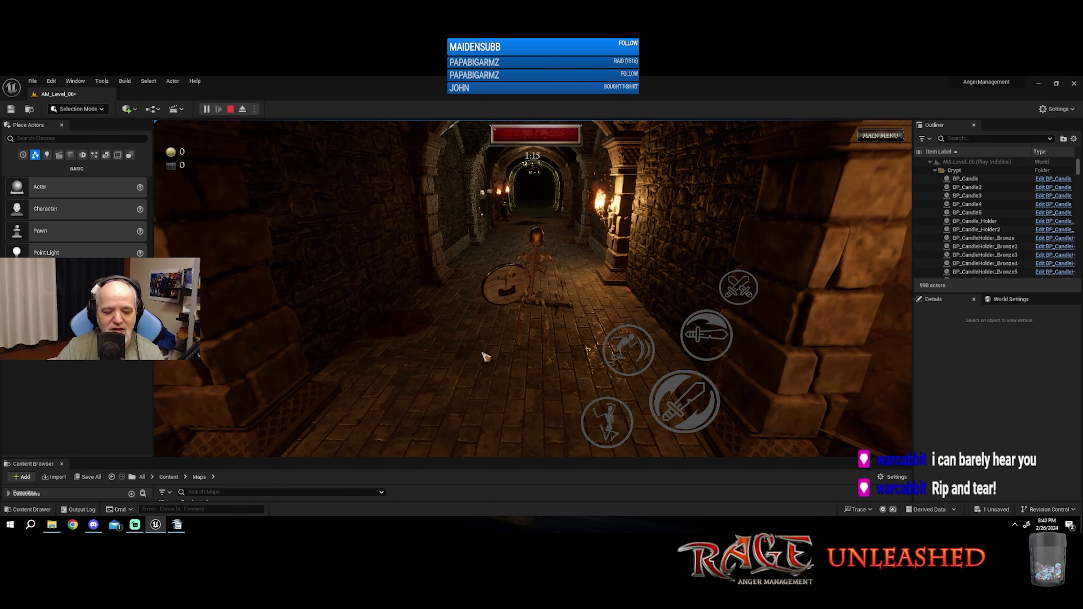
{"action": "key", "text": "Escape"}
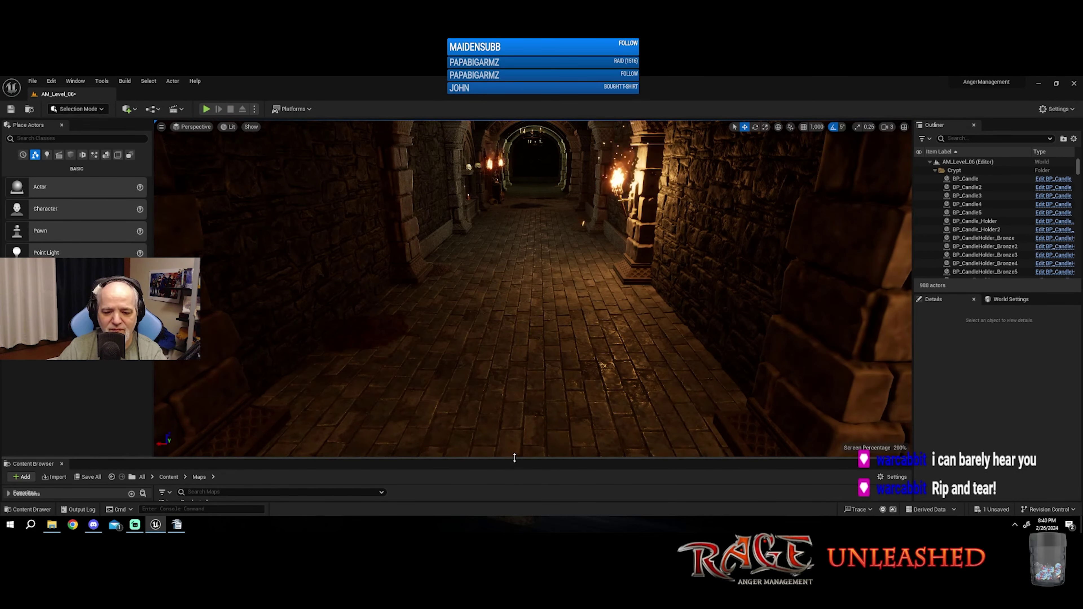
Step: Enlarge the content browser area and return to the project's top-level Content folder
{"action": "left_click_drag", "start_coordinate": [514, 463], "coordinate": [515, 302]}
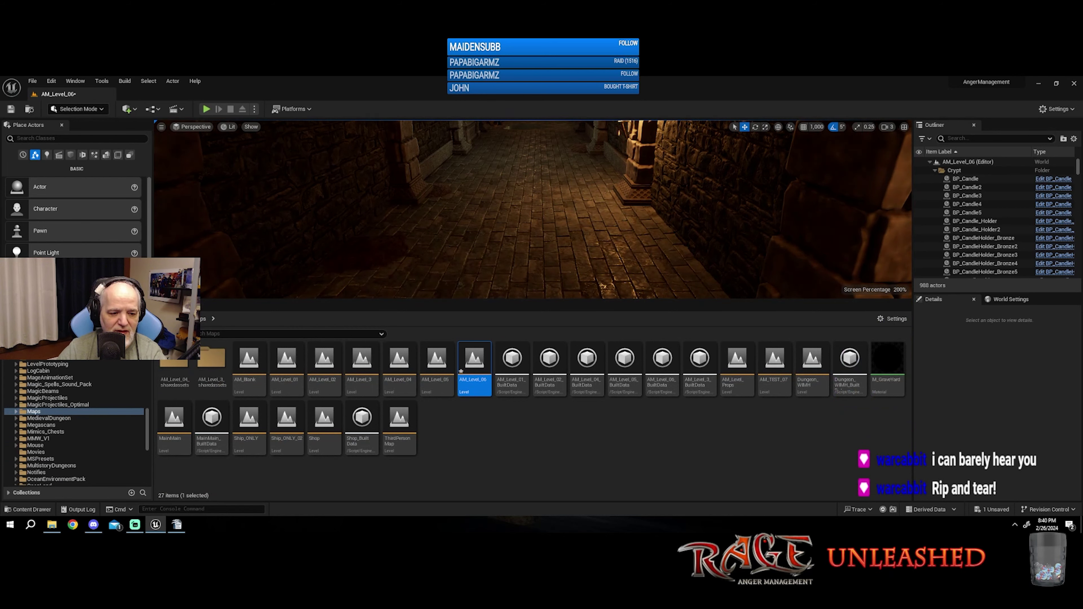
{"action": "left_click", "coordinate": [170, 319]}
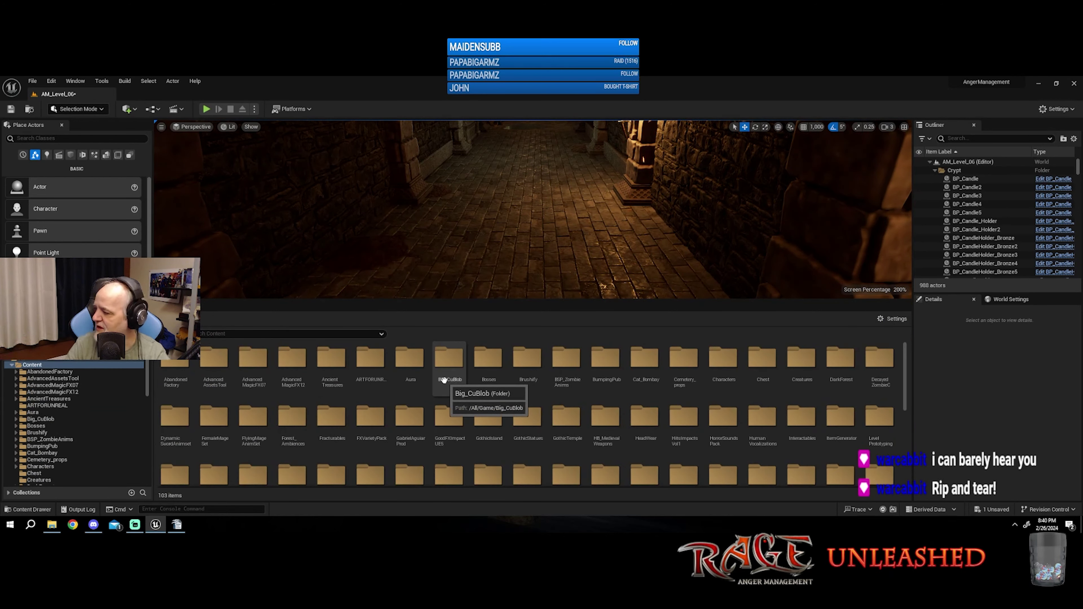
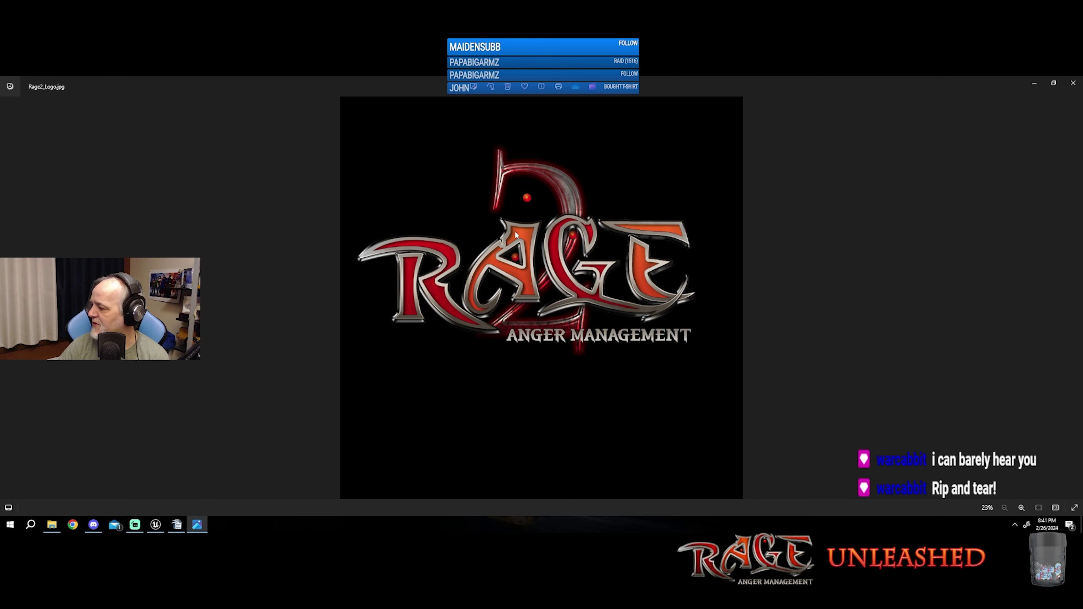
Step: Close the Rage2_Logo.jpg image, enlarge the content browser area, and open the project's Players folder
{"action": "left_click", "coordinate": [1073, 83]}
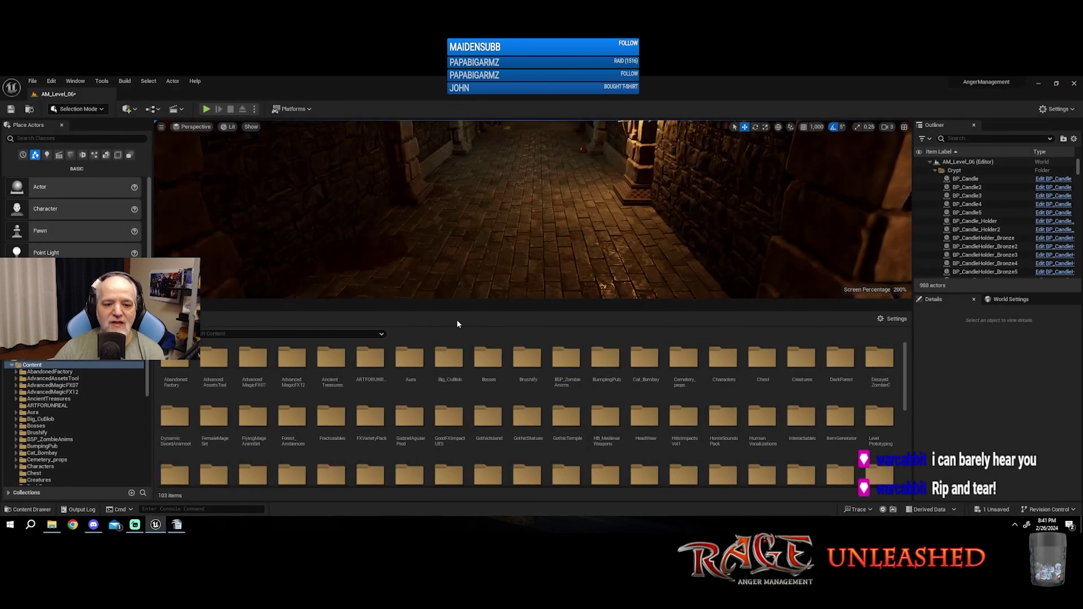
{"action": "left_click_drag", "start_coordinate": [455, 304], "coordinate": [455, 249]}
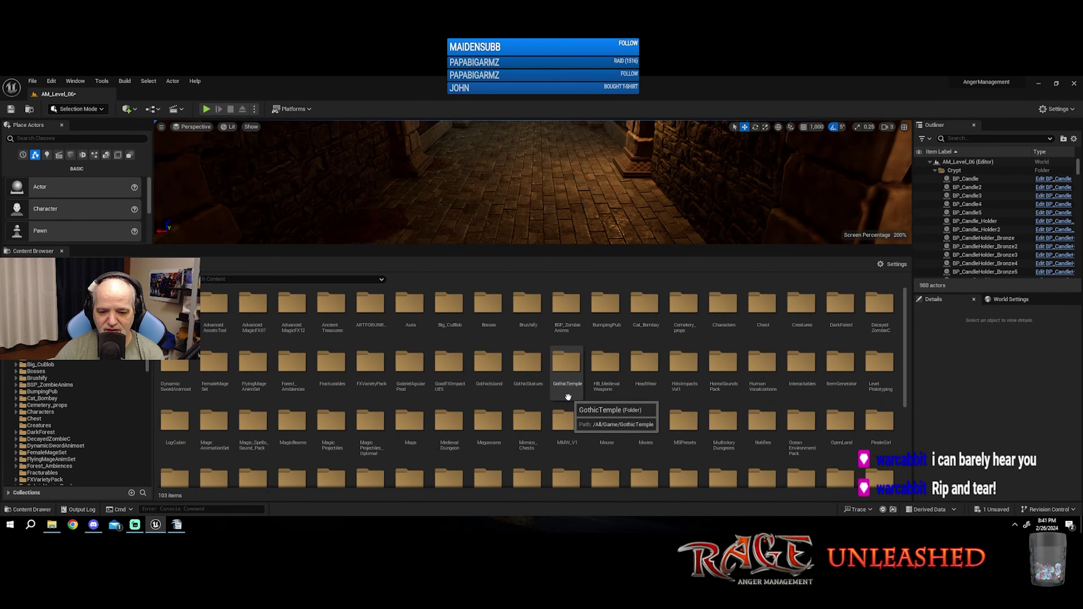
{"action": "scroll", "coordinate": [481, 447], "scroll_direction": "down", "scroll_amount": 2}
{"action": "scroll", "coordinate": [482, 446], "scroll_direction": "down", "scroll_amount": 1}
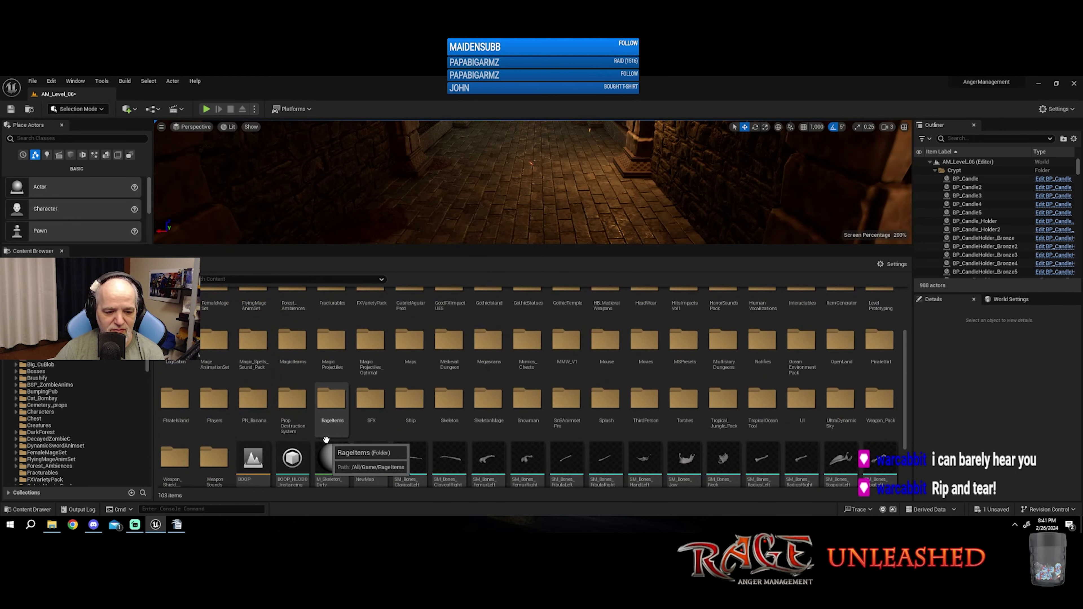
{"action": "double_click", "coordinate": [214, 403]}
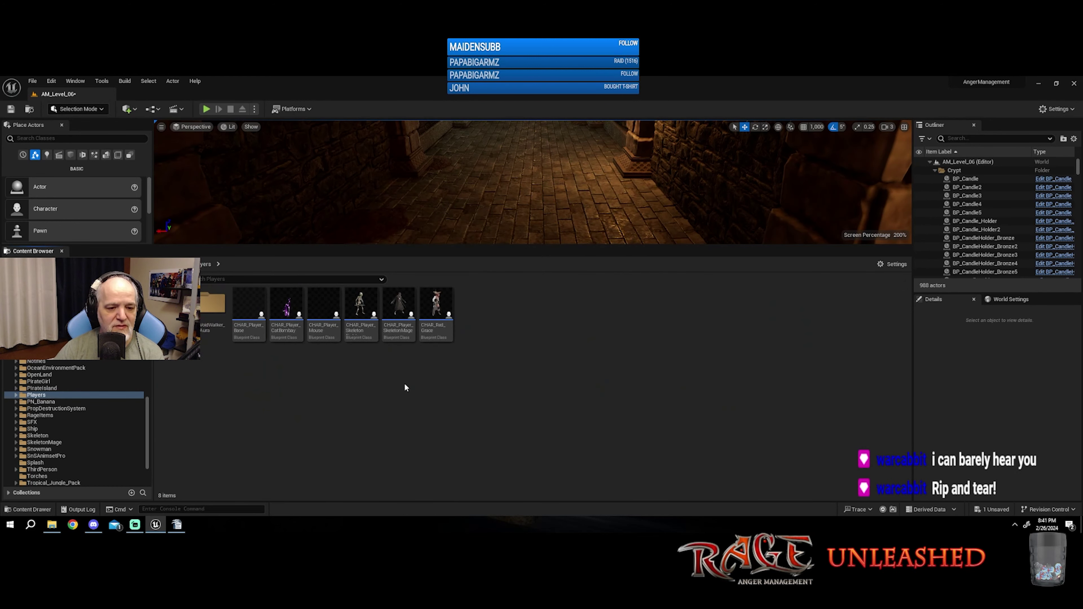
Step: Place the CHAR_Red_Grace character in the crypt corridor and rotate it to face along the corridor
{"action": "left_click_drag", "start_coordinate": [442, 314], "coordinate": [514, 170]}
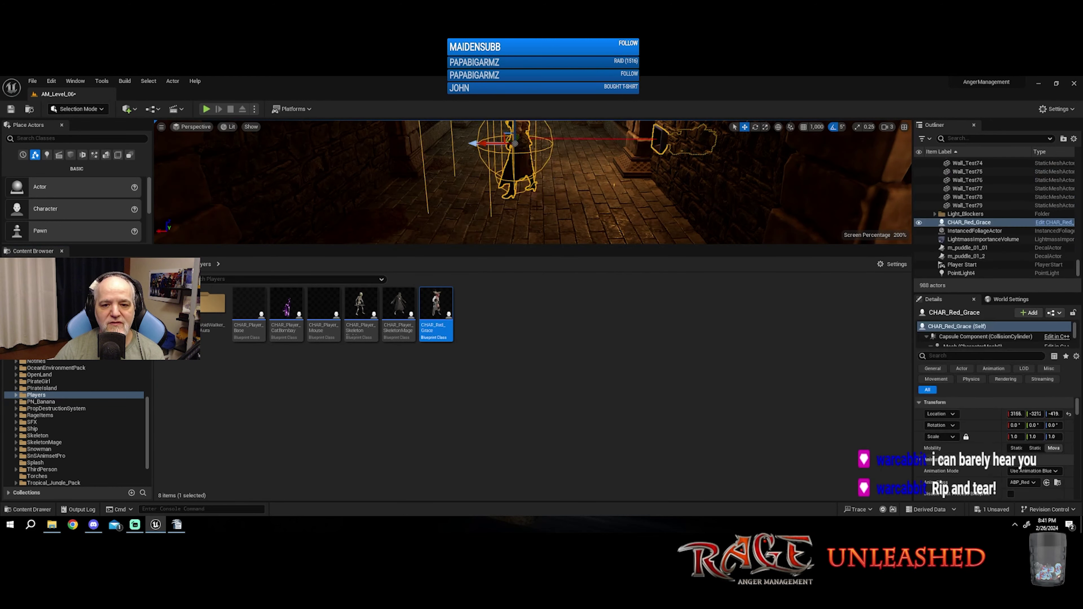
{"action": "right_click_drag", "start_coordinate": [514, 171], "coordinate": [514, 146]}
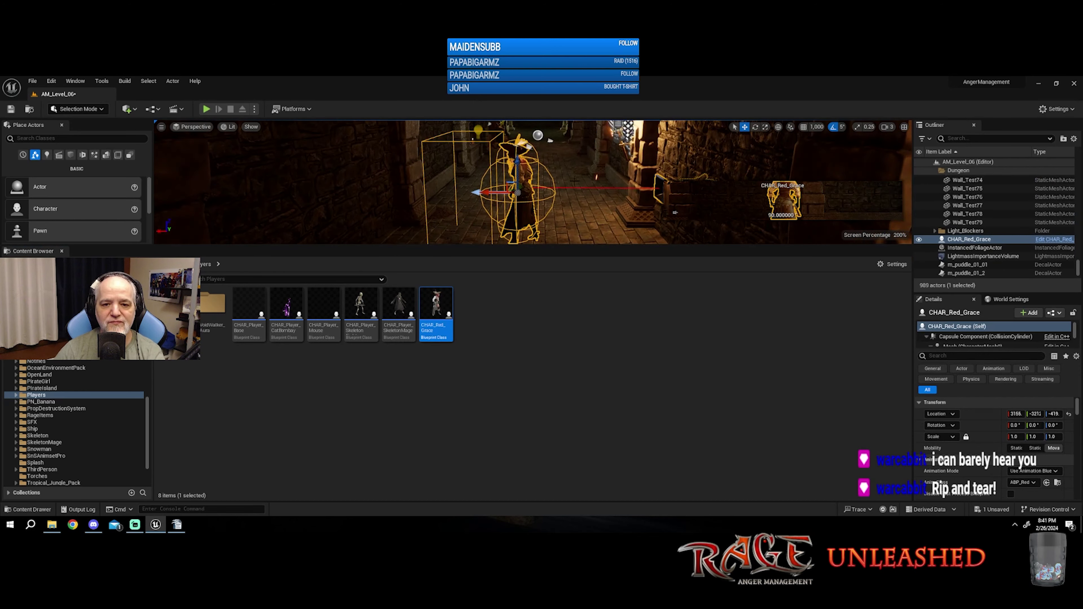
{"action": "left_click", "coordinate": [755, 127]}
{"action": "left_click_drag", "start_coordinate": [561, 198], "coordinate": [507, 206]}
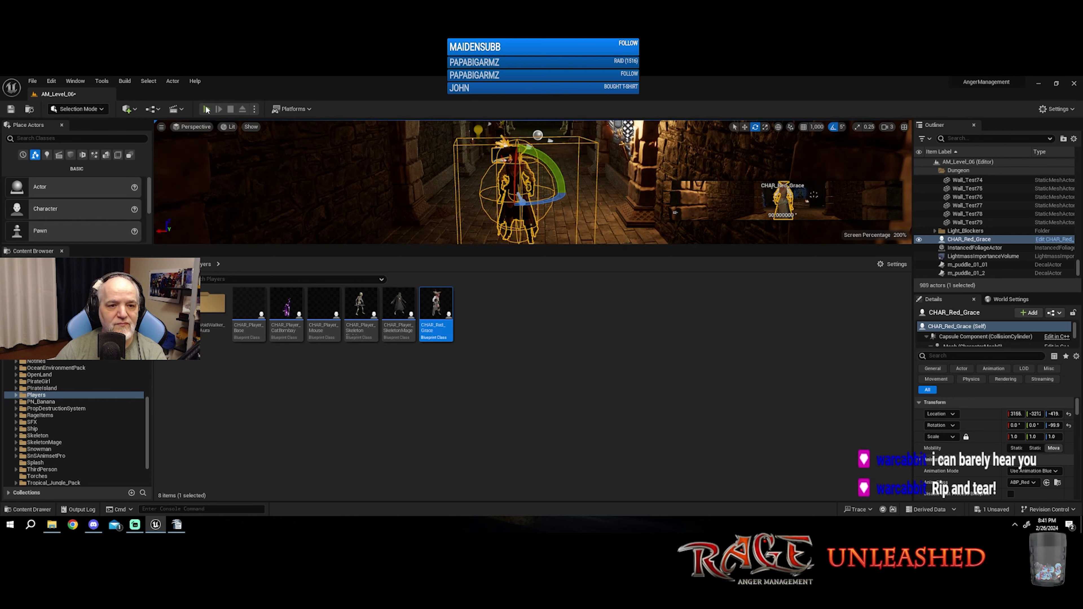
Step: Play-test AM_Level_06 twice with the viewport enlarged, running the skeleton along the corridor toward the candlelit chamber, and end each play-test
{"action": "left_click", "coordinate": [206, 109]}
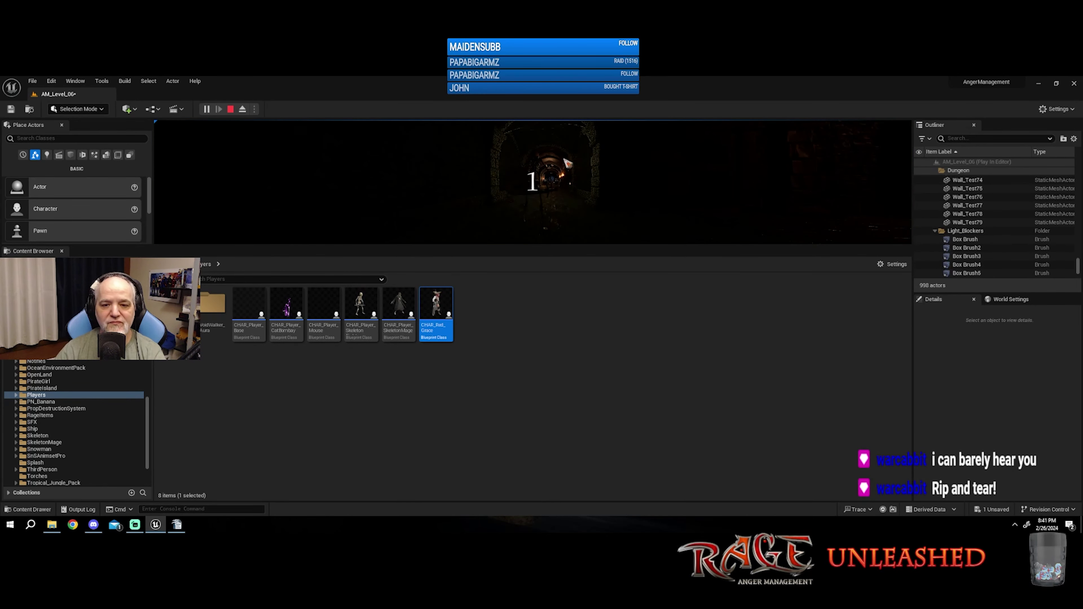
{"action": "left_click_drag", "start_coordinate": [612, 244], "coordinate": [610, 424]}
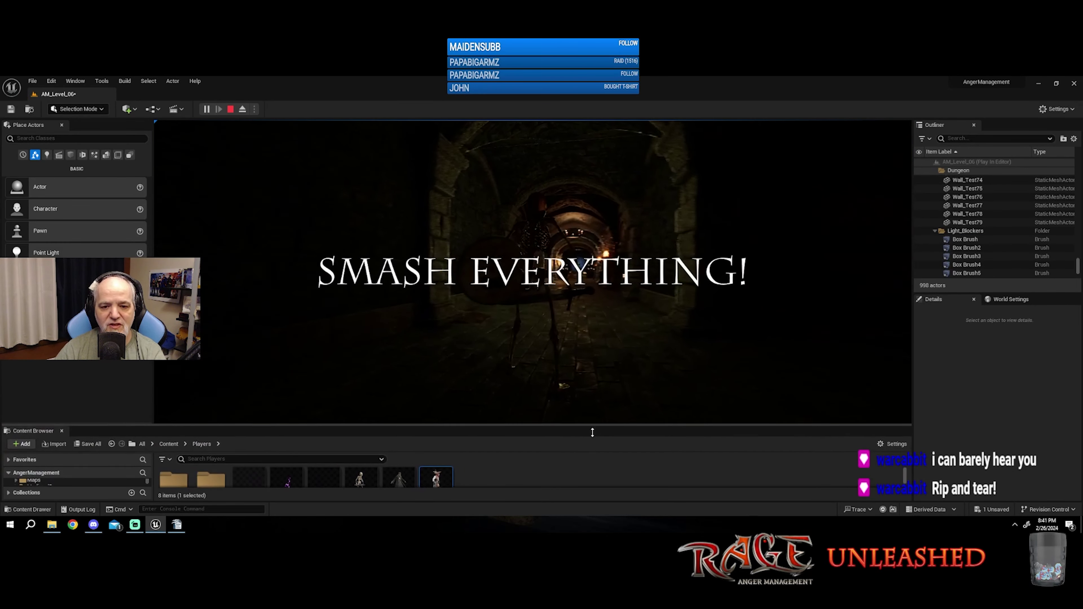
{"action": "key", "text": "w"}
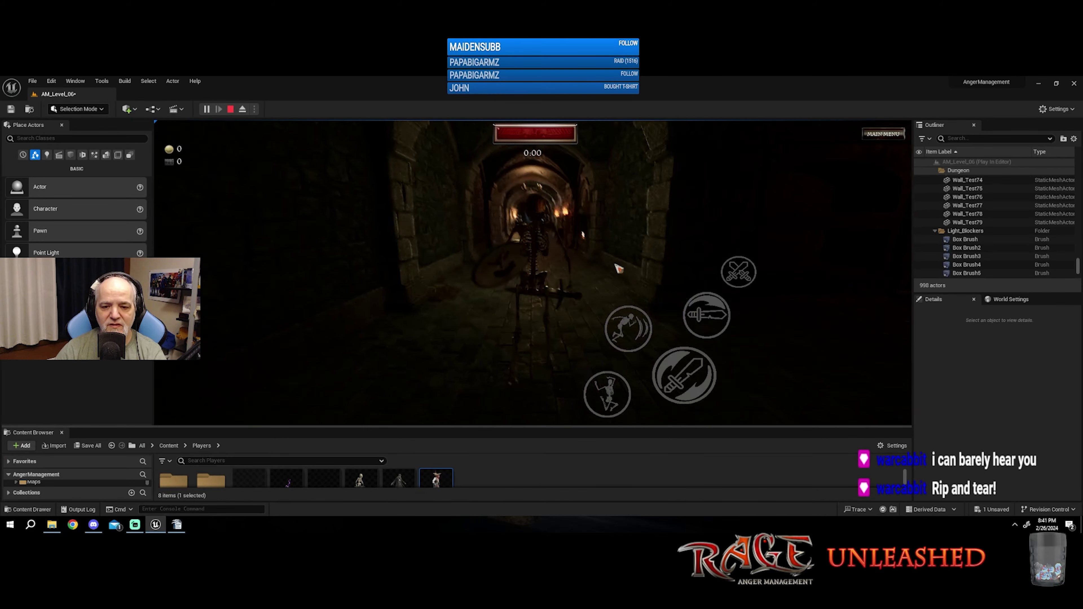
{"action": "key", "text": "shift"}
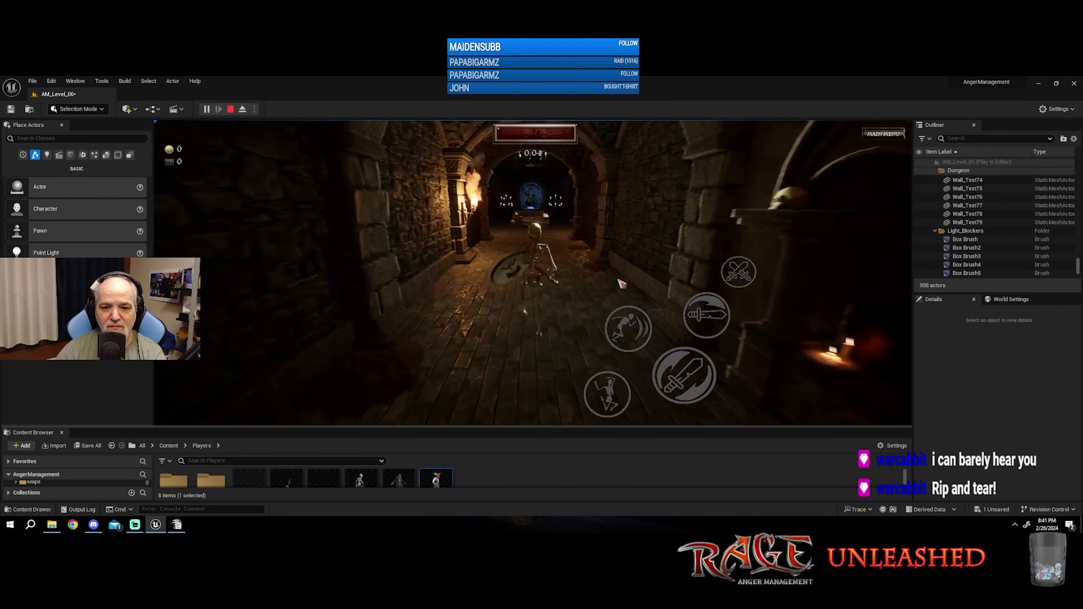
{"action": "key", "text": "w"}
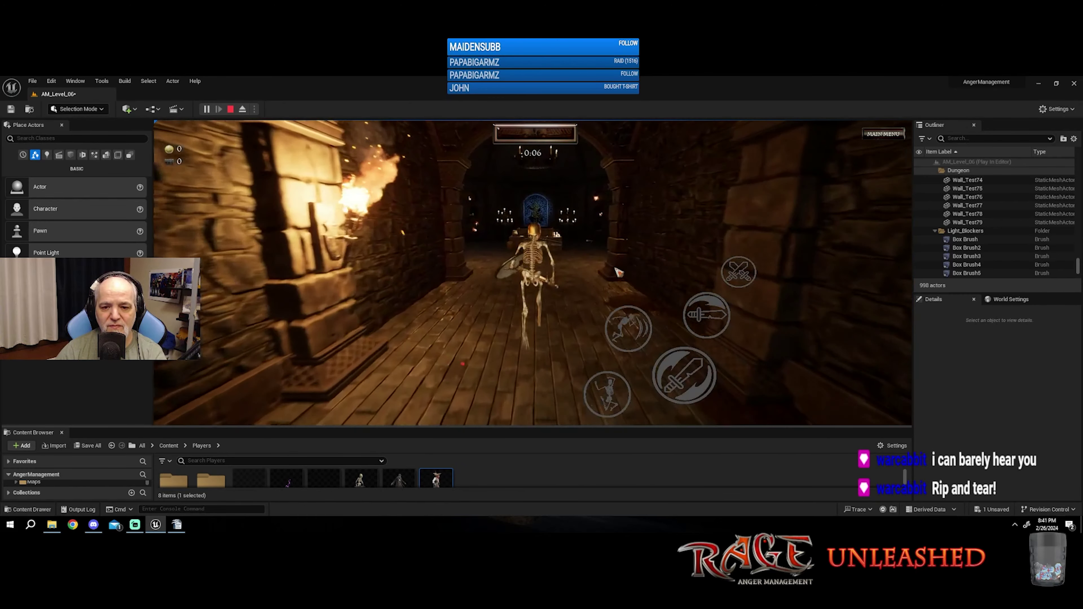
{"action": "left_click_drag", "start_coordinate": [534, 269], "coordinate": [745, 261]}
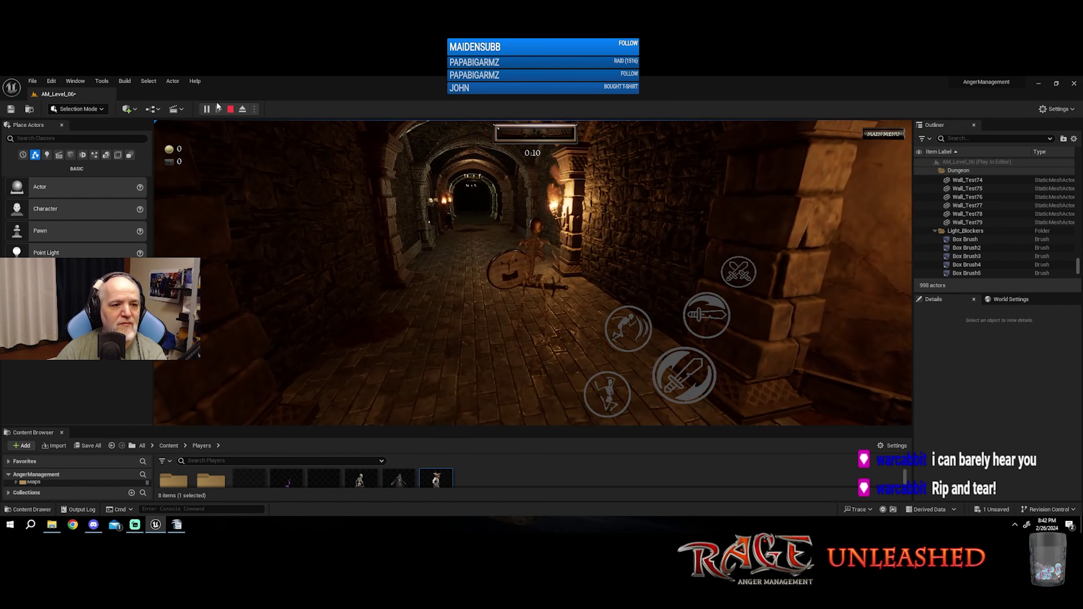
{"action": "left_click", "coordinate": [230, 109]}
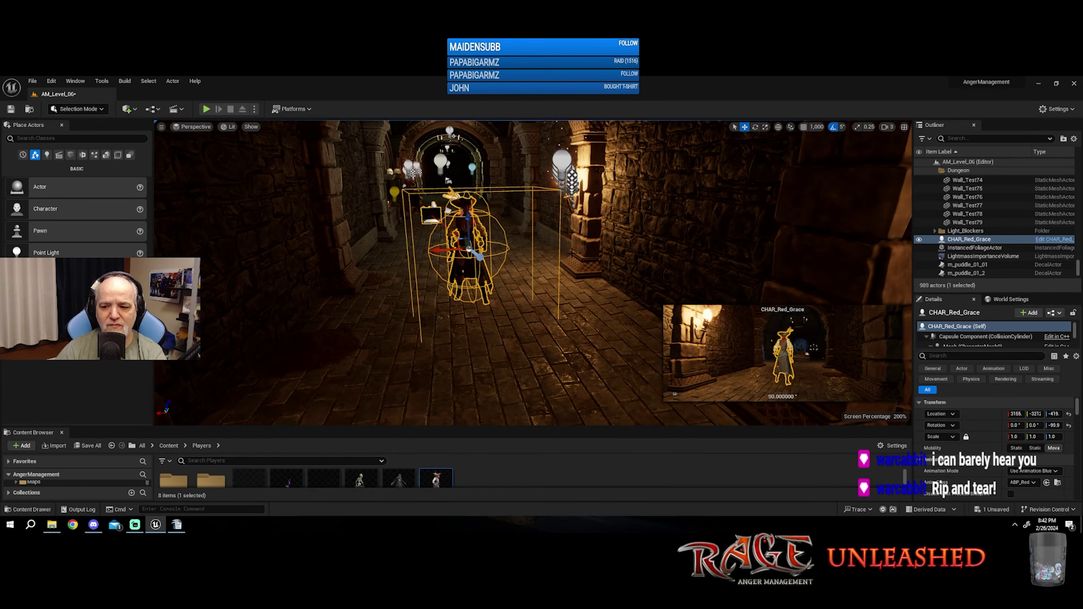
{"action": "left_click", "coordinate": [207, 109]}
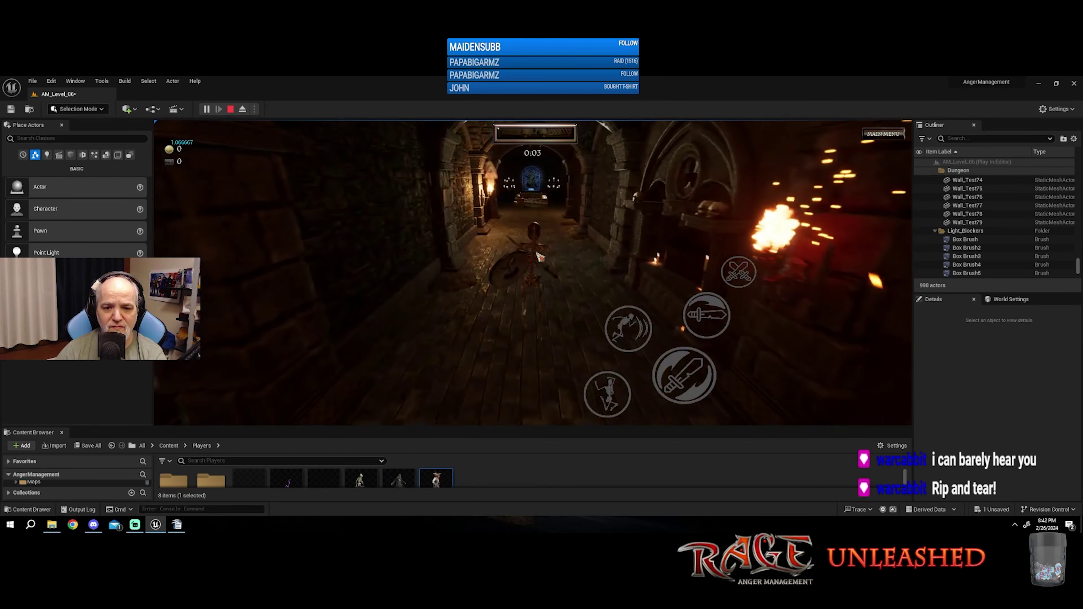
{"action": "left_click", "coordinate": [230, 109]}
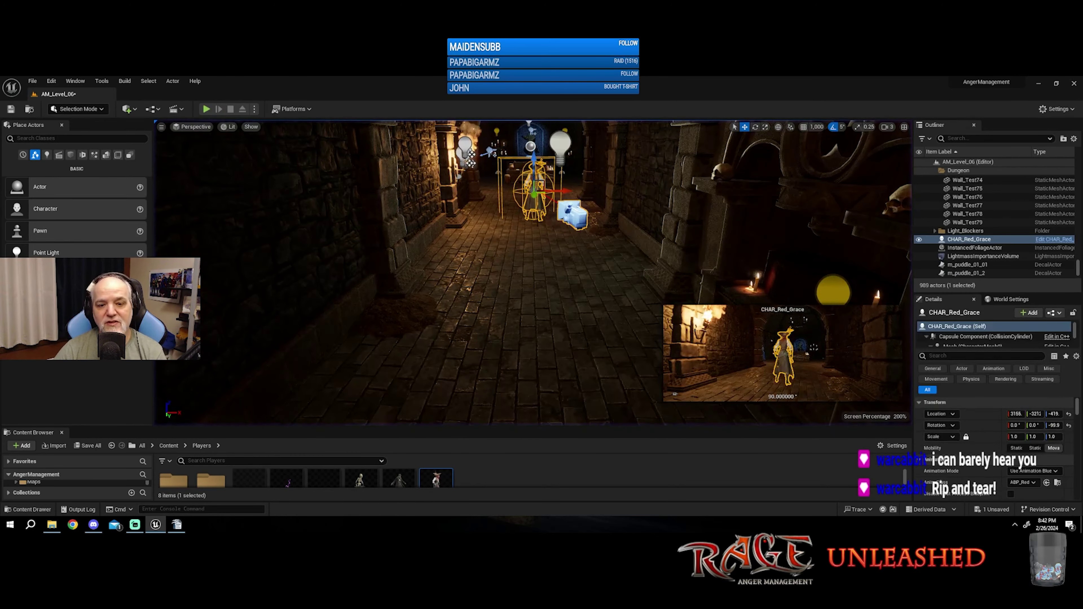
Step: Examine the placed CHAR_Red_Grace character from the front at close range, with the camera speed lowered to 0.1
{"action": "right_click_drag", "start_coordinate": [565, 227], "coordinate": [648, 230]}
{"action": "key", "text": "alt+p"}
{"action": "key", "text": "w"}
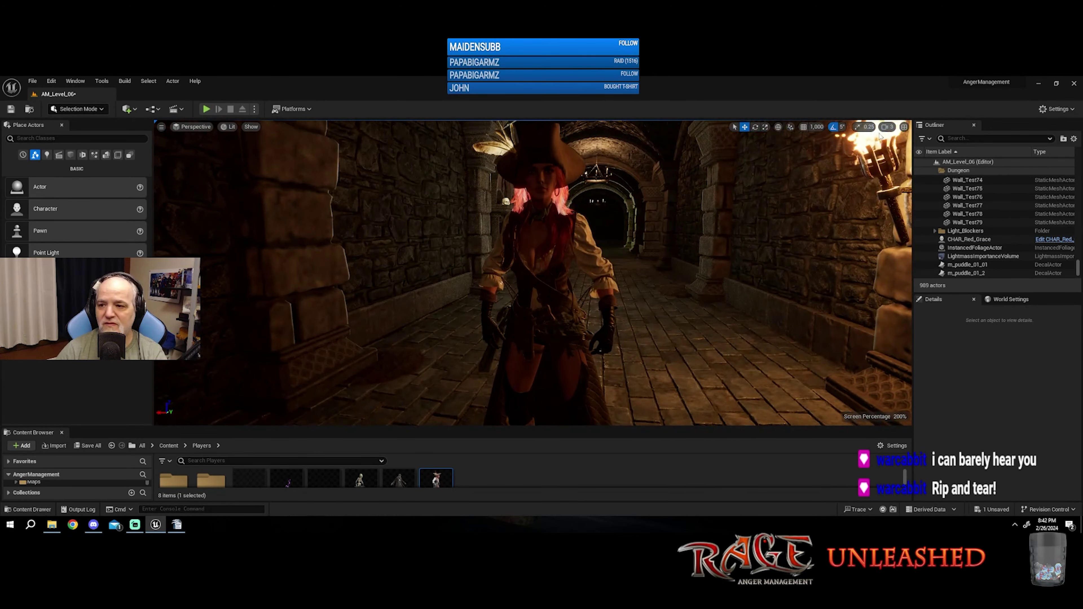
{"action": "left_click", "coordinate": [889, 126]}
{"action": "left_click_drag", "start_coordinate": [904, 146], "coordinate": [890, 146]}
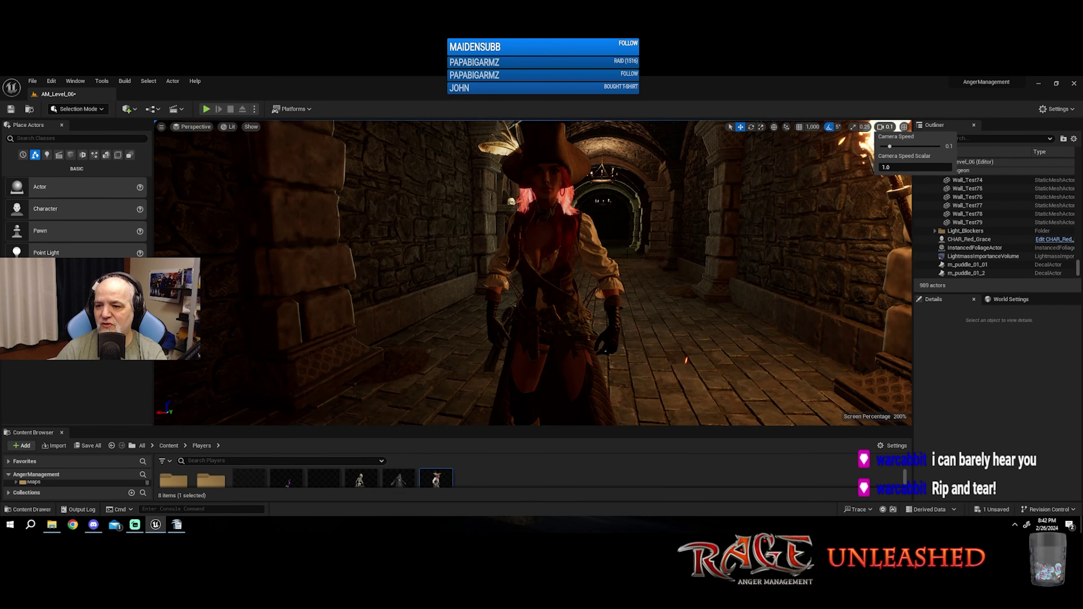
{"action": "key", "text": "s"}
{"action": "mouse_move", "coordinate": [627, 254]}
{"action": "right_mouse_down"}
{"action": "mouse_move", "coordinate": [636, 270]}
{"action": "mouse_move", "coordinate": [630, 250]}
{"action": "right_mouse_up"}
{"action": "key", "text": "w"}
{"action": "key", "text": "s"}
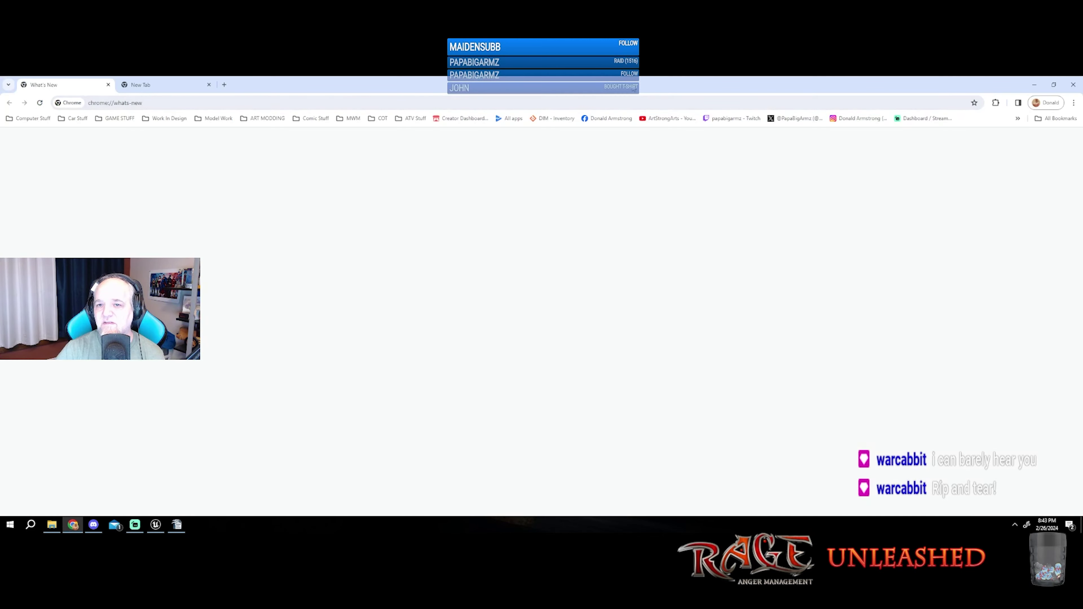
Step: Switch to the browser, review the Barbarian Hargold page on the Unreal Engine Marketplace, and close it to return to the editor
{"action": "left_click_drag", "start_coordinate": [650, 83], "coordinate": [1082, 99]}
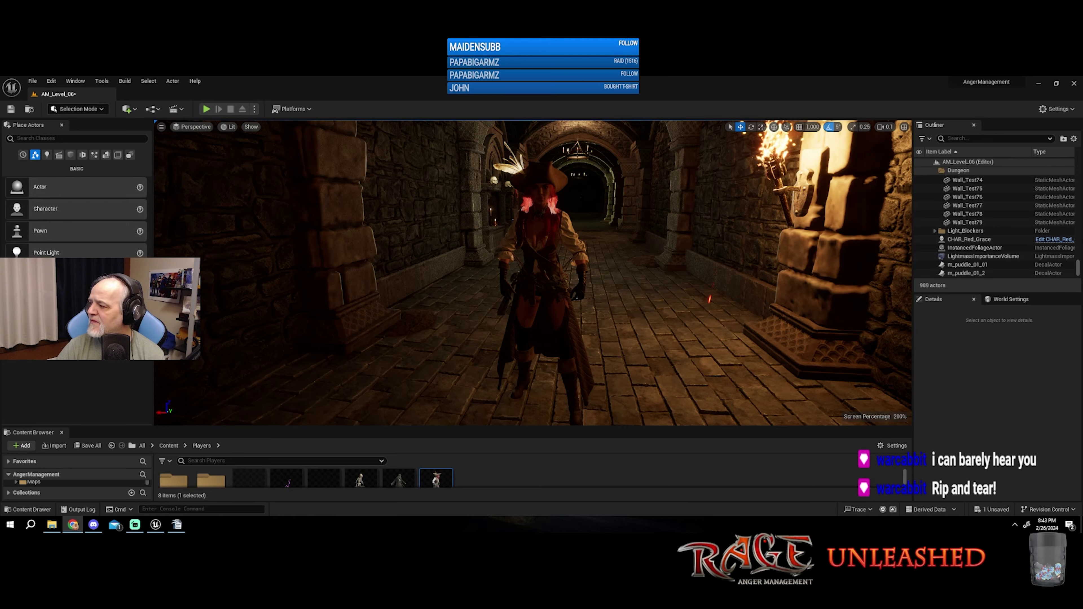
{"action": "left_click_drag", "start_coordinate": [1082, 121], "coordinate": [237, 108]}
{"action": "double_click", "coordinate": [329, 103]}
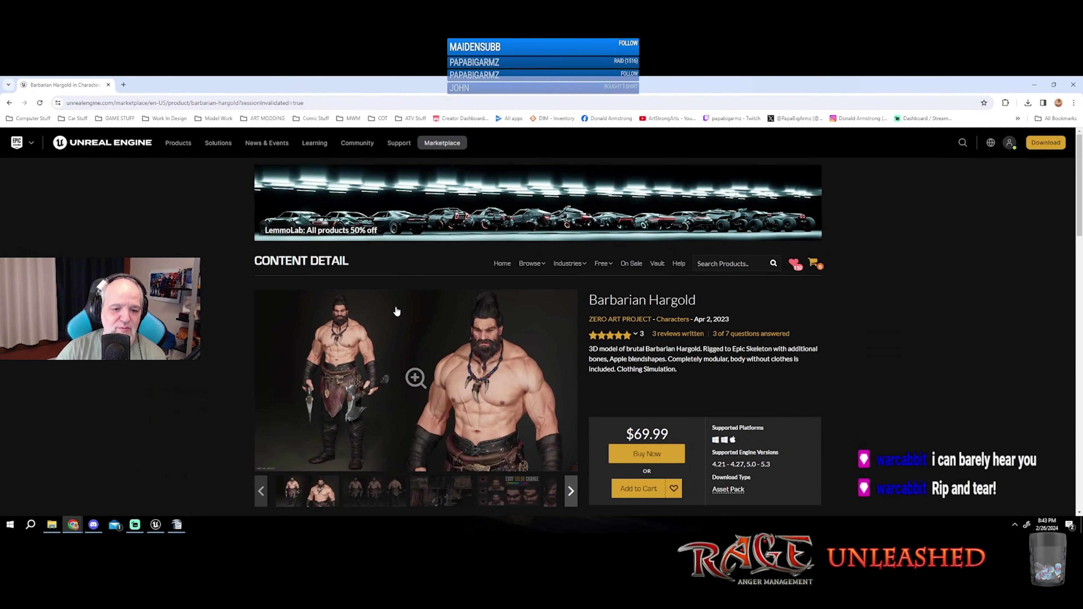
{"action": "scroll", "coordinate": [420, 380], "scroll_direction": "down", "scroll_amount": 2}
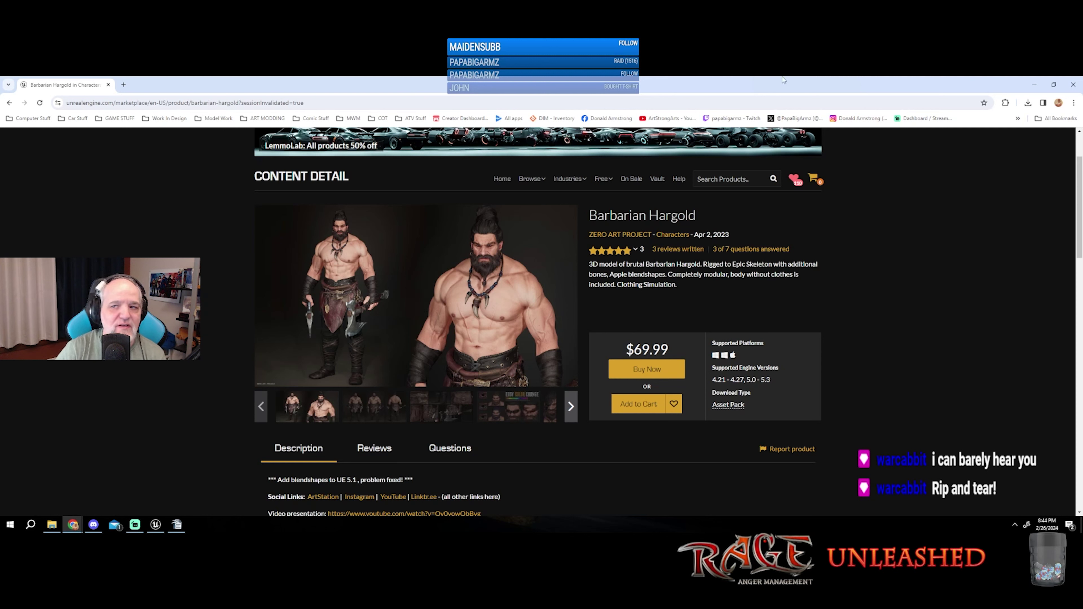
{"action": "left_click", "coordinate": [1074, 85]}
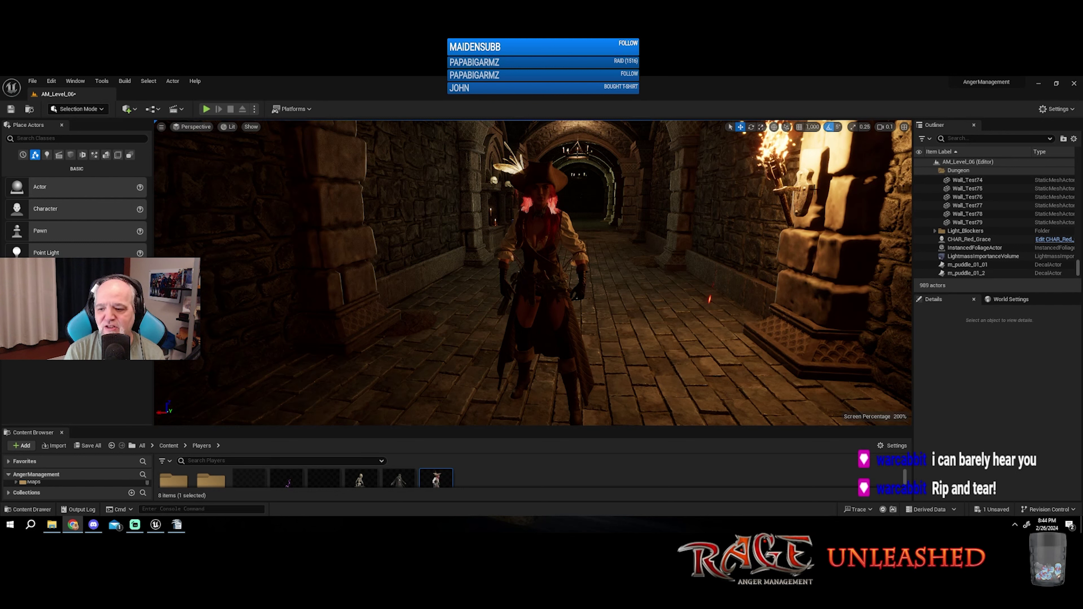
Step: Delete the CHAR_Red_Grace character from the crypt corridor
{"action": "left_click", "coordinate": [541, 273]}
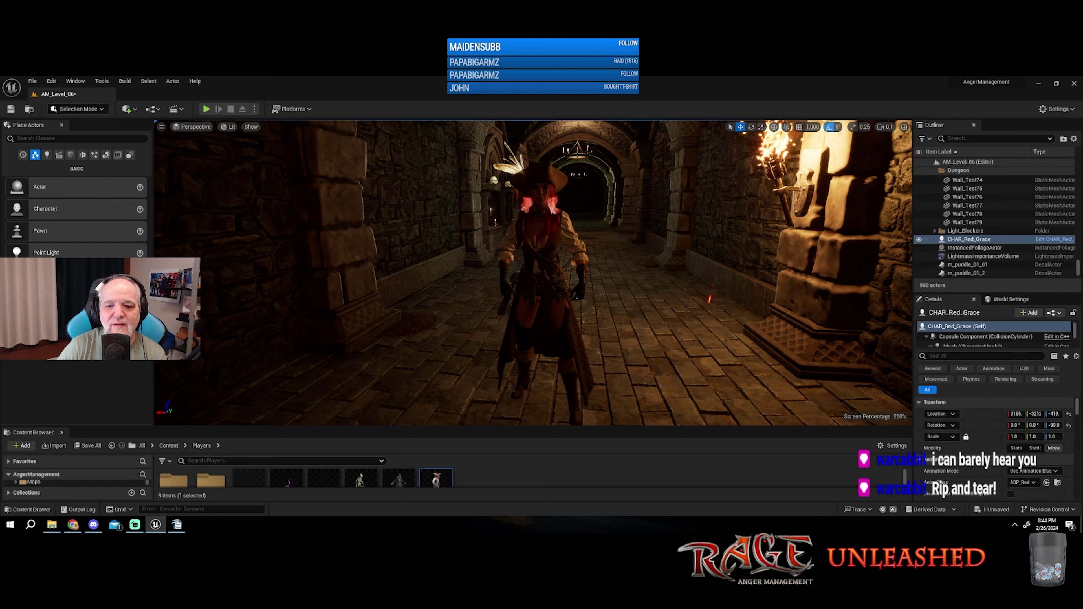
{"action": "key", "text": "g"}
{"action": "key", "text": "Delete"}
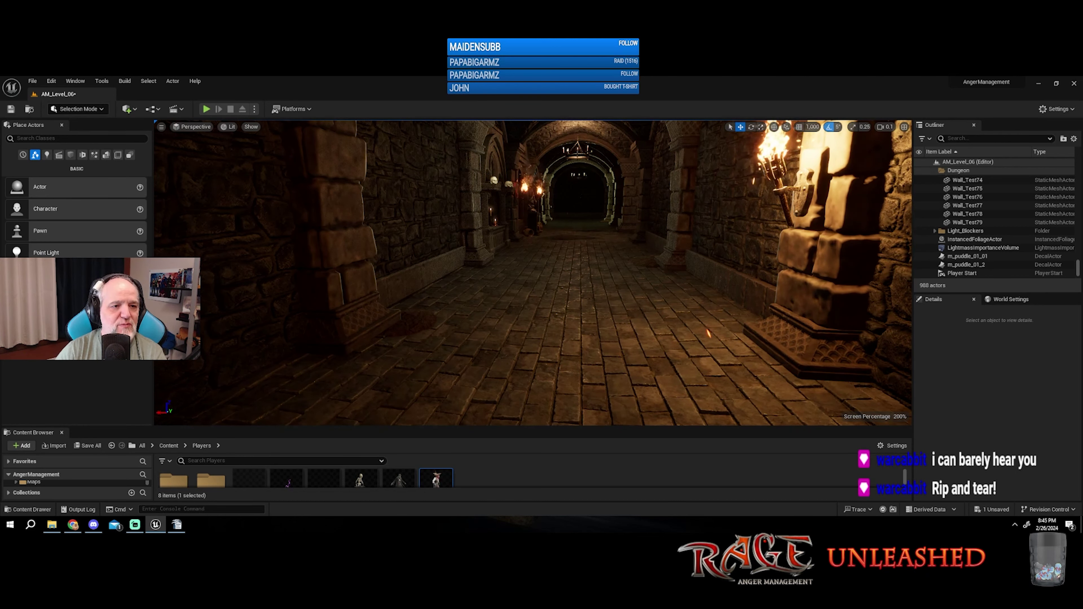
Step: Open the MainMain level from the Maps folder, saving AM_Level_06 in the process
{"action": "left_click", "coordinate": [478, 425]}
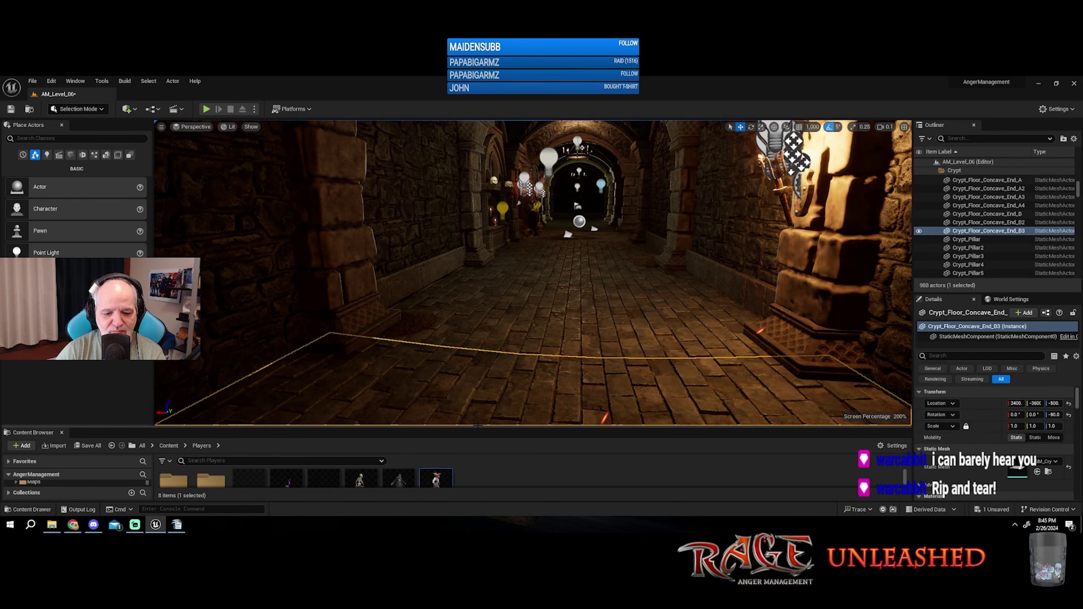
{"action": "left_click_drag", "start_coordinate": [478, 425], "coordinate": [490, 269]}
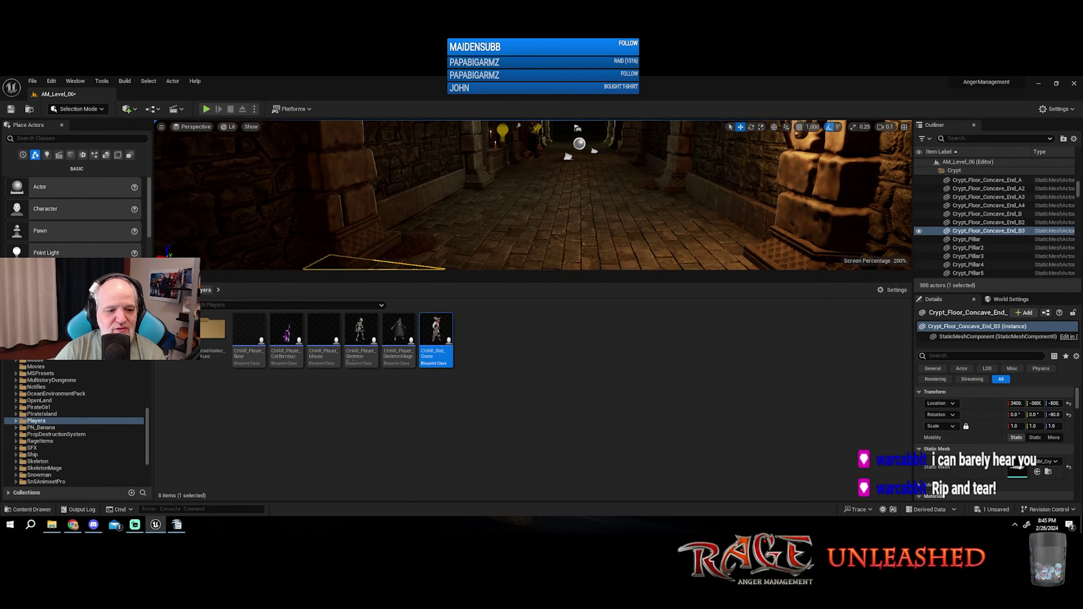
{"action": "left_click", "coordinate": [170, 291]}
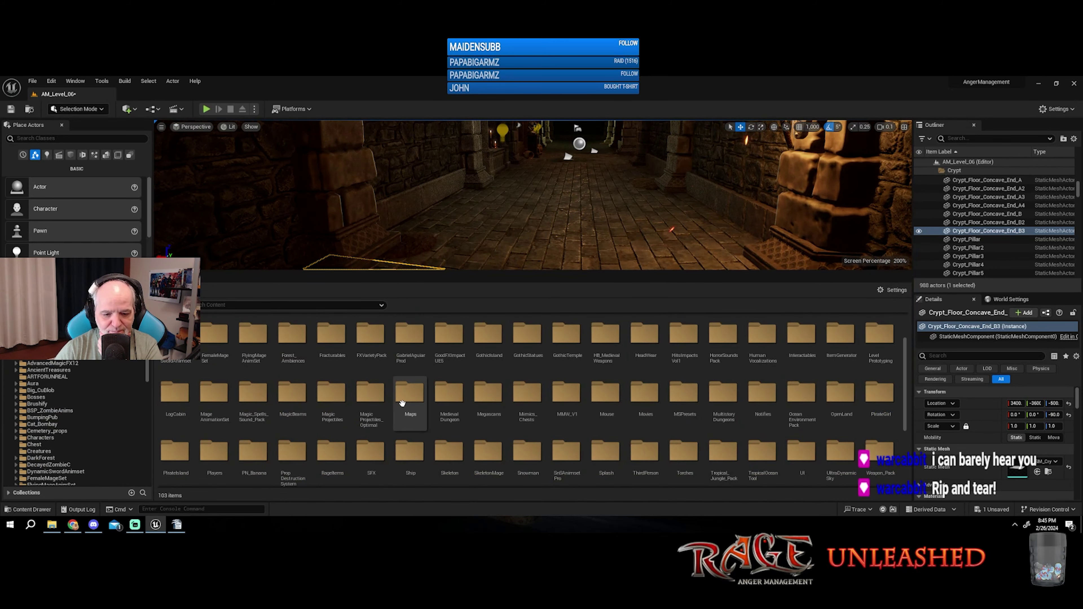
{"action": "double_click", "coordinate": [410, 446]}
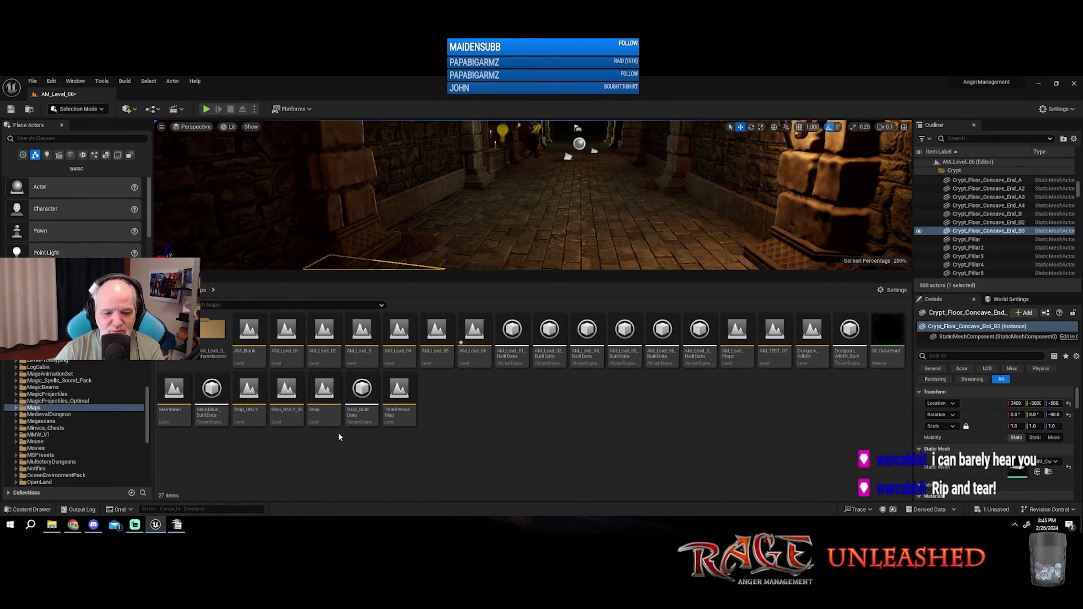
{"action": "double_click", "coordinate": [174, 388]}
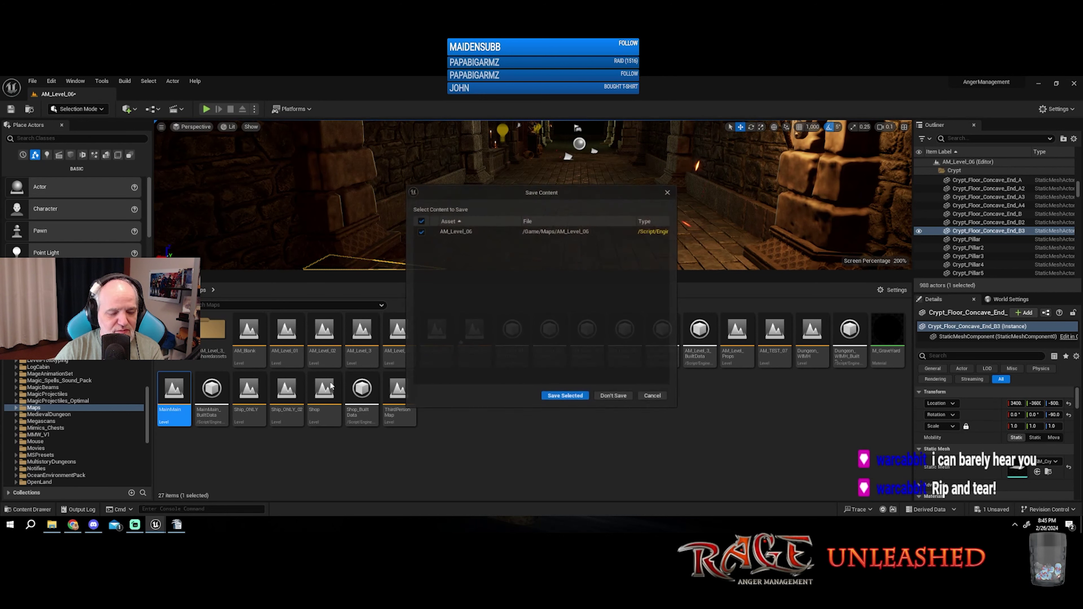
{"action": "left_click", "coordinate": [579, 397]}
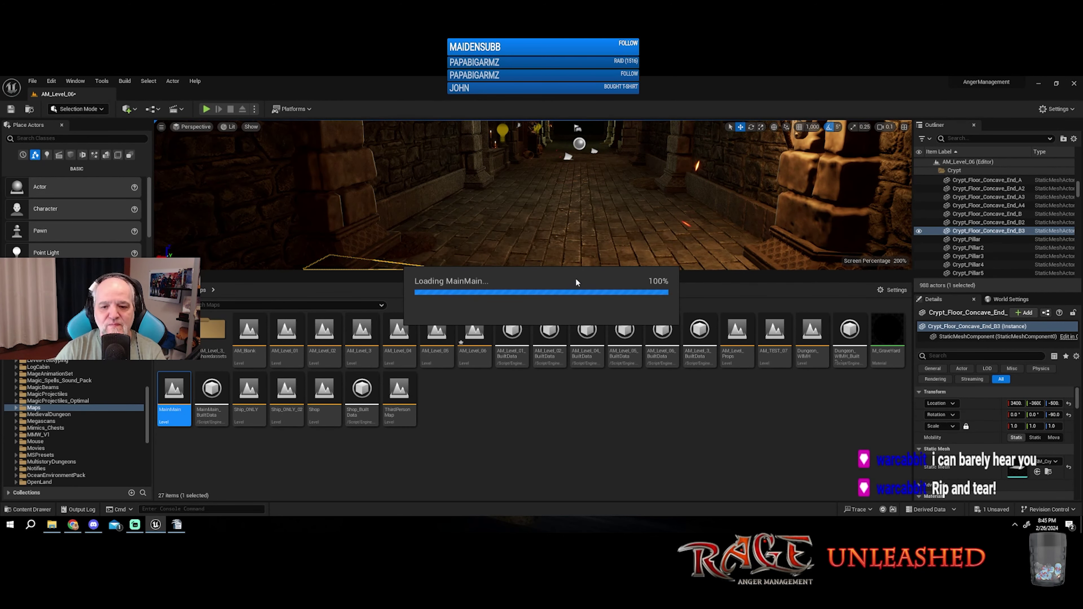
Step: Play-test MainMain in an enlarged viewport, view the game menu's audio settings, and go back to the previous menu
{"action": "left_click_drag", "start_coordinate": [579, 272], "coordinate": [579, 368]}
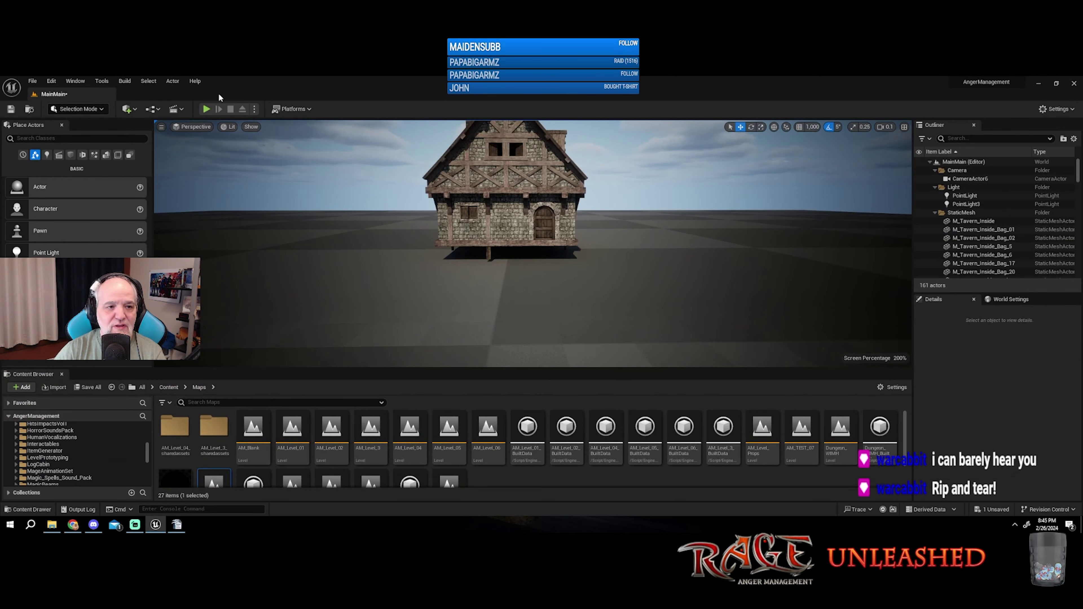
{"action": "left_click", "coordinate": [206, 110]}
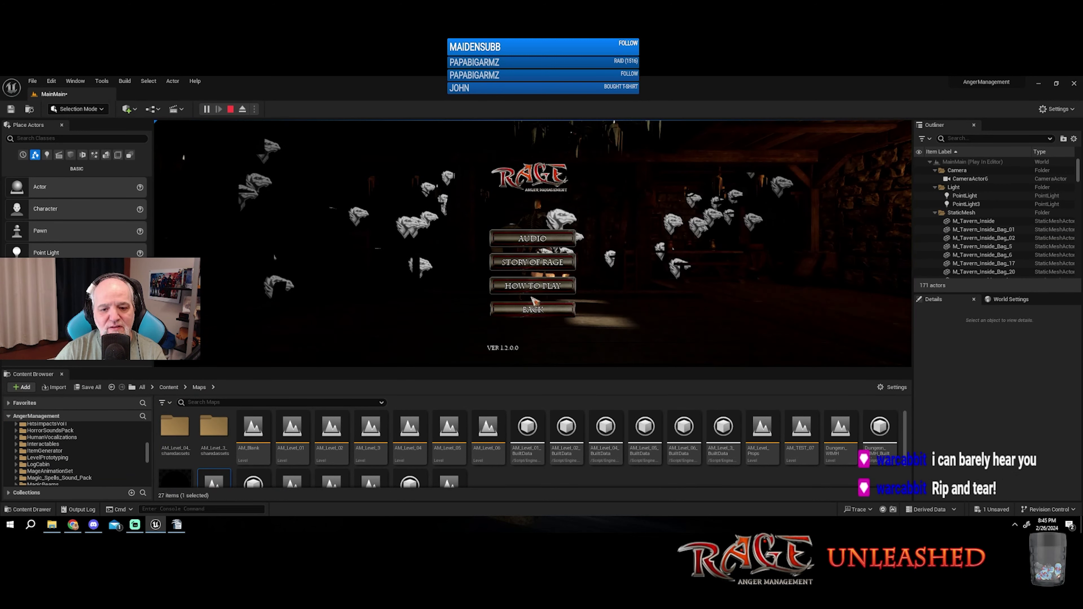
{"action": "left_click", "coordinate": [530, 243]}
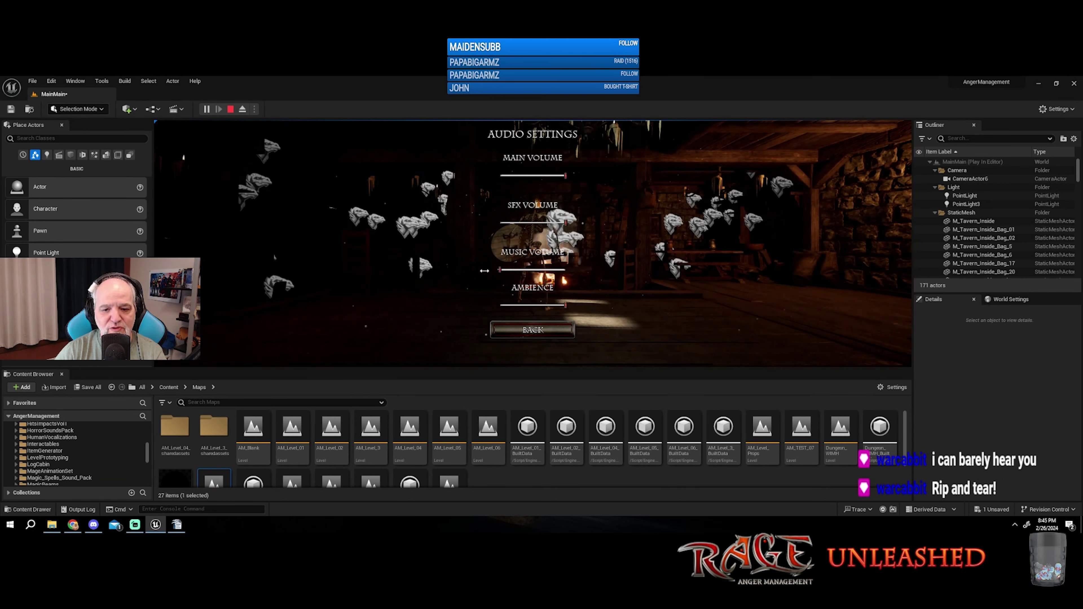
{"action": "left_click", "coordinate": [535, 333]}
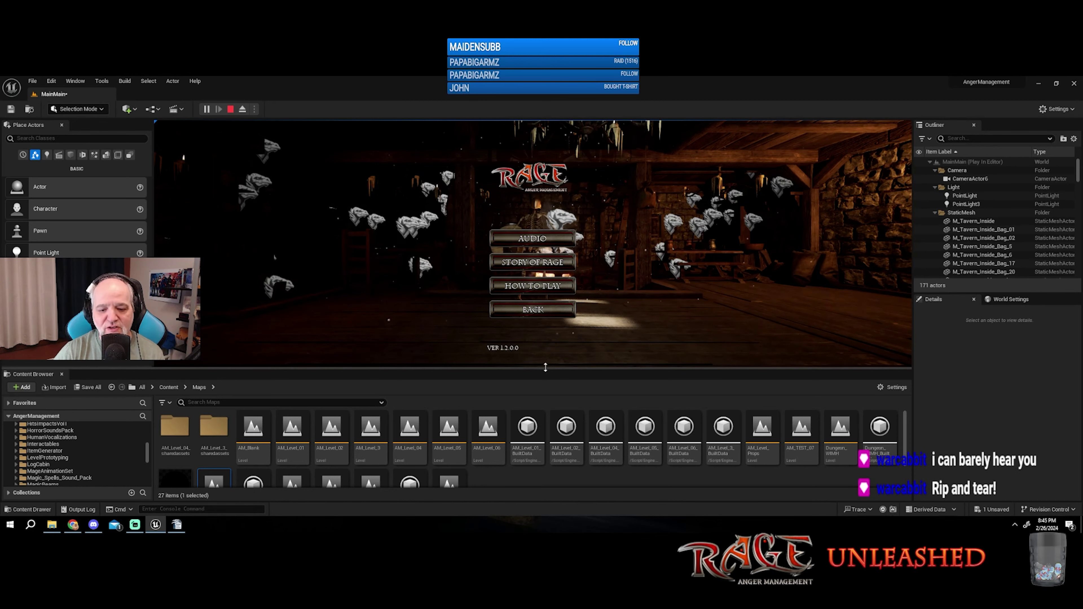
Step: Enlarge the play viewport, return to the game's main menu, and start the Dungeon level as Red Grace
{"action": "left_click_drag", "start_coordinate": [548, 370], "coordinate": [552, 477]}
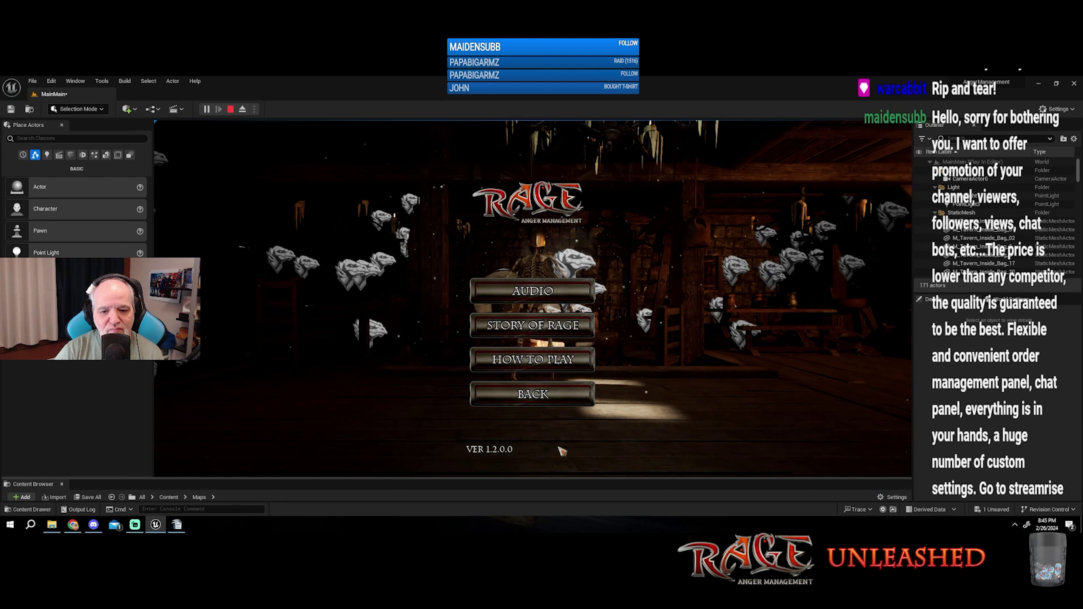
{"action": "left_click", "coordinate": [532, 395]}
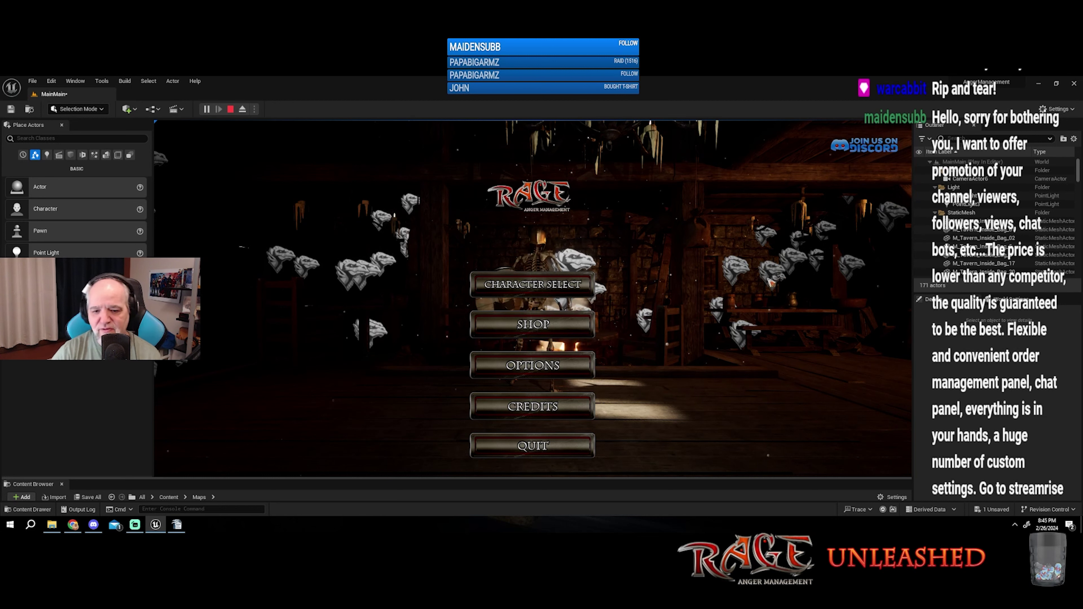
{"action": "left_click", "coordinate": [557, 290]}
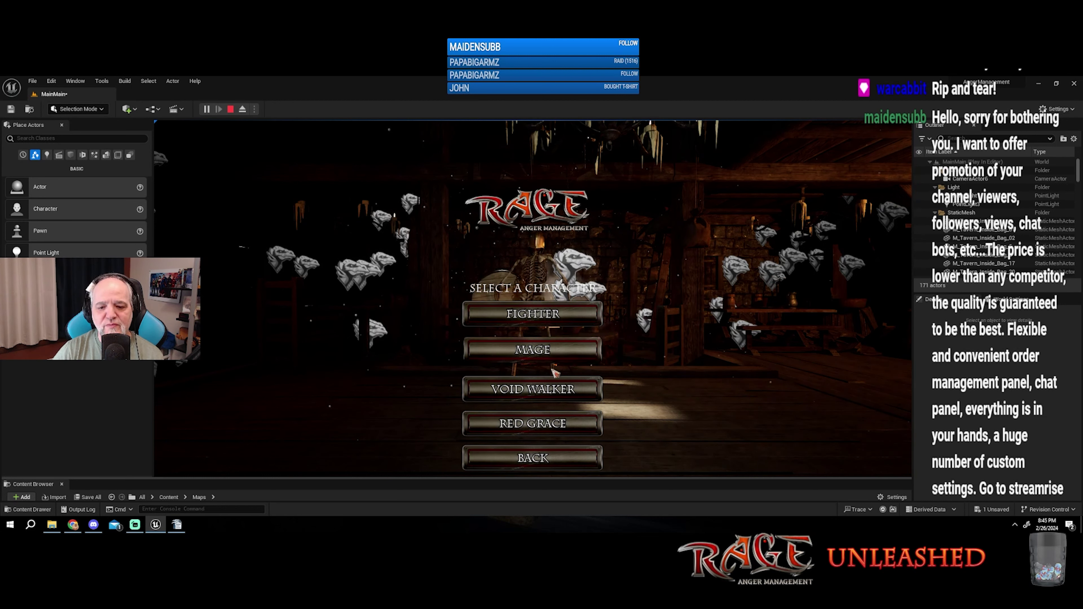
{"action": "left_click", "coordinate": [561, 428]}
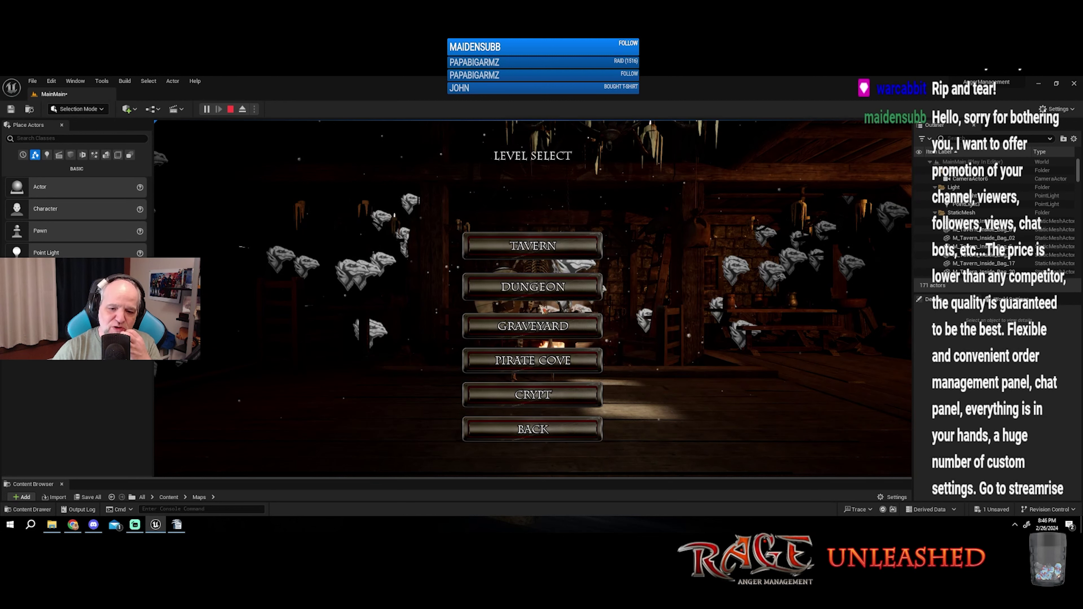
{"action": "left_click", "coordinate": [545, 291]}
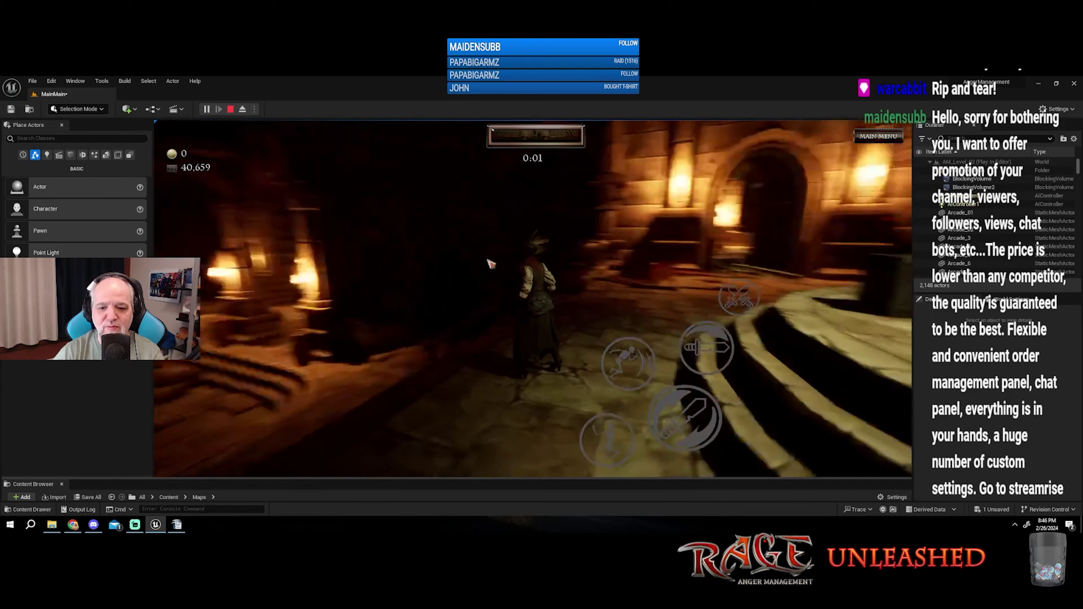
Step: Run Red Grace onto the round dungeon platform and examine her from several angles beside the barrels and pedestal
{"action": "key", "text": "w"}
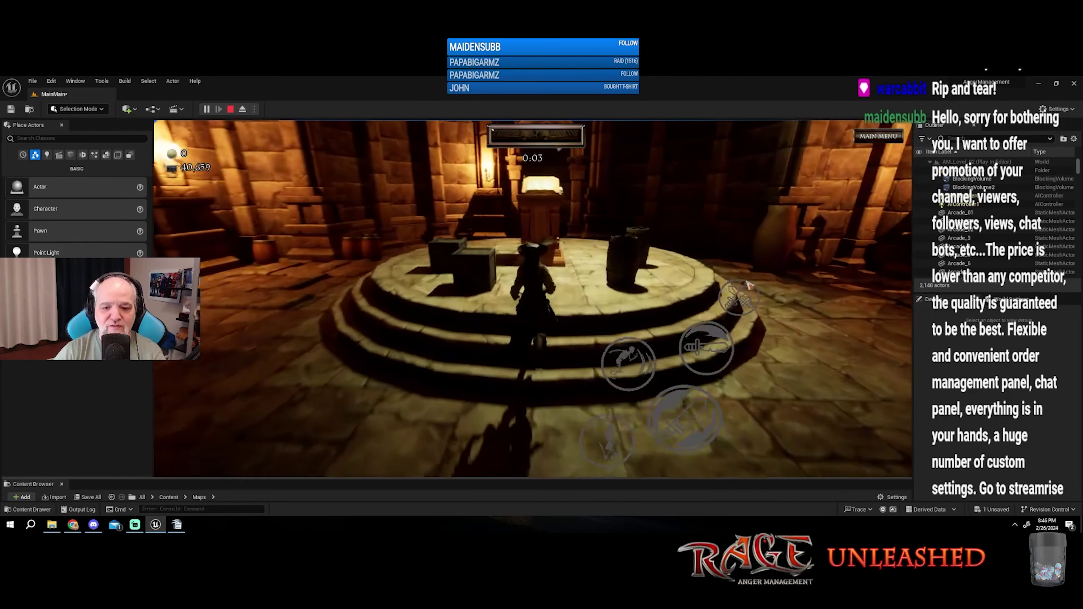
{"action": "left_click_drag", "start_coordinate": [759, 286], "coordinate": [833, 282]}
{"action": "left_click_drag", "start_coordinate": [479, 285], "coordinate": [631, 298]}
{"action": "key", "text": "s"}
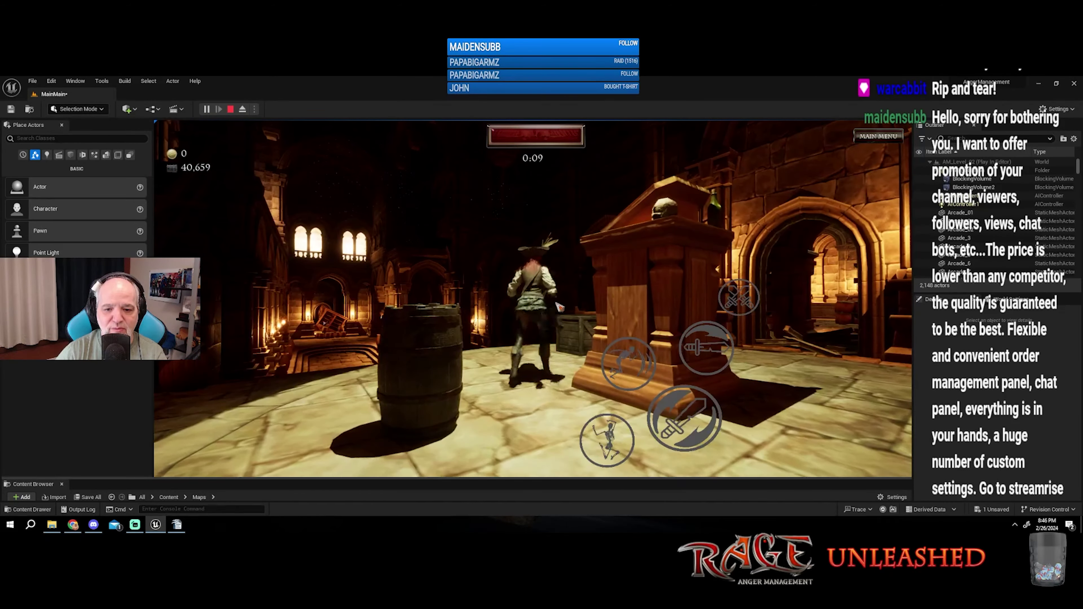
{"action": "left_click_drag", "start_coordinate": [556, 302], "coordinate": [616, 349]}
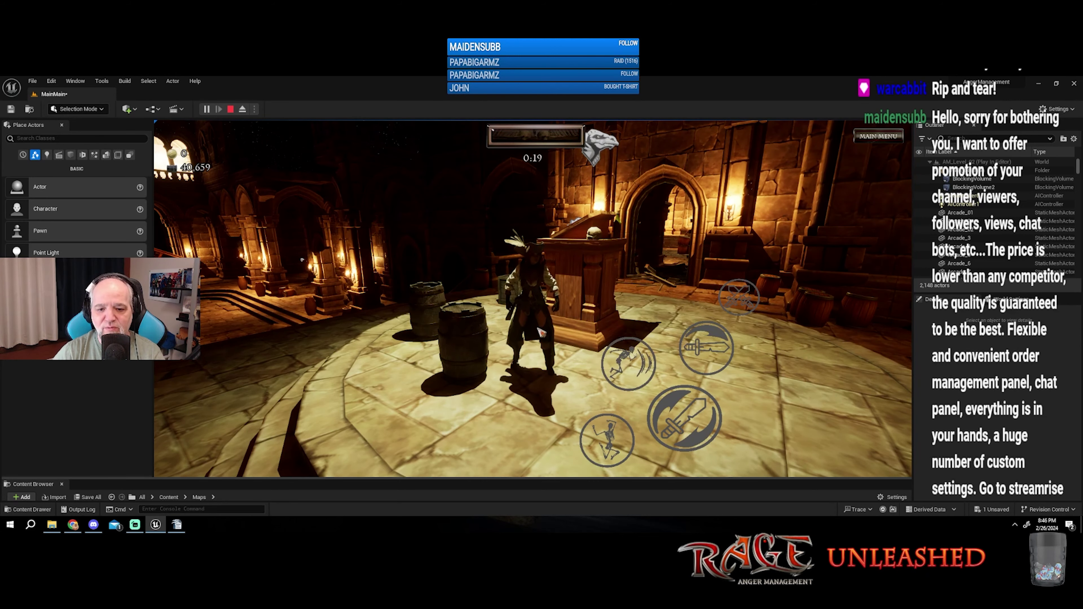
{"action": "left_click_drag", "start_coordinate": [564, 335], "coordinate": [550, 328]}
{"action": "key", "text": "w"}
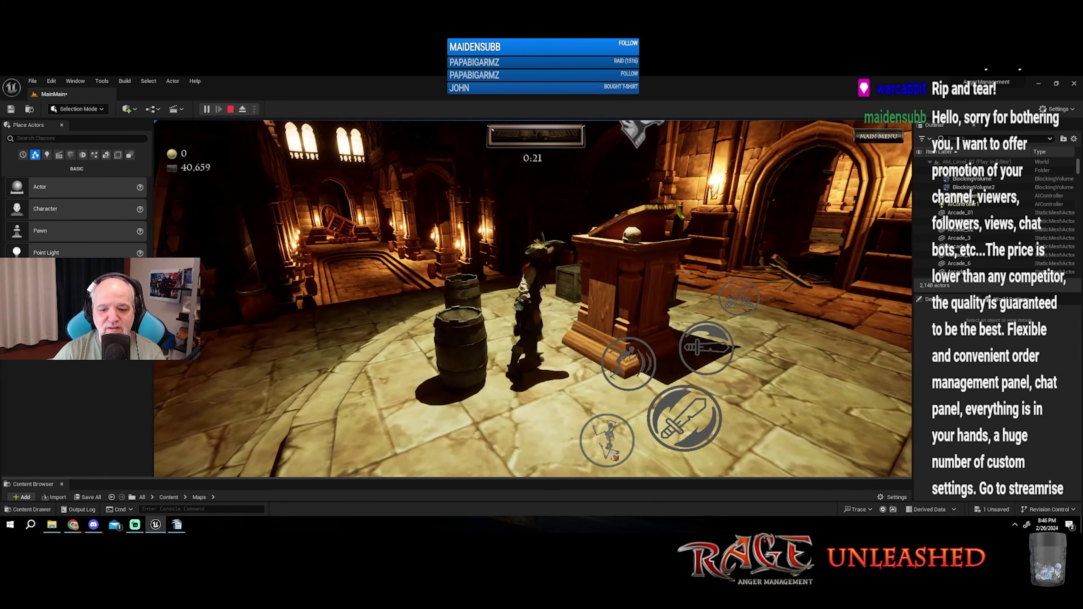
Step: Test Red Grace's on-screen action controls and run her off the platform through the dungeon hall
{"action": "left_click", "coordinate": [613, 436]}
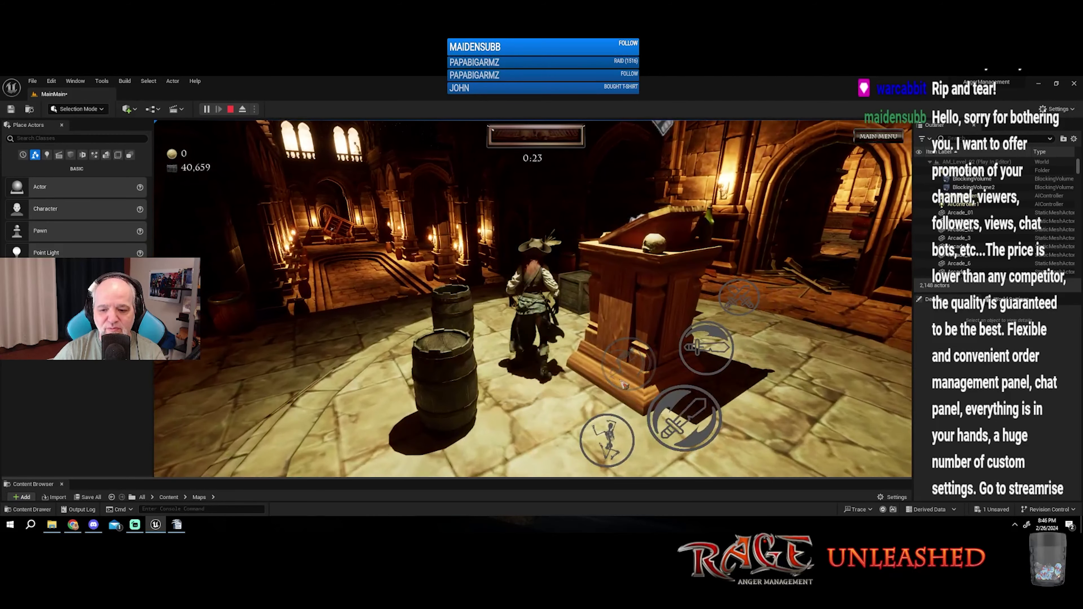
{"action": "left_click", "coordinate": [630, 365]}
{"action": "key", "text": "w"}
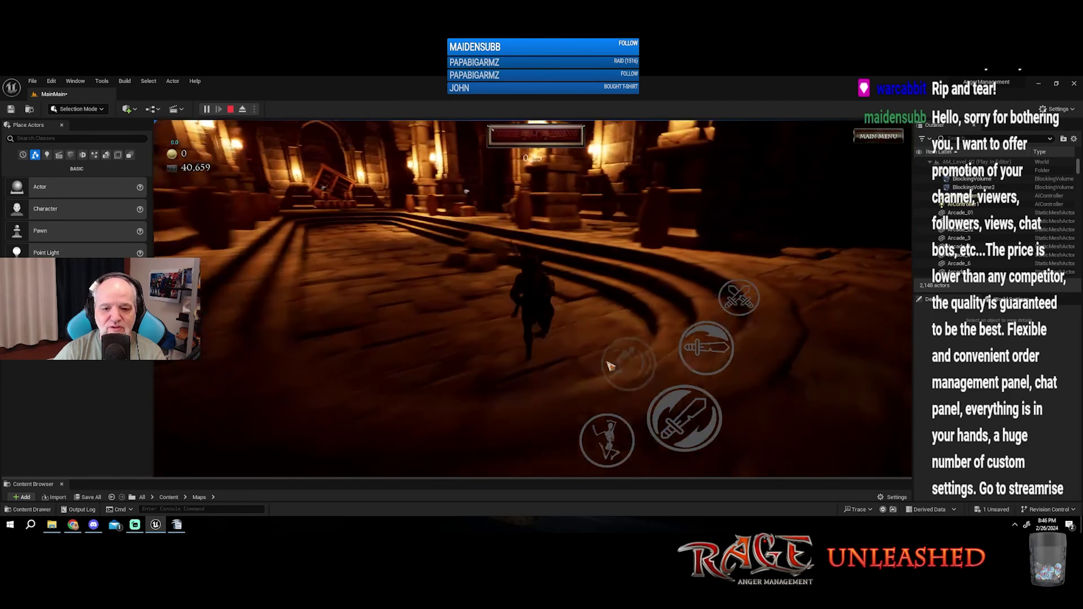
{"action": "key", "text": "w"}
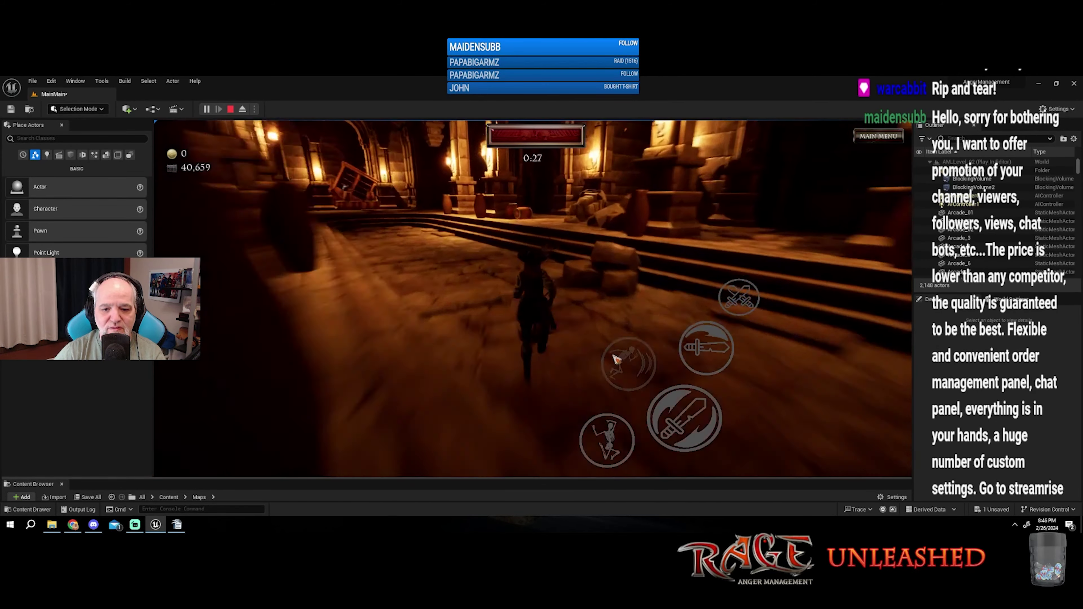
{"action": "left_click_drag", "start_coordinate": [614, 358], "coordinate": [426, 370]}
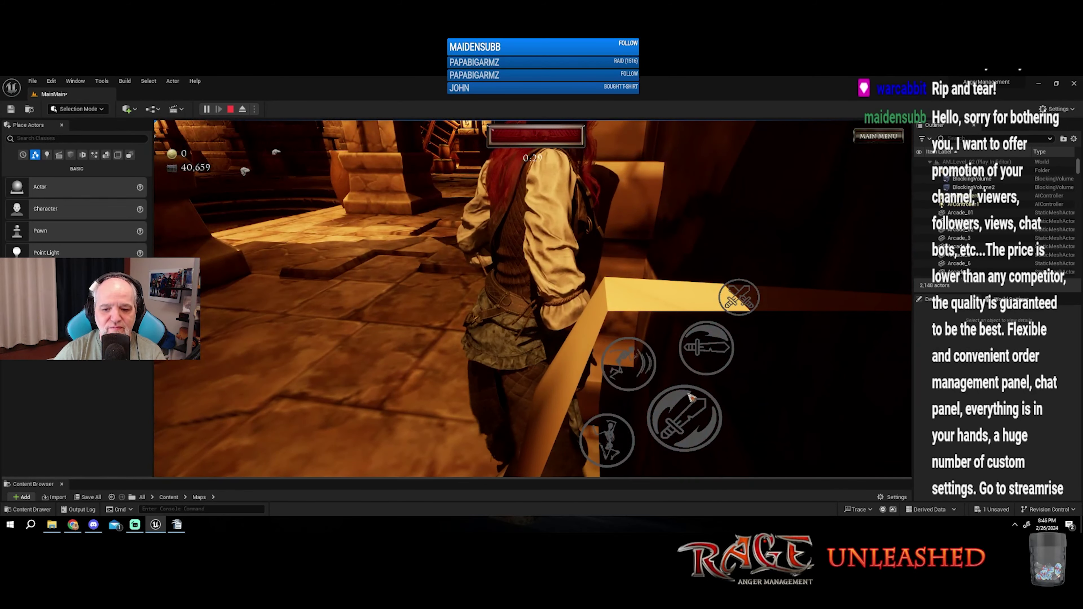
{"action": "left_click", "coordinate": [745, 308]}
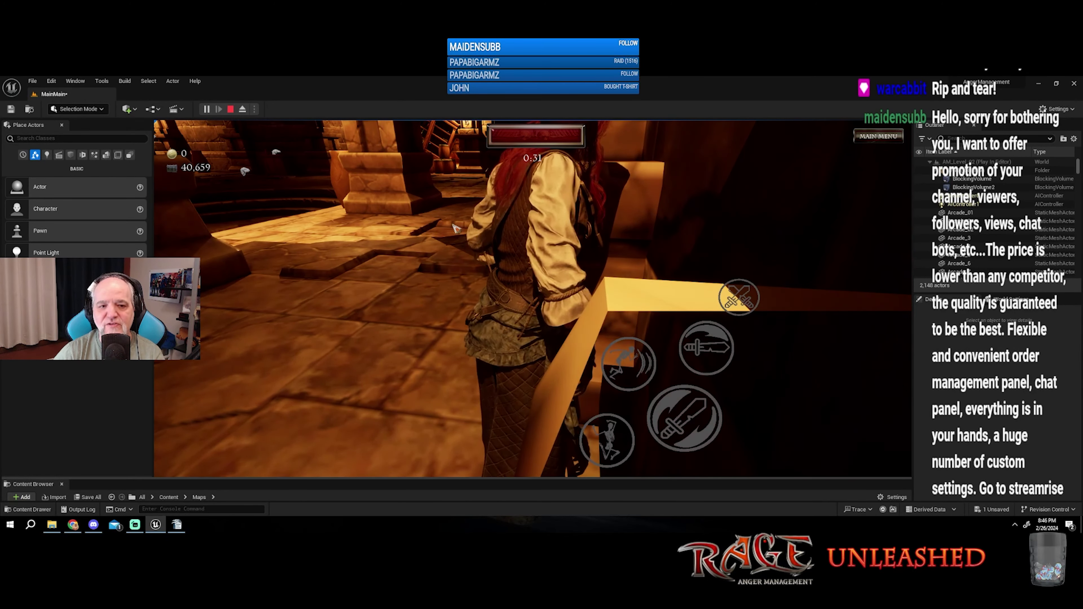
Step: Restart the MainMain play session, dismissing the message log, and review the audio settings before returning to the game's main menu
{"action": "key", "text": "Escape"}
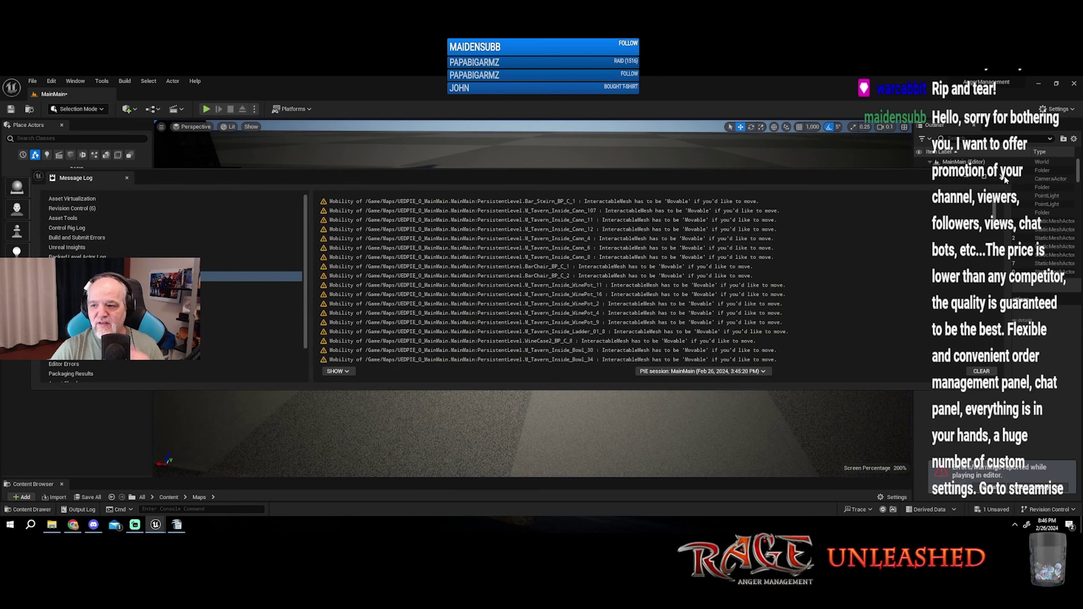
{"action": "left_click", "coordinate": [1002, 176]}
{"action": "left_click", "coordinate": [206, 109]}
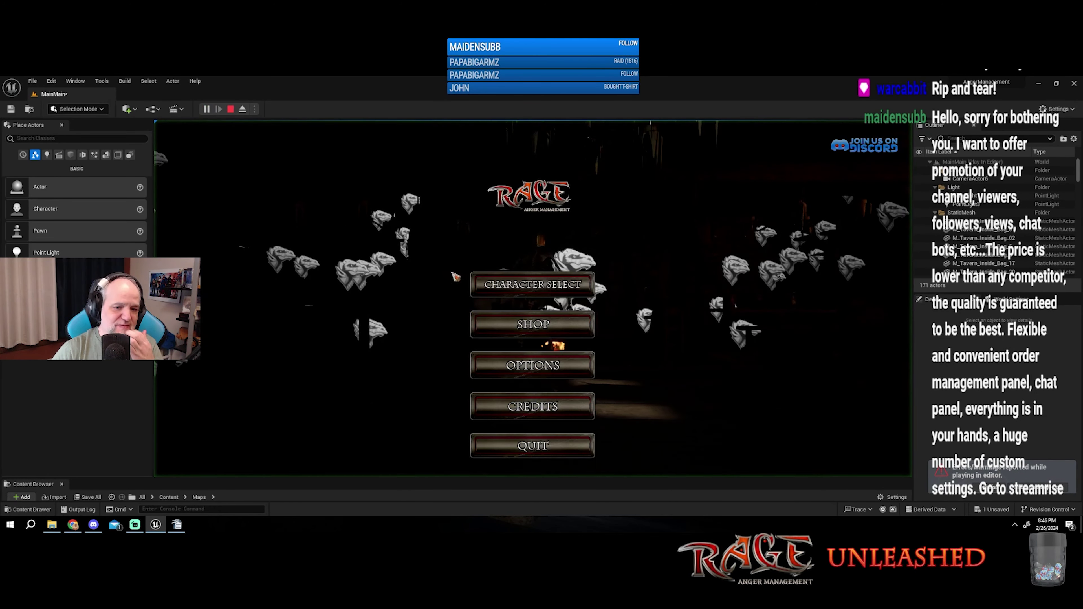
{"action": "left_click", "coordinate": [534, 364]}
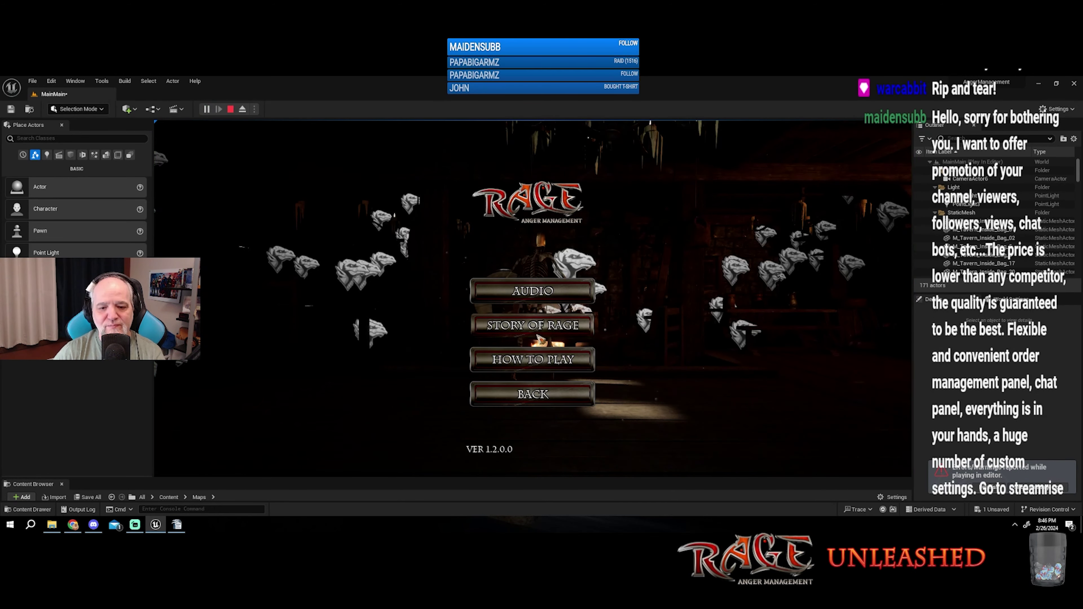
{"action": "left_click", "coordinate": [546, 295]}
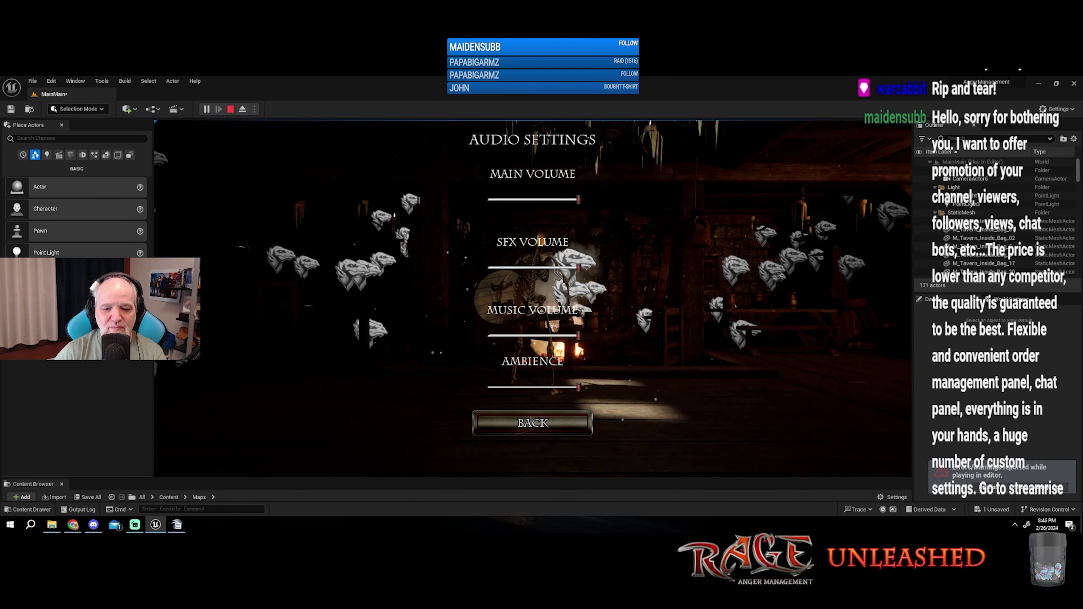
{"action": "left_click", "coordinate": [504, 426]}
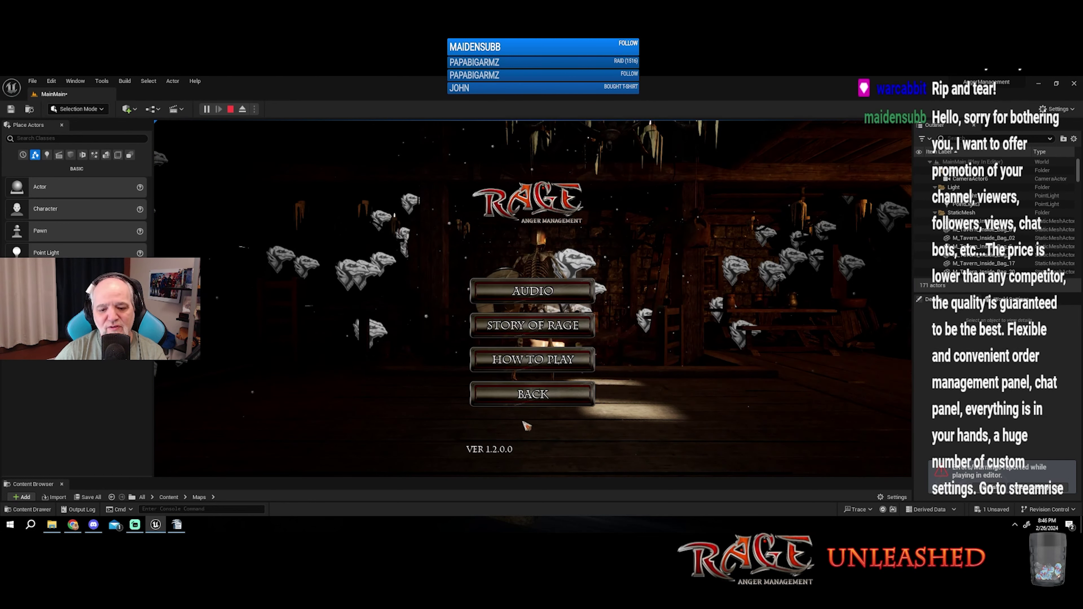
{"action": "left_click", "coordinate": [516, 397]}
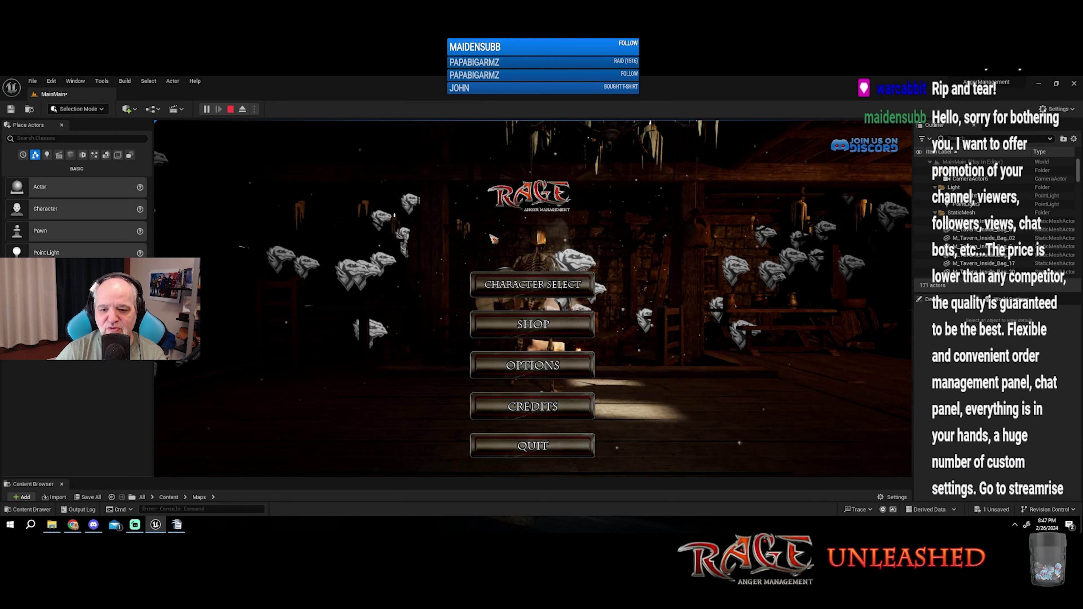
Step: Start the Dungeon level as the Mage and test the fire attack against the stacked barrels
{"action": "left_click", "coordinate": [517, 286]}
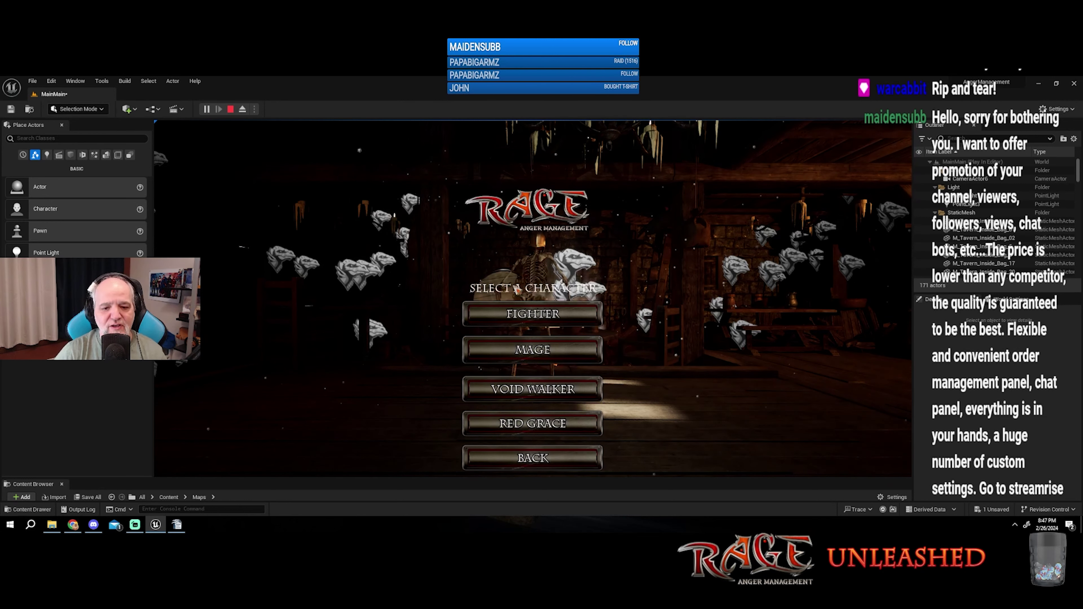
{"action": "left_click", "coordinate": [528, 358]}
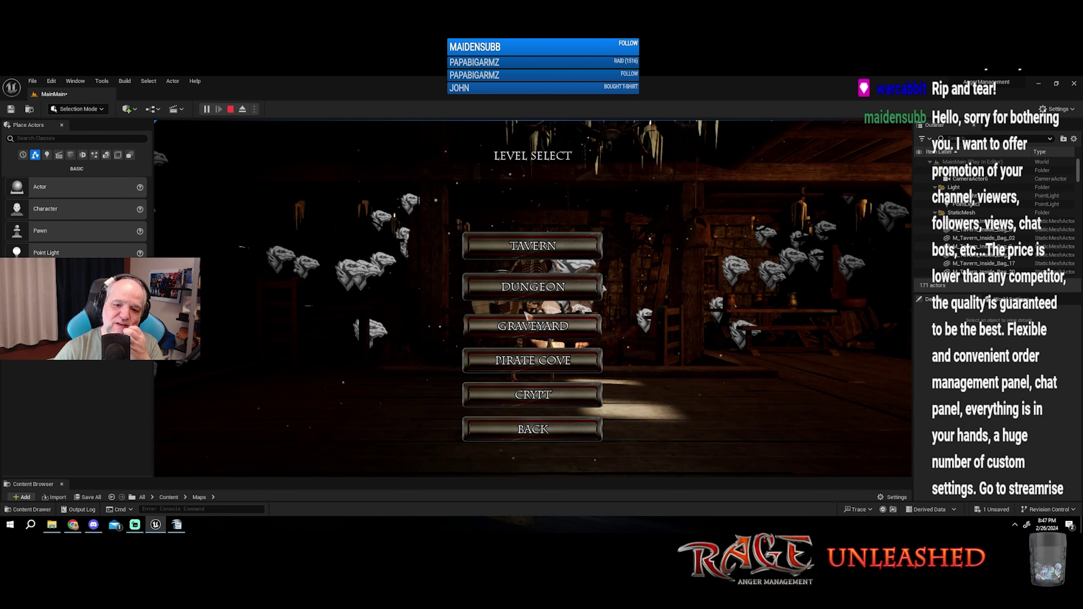
{"action": "left_click", "coordinate": [533, 289]}
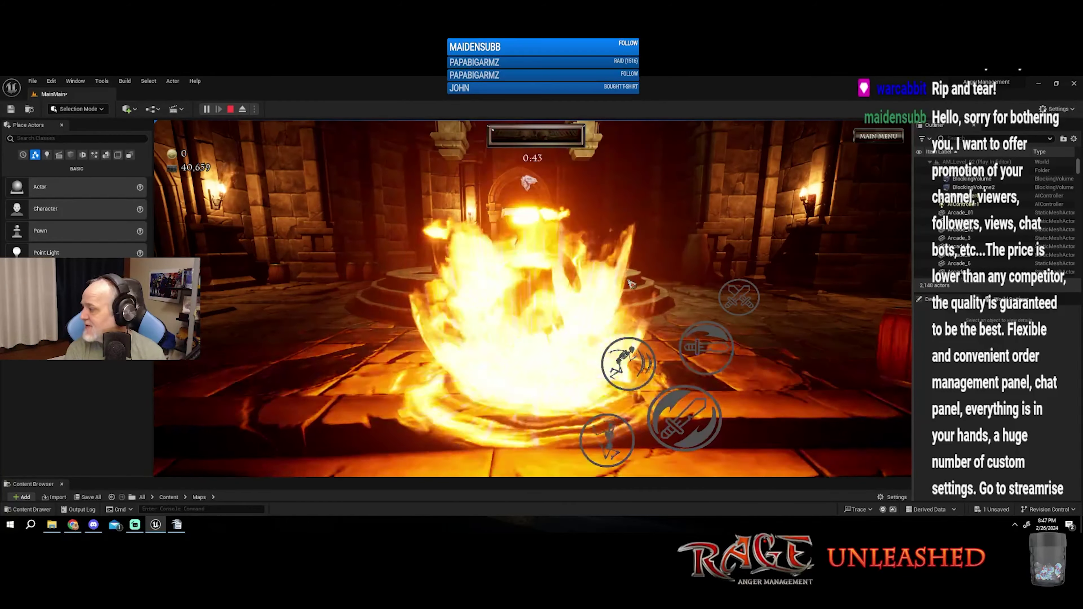
{"action": "key", "text": "w"}
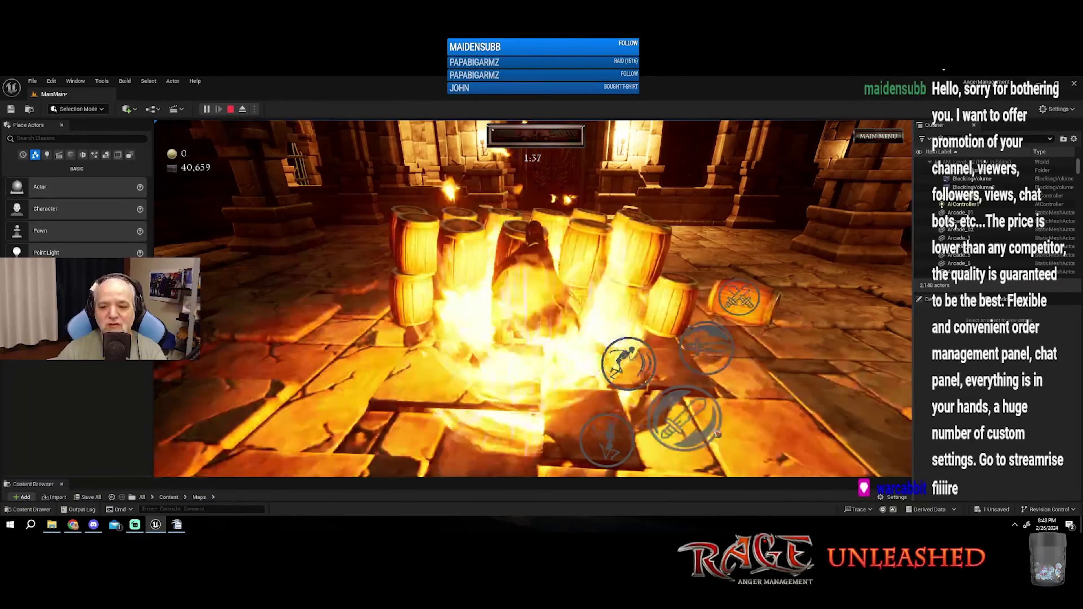
{"action": "left_click", "coordinate": [697, 437]}
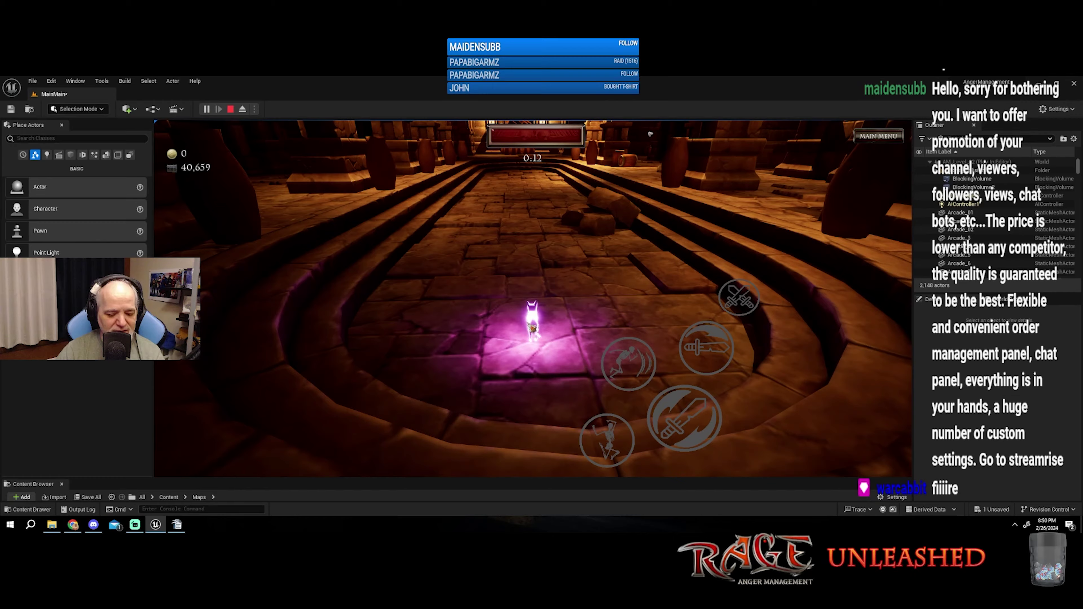
Step: Run the glowing purple cat through the dungeon to the barrel stack and test its attack on the barrels
{"action": "key", "text": "w"}
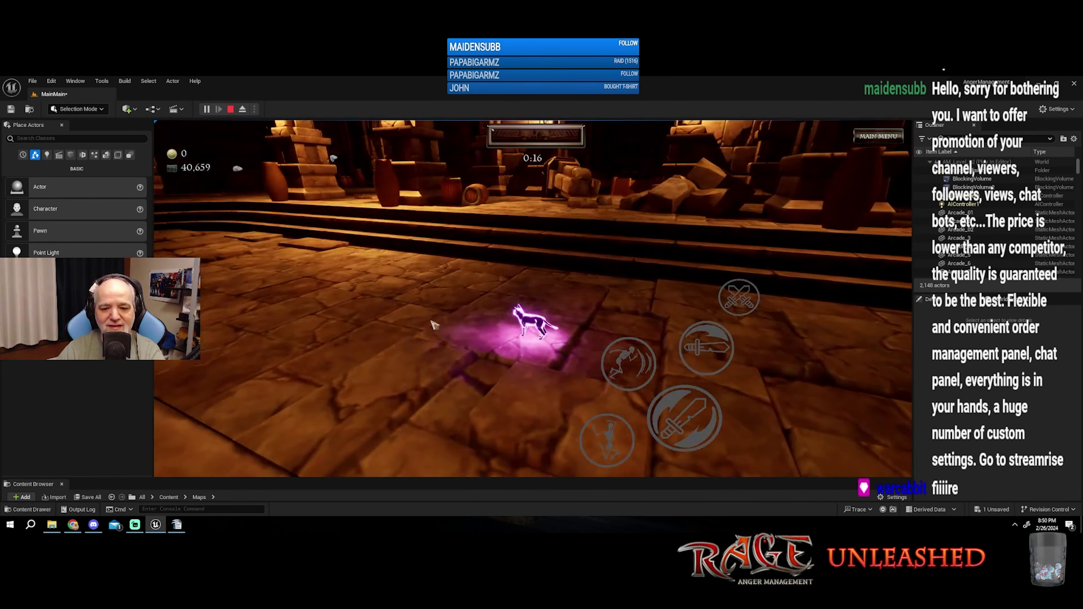
{"action": "key", "text": "w"}
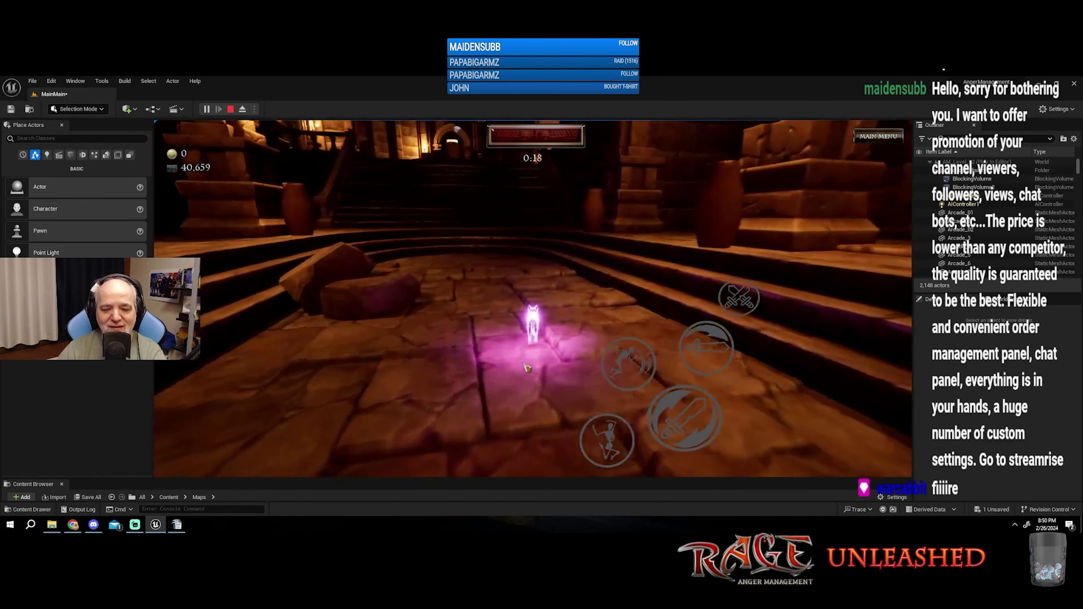
{"action": "key", "text": "w"}
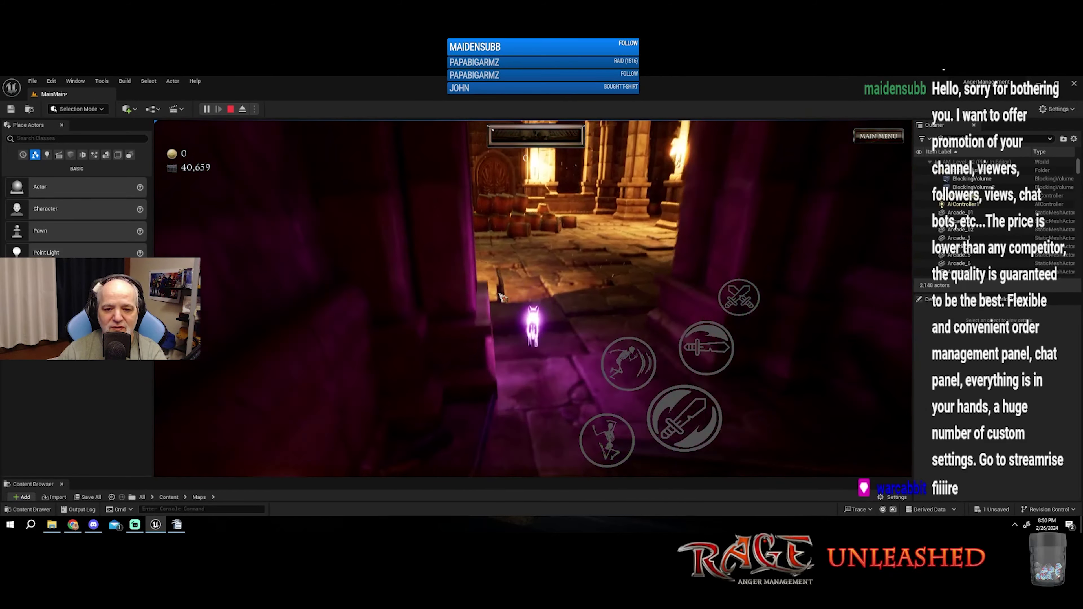
{"action": "key", "text": "w"}
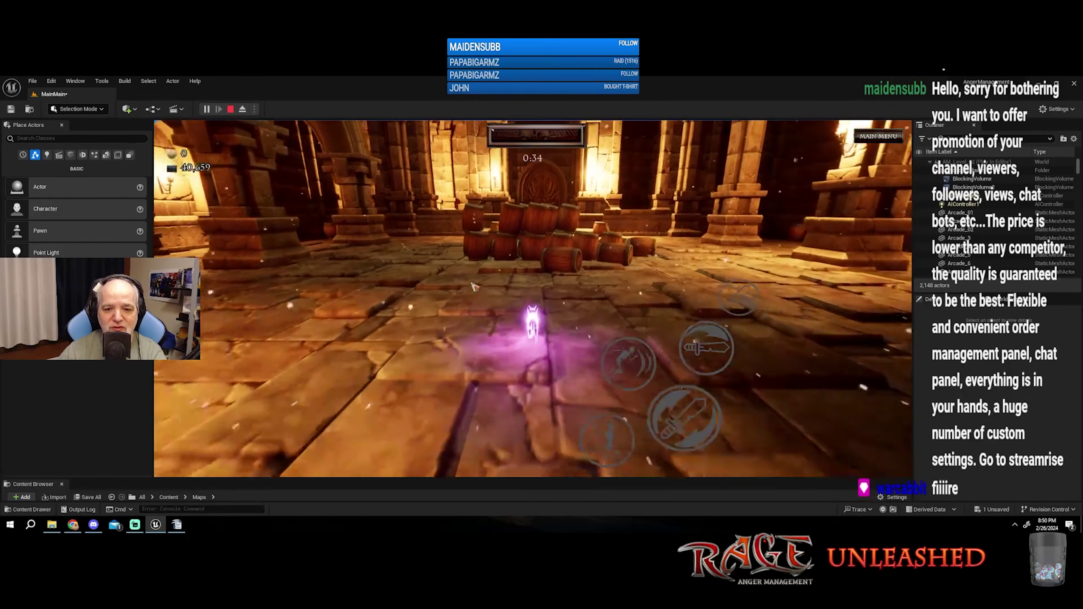
{"action": "key", "text": "w"}
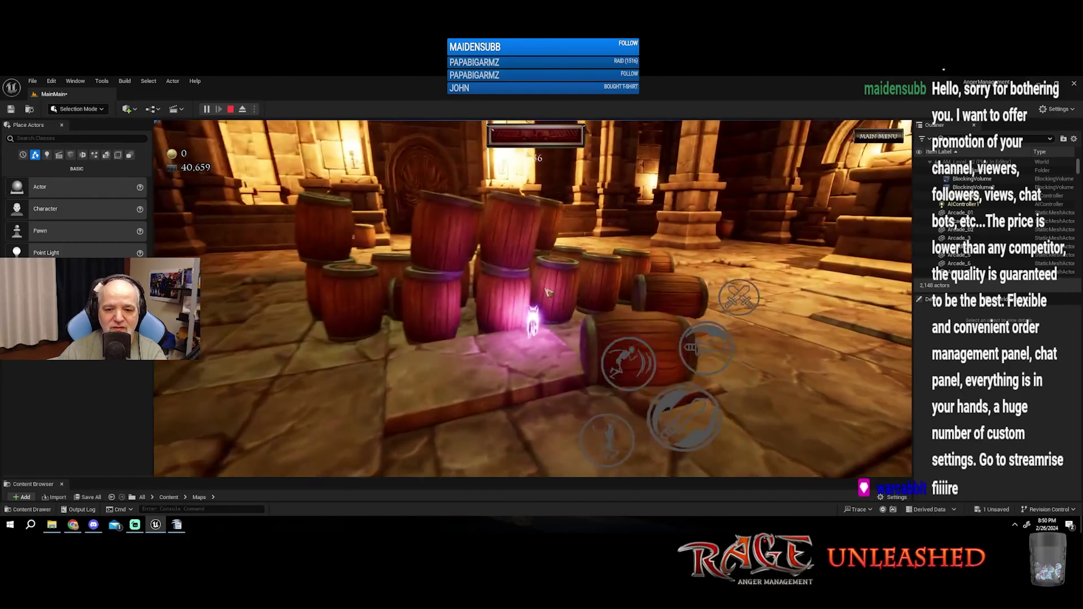
{"action": "left_click_drag", "start_coordinate": [548, 292], "coordinate": [475, 315]}
{"action": "left_click", "coordinate": [654, 438]}
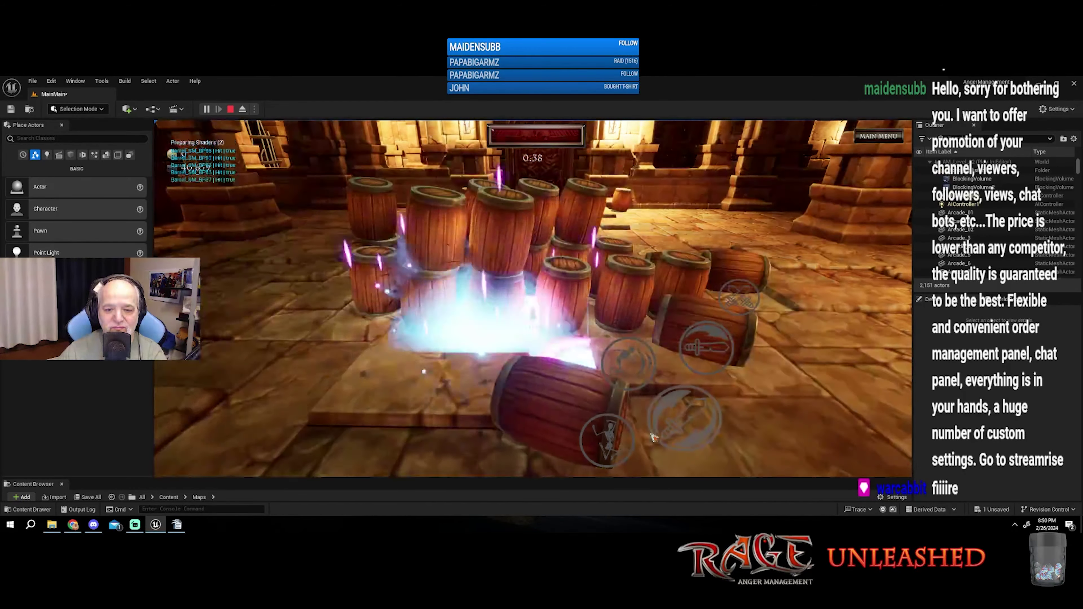
{"action": "key", "text": "w"}
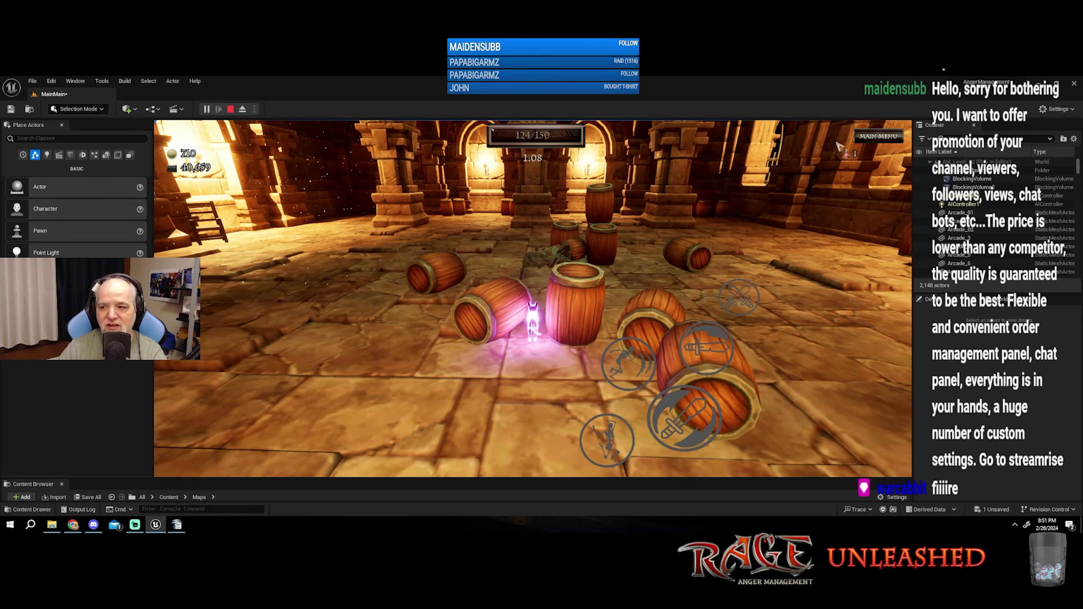
Step: Leave the dungeon for the main menu and open the shop's level unlock screen
{"action": "left_click", "coordinate": [878, 136]}
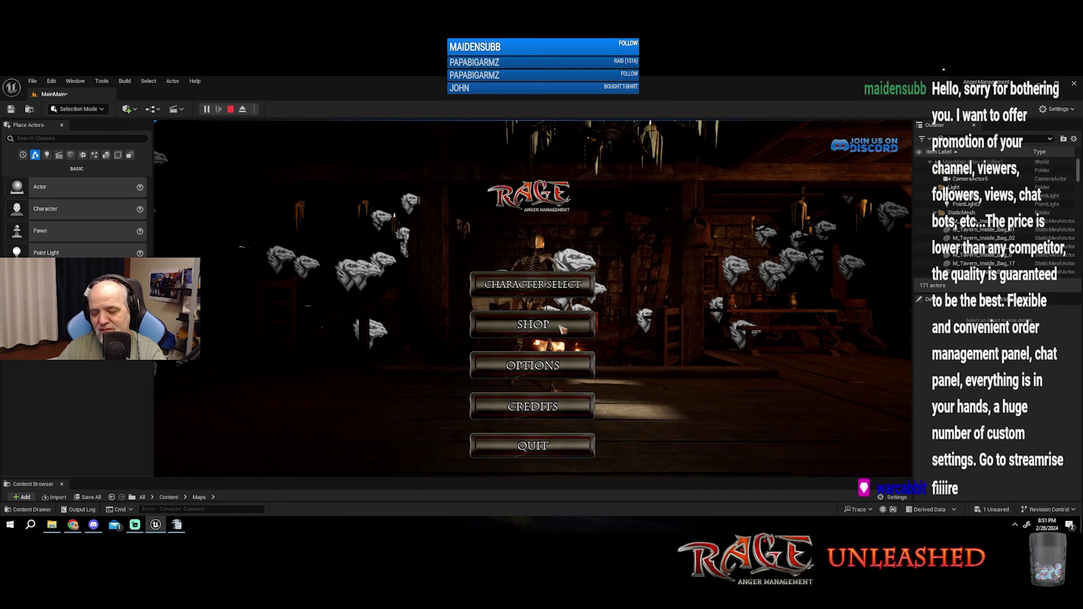
{"action": "left_click", "coordinate": [563, 329]}
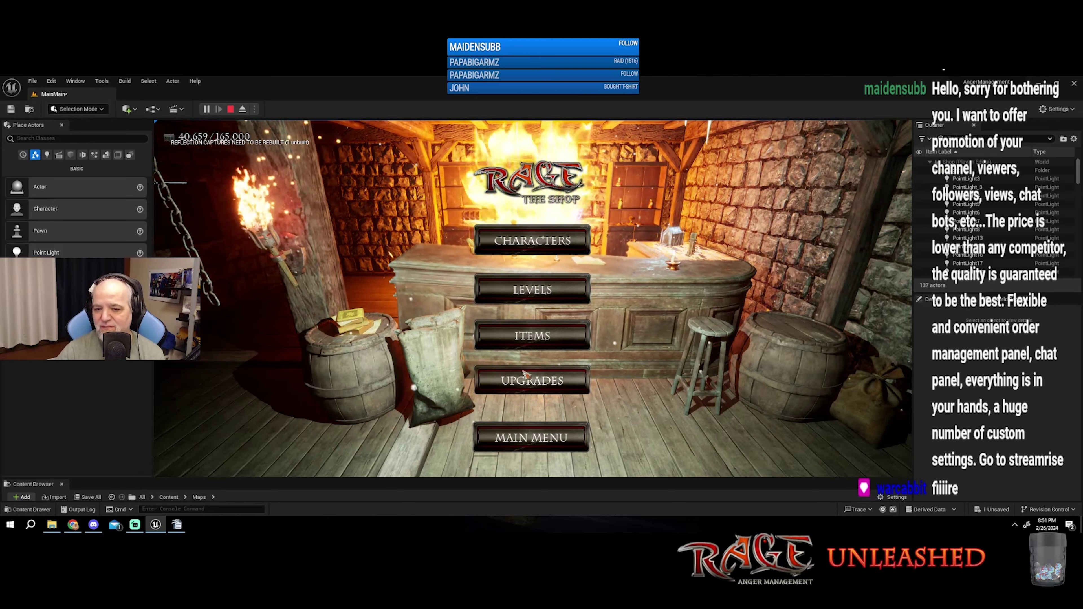
{"action": "left_click", "coordinate": [588, 290]}
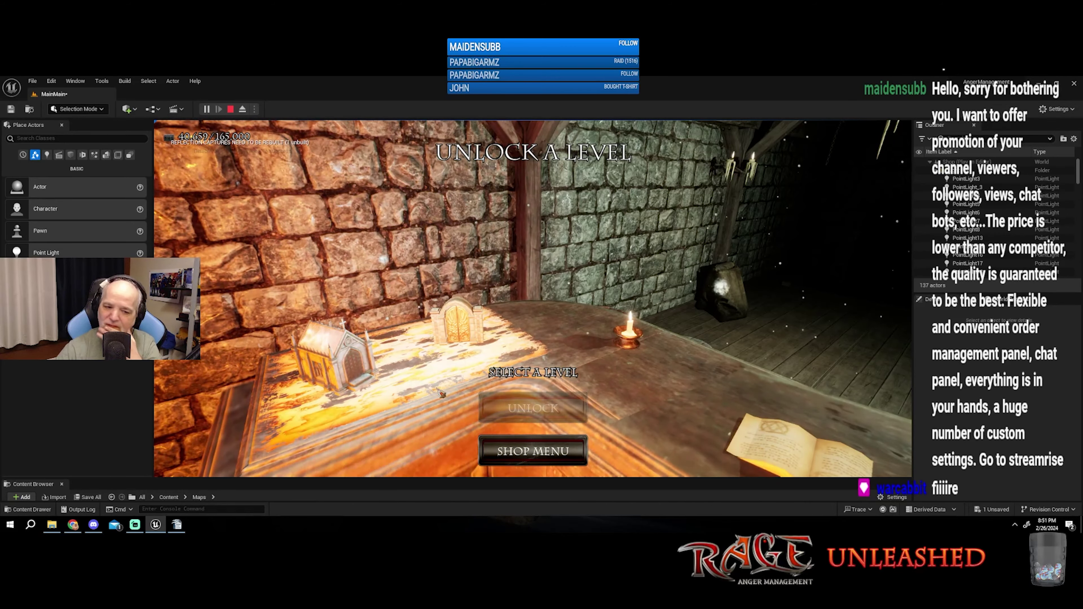
Step: Return from the level unlock screen to the shop menu and end the play session
{"action": "left_click", "coordinate": [529, 450]}
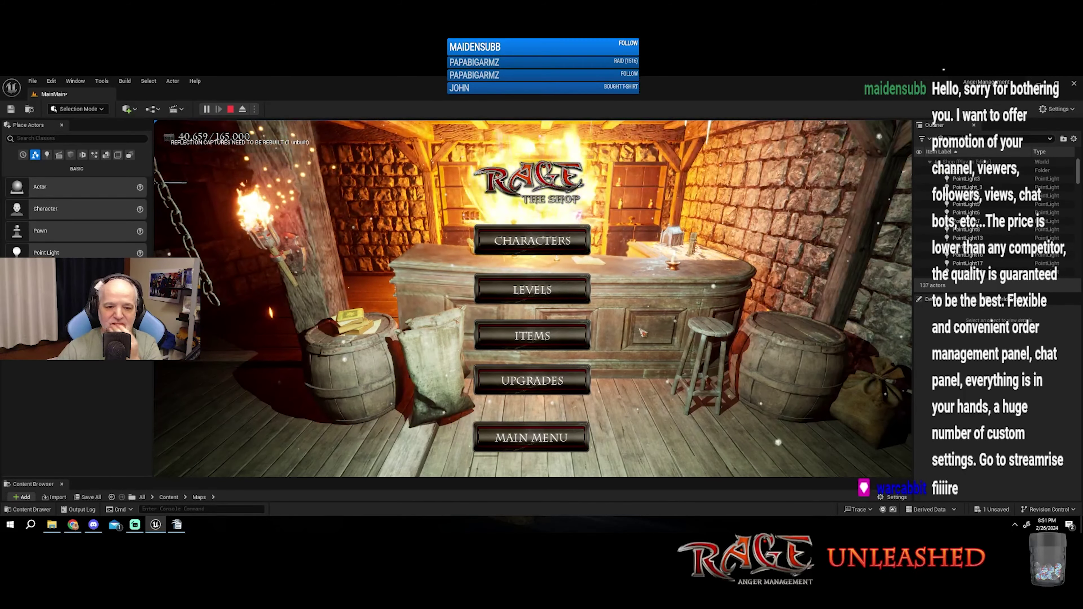
{"action": "key", "text": "Escape"}
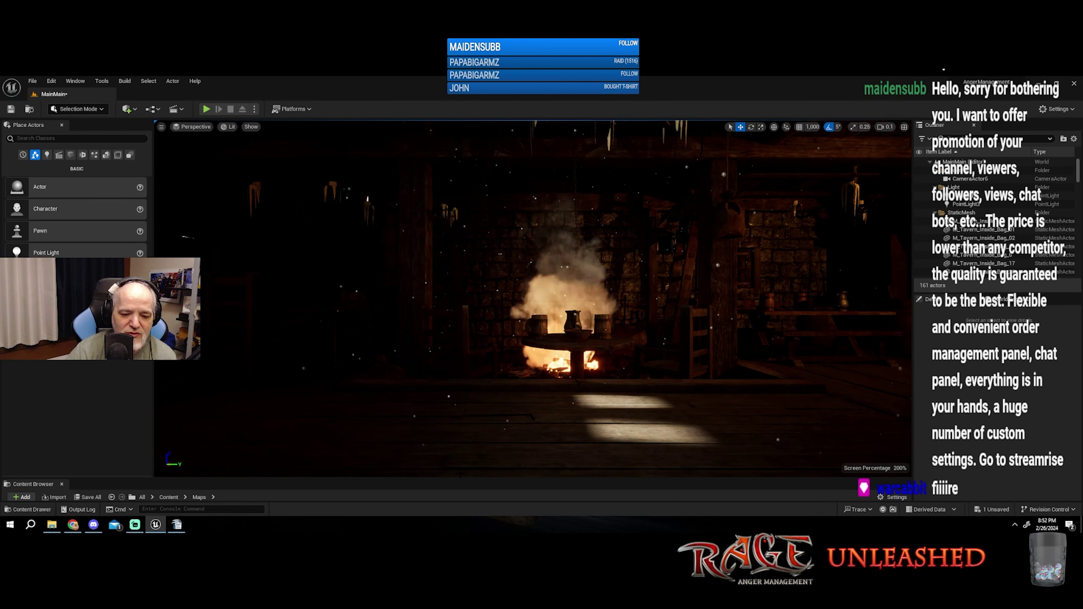
Step: Enlarge the asset browsing area, go to the Interactables folder, and locate the InteractBase blueprint
{"action": "left_click_drag", "start_coordinate": [466, 480], "coordinate": [494, 275]}
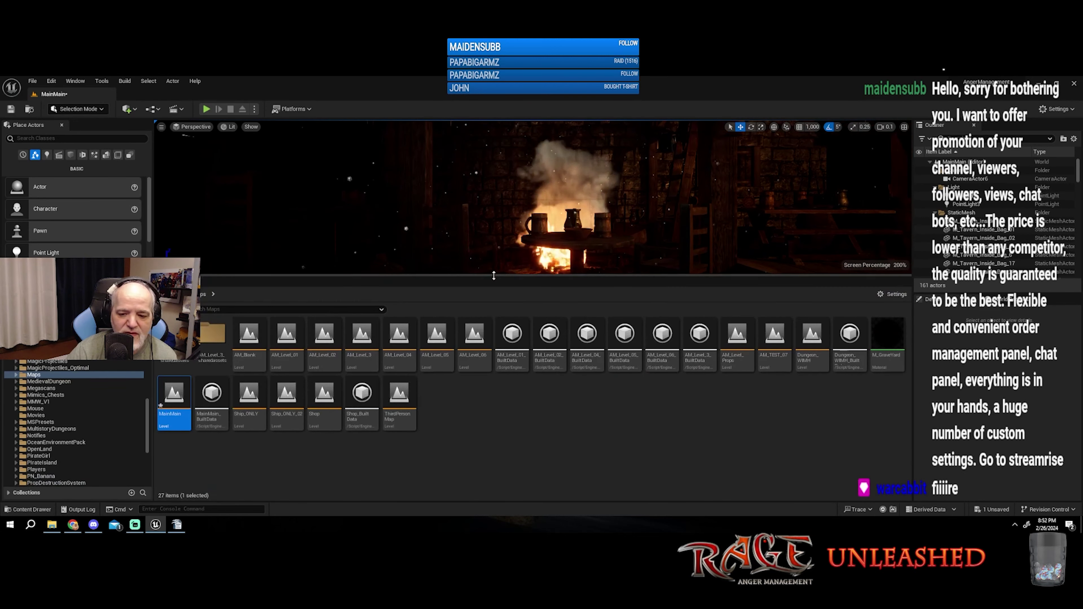
{"action": "left_click", "coordinate": [170, 294]}
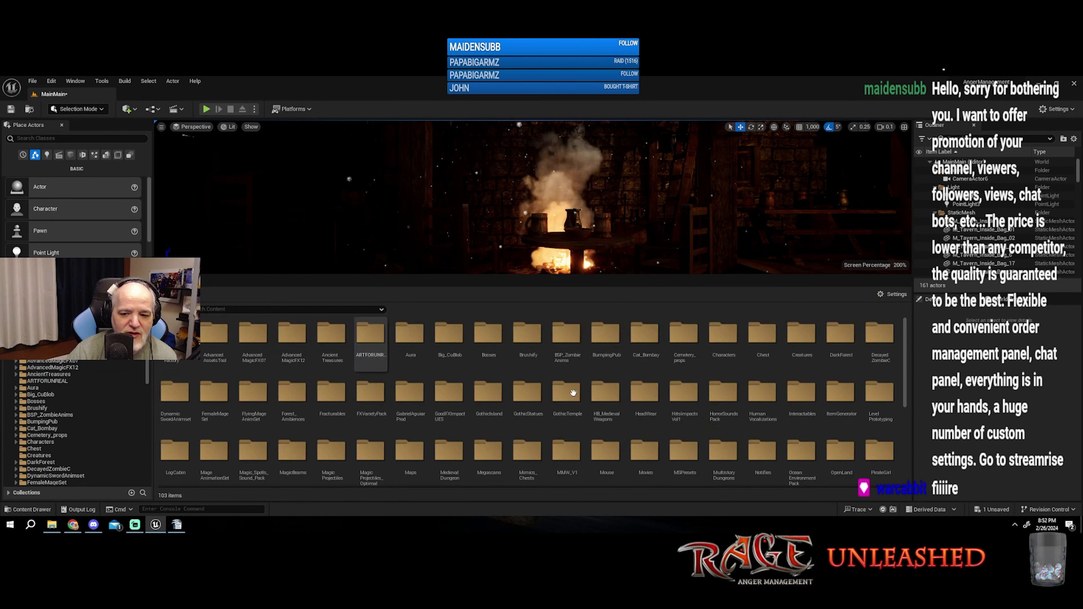
{"action": "double_click", "coordinate": [810, 407]}
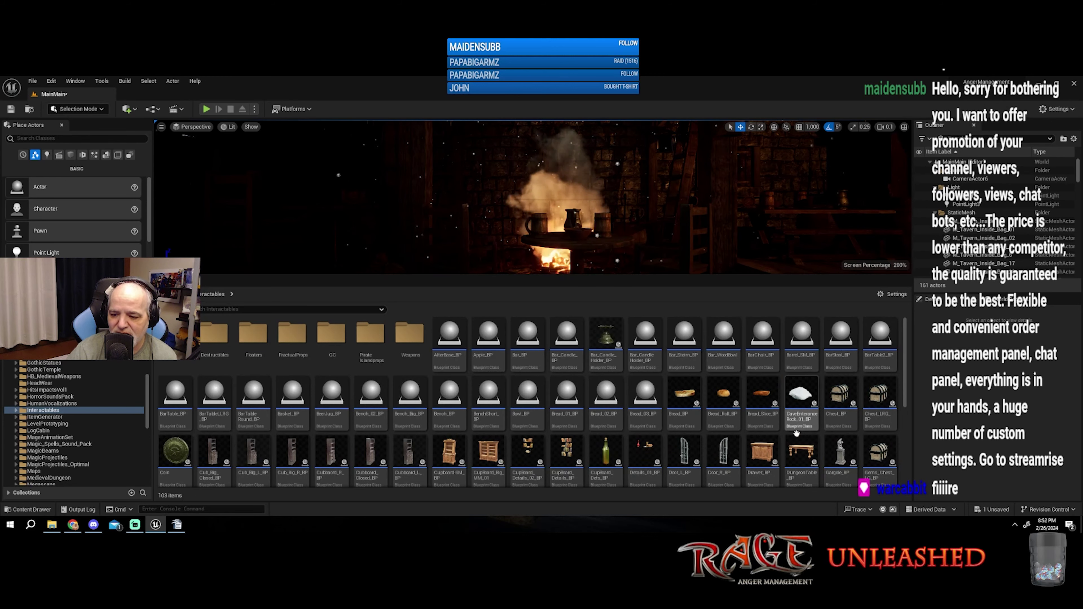
{"action": "scroll", "coordinate": [781, 445], "scroll_direction": "down", "scroll_amount": 4}
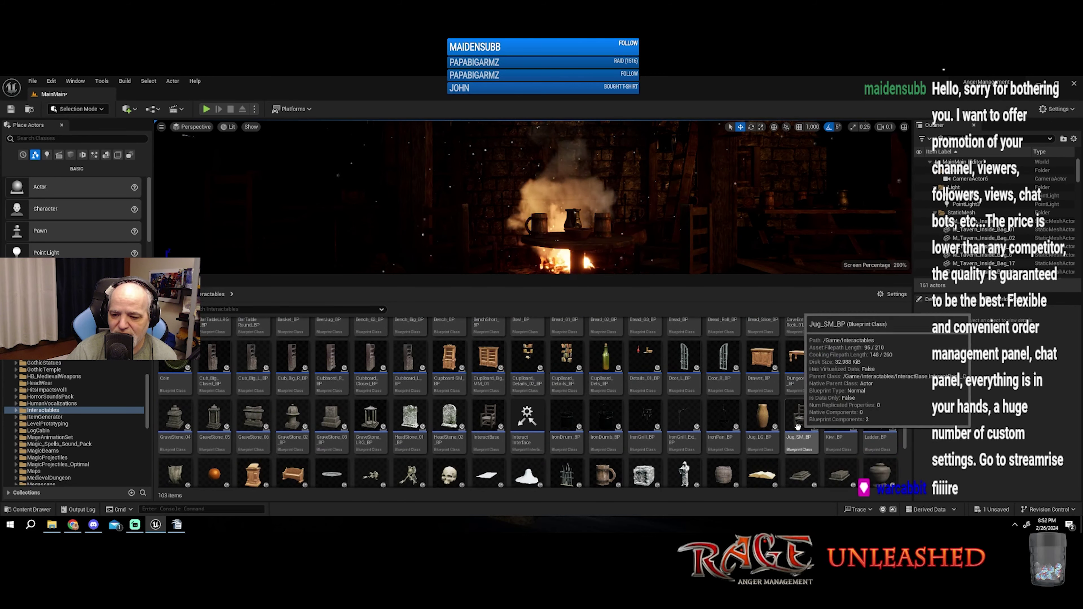
{"action": "left_click", "coordinate": [488, 422]}
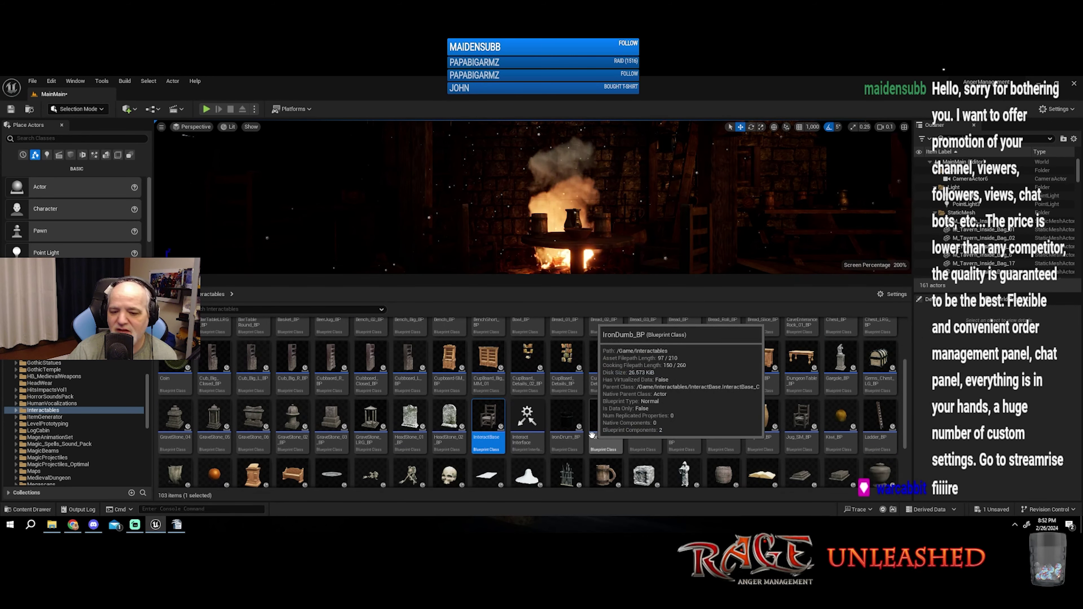
{"action": "right_click", "coordinate": [495, 425]}
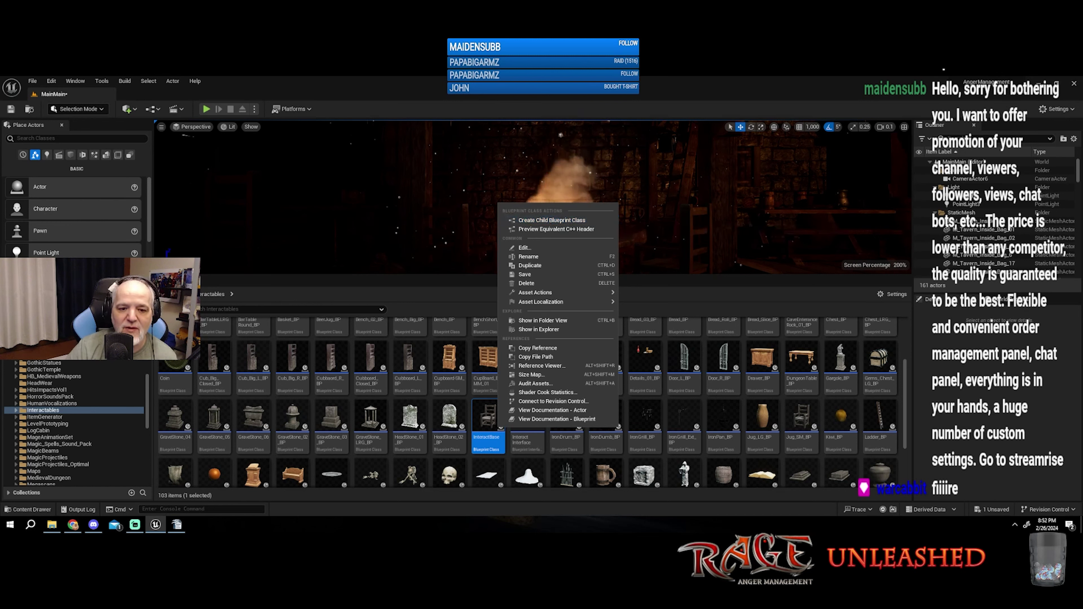
{"action": "left_click", "coordinate": [469, 301]}
Step: Select the tankard on the tavern table and open Bar_Steirn_BP in the full Blueprint editor
{"action": "mouse_move", "coordinate": [597, 213]}
{"action": "right_mouse_down"}
{"action": "mouse_move", "coordinate": [595, 228]}
{"action": "mouse_move", "coordinate": [598, 213]}
{"action": "right_mouse_up"}
{"action": "left_click", "coordinate": [596, 201]}
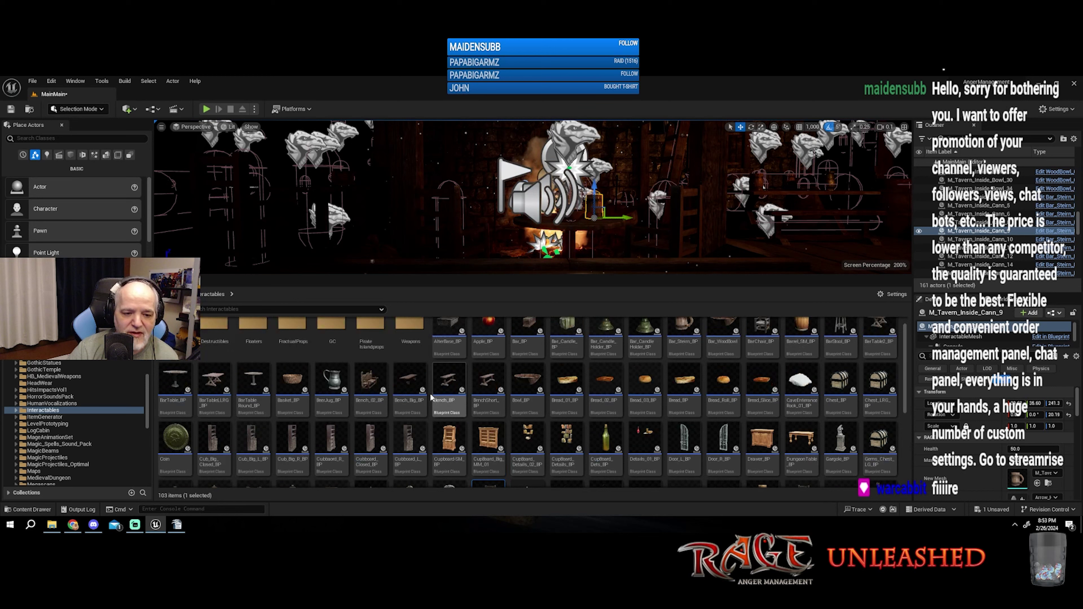
{"action": "scroll", "coordinate": [691, 340], "scroll_direction": "up", "scroll_amount": 2}
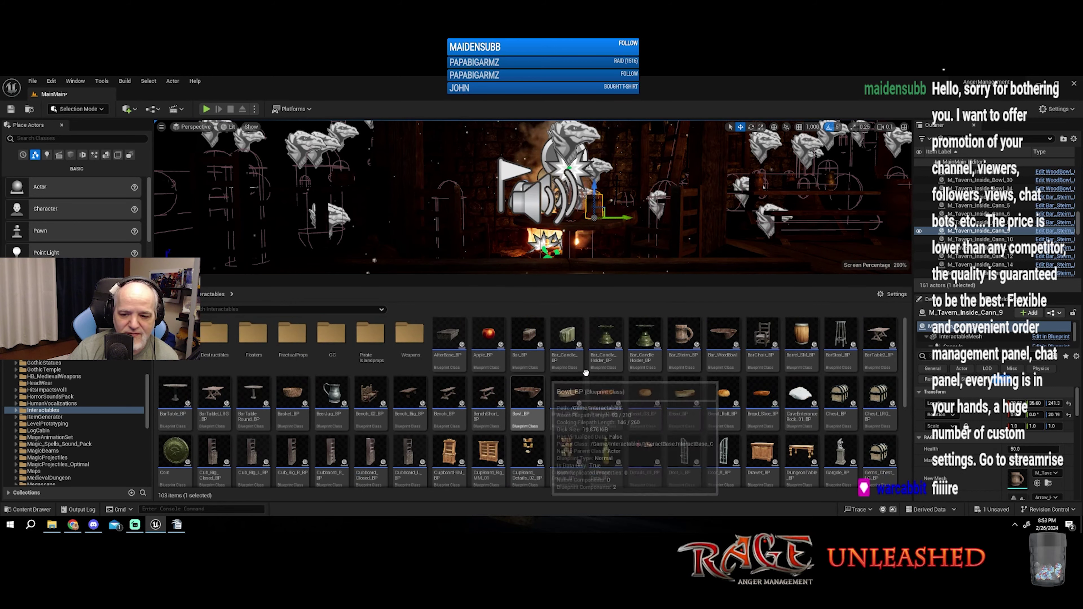
{"action": "double_click", "coordinate": [691, 341]}
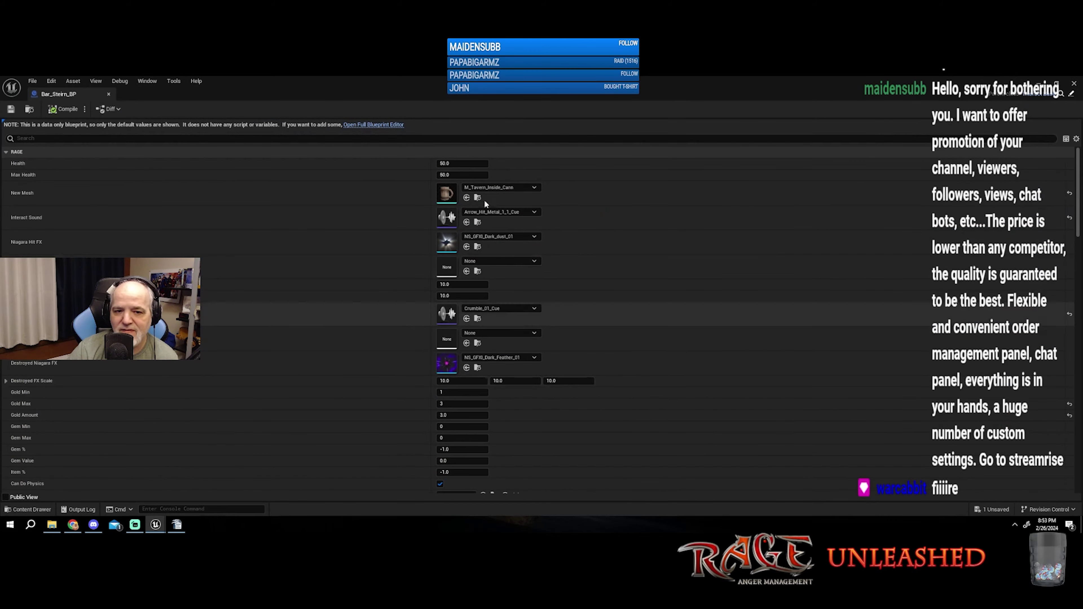
{"action": "left_click", "coordinate": [396, 127]}
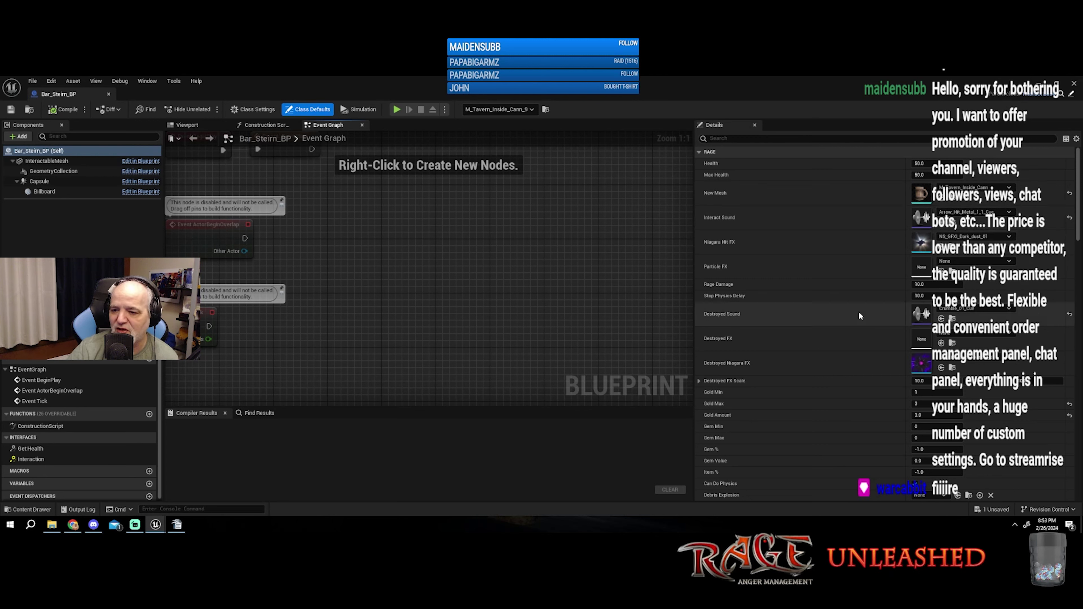
Step: Examine Bar_Steirn_BP's class defaults for damage, destruction effects, gold, debris, and physics, and close the blueprint
{"action": "scroll", "coordinate": [849, 314], "scroll_direction": "down", "scroll_amount": 1}
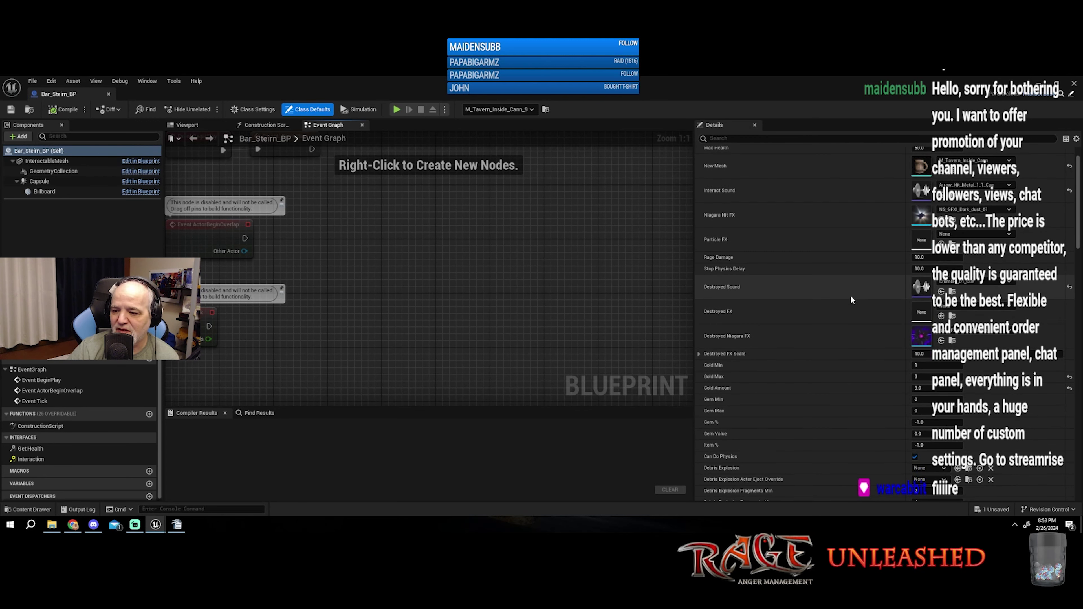
{"action": "scroll", "coordinate": [851, 295], "scroll_direction": "down", "scroll_amount": 1}
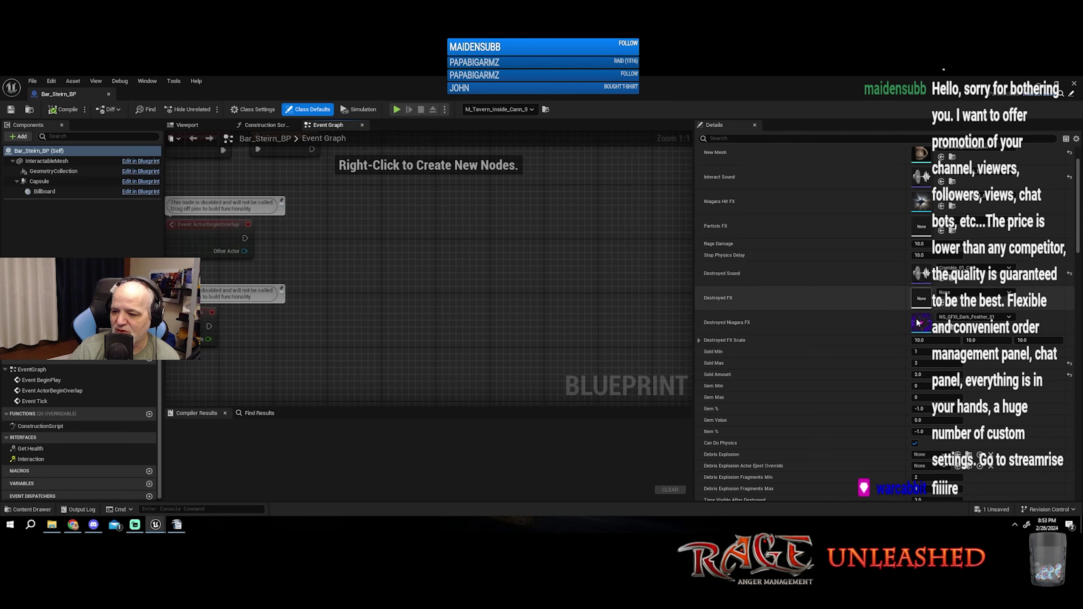
{"action": "scroll", "coordinate": [884, 324], "scroll_direction": "down", "scroll_amount": 1}
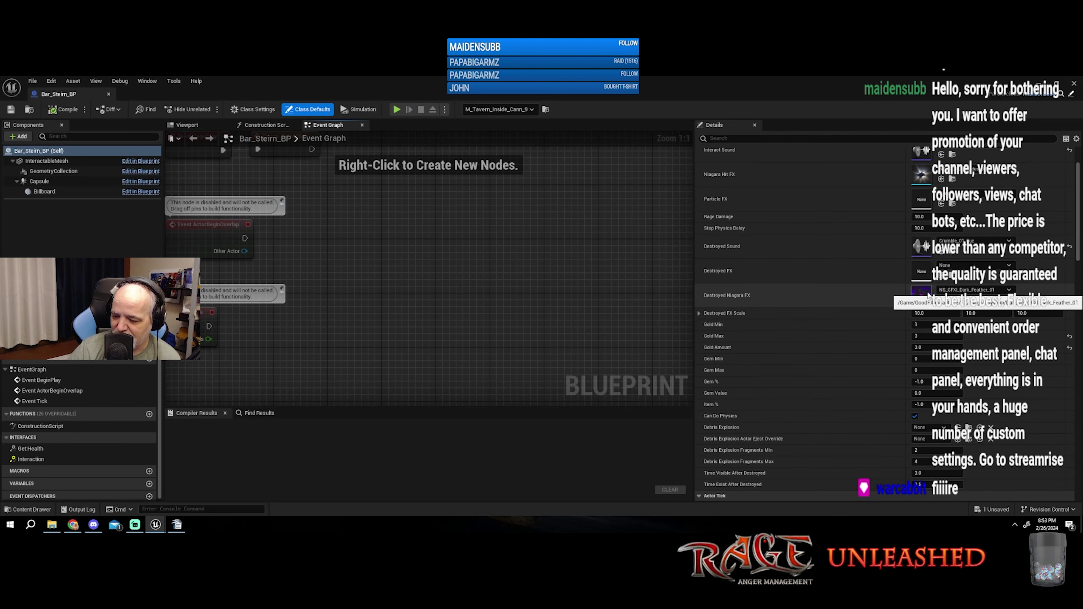
{"action": "scroll", "coordinate": [890, 301], "scroll_direction": "down", "scroll_amount": 7}
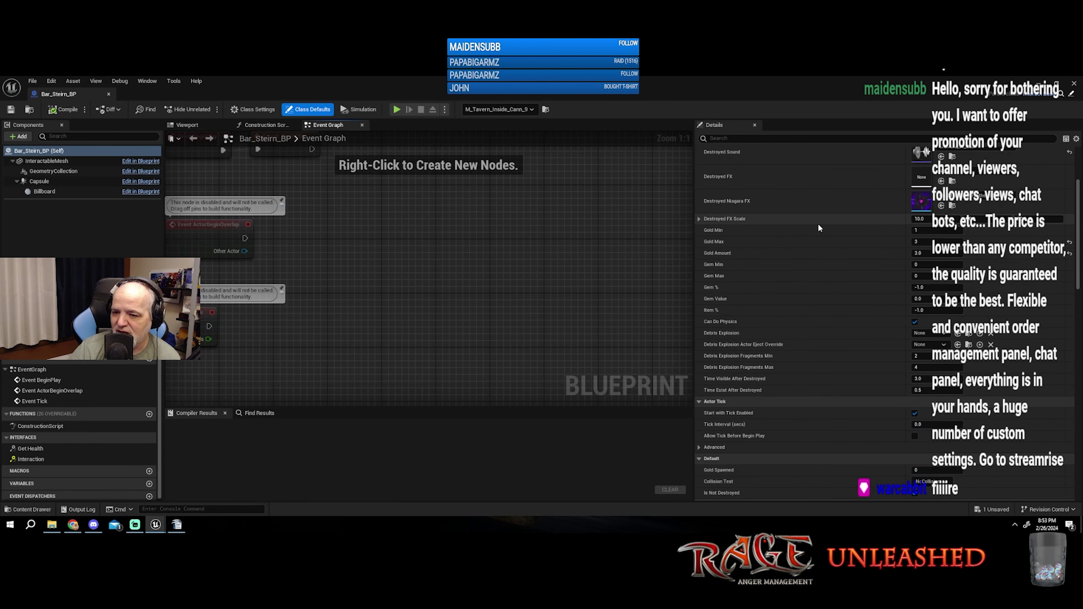
{"action": "scroll", "coordinate": [821, 261], "scroll_direction": "up", "scroll_amount": 10}
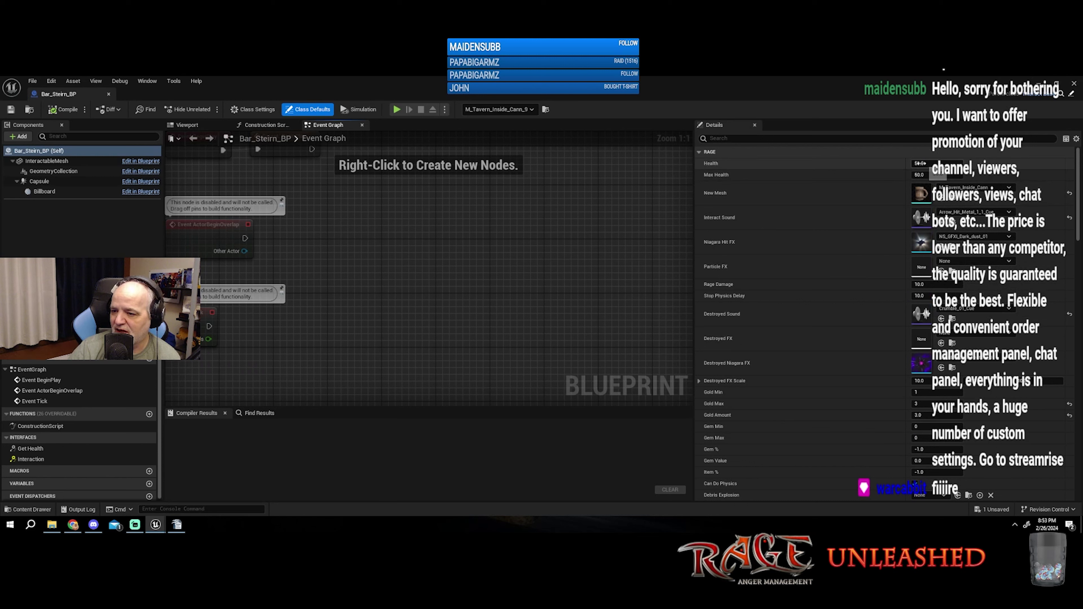
{"action": "scroll", "coordinate": [837, 259], "scroll_direction": "down", "scroll_amount": 7}
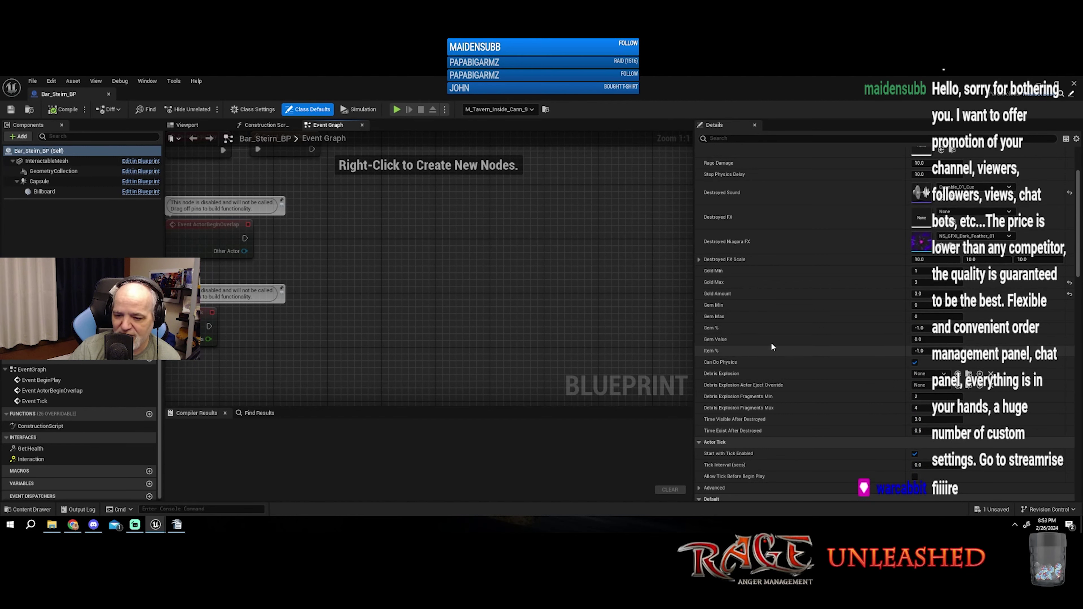
{"action": "scroll", "coordinate": [772, 344], "scroll_direction": "down", "scroll_amount": 4}
{"action": "scroll", "coordinate": [776, 342], "scroll_direction": "up", "scroll_amount": 1}
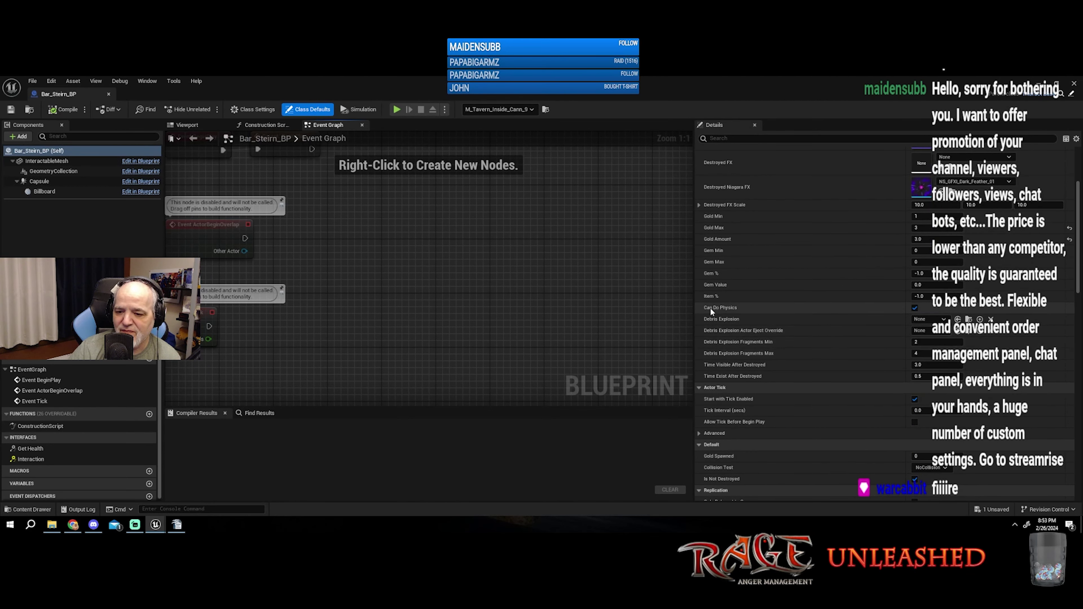
{"action": "scroll", "coordinate": [757, 328], "scroll_direction": "down", "scroll_amount": 11}
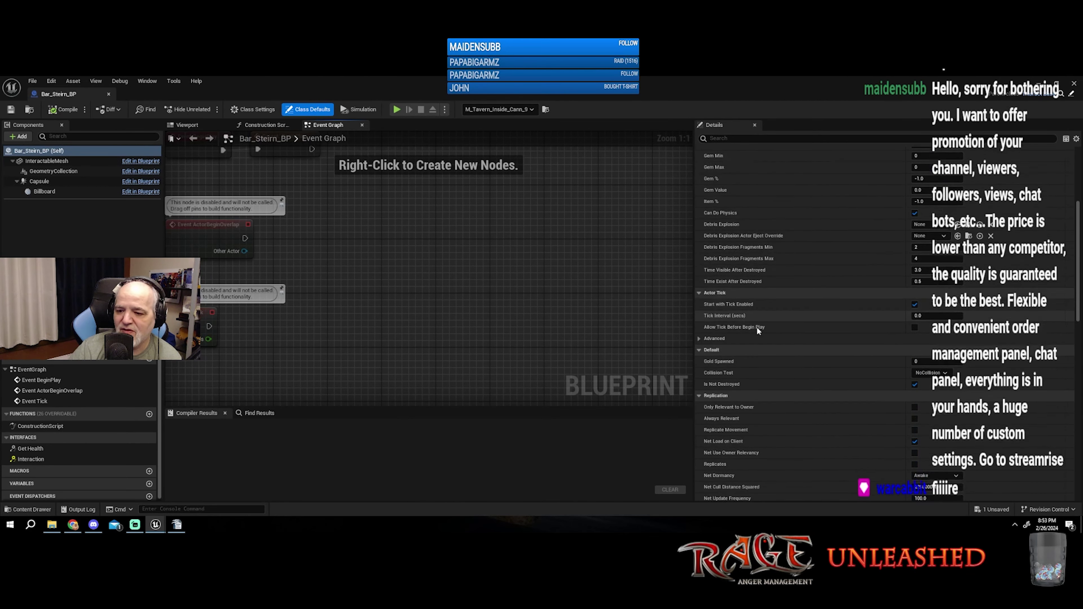
{"action": "scroll", "coordinate": [757, 327], "scroll_direction": "down", "scroll_amount": 20}
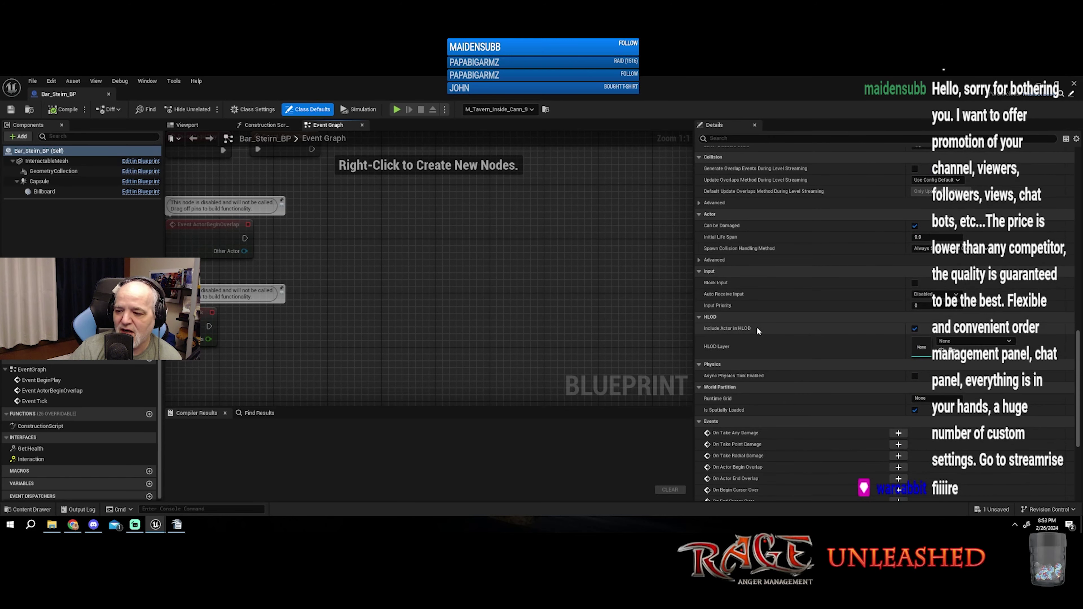
{"action": "scroll", "coordinate": [757, 327], "scroll_direction": "up", "scroll_amount": 19}
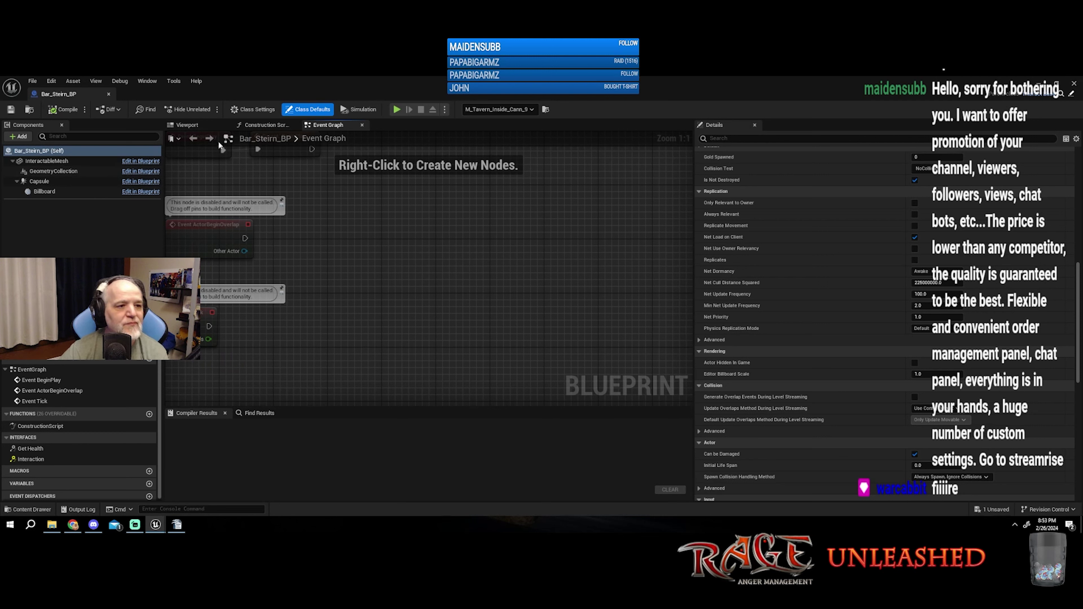
{"action": "left_click", "coordinate": [1075, 83]}
Step: Open the AM_Level_05 level from the Maps folder
{"action": "left_click_drag", "start_coordinate": [556, 339], "coordinate": [553, 427]}
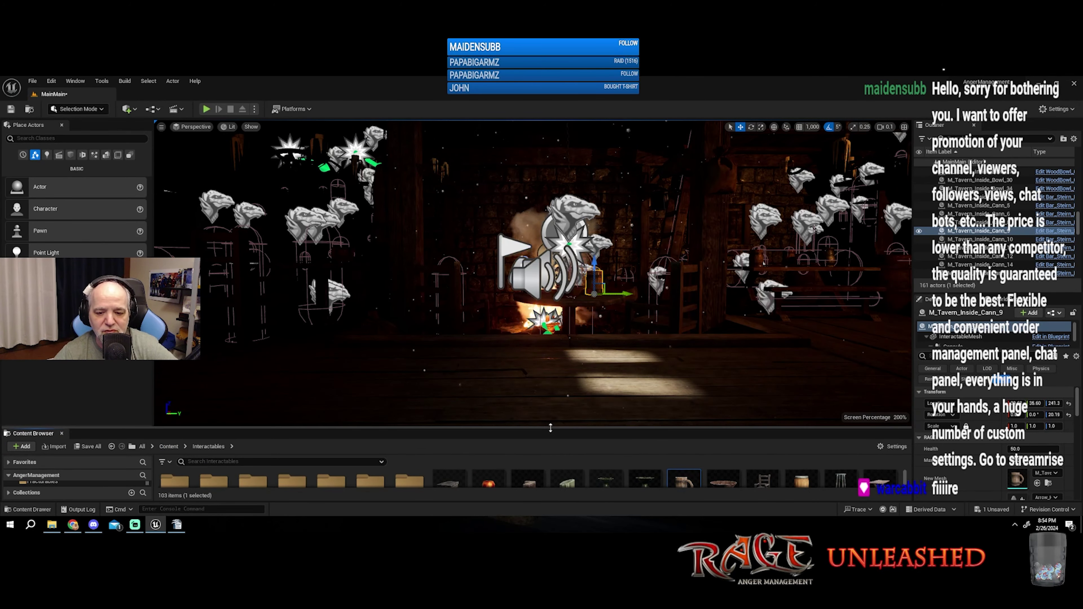
{"action": "left_click_drag", "start_coordinate": [544, 433], "coordinate": [543, 315]}
{"action": "left_click", "coordinate": [168, 329]}
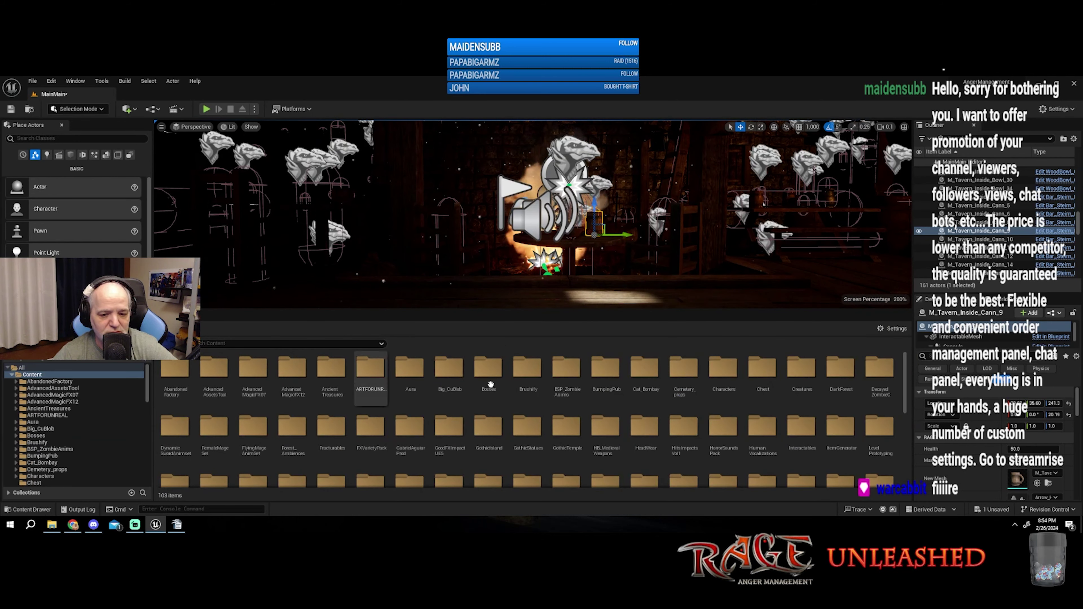
{"action": "scroll", "coordinate": [554, 409], "scroll_direction": "down", "scroll_amount": 2}
{"action": "double_click", "coordinate": [410, 420]}
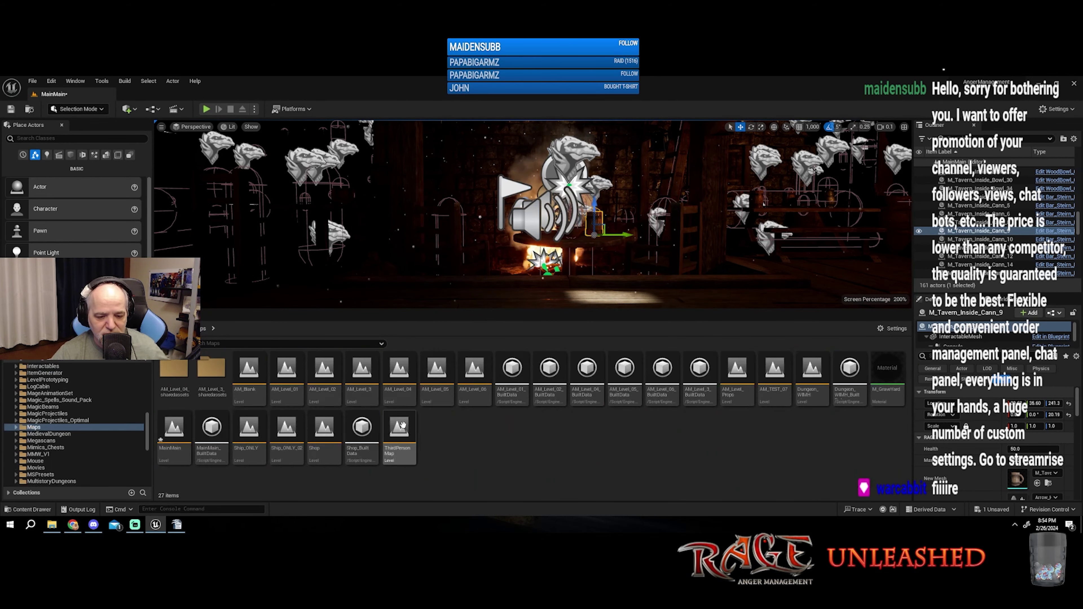
{"action": "double_click", "coordinate": [444, 380]}
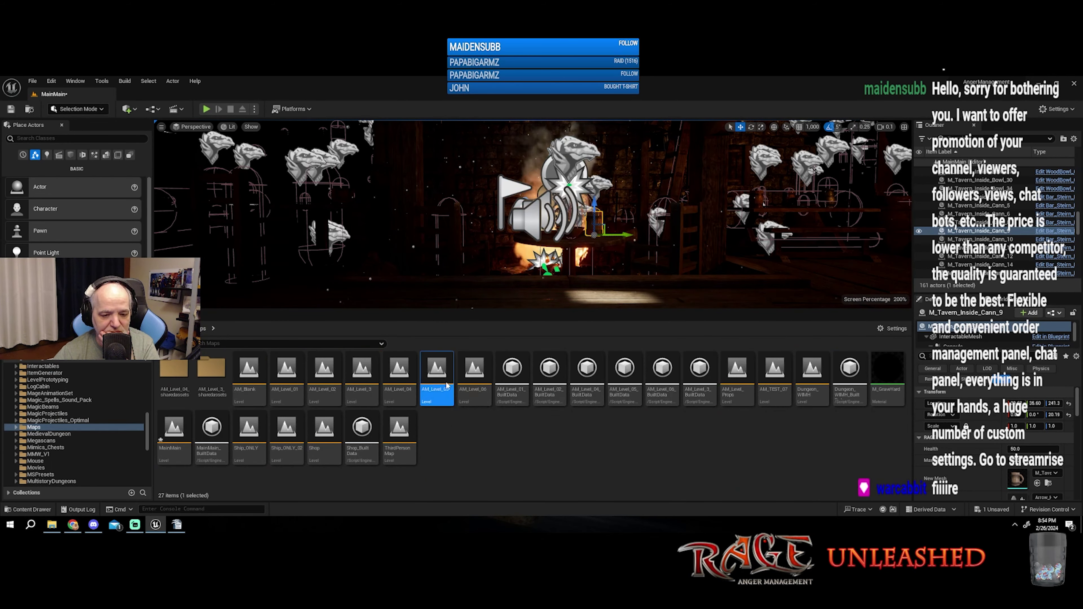
{"action": "left_click", "coordinate": [572, 397]}
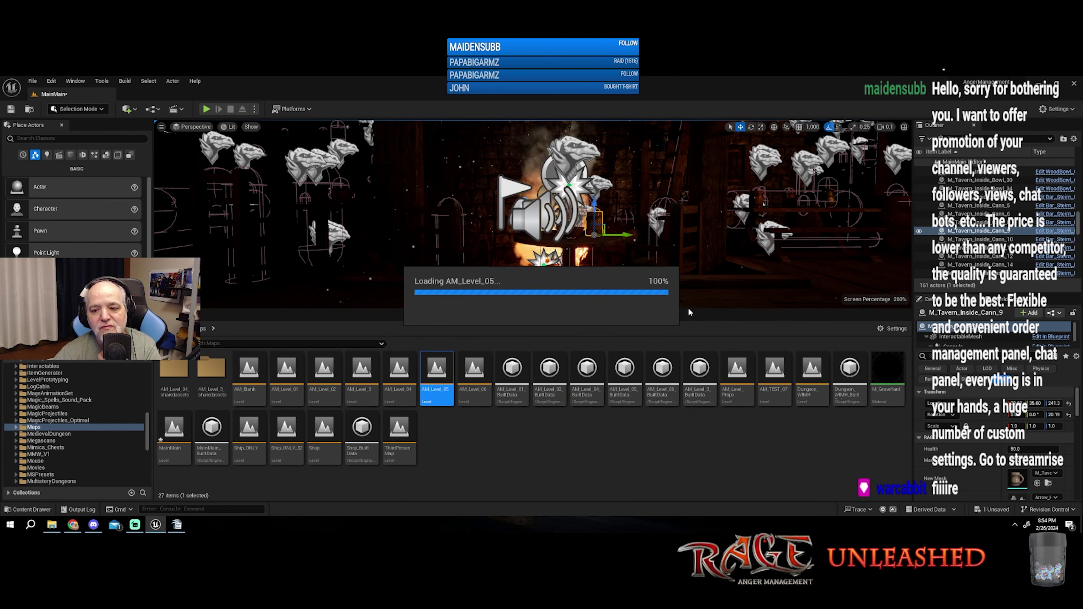
Step: Enlarge the viewport and inspect the beach village up to the stone well ringed with stools, selecting and deselecting the plane inside the well
{"action": "left_click_drag", "start_coordinate": [689, 310], "coordinate": [689, 441]}
{"action": "right_click_drag", "start_coordinate": [532, 280], "coordinate": [324, 312]}
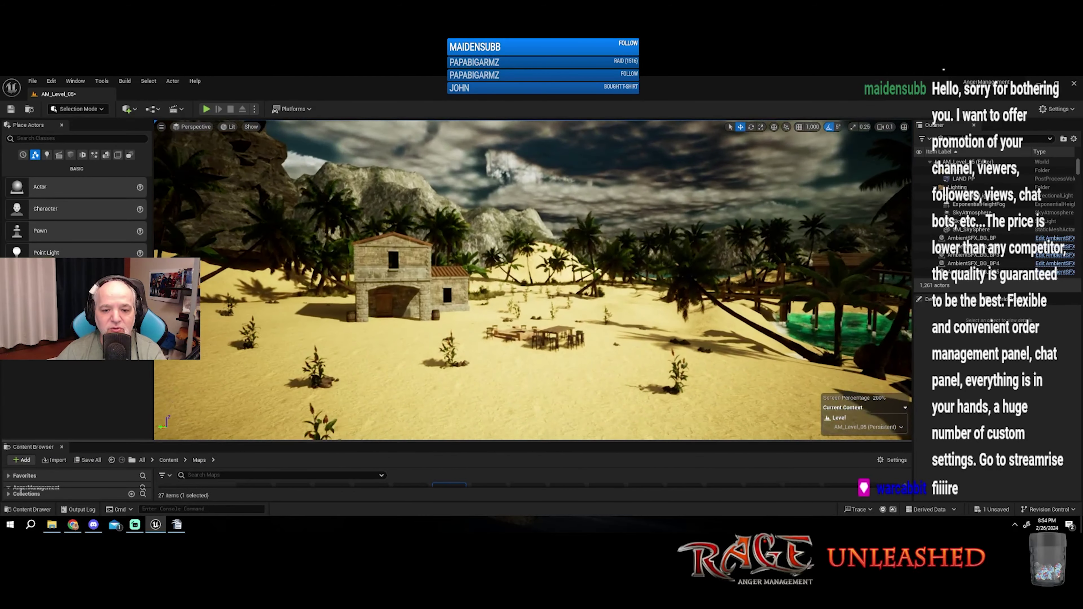
{"action": "right_click_drag", "start_coordinate": [626, 325], "coordinate": [518, 354]}
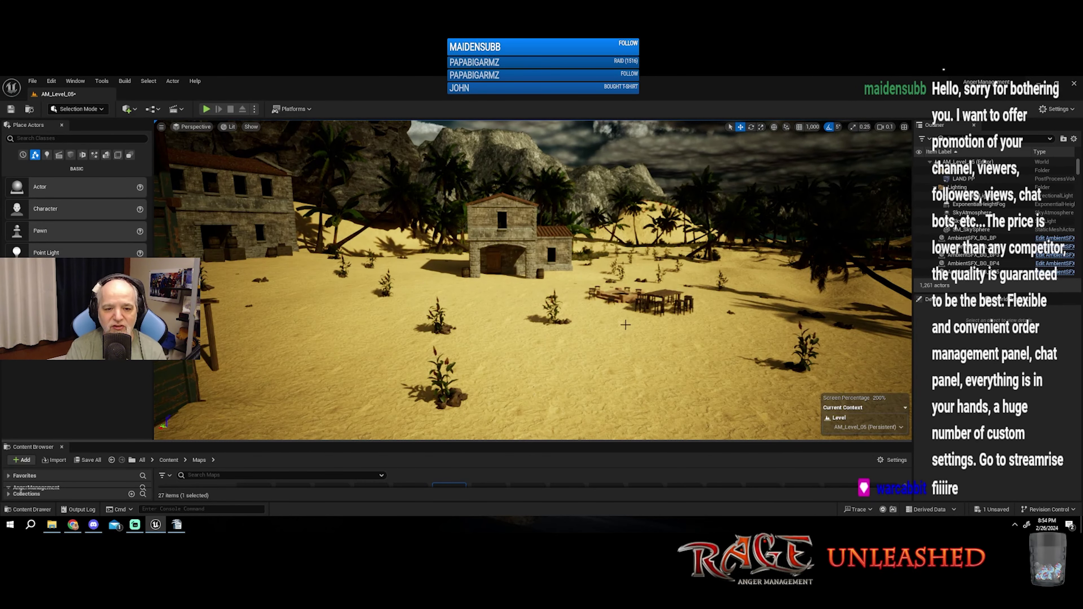
{"action": "right_click_drag", "start_coordinate": [518, 353], "coordinate": [559, 307]}
{"action": "scroll", "coordinate": [559, 307], "scroll_direction": "up", "scroll_amount": 1}
{"action": "key", "text": "w"}
{"action": "left_click", "coordinate": [560, 308]}
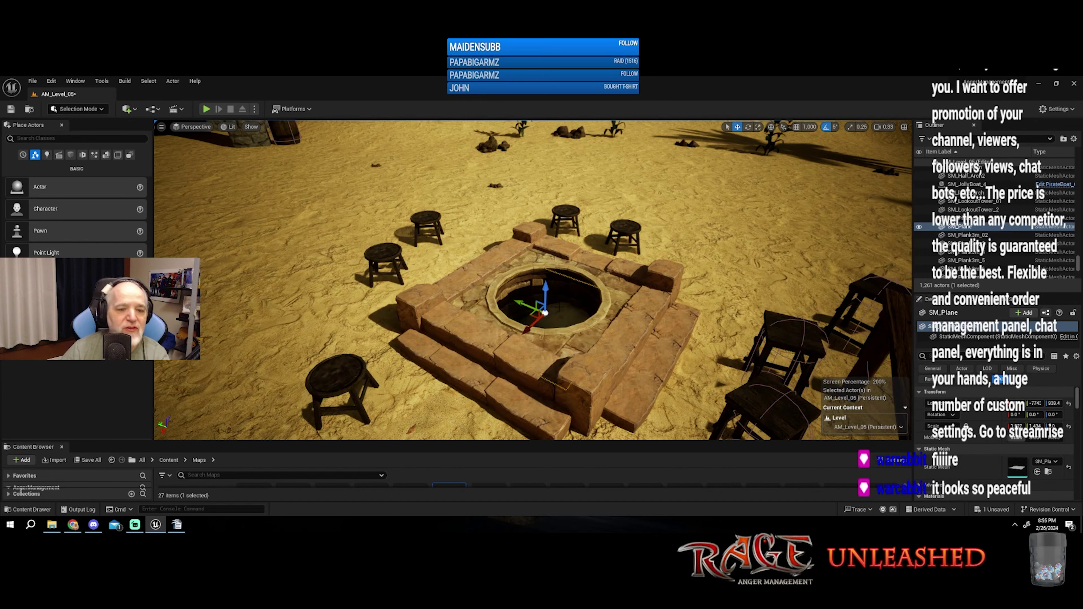
{"action": "right_click_drag", "start_coordinate": [465, 285], "coordinate": [465, 247]}
{"action": "key", "text": "Escape"}
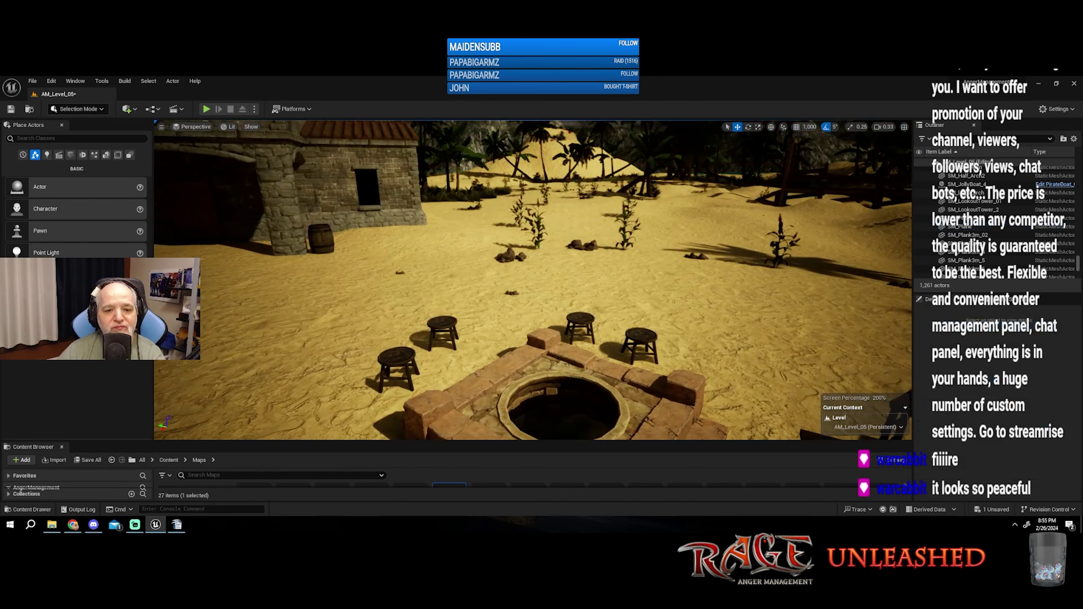
Step: Select the two-storey stone building, raise the camera speed to 1, and survey the island and pirate ship from above
{"action": "right_click_drag", "start_coordinate": [464, 285], "coordinate": [337, 192]}
{"action": "key", "text": "w"}
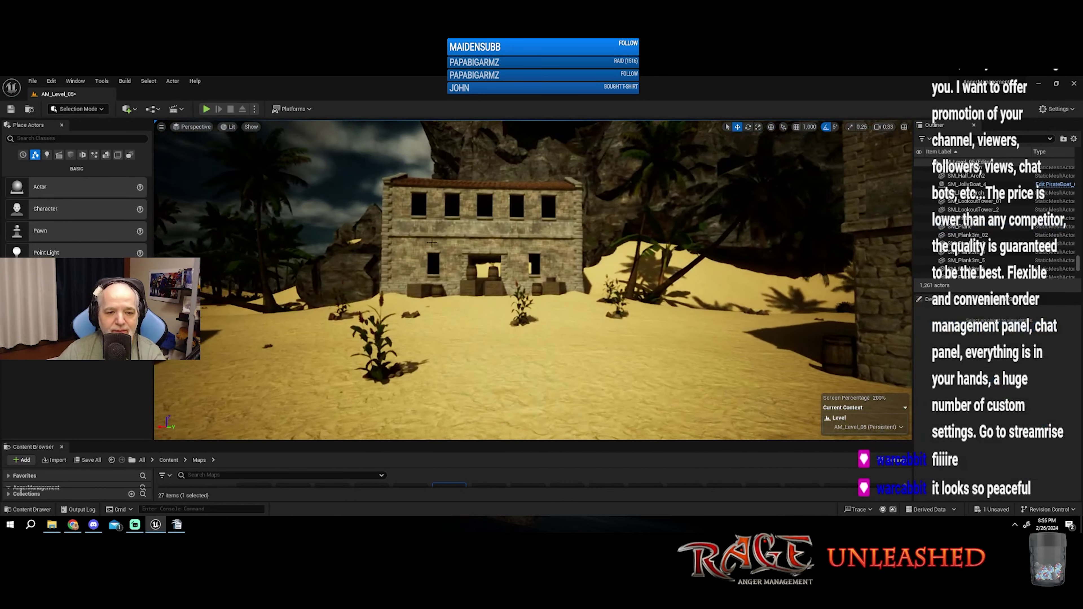
{"action": "left_click", "coordinate": [482, 243]}
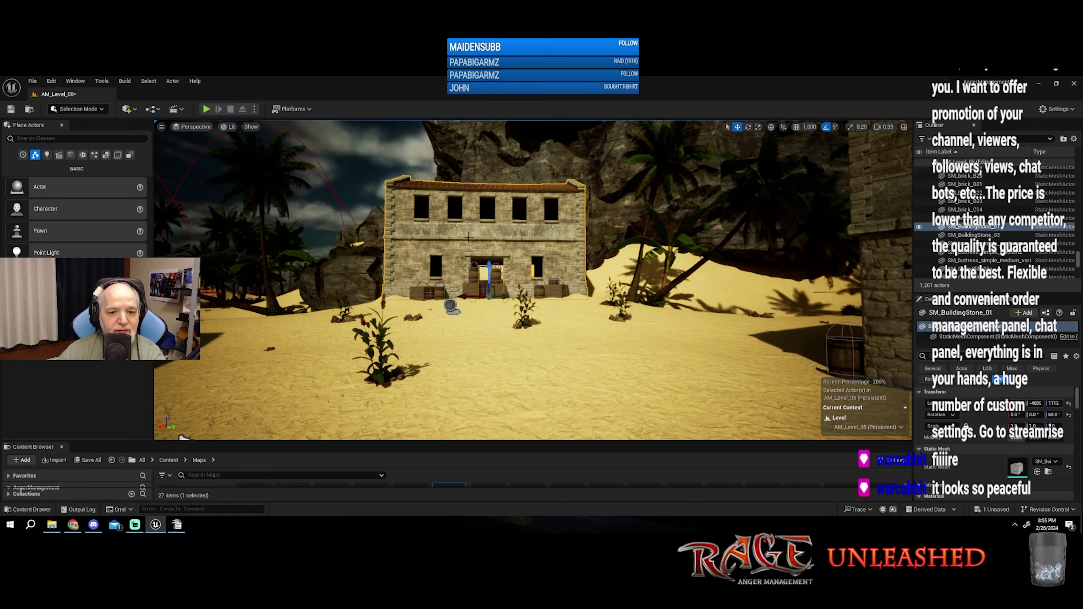
{"action": "right_click_drag", "start_coordinate": [482, 243], "coordinate": [375, 140]}
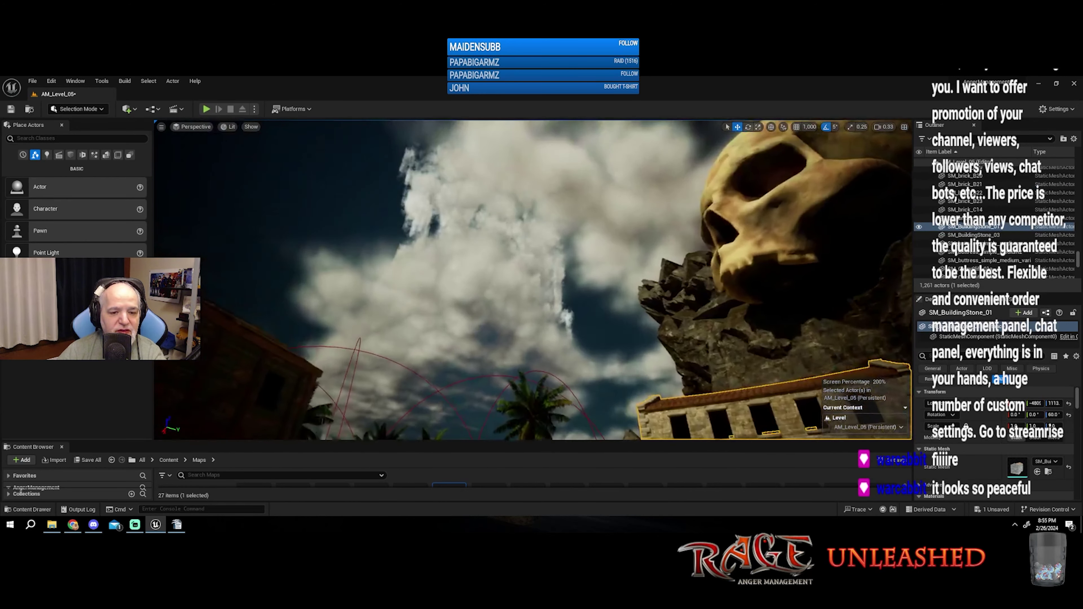
{"action": "left_click", "coordinate": [886, 126]}
{"action": "right_click_drag", "start_coordinate": [533, 279], "coordinate": [473, 216]}
{"action": "key", "text": "s"}
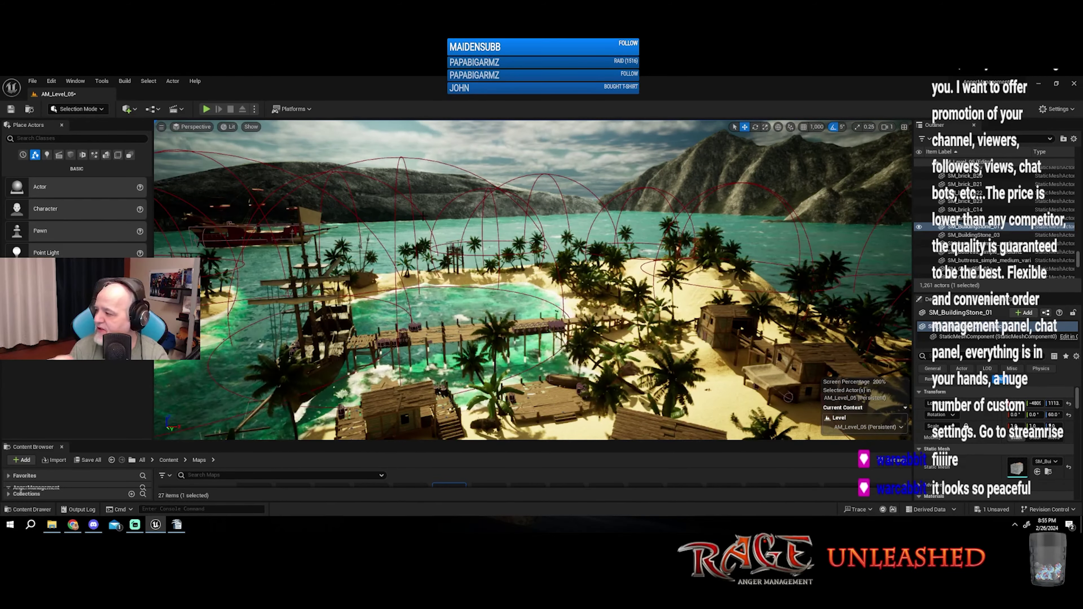
Step: Play-test AM_Level_05, walking the skeleton from the pier across the beach and through the grass toward the wooden house
{"action": "right_click_drag", "start_coordinate": [475, 234], "coordinate": [475, 312]}
{"action": "left_click", "coordinate": [206, 109]}
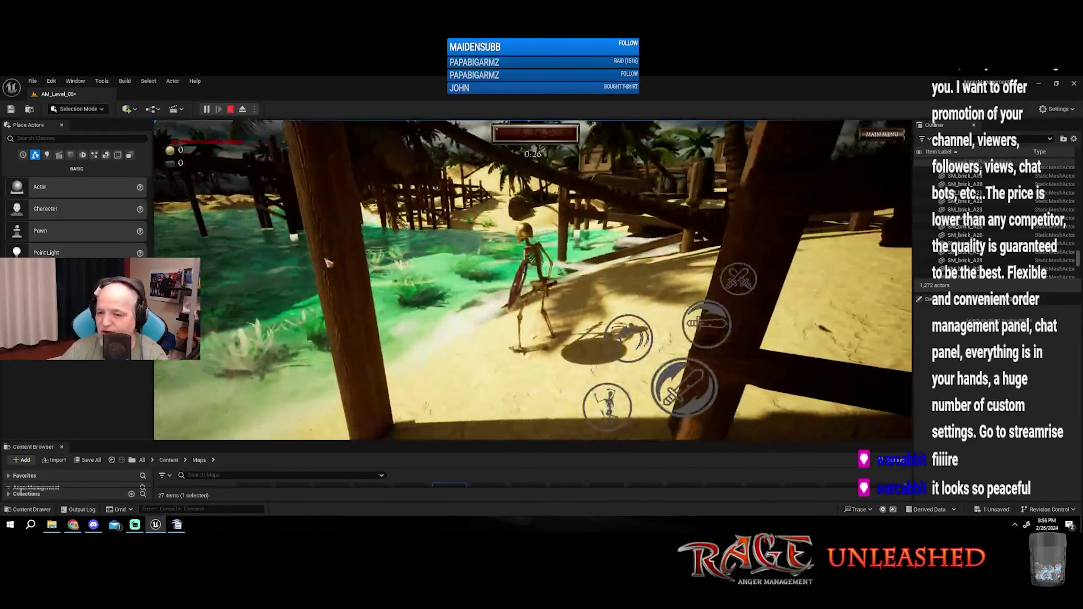
{"action": "left_click_drag", "start_coordinate": [341, 259], "coordinate": [408, 250]}
{"action": "key", "text": "w"}
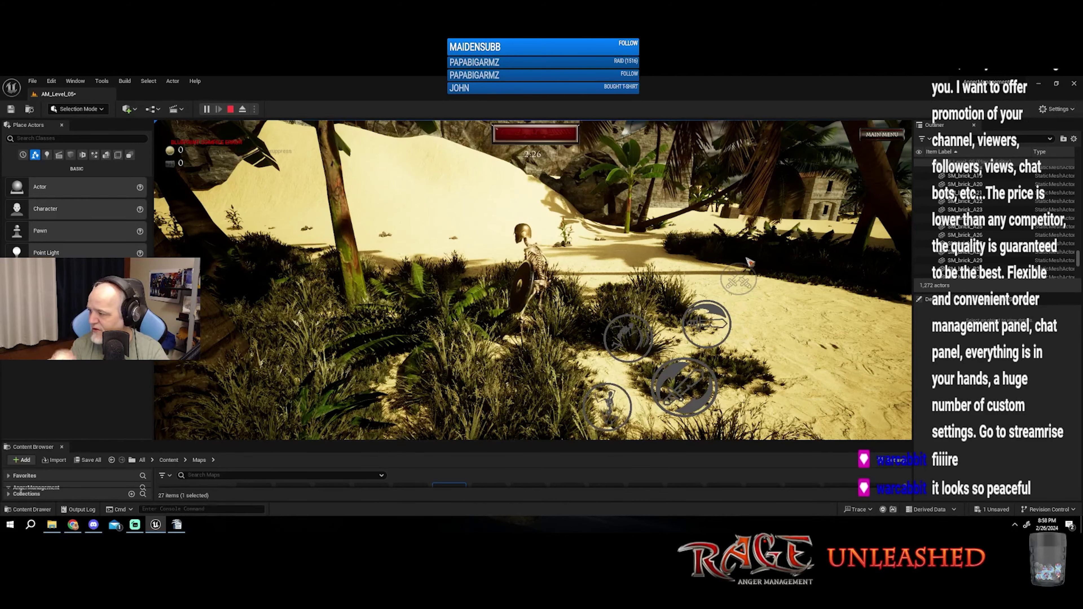
{"action": "left_click_drag", "start_coordinate": [750, 261], "coordinate": [568, 287]}
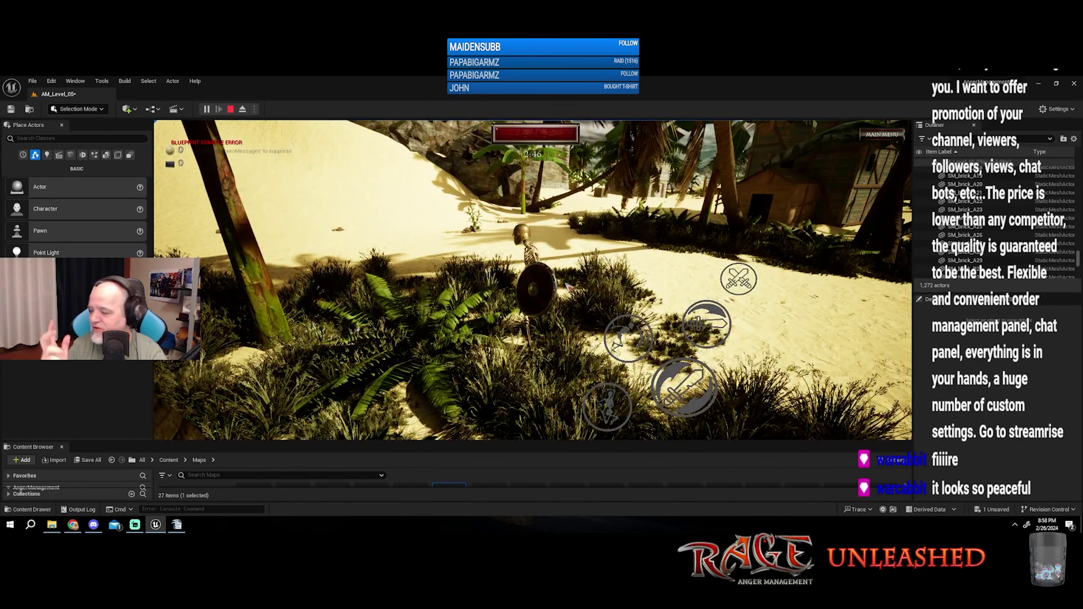
{"action": "key", "text": "w"}
{"action": "left_click_drag", "start_coordinate": [565, 284], "coordinate": [611, 266]}
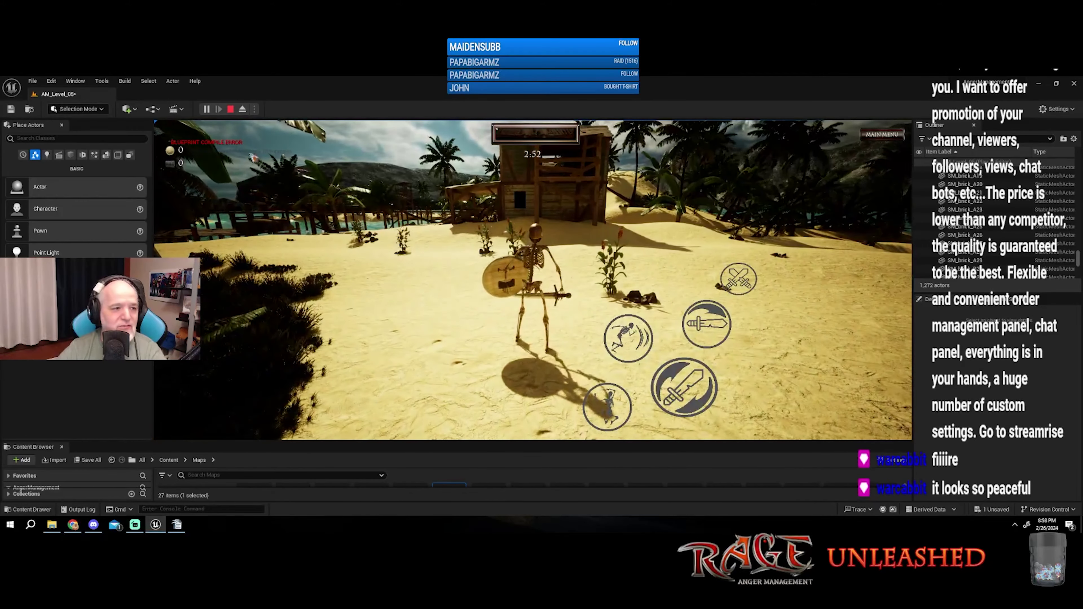
Step: Search the placeable actors for "plane" and try adding a plane to the level while it is running
{"action": "left_click", "coordinate": [93, 141]}
{"action": "type", "text": "plane"}
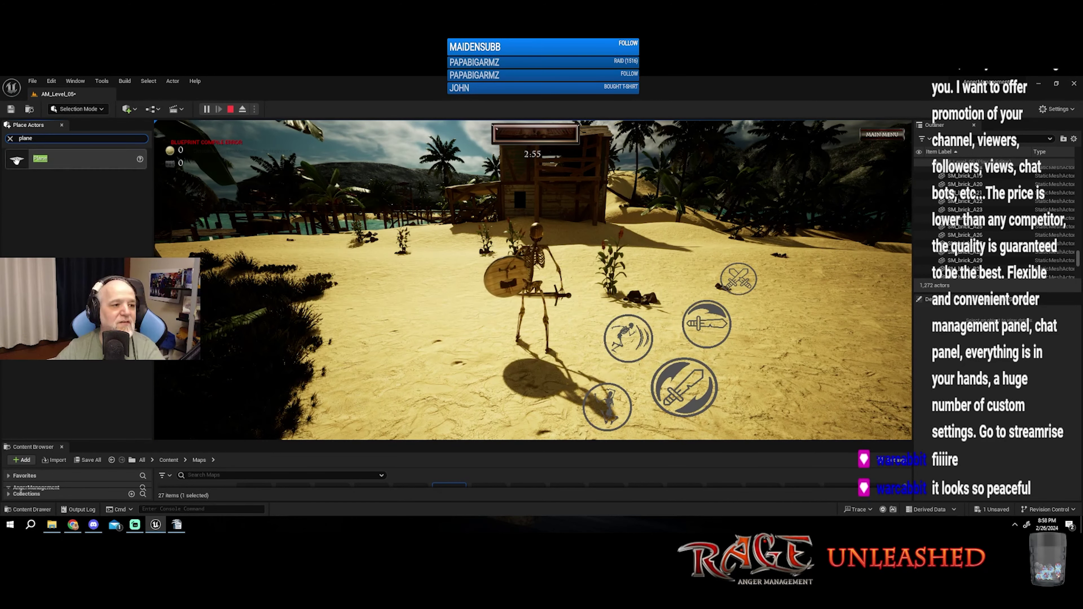
{"action": "left_click", "coordinate": [476, 214]}
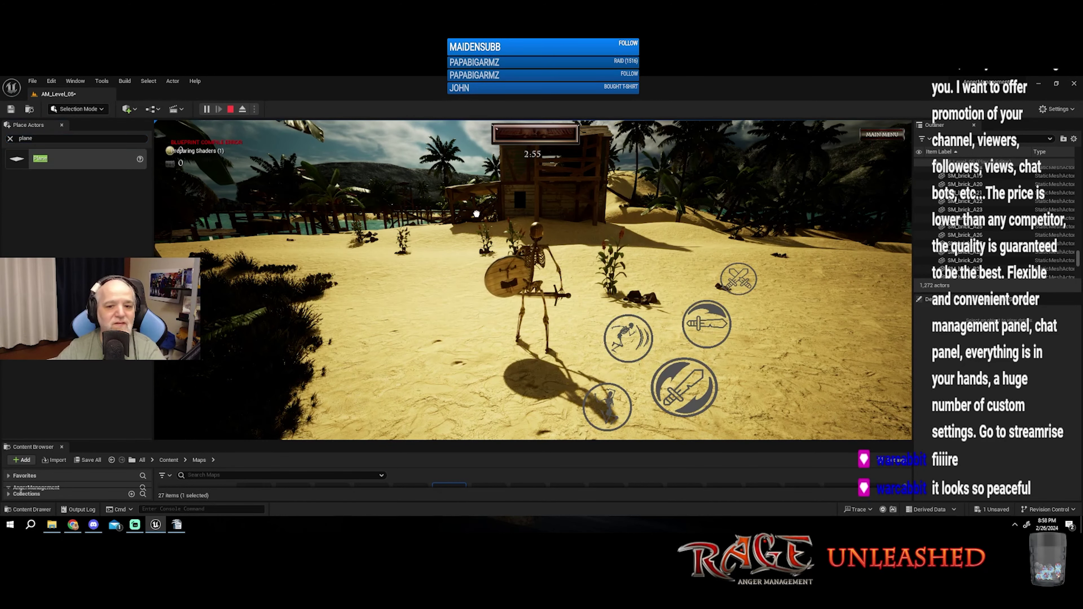
{"action": "left_click_drag", "start_coordinate": [563, 263], "coordinate": [566, 275]}
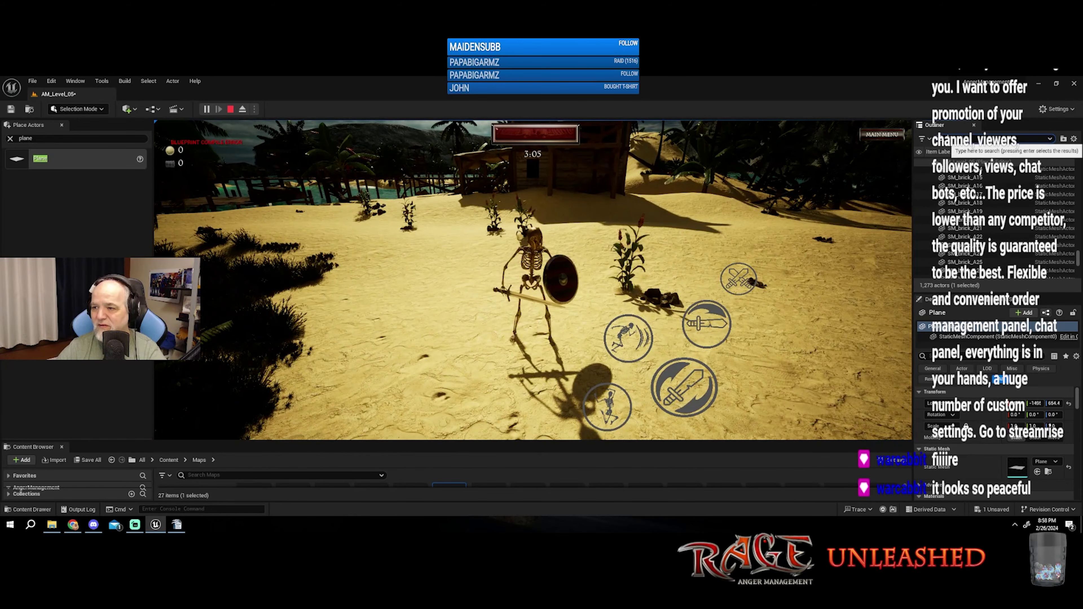
Step: Filter the Outliner for plane actors, then end the play session and close the message log
{"action": "type", "text": "lane"}
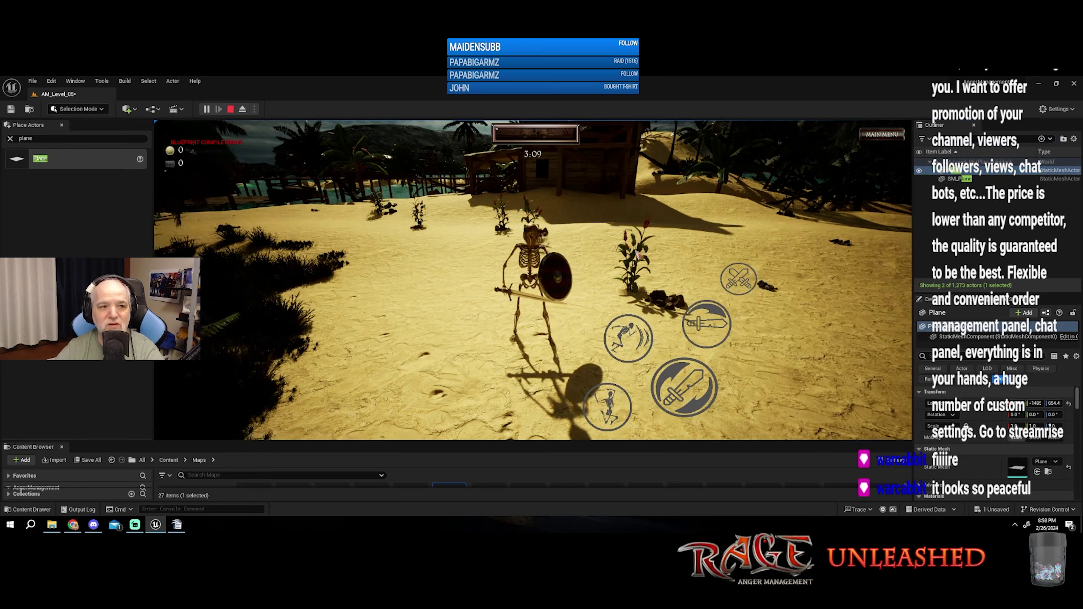
{"action": "left_click_drag", "start_coordinate": [638, 255], "coordinate": [548, 253]}
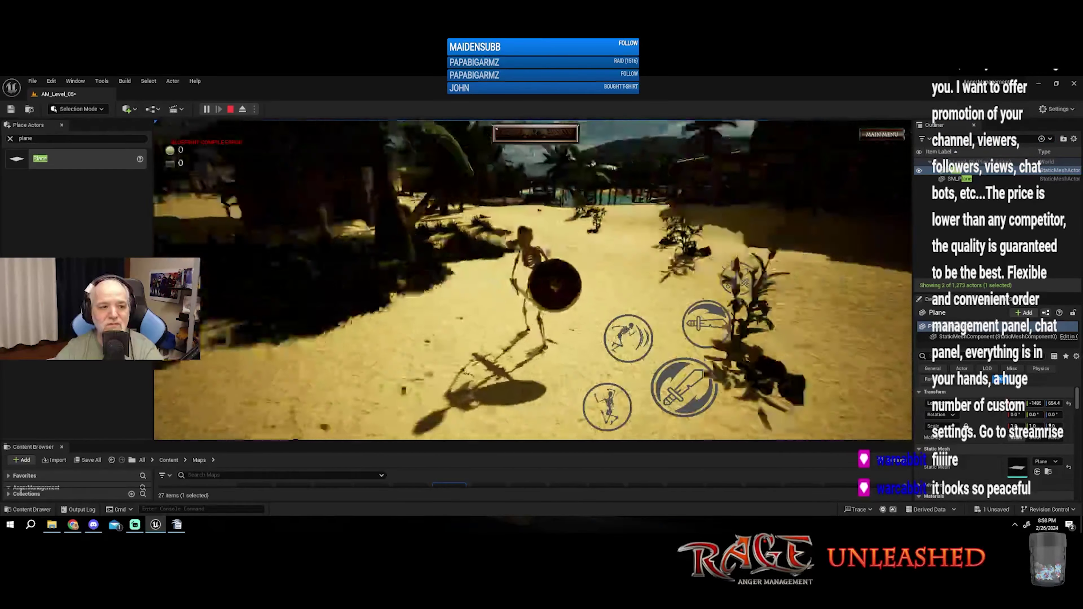
{"action": "key", "text": "Escape"}
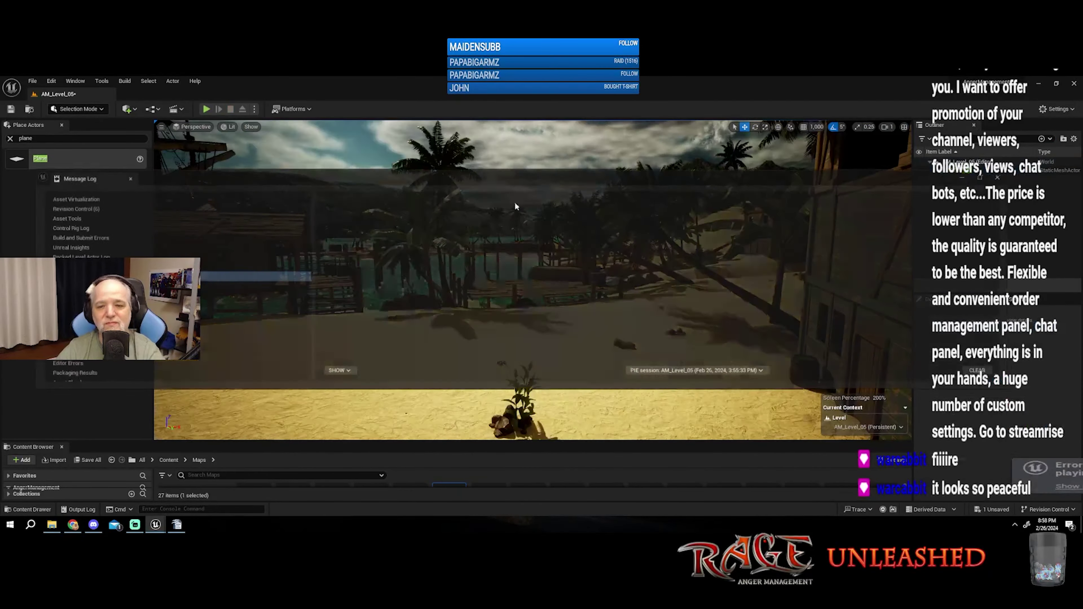
{"action": "left_click", "coordinate": [1003, 177]}
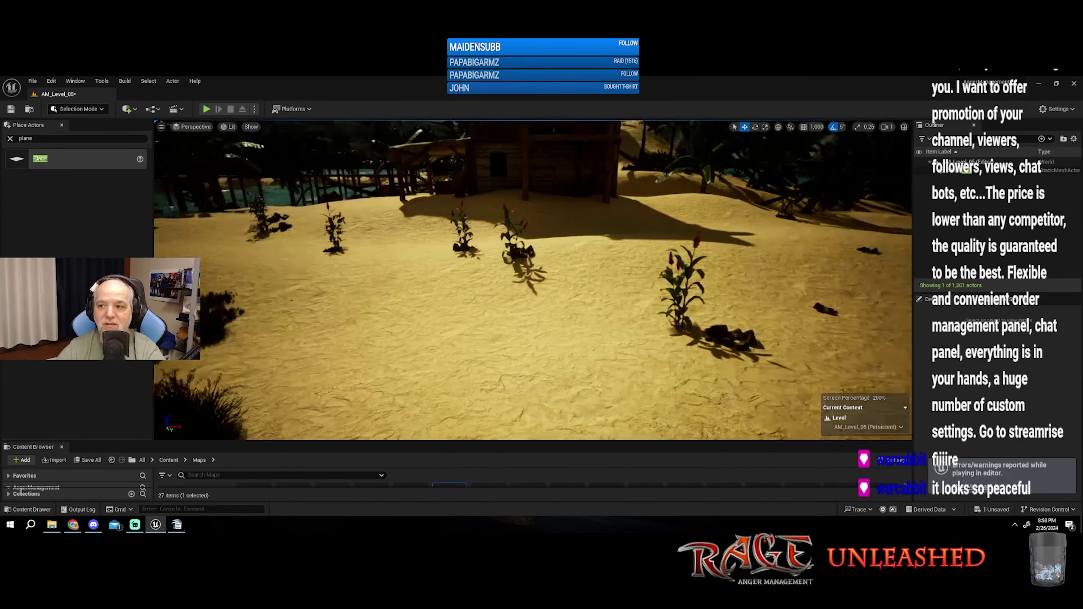
Step: Select SM_Plane in the Outliner and inspect the open sand in front of the two-storey stone building
{"action": "left_click", "coordinate": [956, 173]}
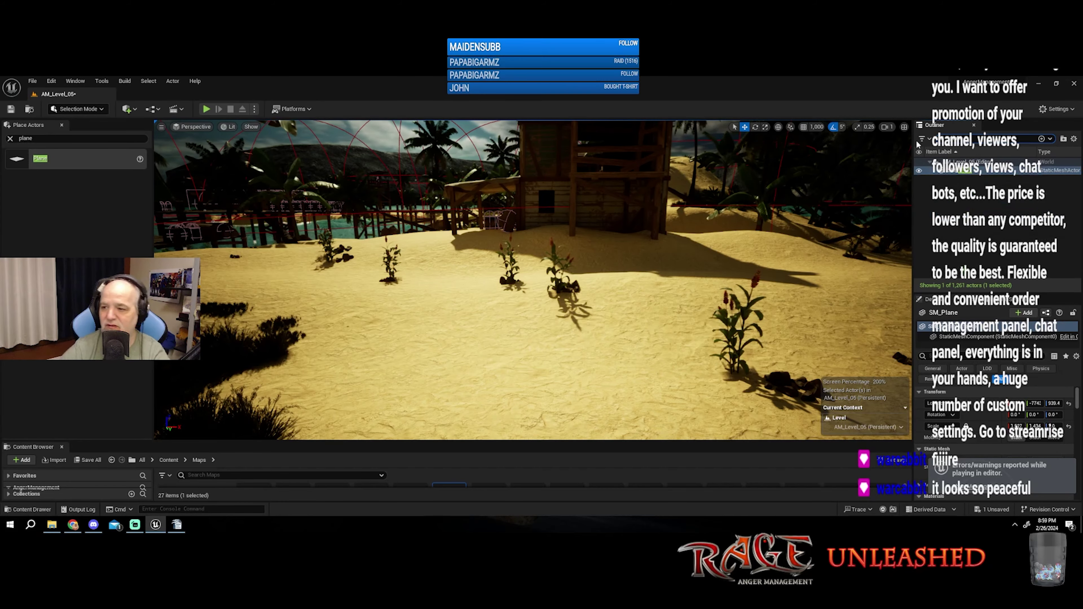
{"action": "left_click", "coordinate": [968, 172]}
{"action": "right_click_drag", "start_coordinate": [758, 216], "coordinate": [499, 160]}
{"action": "key", "text": "w"}
{"action": "key", "text": "w"}
{"action": "mouse_move", "coordinate": [532, 280]}
{"action": "right_mouse_down"}
{"action": "mouse_move", "coordinate": [802, 295]}
{"action": "mouse_move", "coordinate": [522, 280]}
{"action": "right_mouse_up"}
{"action": "key", "text": "w"}
{"action": "key", "text": "s"}
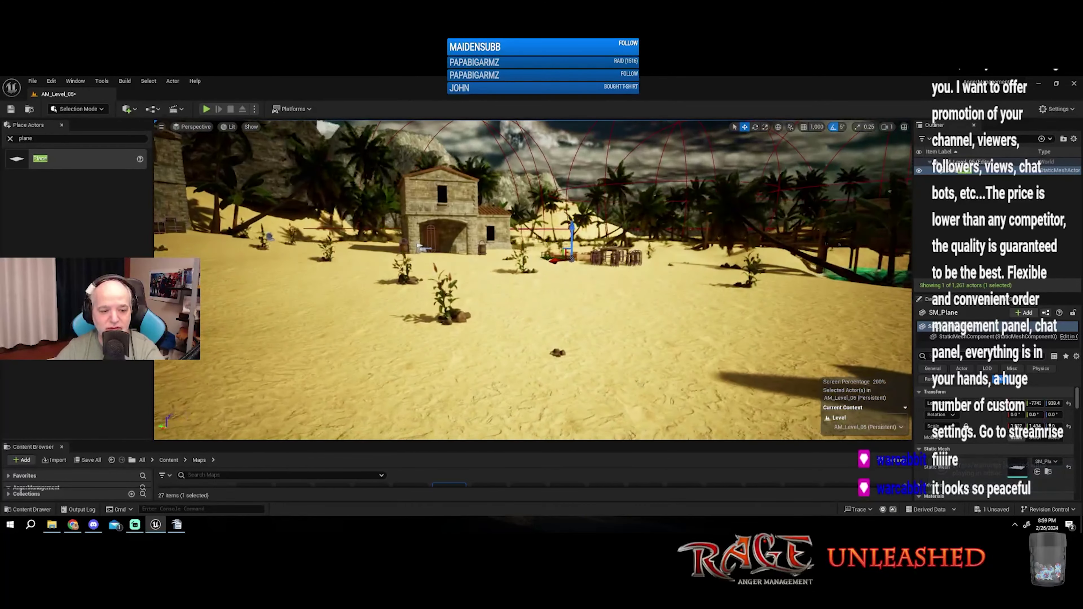
Step: Place a plane on the open sand before the stone building and scale it up uniformly into a large pond-sized square
{"action": "left_click_drag", "start_coordinate": [18, 160], "coordinate": [279, 298]}
{"action": "left_click_drag", "start_coordinate": [523, 314], "coordinate": [523, 314]}
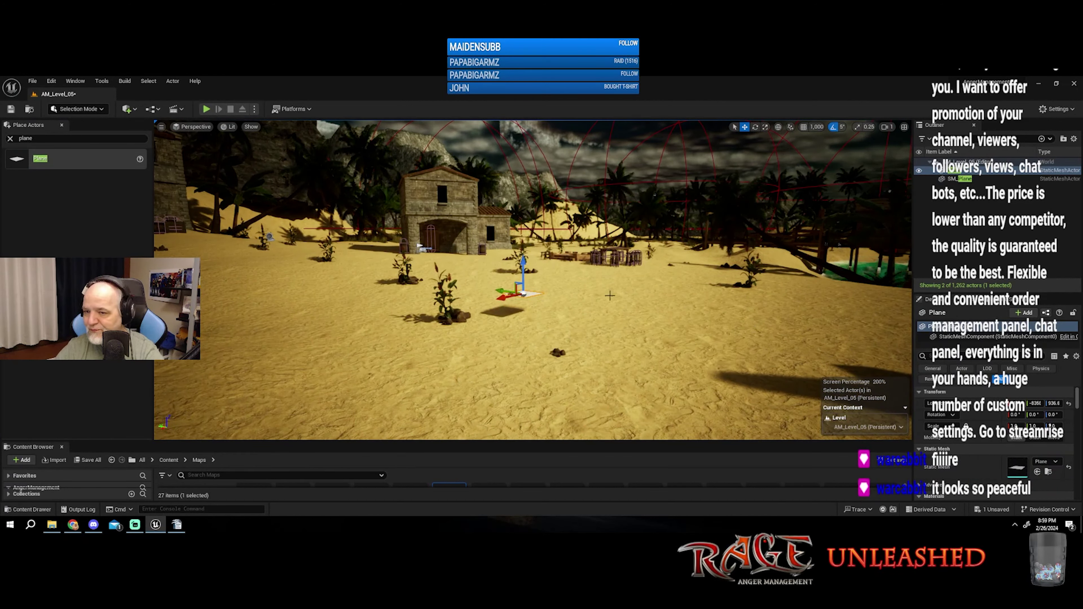
{"action": "left_click", "coordinate": [766, 128]}
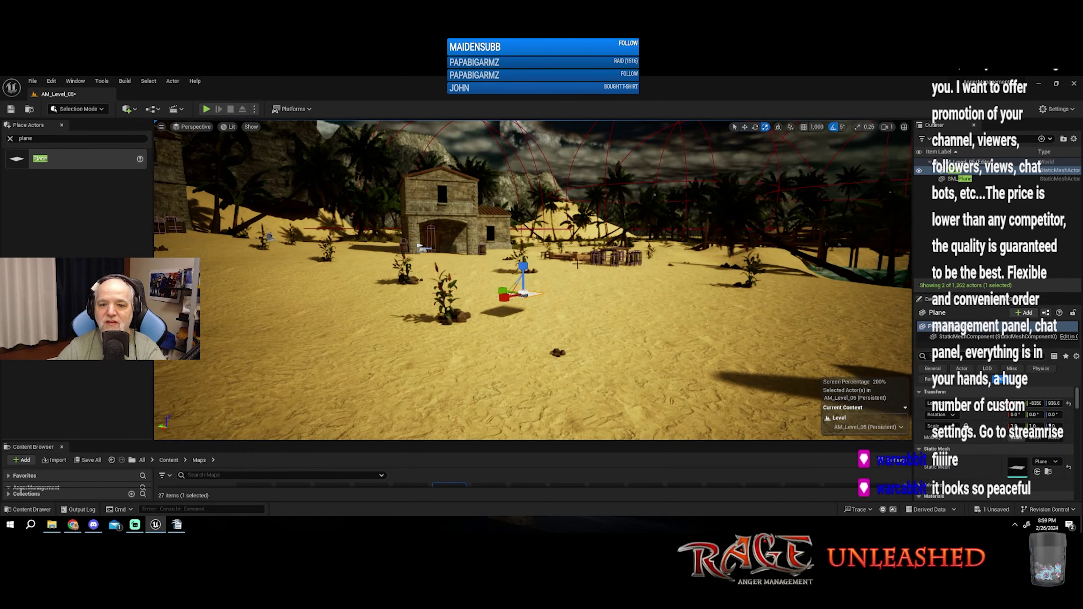
{"action": "left_click_drag", "start_coordinate": [523, 294], "coordinate": [657, 262]}
{"action": "left_click_drag", "start_coordinate": [606, 291], "coordinate": [612, 291]}
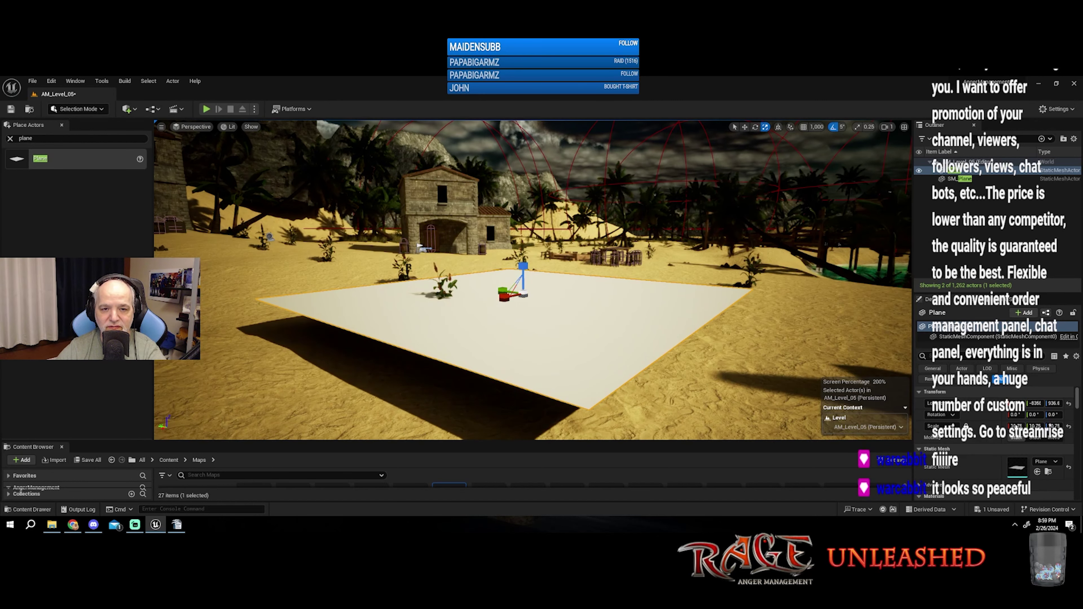
Step: Lower the enlarged plane slightly toward the sand and clear the placeable-actor search
{"action": "left_click", "coordinate": [745, 127]}
{"action": "mouse_move", "coordinate": [524, 266]}
{"action": "left_mouse_down"}
{"action": "mouse_move", "coordinate": [526, 279]}
{"action": "mouse_move", "coordinate": [528, 270]}
{"action": "left_mouse_up"}
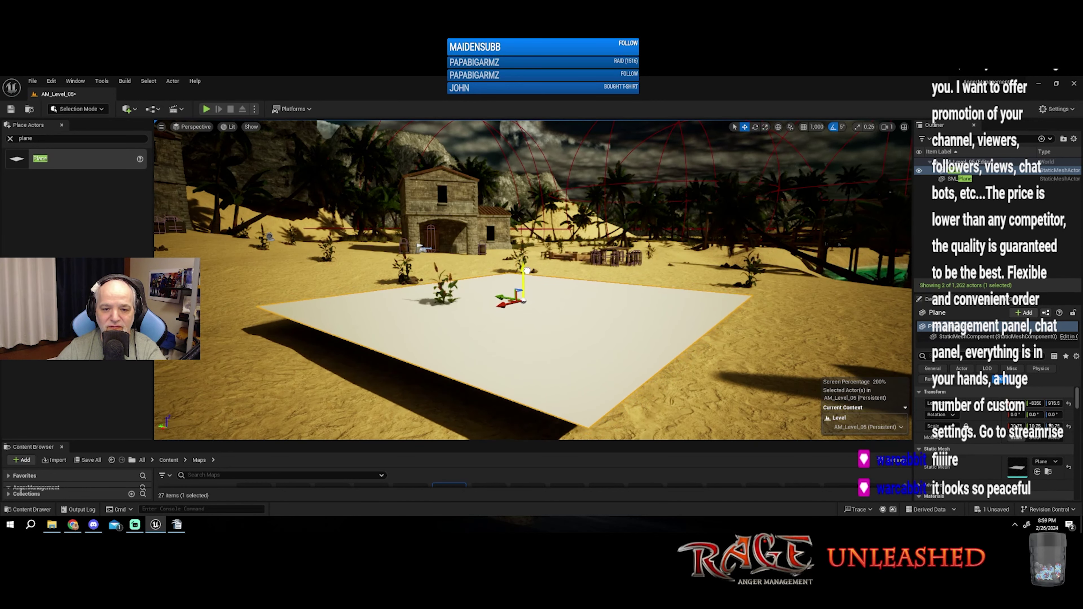
{"action": "left_click", "coordinate": [10, 139]}
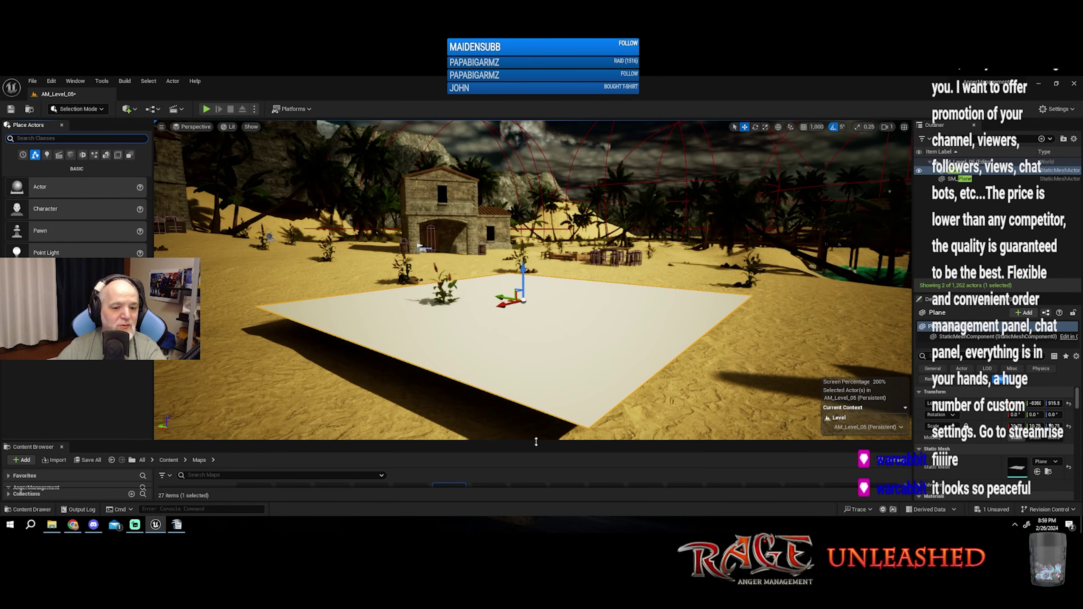
Step: Search the whole Content folder for "water" and apply the M_Swamp_Inst material to the plane
{"action": "left_click_drag", "start_coordinate": [537, 444], "coordinate": [530, 339]}
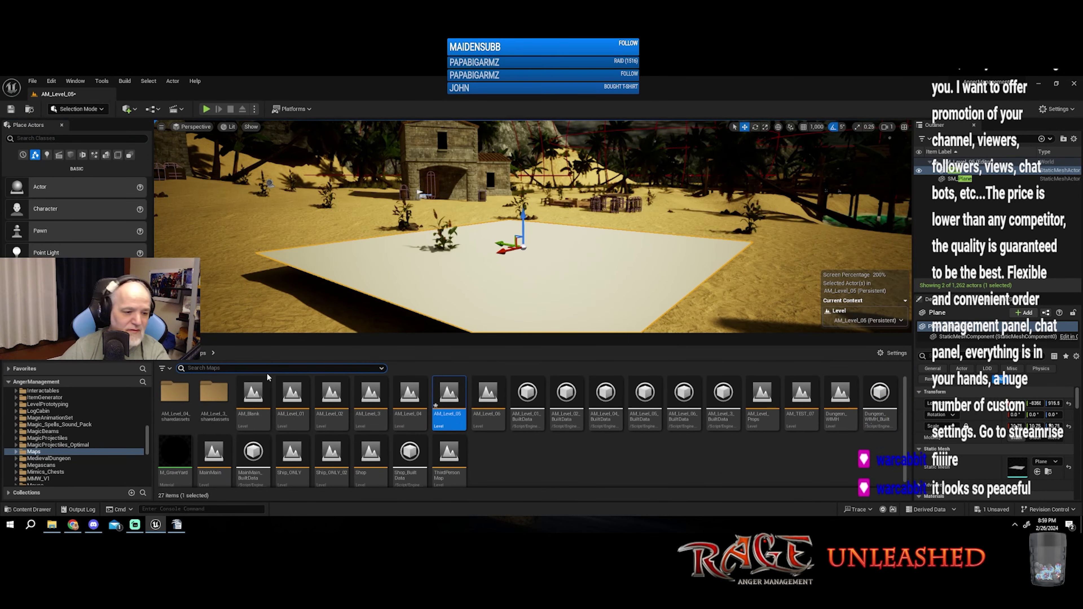
{"action": "left_click", "coordinate": [169, 353]}
{"action": "left_click", "coordinate": [204, 368]}
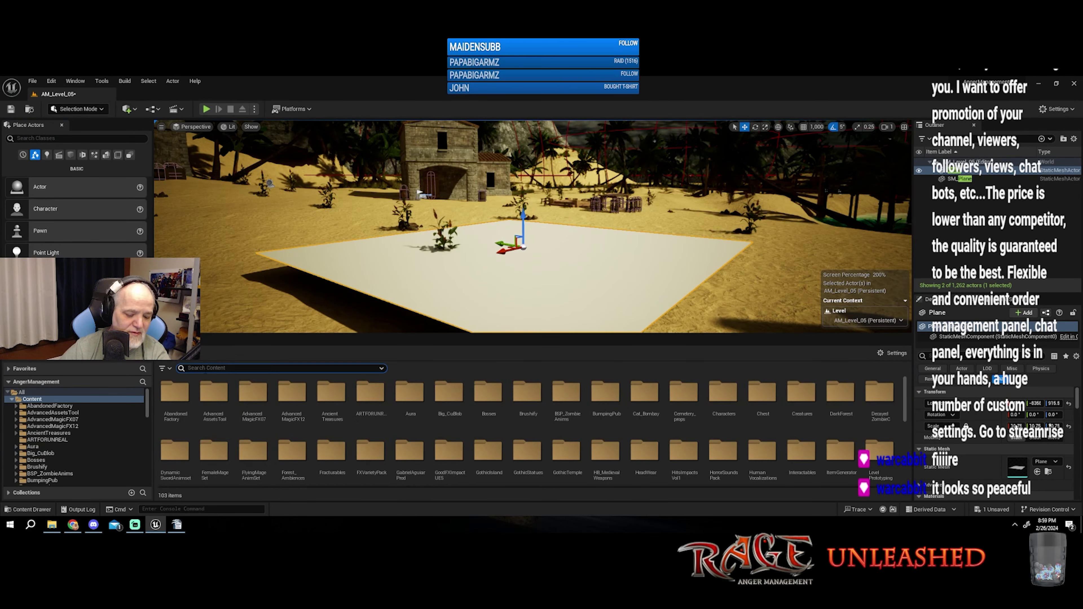
{"action": "type", "text": "water"}
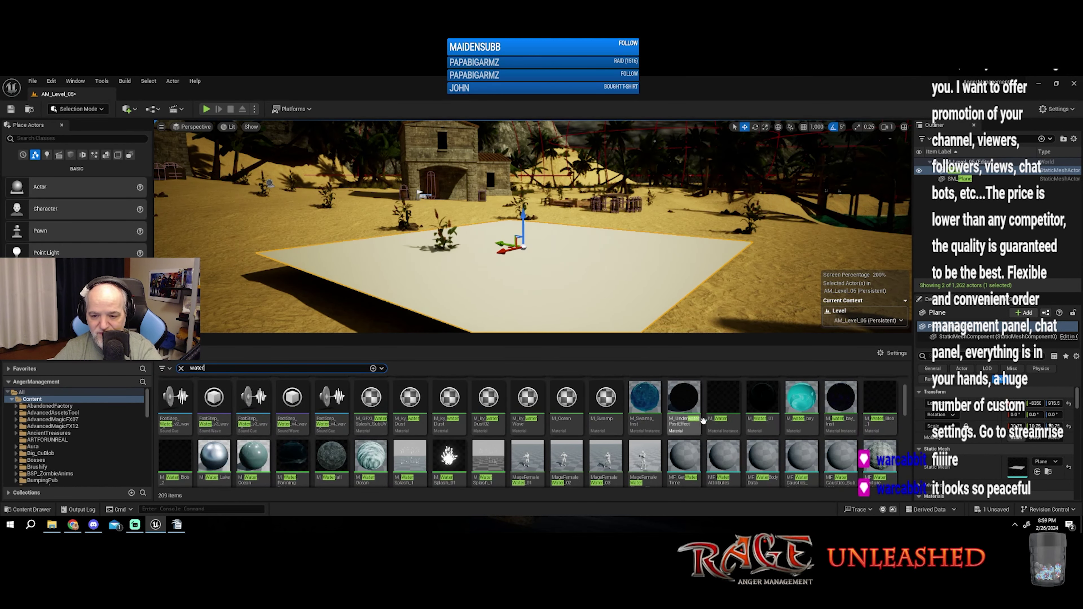
{"action": "left_click_drag", "start_coordinate": [645, 404], "coordinate": [593, 308]}
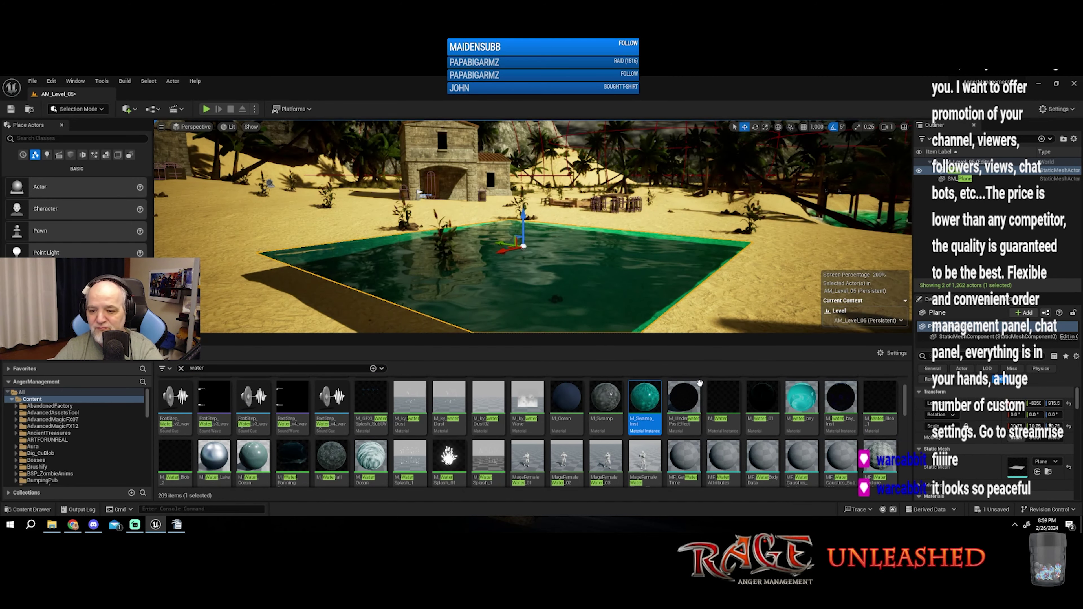
Step: Set the Phys Material of M_Swamp_Inst to Water, save the material instance, and minimize its editor
{"action": "double_click", "coordinate": [645, 399]}
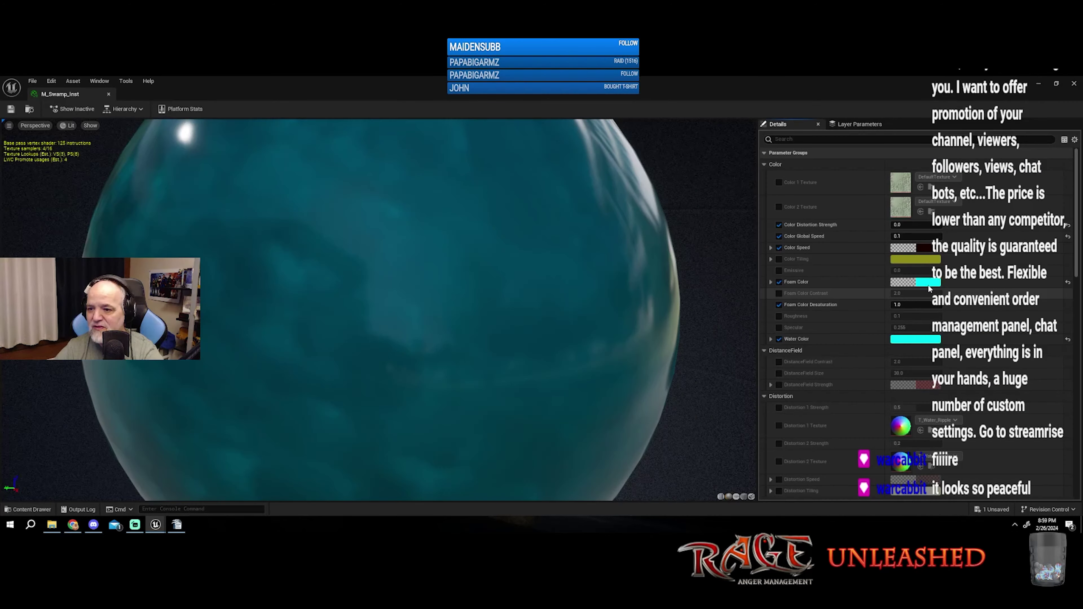
{"action": "scroll", "coordinate": [856, 286], "scroll_direction": "down", "scroll_amount": 15}
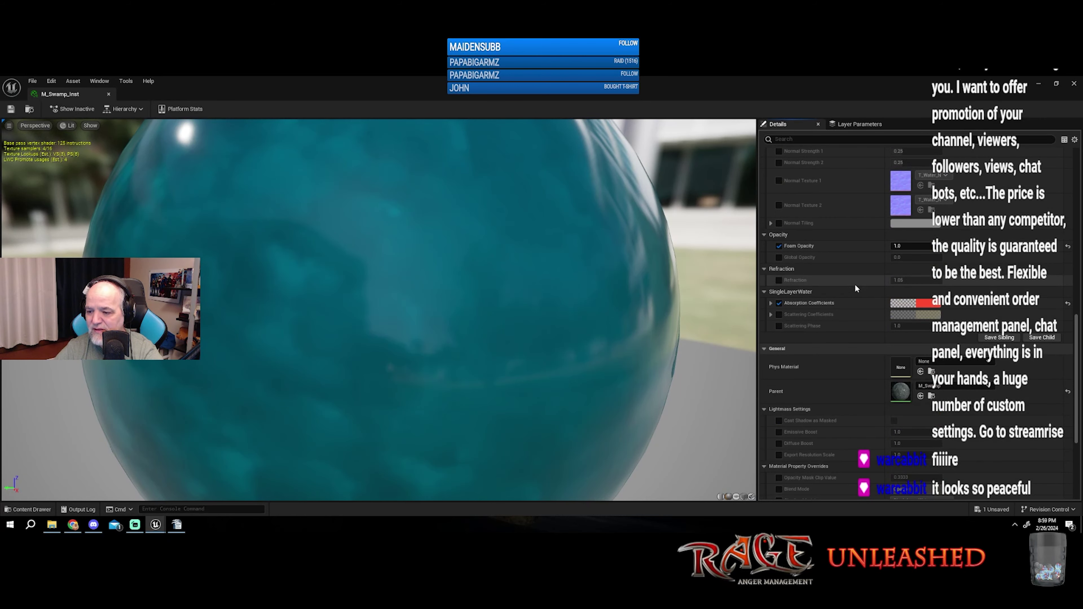
{"action": "scroll", "coordinate": [856, 286], "scroll_direction": "down", "scroll_amount": 5}
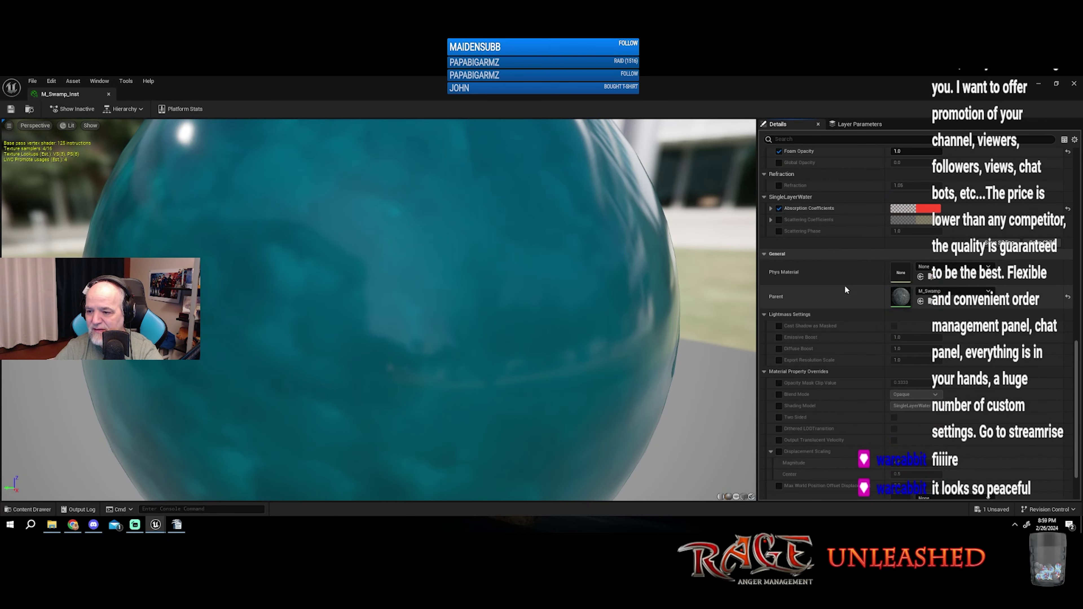
{"action": "left_click", "coordinate": [925, 269]}
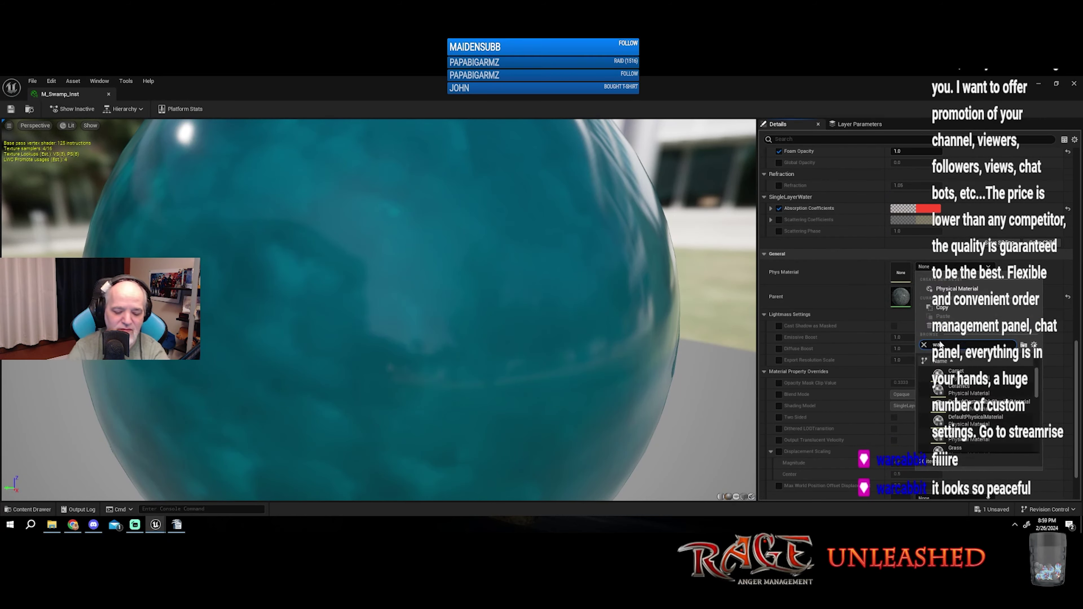
{"action": "type", "text": "wa"}
{"action": "left_click", "coordinate": [956, 374]}
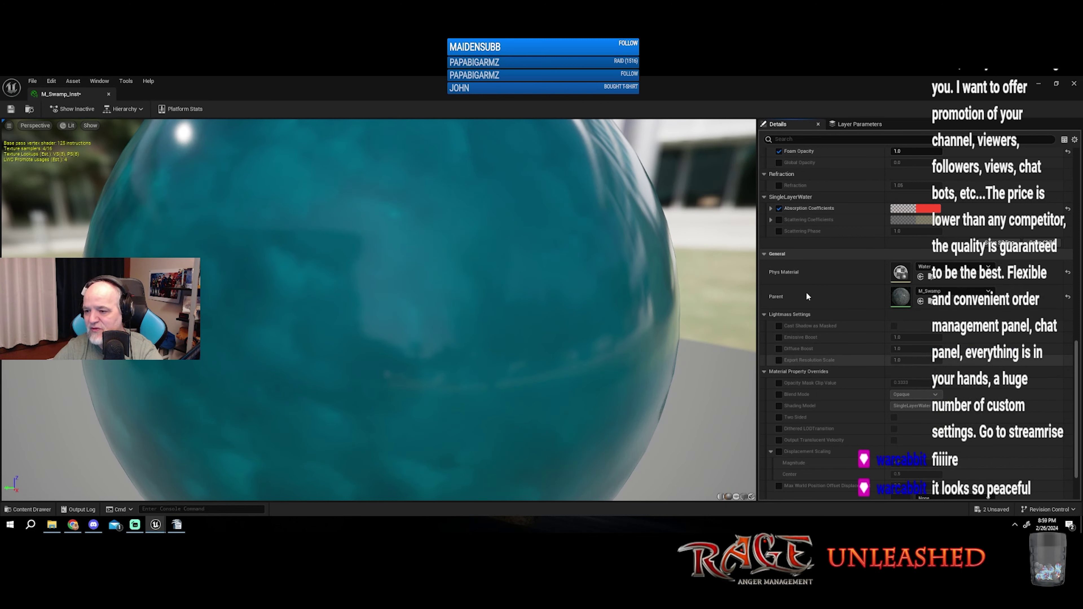
{"action": "left_click", "coordinate": [11, 109]}
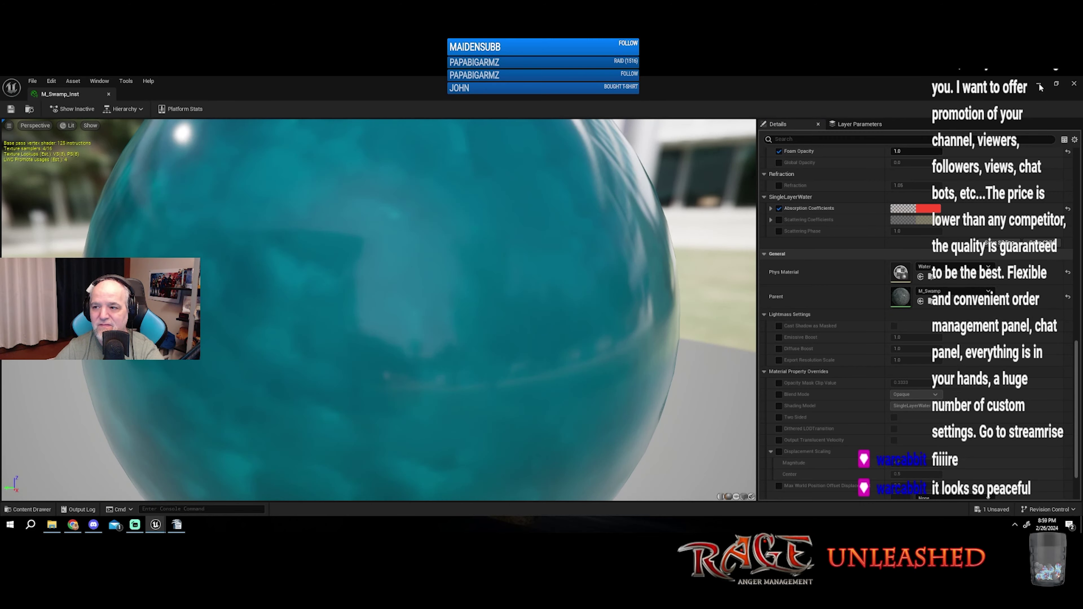
{"action": "left_click", "coordinate": [1039, 84]}
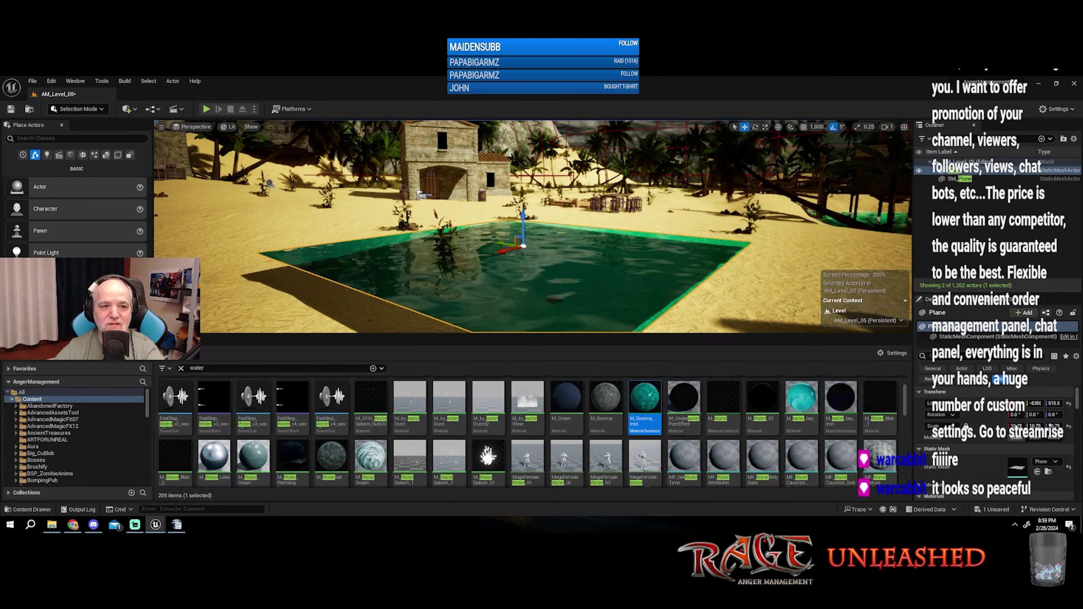
Step: Play-test the level despite the compile errors, walk the skeleton into the new pool, then end play and close the message log
{"action": "left_click", "coordinate": [206, 109]}
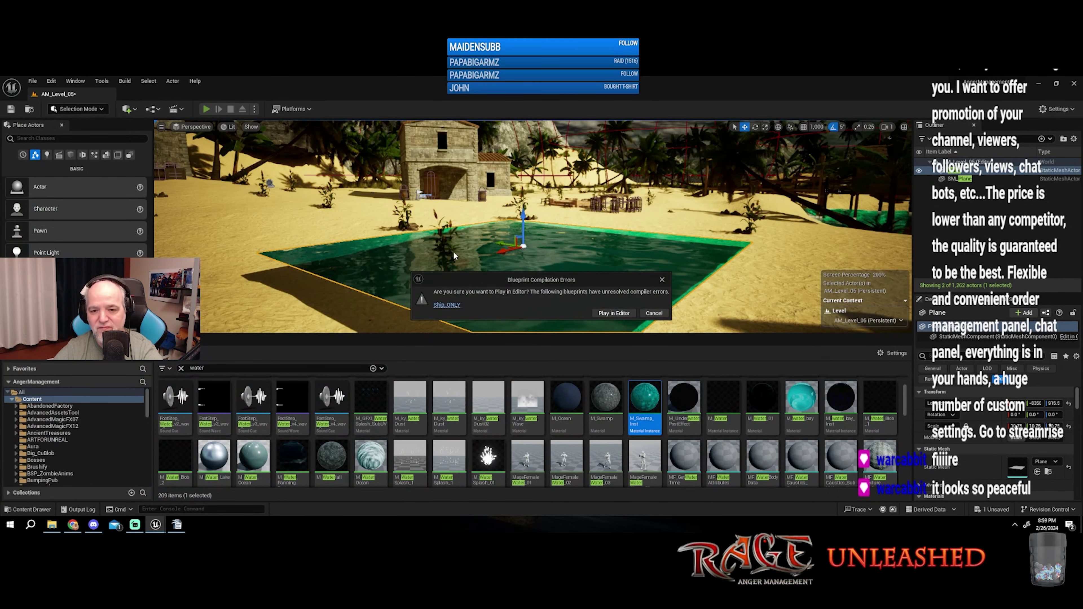
{"action": "left_click", "coordinate": [615, 314]}
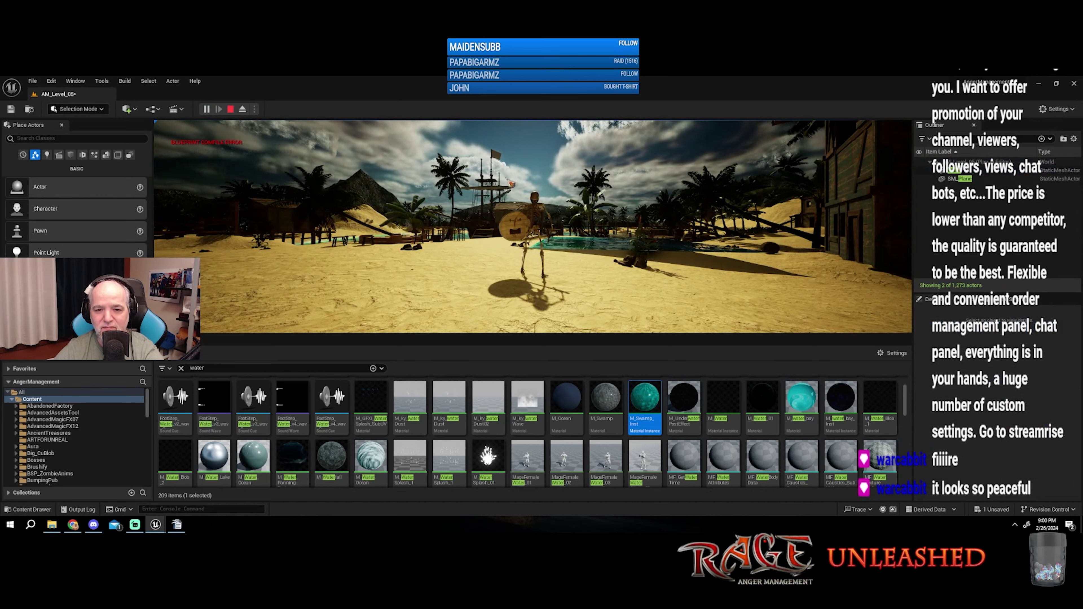
{"action": "key", "text": "w"}
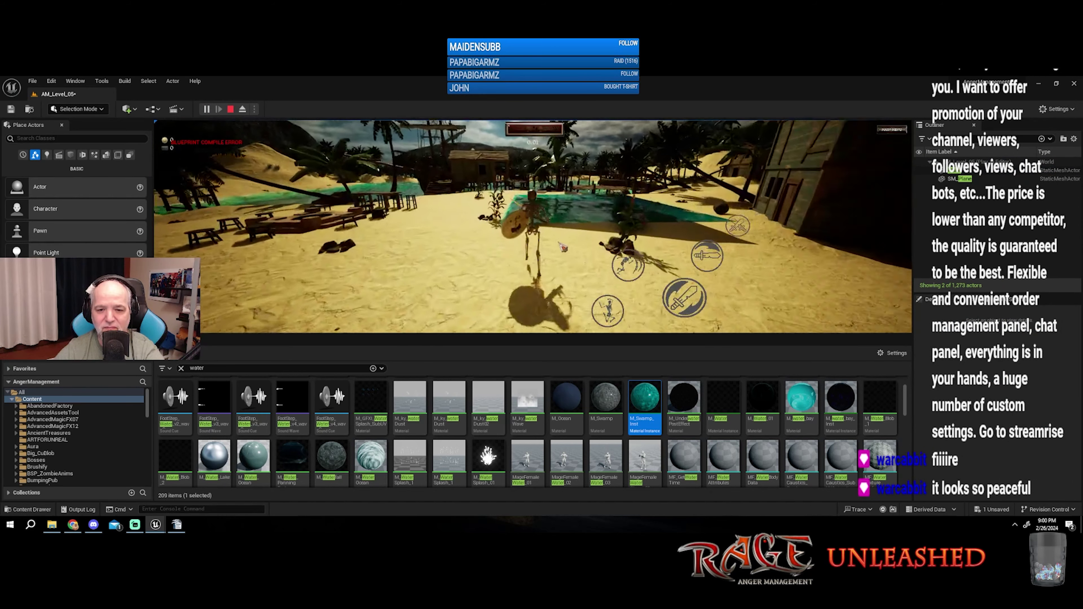
{"action": "key", "text": "w"}
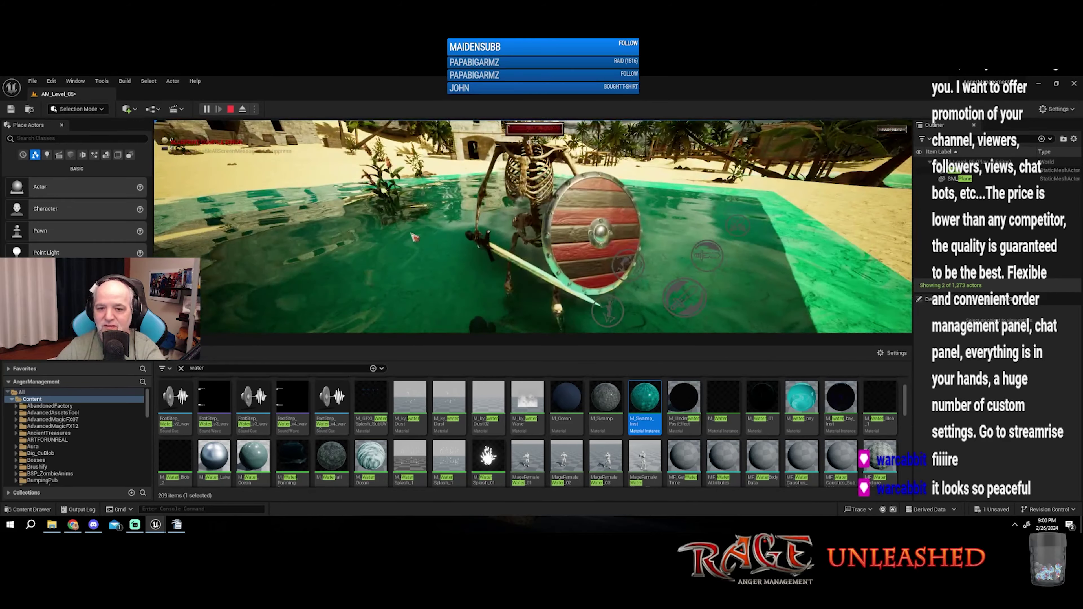
{"action": "key", "text": "Escape"}
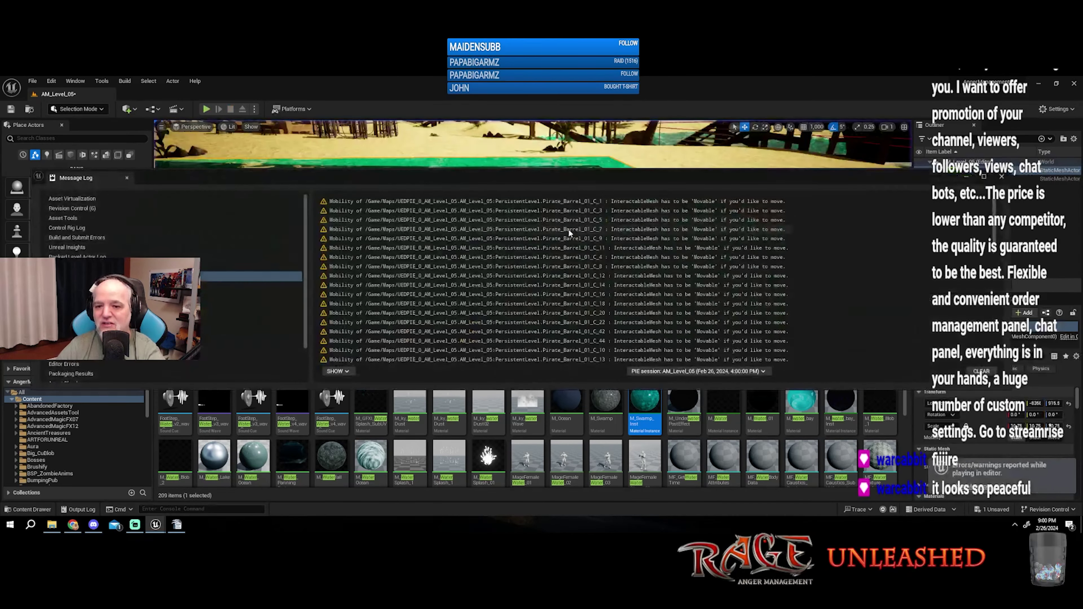
{"action": "left_click", "coordinate": [1003, 176]}
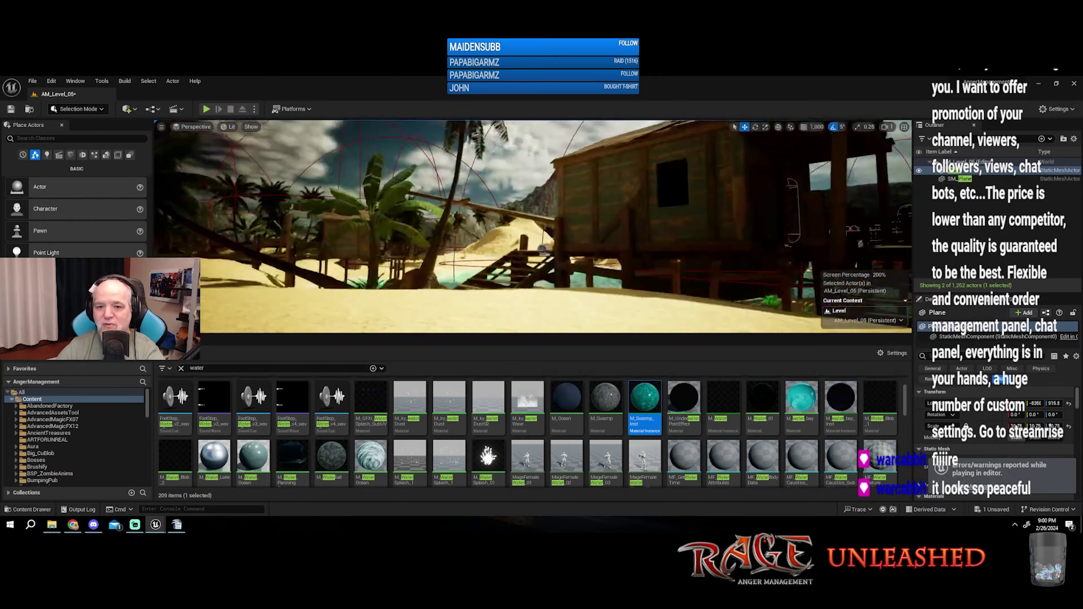
Step: Select the Oceanology_Infinity_Child ocean actor at the shoreline and look through its detail settings
{"action": "key", "text": "w"}
{"action": "right_click_drag", "start_coordinate": [500, 184], "coordinate": [525, 233]}
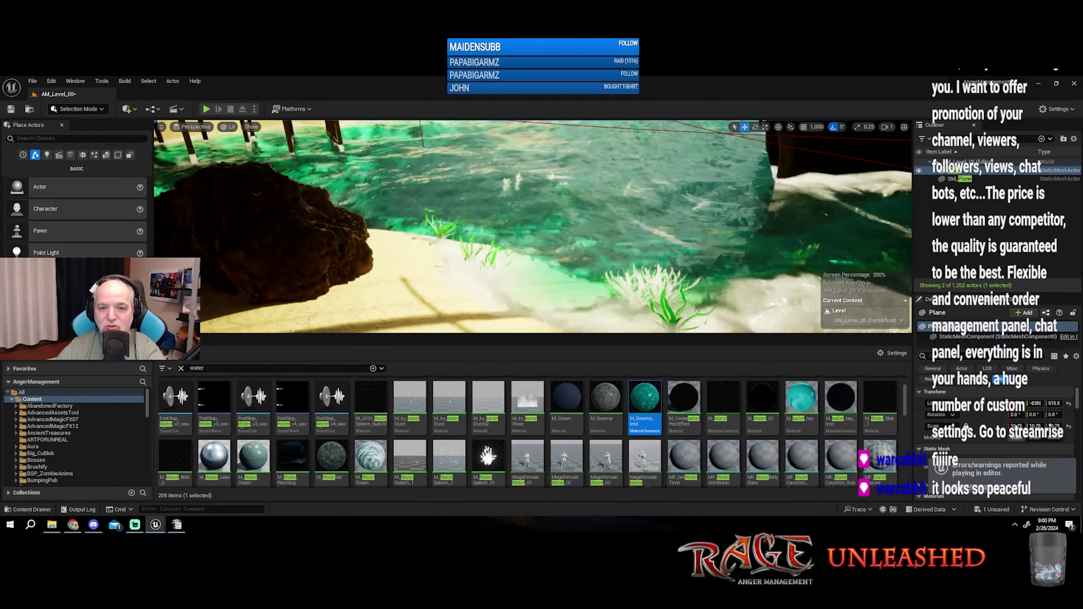
{"action": "left_click", "coordinate": [500, 184]}
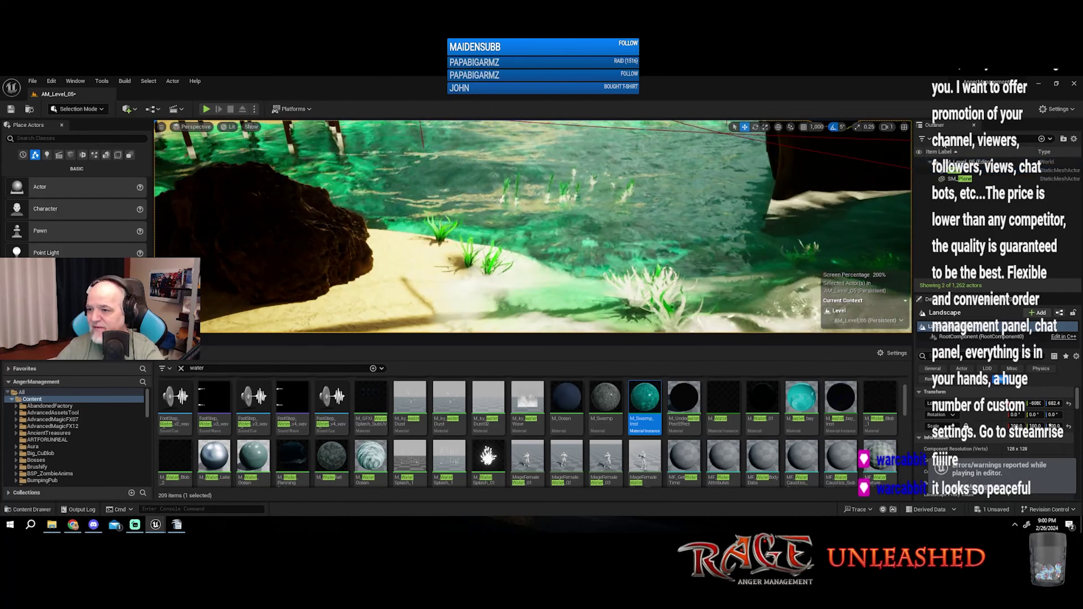
{"action": "left_click", "coordinate": [942, 139]}
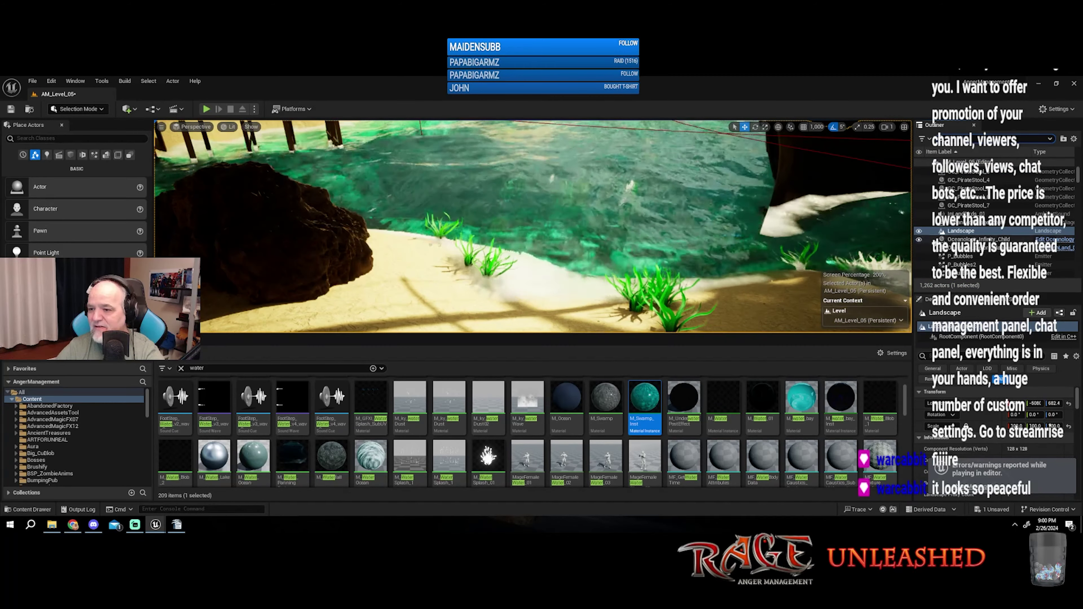
{"action": "left_click", "coordinate": [977, 240]}
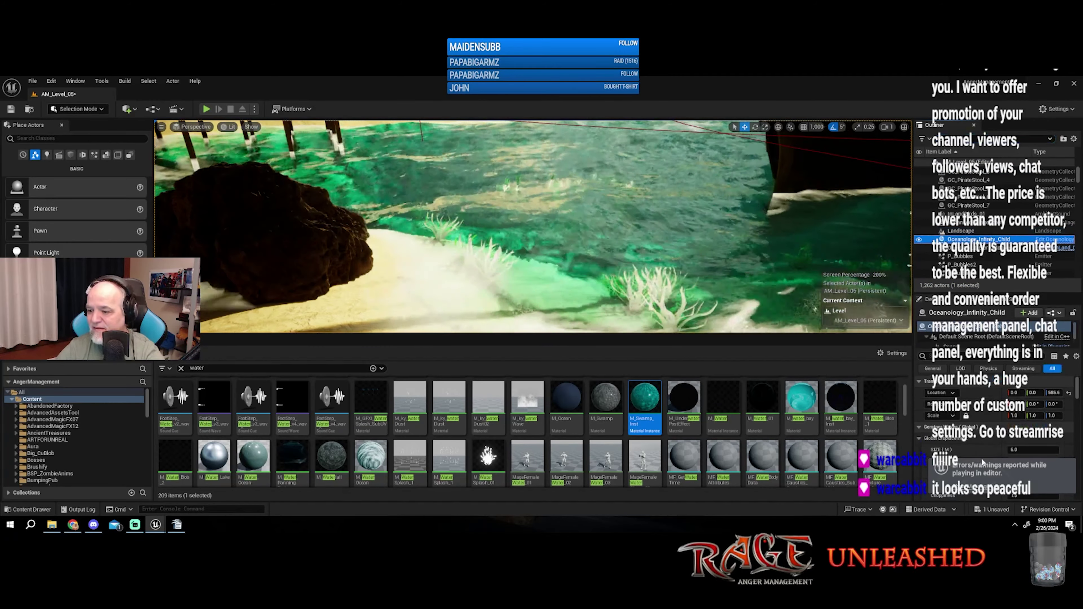
{"action": "scroll", "coordinate": [982, 462], "scroll_direction": "down", "scroll_amount": 10}
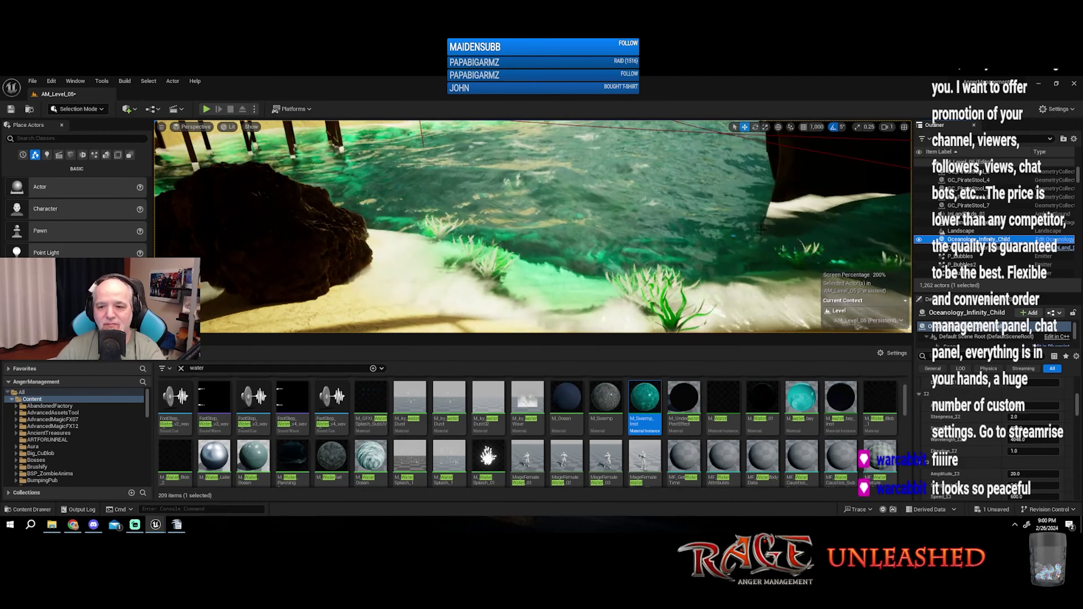
Step: Select the pool's water plane, set its collision preset to BlockAll, and save the level
{"action": "right_click_drag", "start_coordinate": [762, 229], "coordinate": [728, 234]}
{"action": "key", "text": "w"}
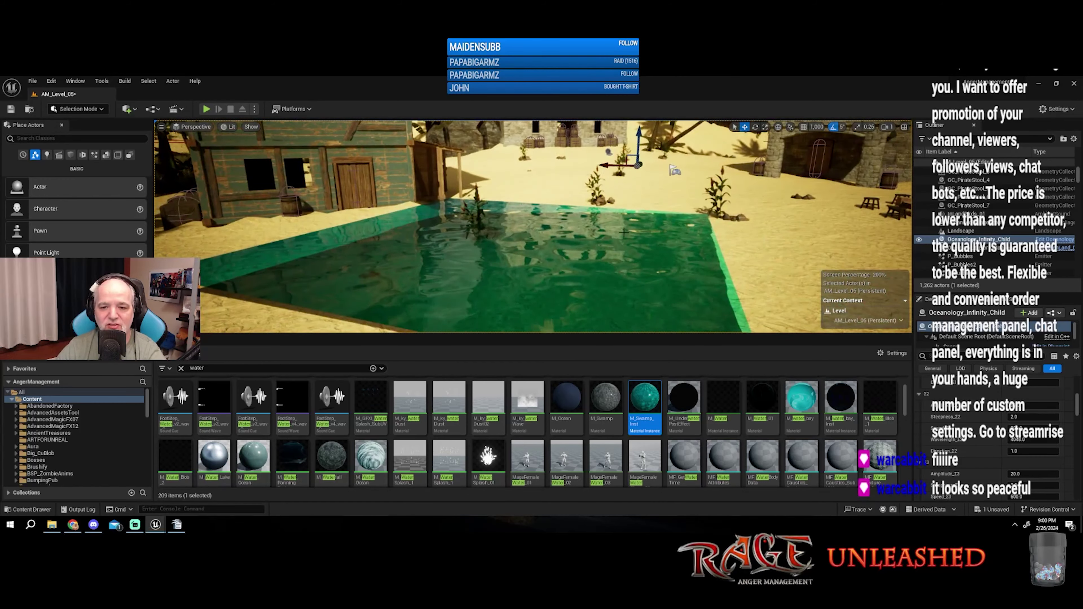
{"action": "right_click_drag", "start_coordinate": [623, 233], "coordinate": [570, 197]}
{"action": "left_click", "coordinate": [570, 197]}
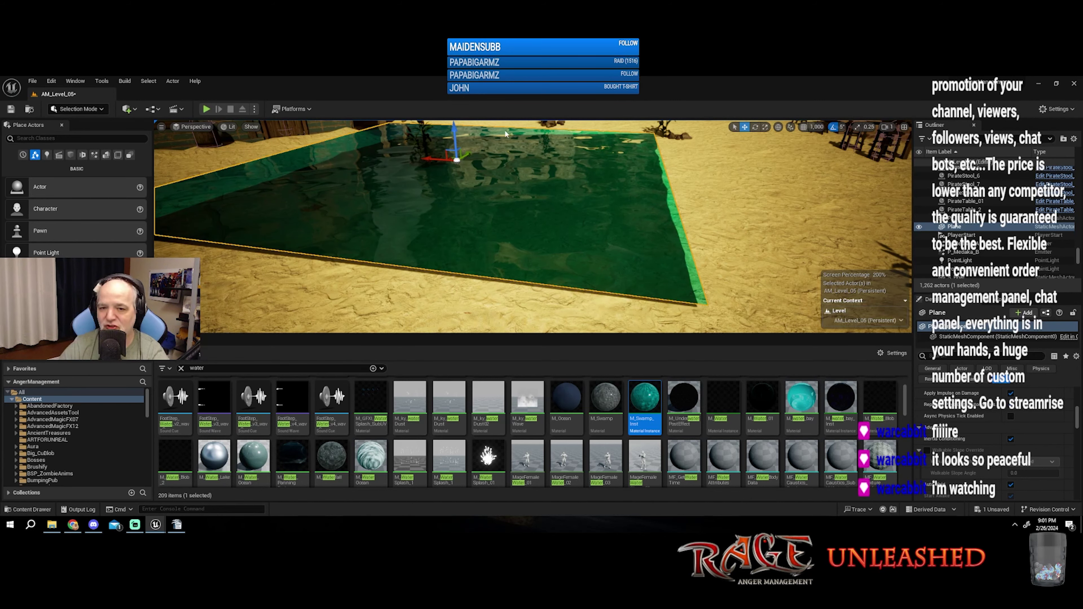
{"action": "right_click_drag", "start_coordinate": [529, 173], "coordinate": [632, 173]}
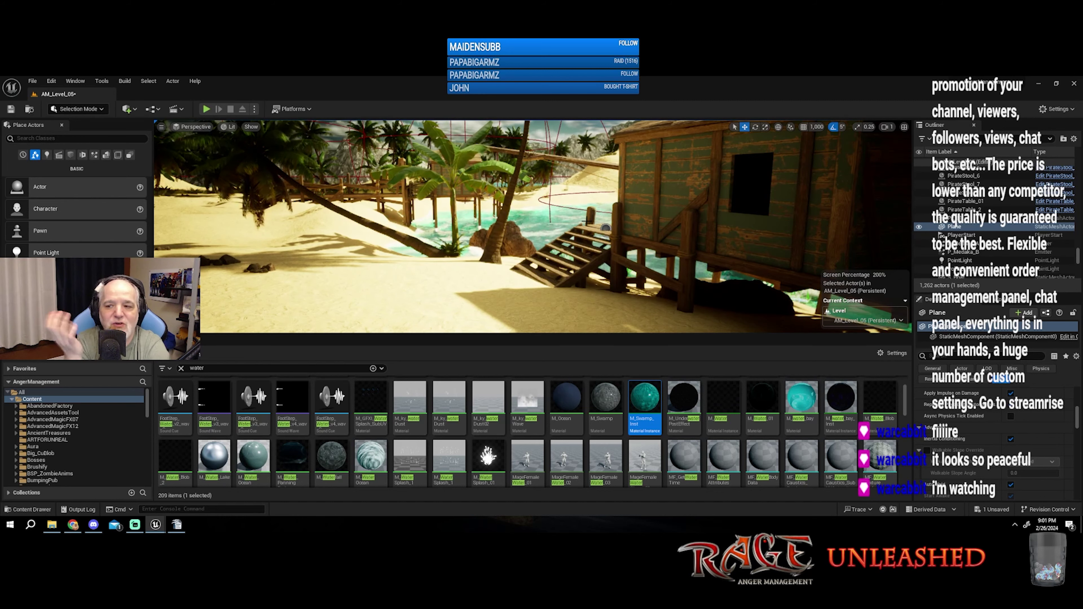
{"action": "key", "text": "f"}
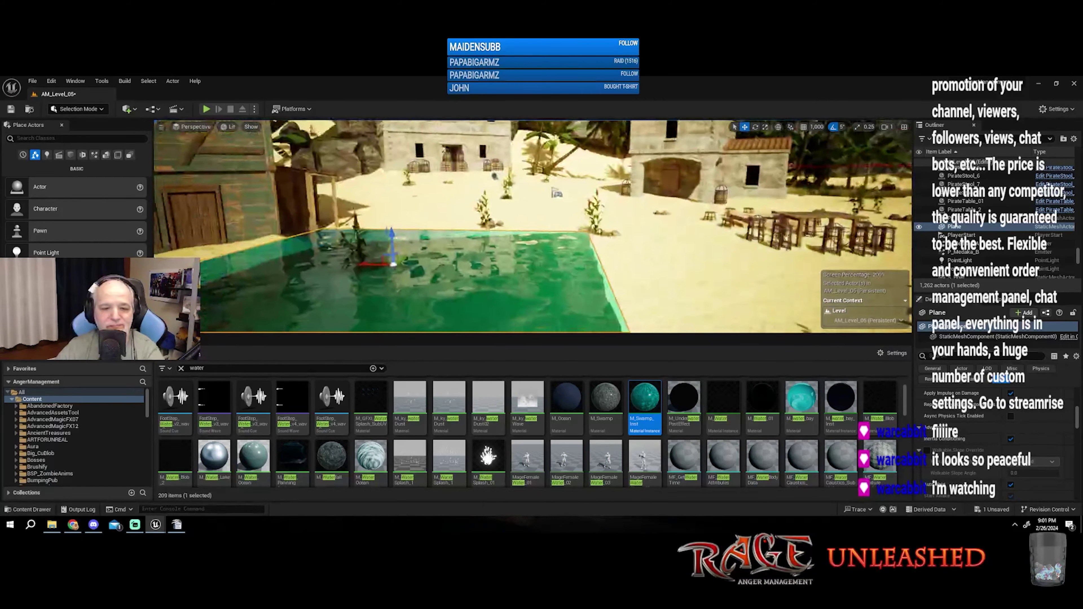
{"action": "right_click_drag", "start_coordinate": [567, 225], "coordinate": [512, 260]}
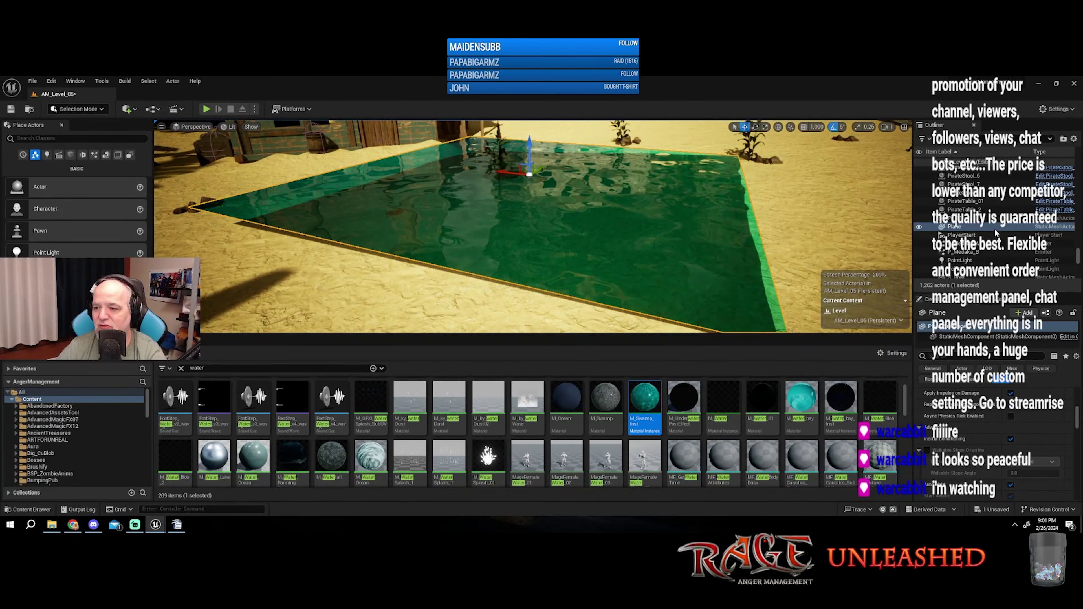
{"action": "left_click", "coordinate": [956, 226]}
{"action": "scroll", "coordinate": [974, 396], "scroll_direction": "down", "scroll_amount": 5}
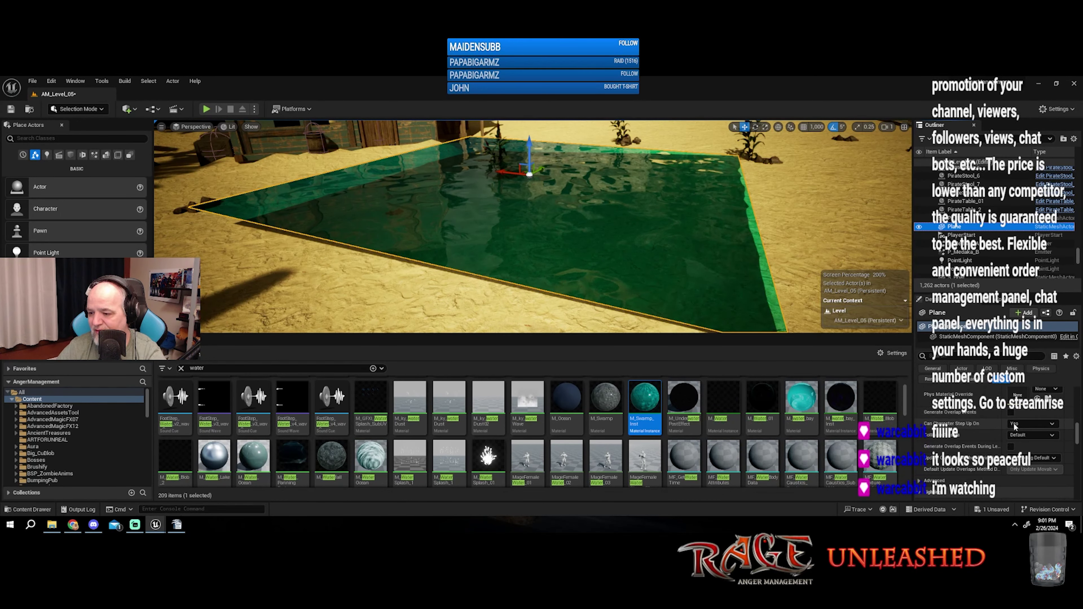
{"action": "left_click", "coordinate": [1021, 435]}
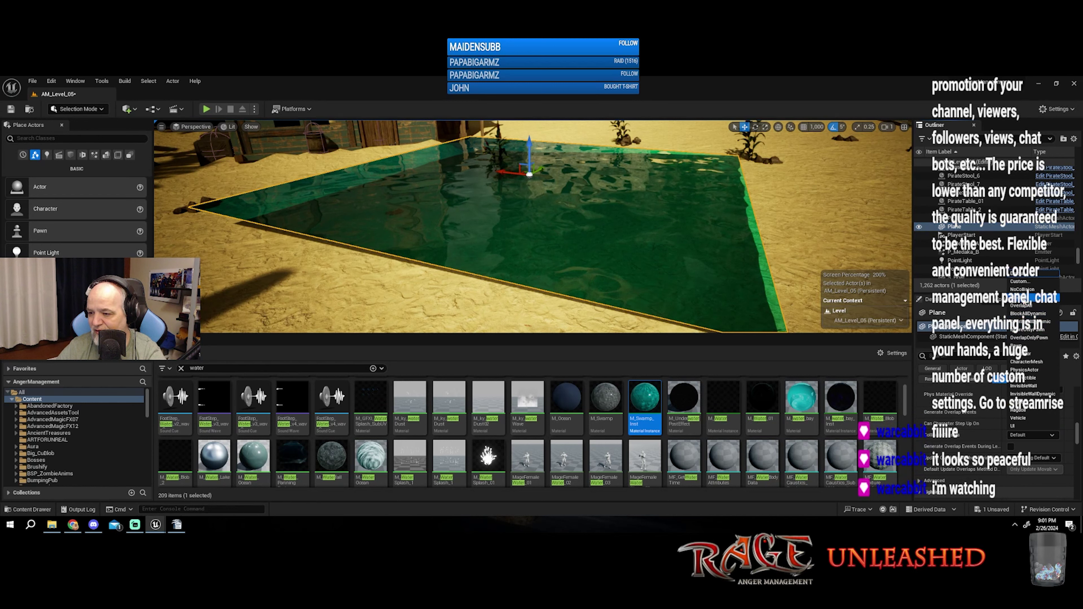
{"action": "left_click", "coordinate": [1033, 306]}
{"action": "left_click", "coordinate": [21, 109]}
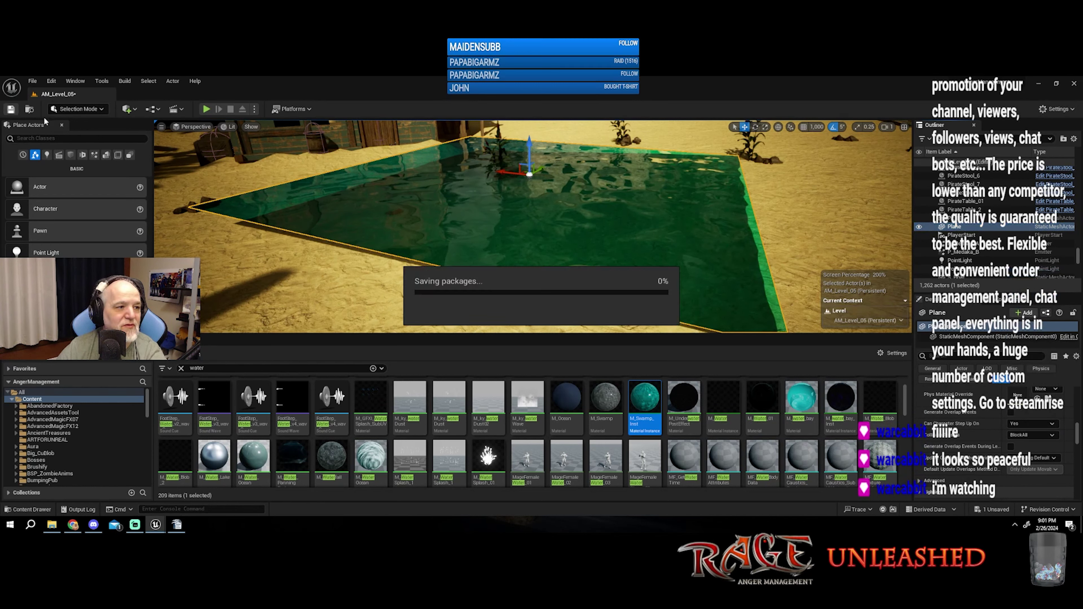
Step: Play-test the level despite the compile errors, walk the skeleton around and across the pool, then end play and close the message log
{"action": "left_click", "coordinate": [206, 109]}
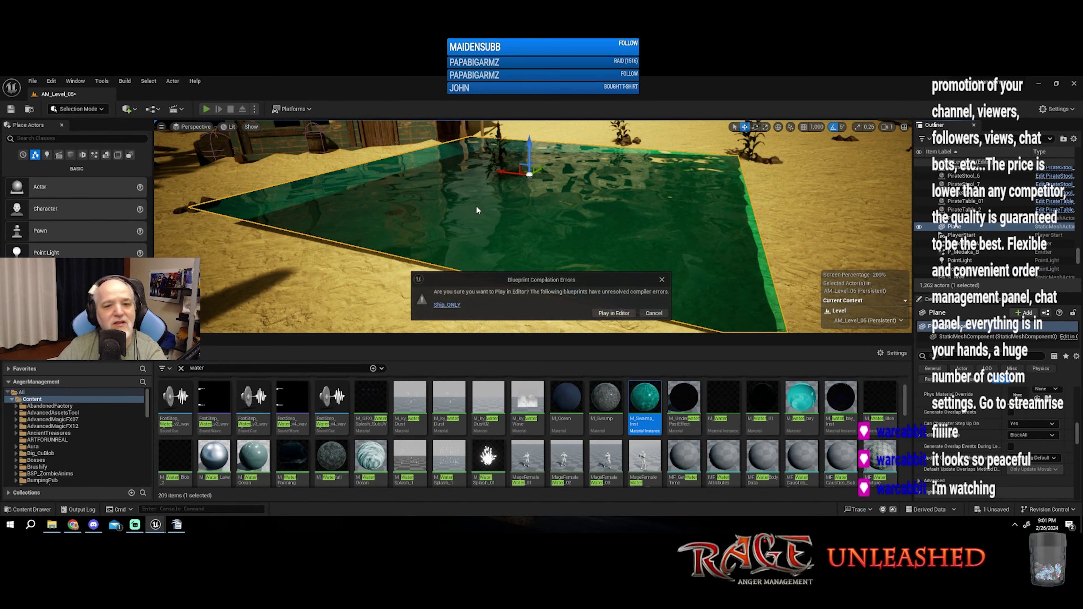
{"action": "left_click", "coordinate": [598, 314]}
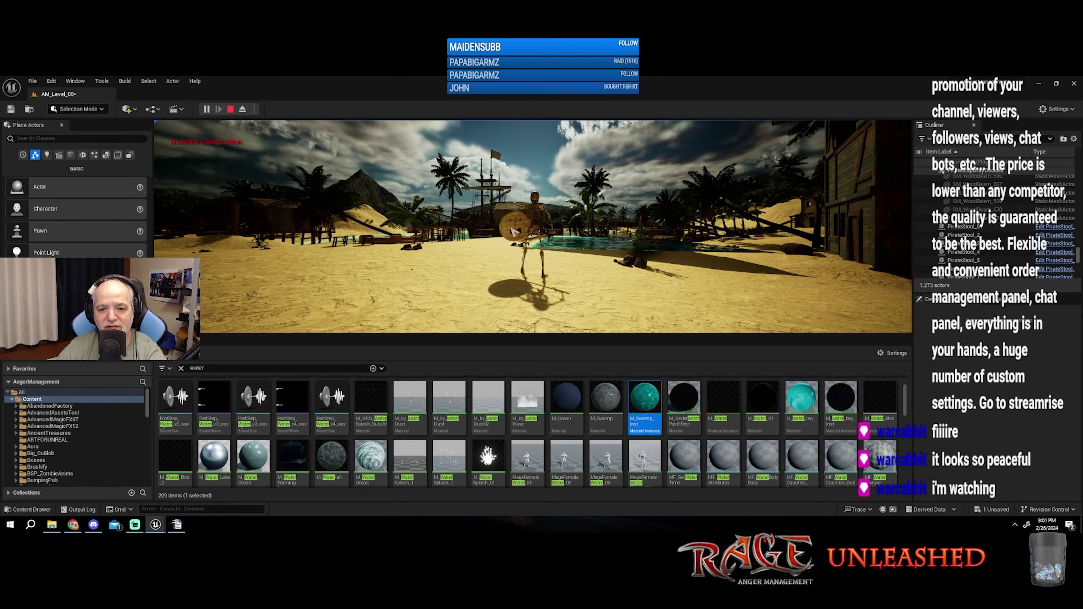
{"action": "key", "text": "w"}
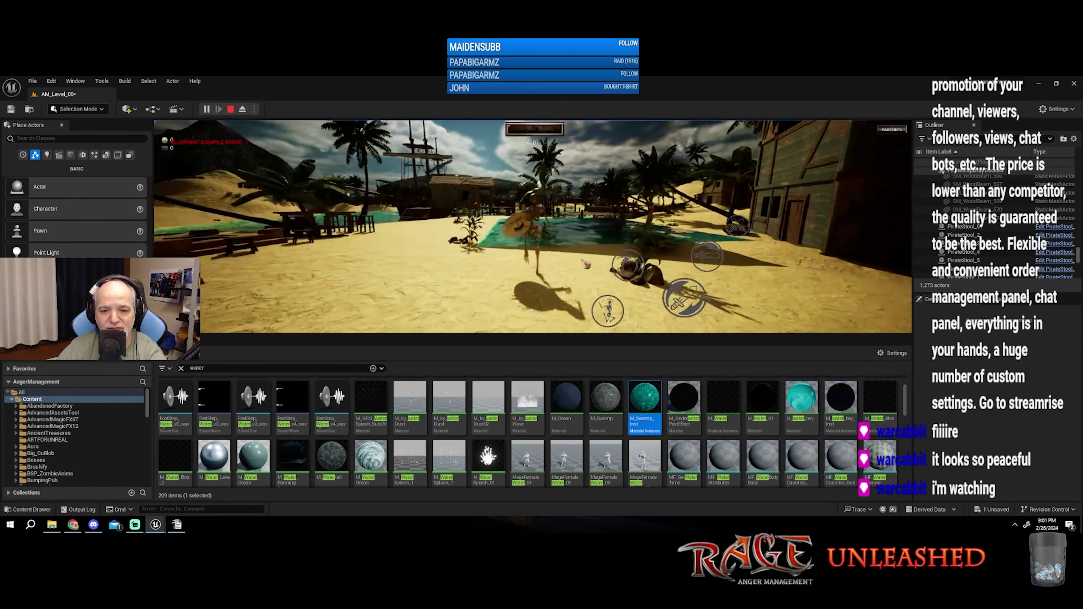
{"action": "key", "text": "w"}
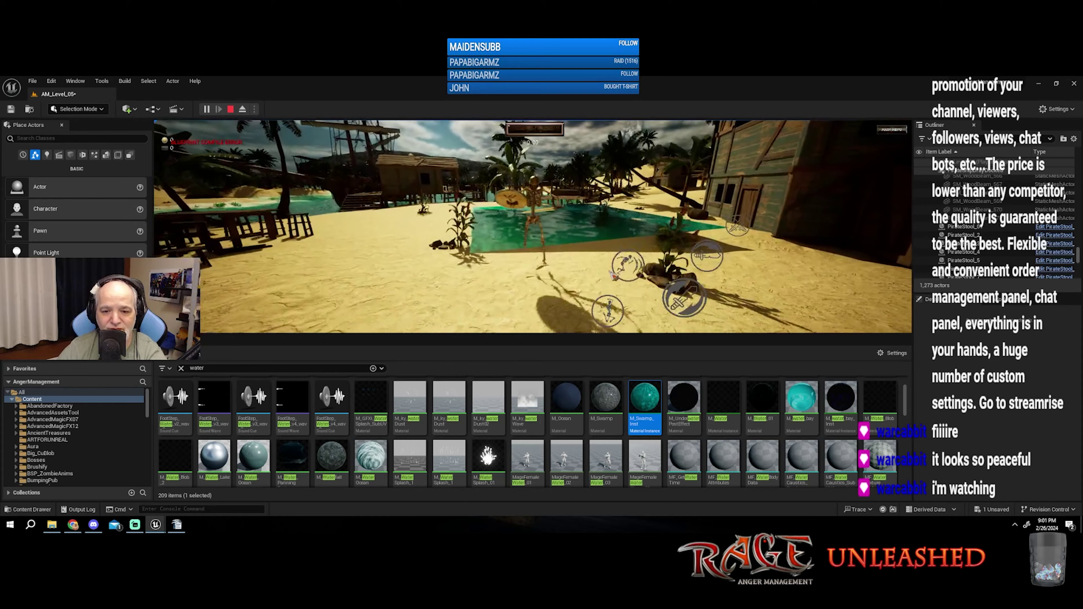
{"action": "key", "text": "s"}
{"action": "key", "text": "a"}
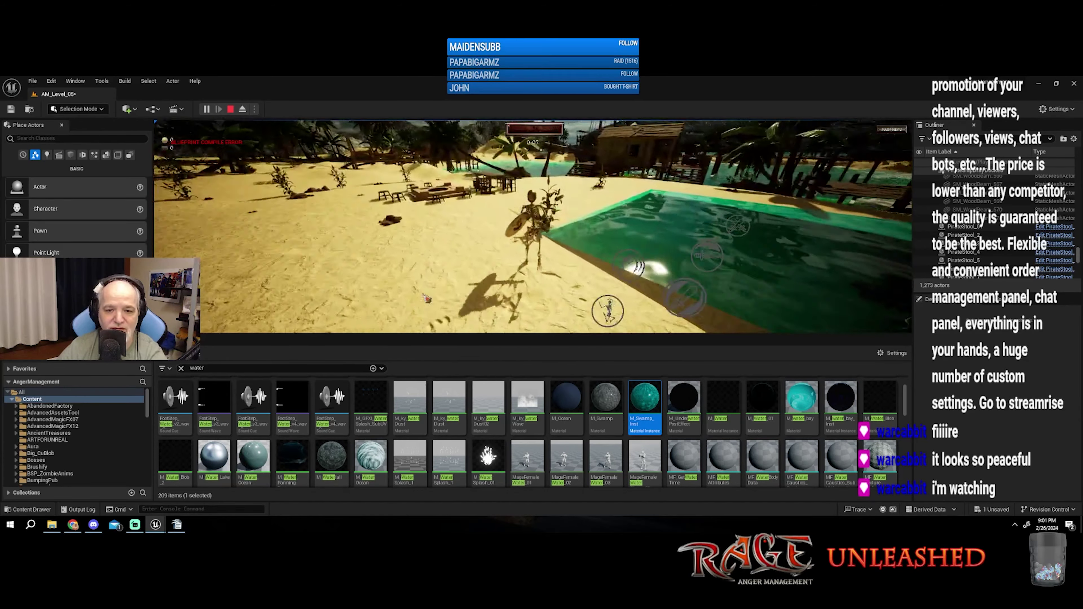
{"action": "key", "text": "w"}
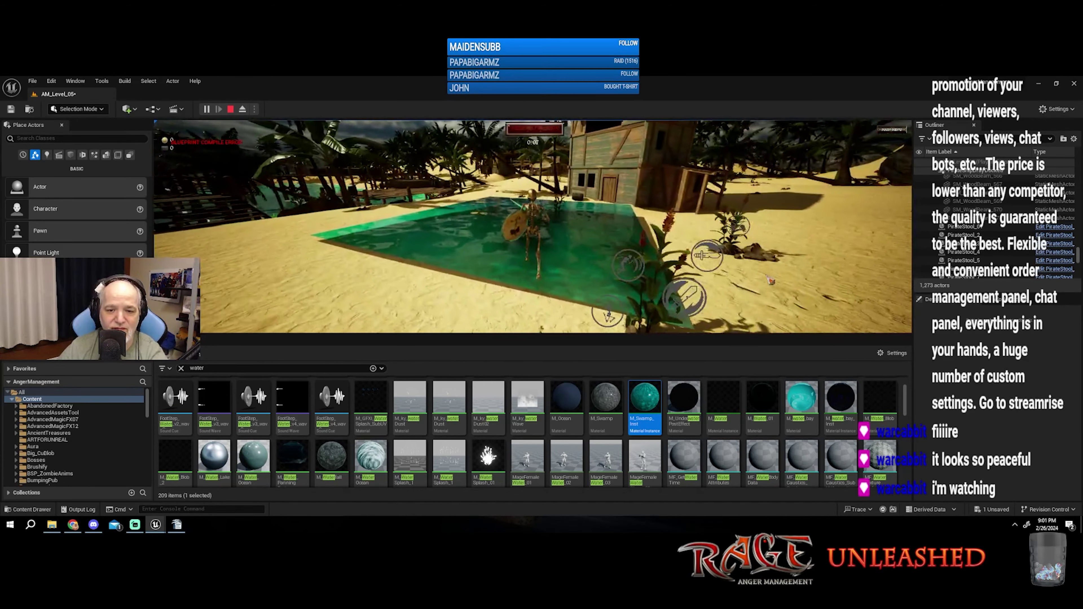
{"action": "key", "text": "w"}
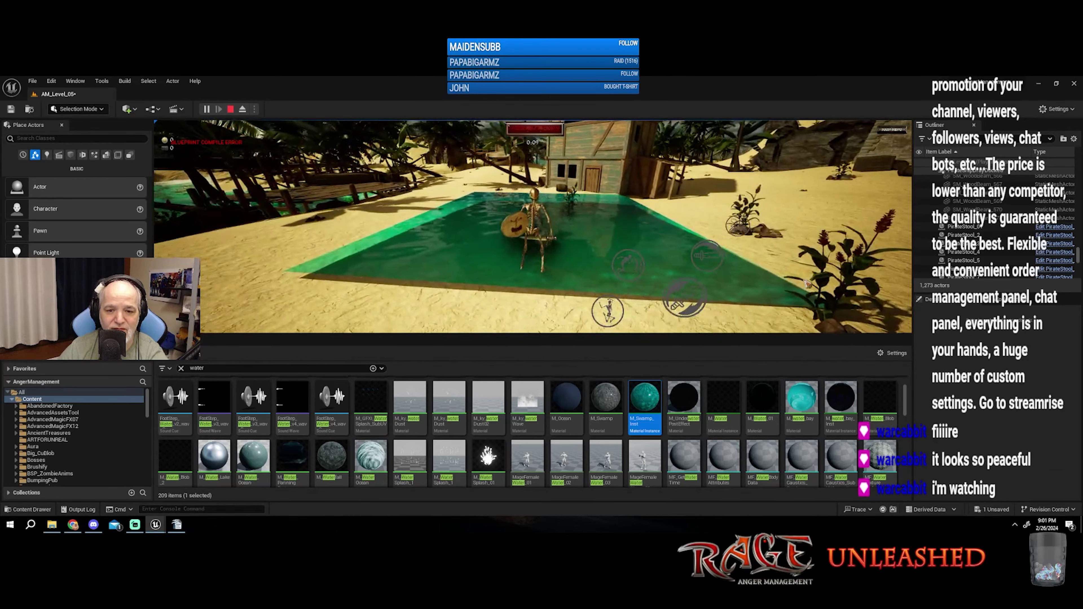
{"action": "left_click_drag", "start_coordinate": [712, 241], "coordinate": [567, 271]}
{"action": "key", "text": "s"}
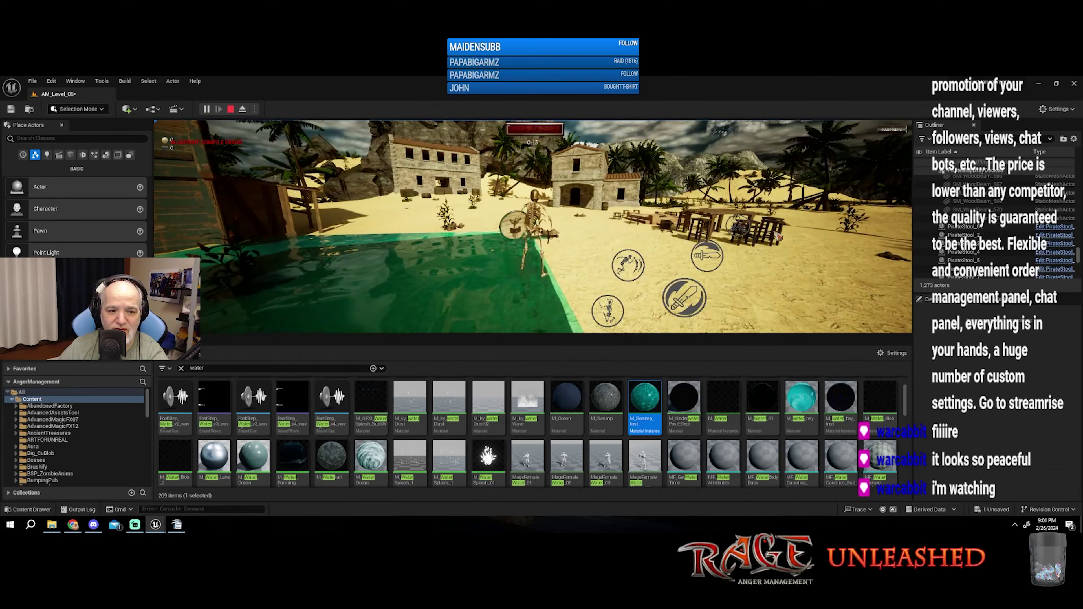
{"action": "key", "text": "w"}
{"action": "left_click_drag", "start_coordinate": [567, 271], "coordinate": [516, 242]}
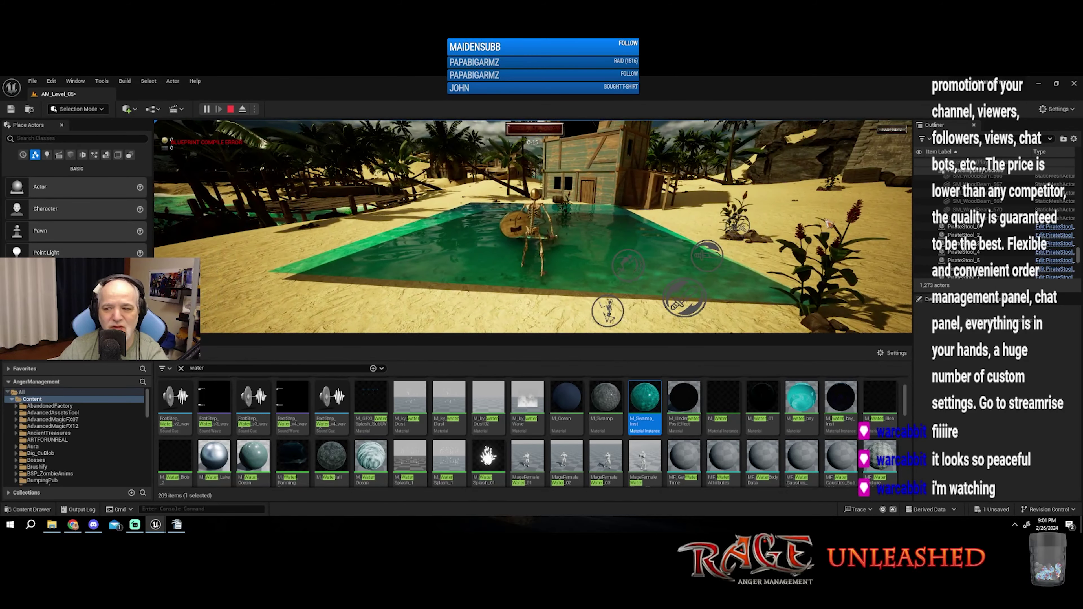
{"action": "key", "text": "Escape"}
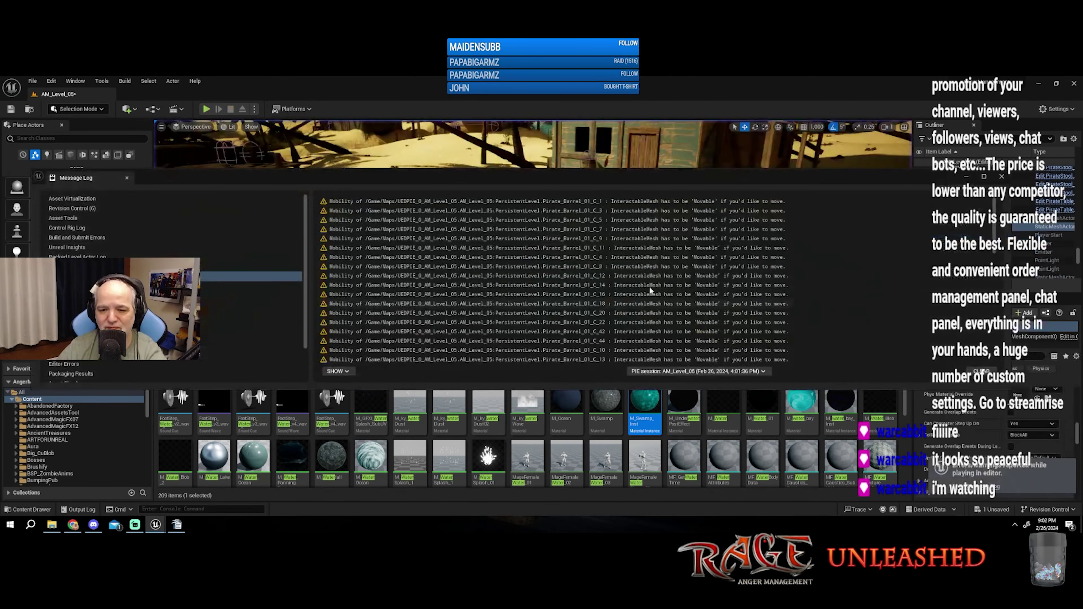
{"action": "left_click", "coordinate": [1002, 176]}
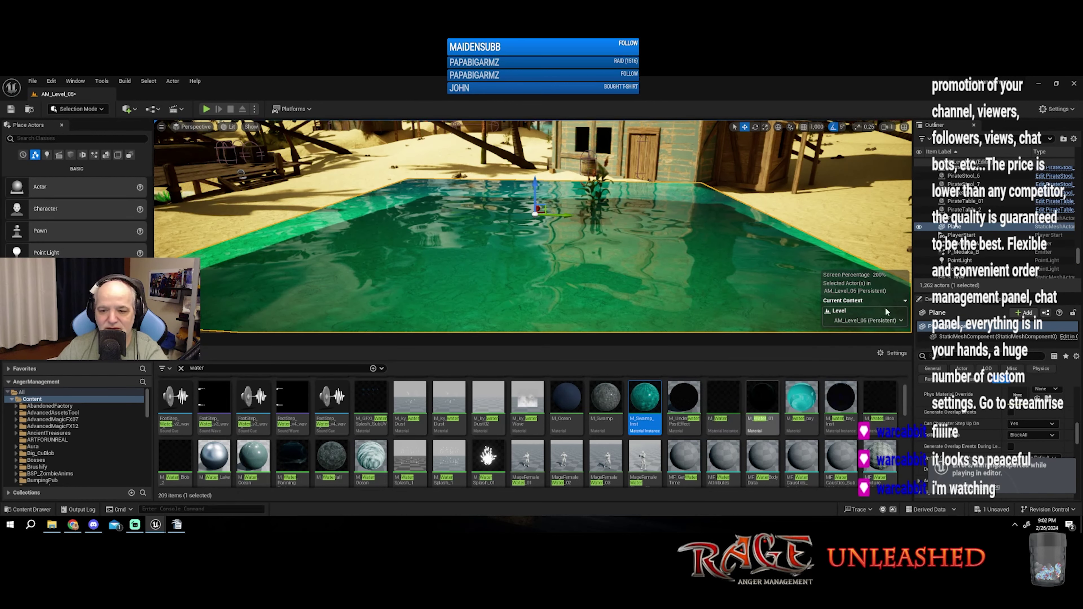
Step: Locate and open the pool plane's static mesh in BasicShapes, add a box simplified collision, and save the mesh
{"action": "right_click", "coordinate": [700, 261]}
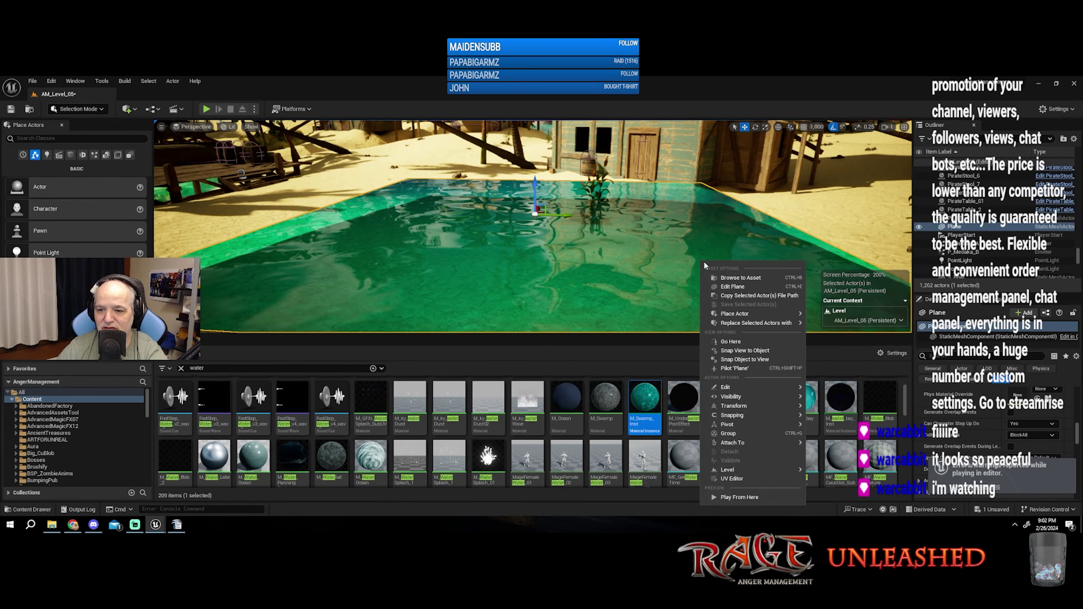
{"action": "left_click", "coordinate": [727, 278]}
{"action": "double_click", "coordinate": [398, 397]}
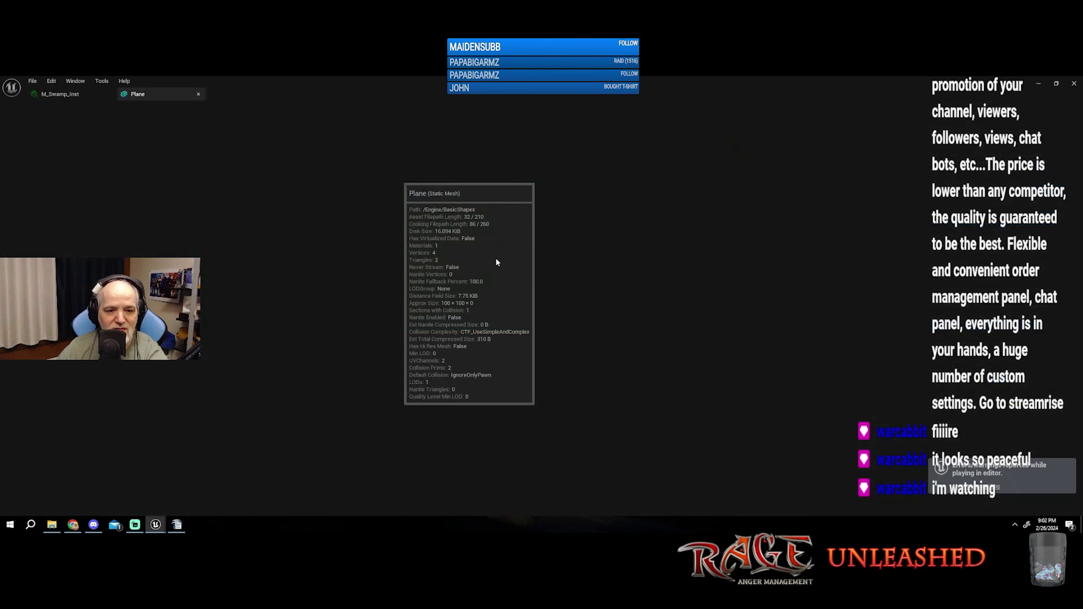
{"action": "left_click", "coordinate": [146, 109]}
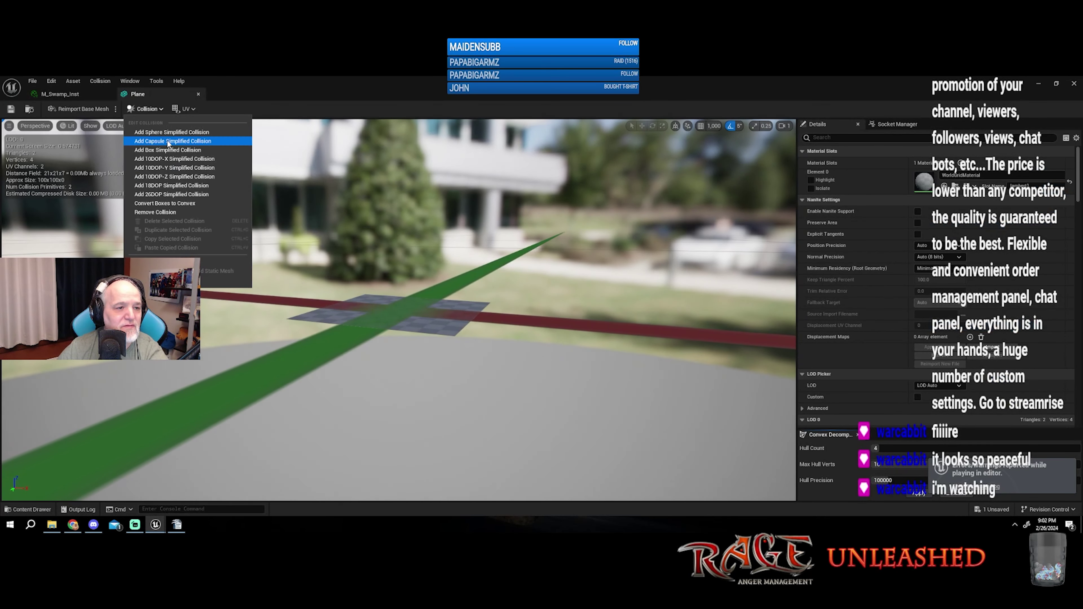
{"action": "left_click", "coordinate": [173, 151]}
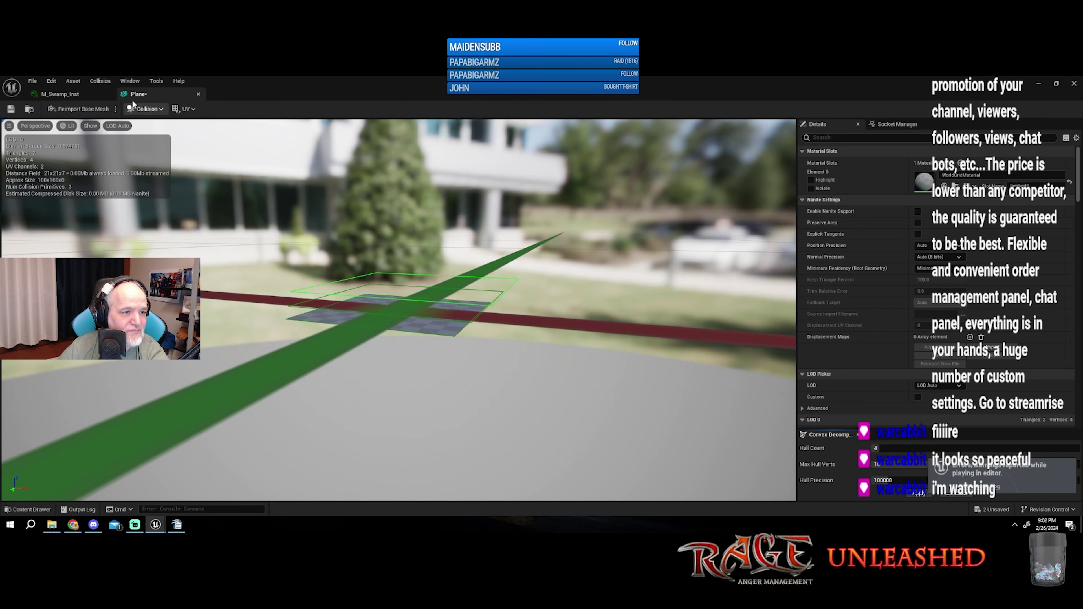
{"action": "left_click", "coordinate": [10, 109]}
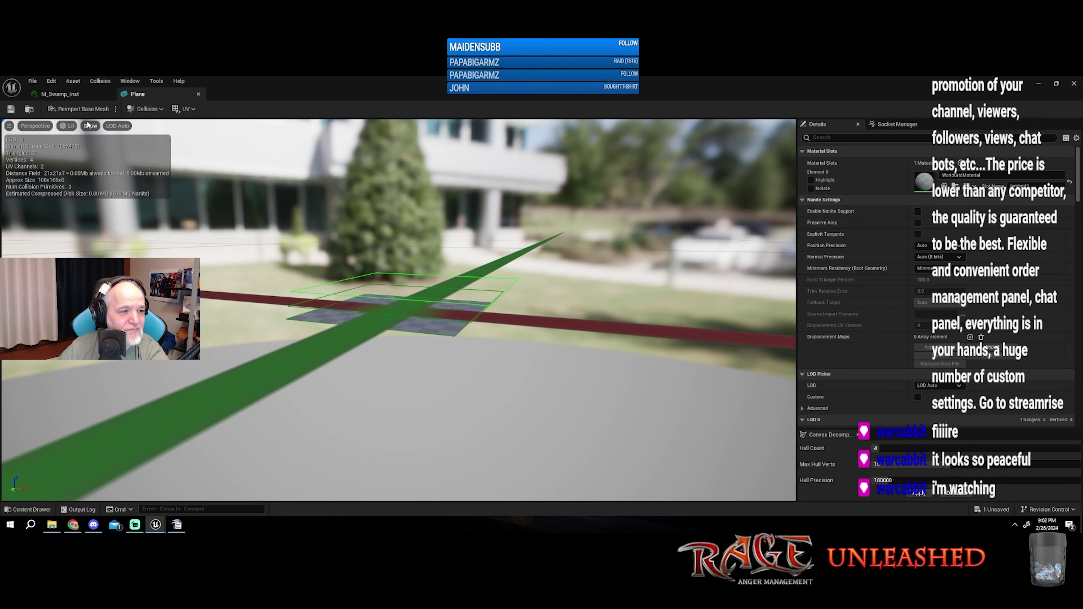
Step: Lower the selected collision shape to the Plane mesh, delete the surplus shape, save the mesh, and return to the level
{"action": "left_click", "coordinate": [382, 302]}
{"action": "left_click_drag", "start_coordinate": [422, 252], "coordinate": [423, 308]}
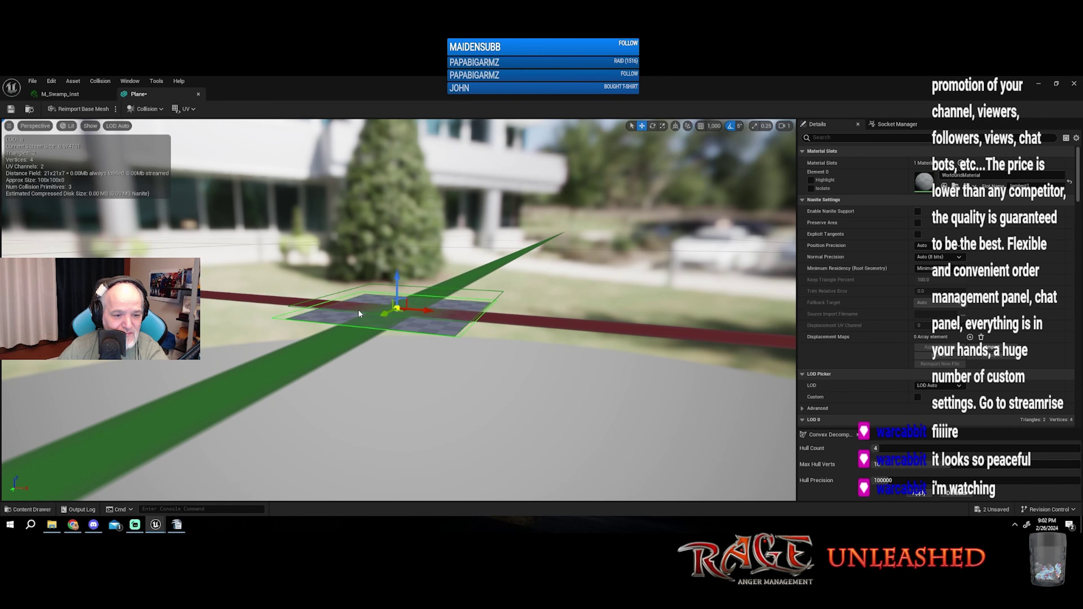
{"action": "left_click", "coordinate": [339, 301]}
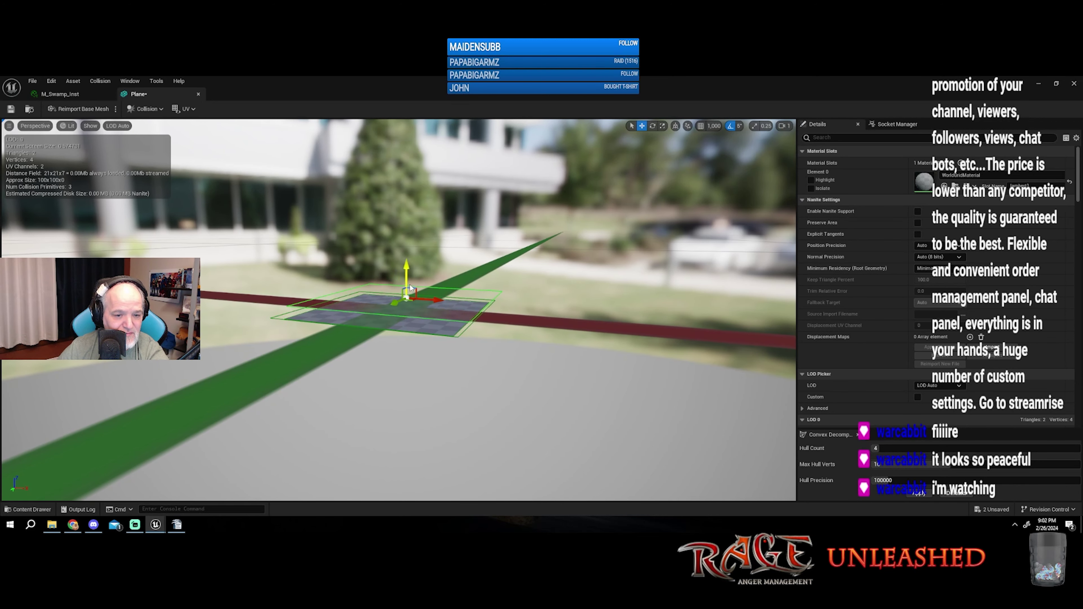
{"action": "key", "text": "Delete"}
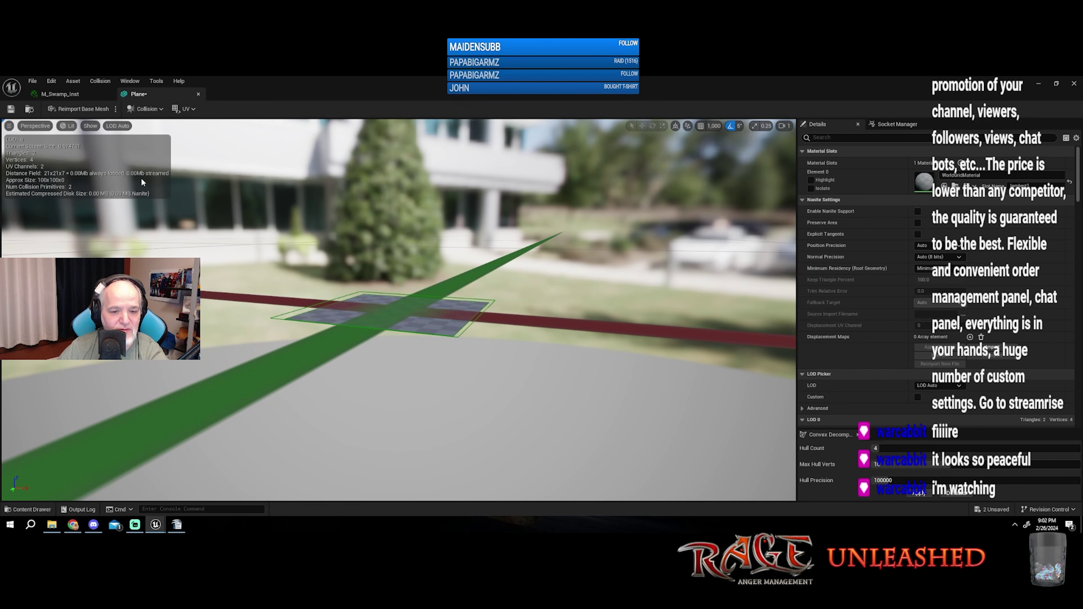
{"action": "left_click", "coordinate": [10, 109]}
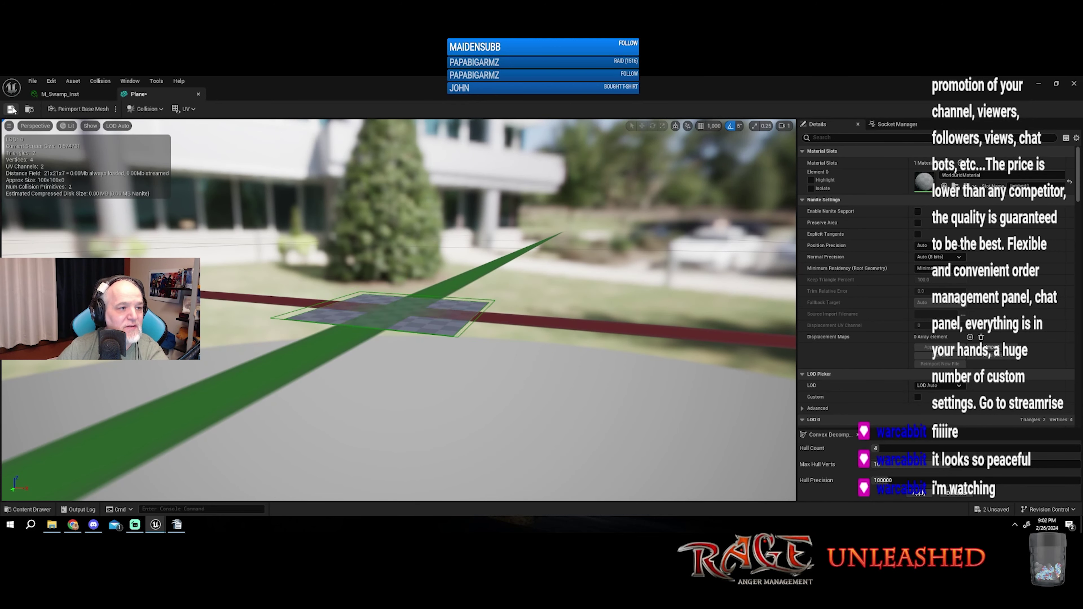
{"action": "left_click", "coordinate": [1039, 85]}
Step: Play-test the level, walk the skeleton into and around the pool to check the water plane's collision, then end play and close the message log
{"action": "left_click", "coordinate": [209, 109]}
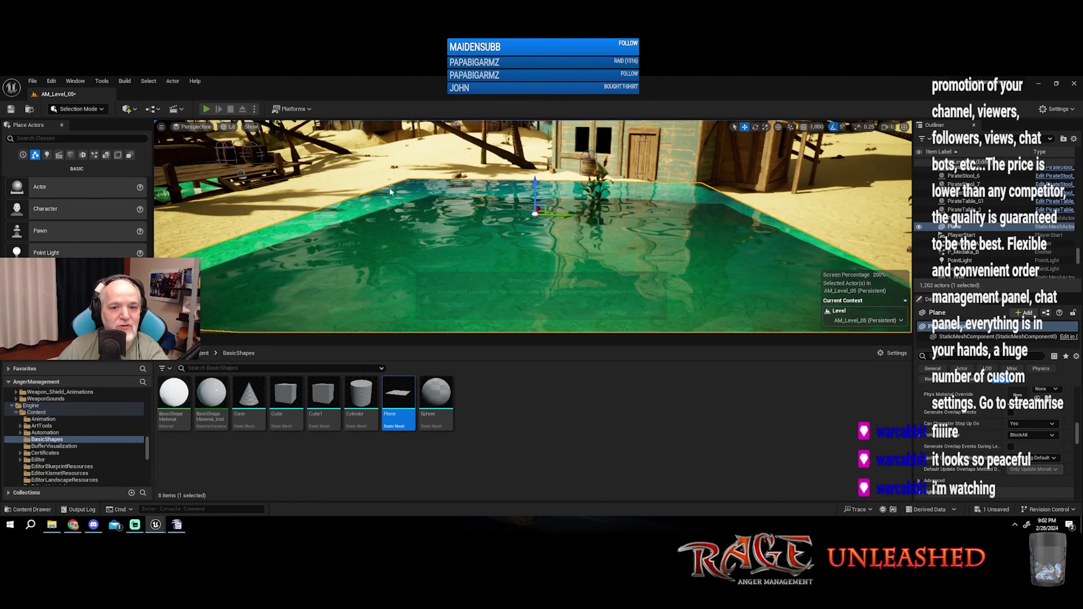
{"action": "left_click", "coordinate": [602, 317]}
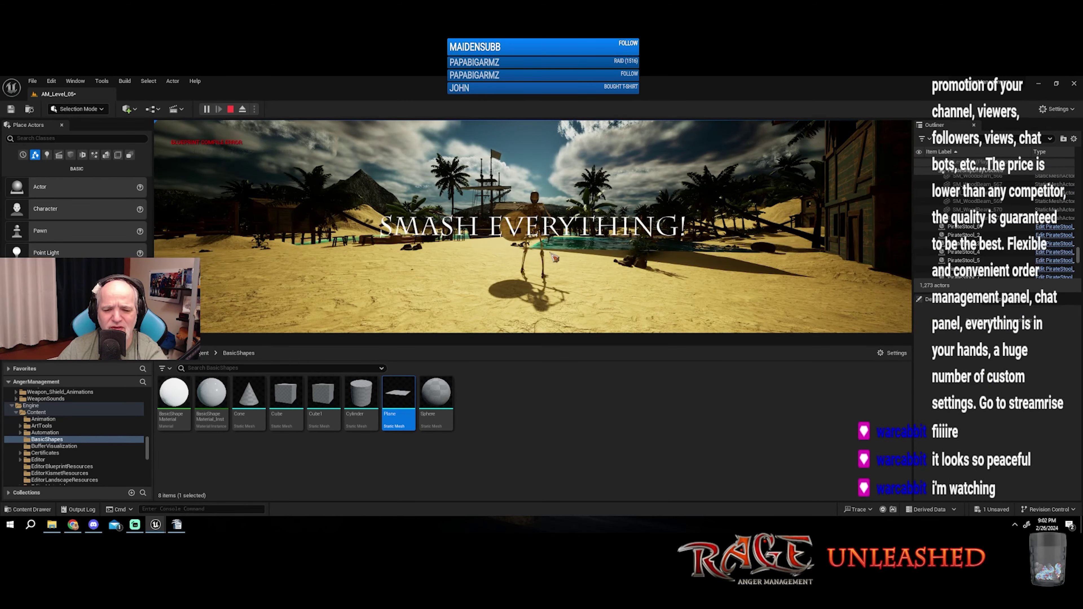
{"action": "key", "text": "w"}
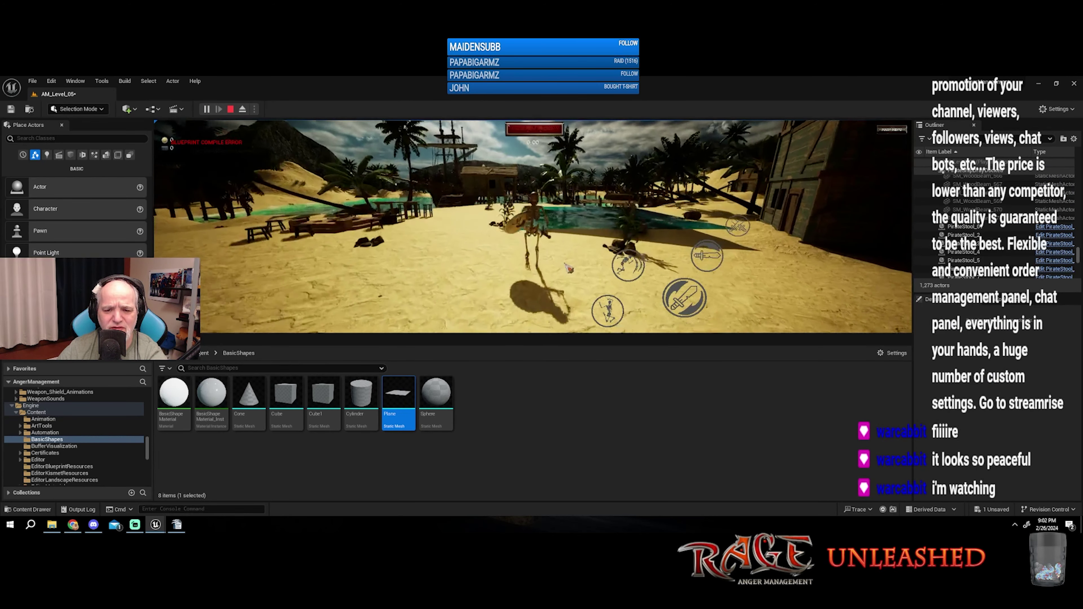
{"action": "key", "text": "w"}
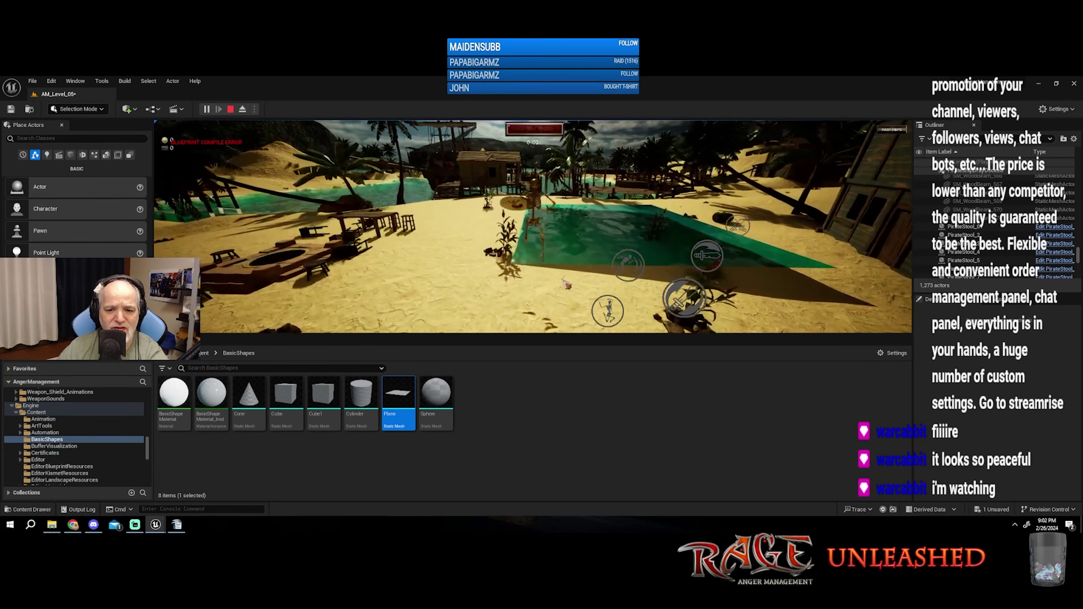
{"action": "key", "text": "w"}
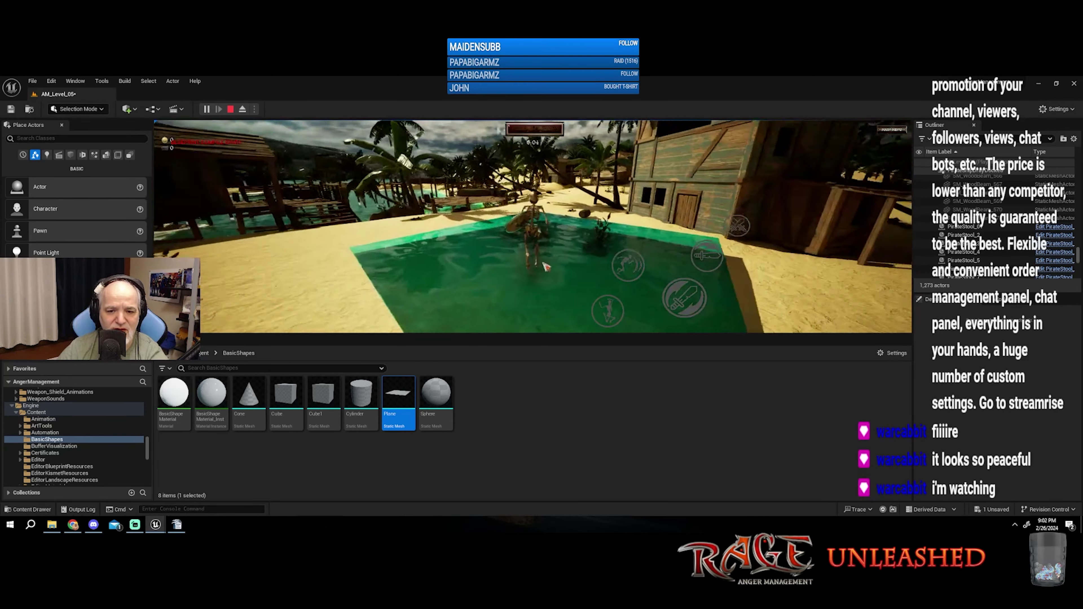
{"action": "key", "text": "s"}
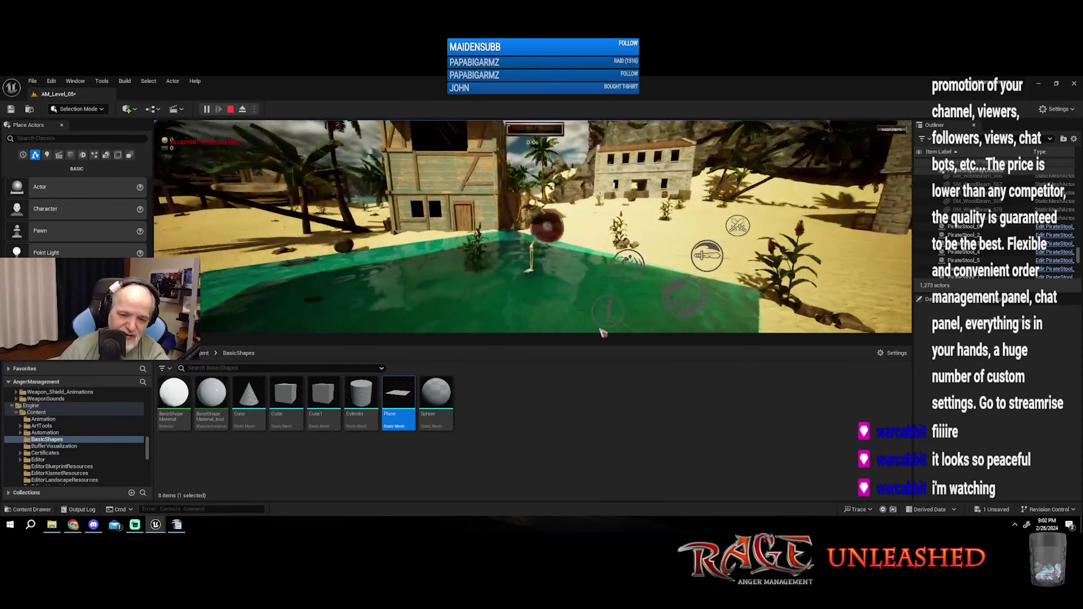
{"action": "key", "text": "w"}
{"action": "left_click_drag", "start_coordinate": [537, 326], "coordinate": [508, 285]}
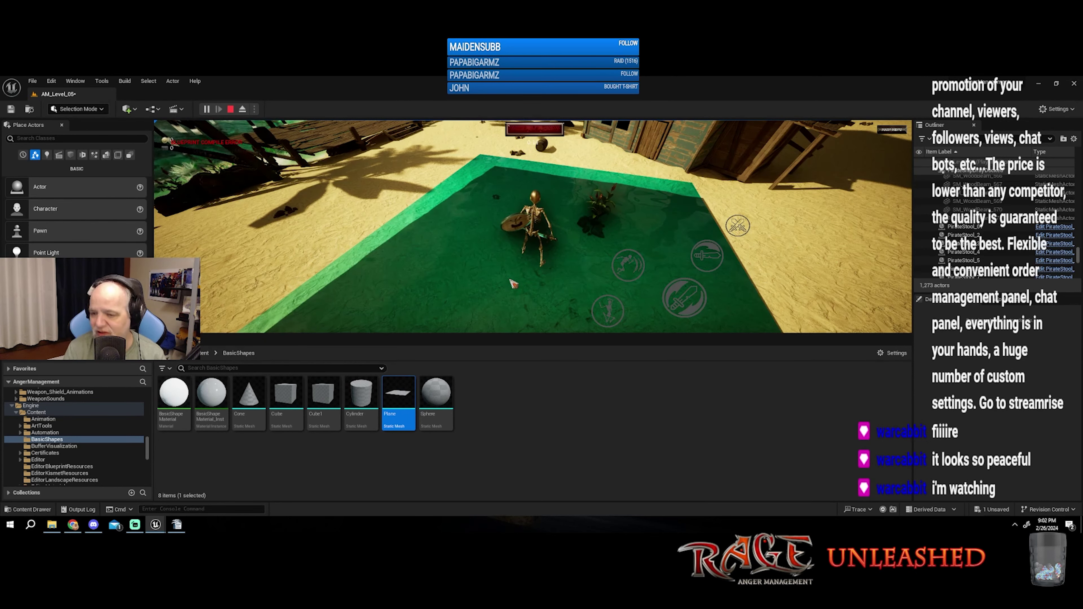
{"action": "key", "text": "Escape"}
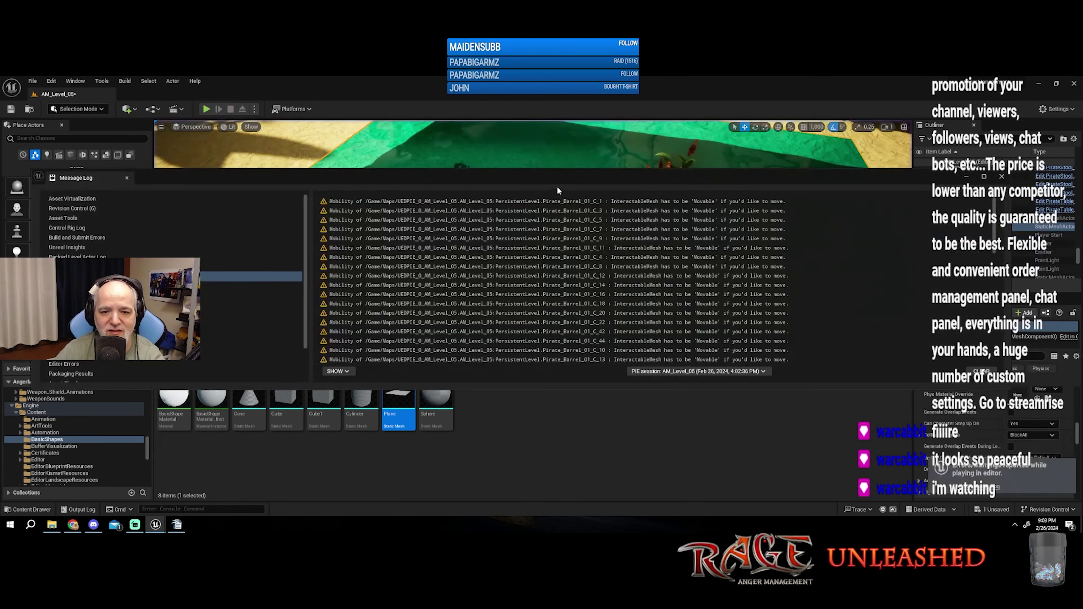
{"action": "left_click", "coordinate": [1003, 177]}
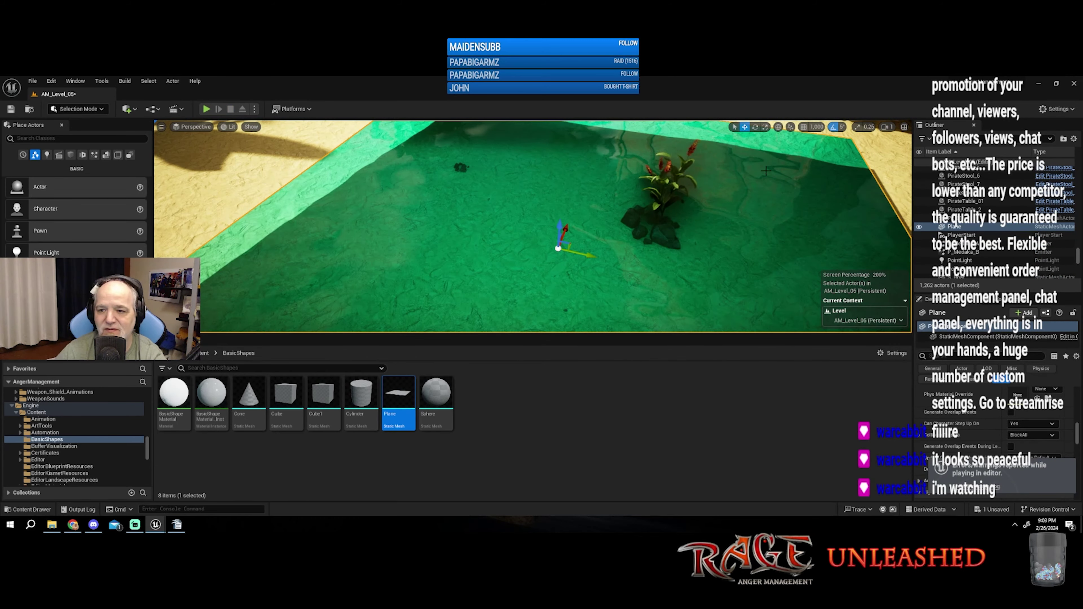
Step: Delete the selected water plane from the pool in the level
{"action": "key", "text": "Delete"}
{"action": "right_click_drag", "start_coordinate": [708, 183], "coordinate": [534, 132]}
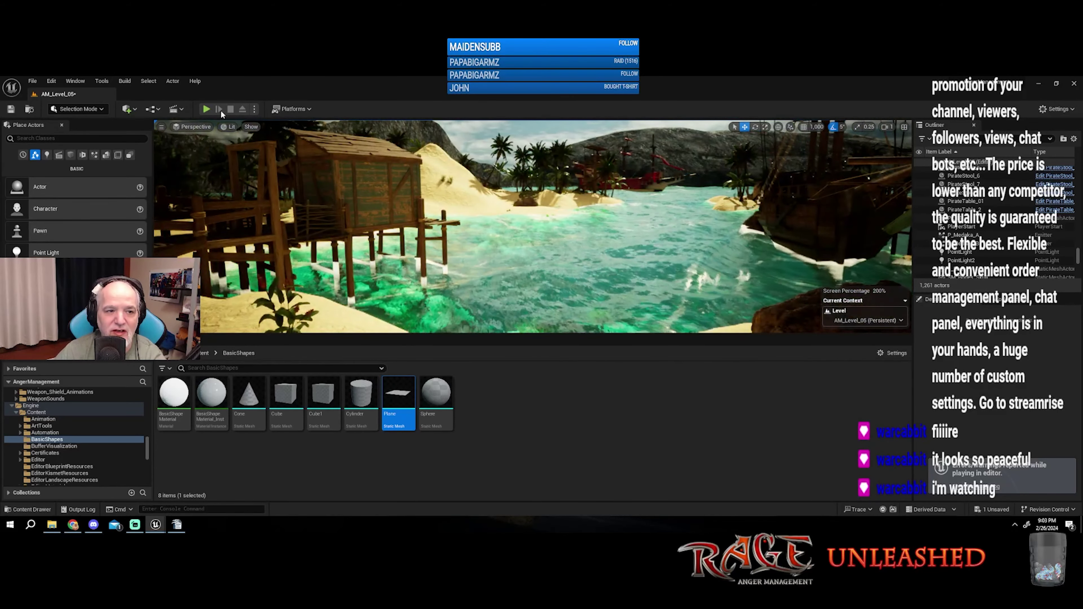
Step: Play-test the level again, running the skeleton to the table and stools by the fire pit, attacking there, and heading on toward the shoreline
{"action": "left_click", "coordinate": [207, 109]}
{"action": "left_click", "coordinate": [651, 312]}
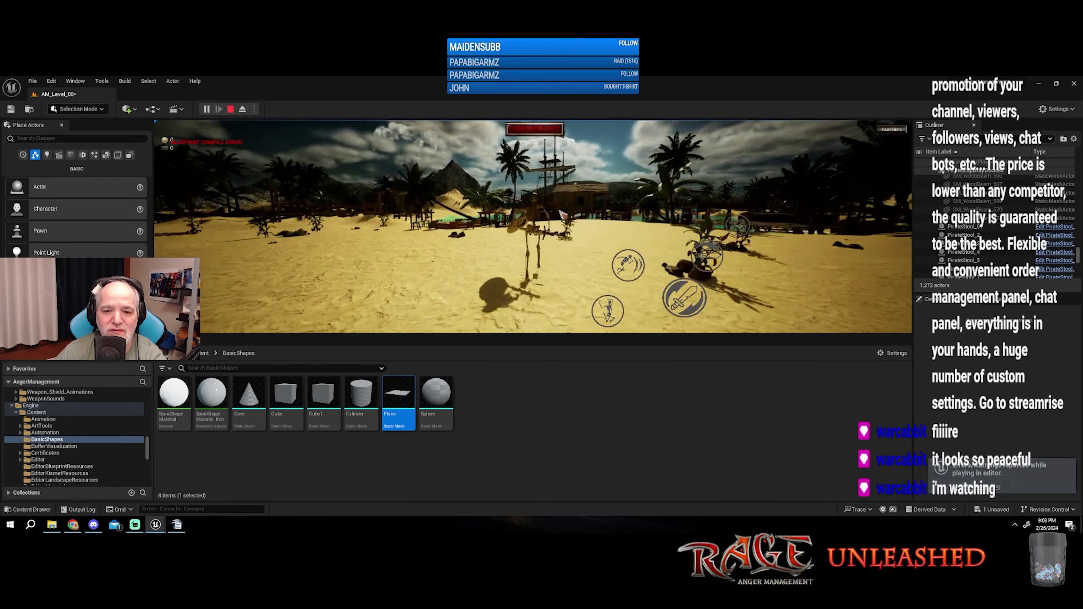
{"action": "key", "text": "w"}
{"action": "left_click", "coordinate": [534, 239]}
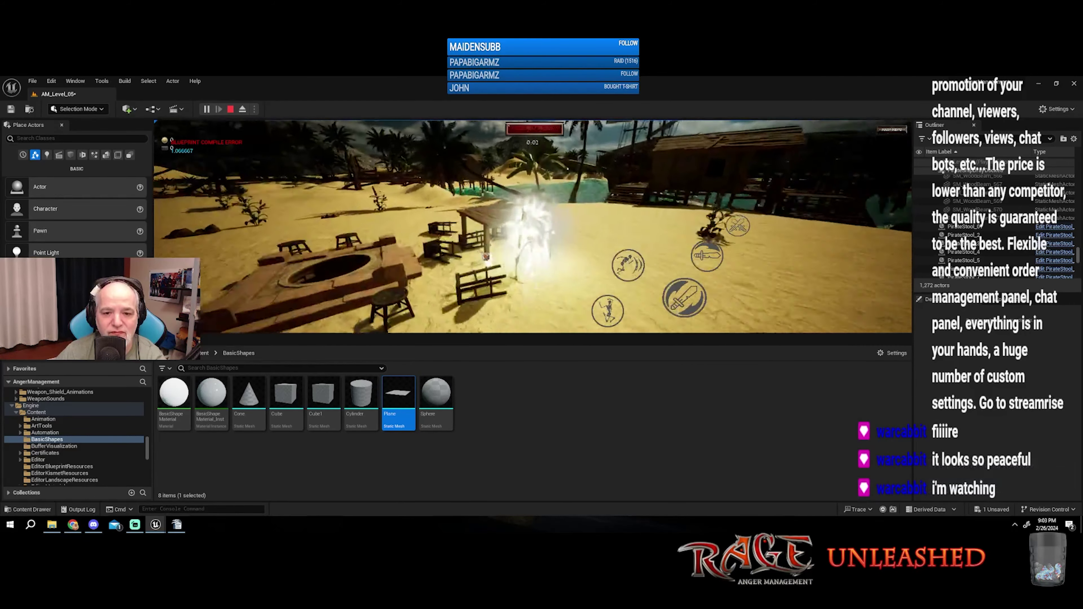
{"action": "left_click_drag", "start_coordinate": [472, 262], "coordinate": [532, 231]}
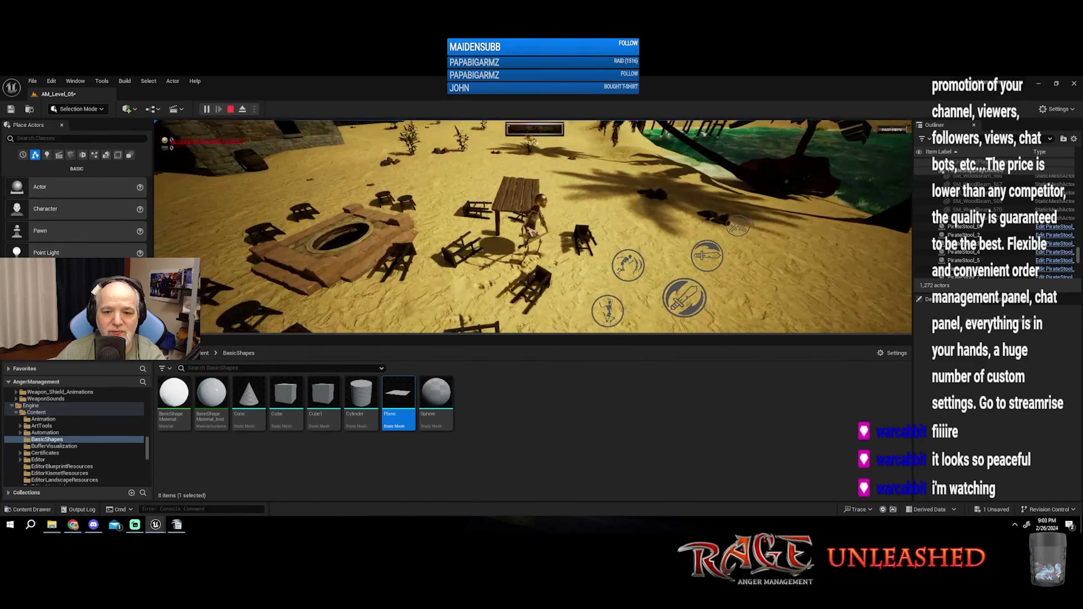
{"action": "key", "text": "w"}
{"action": "left_click", "coordinate": [684, 314]}
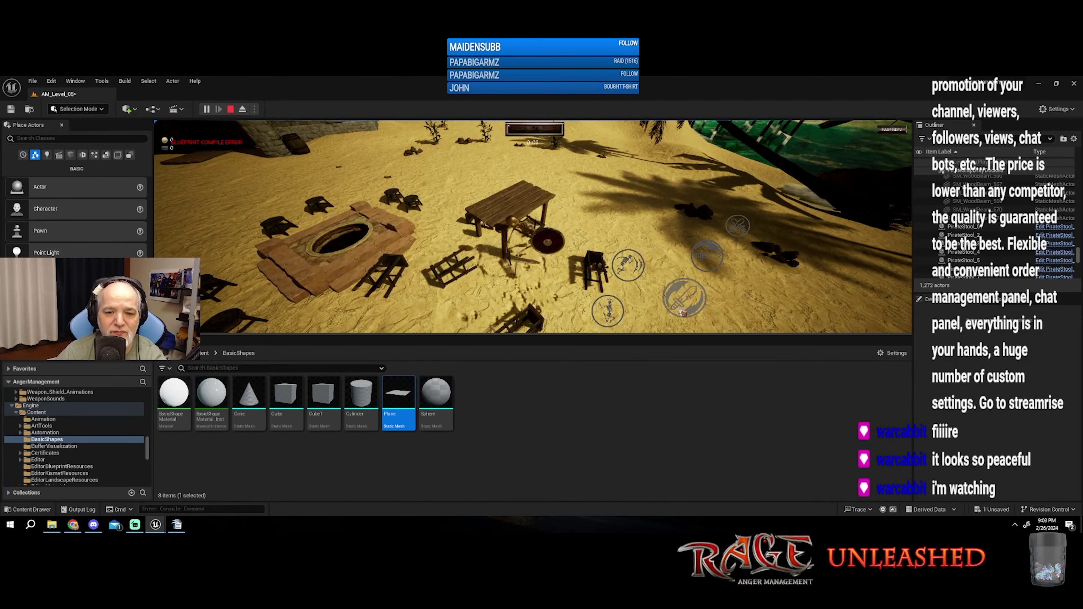
{"action": "left_click", "coordinate": [669, 312]}
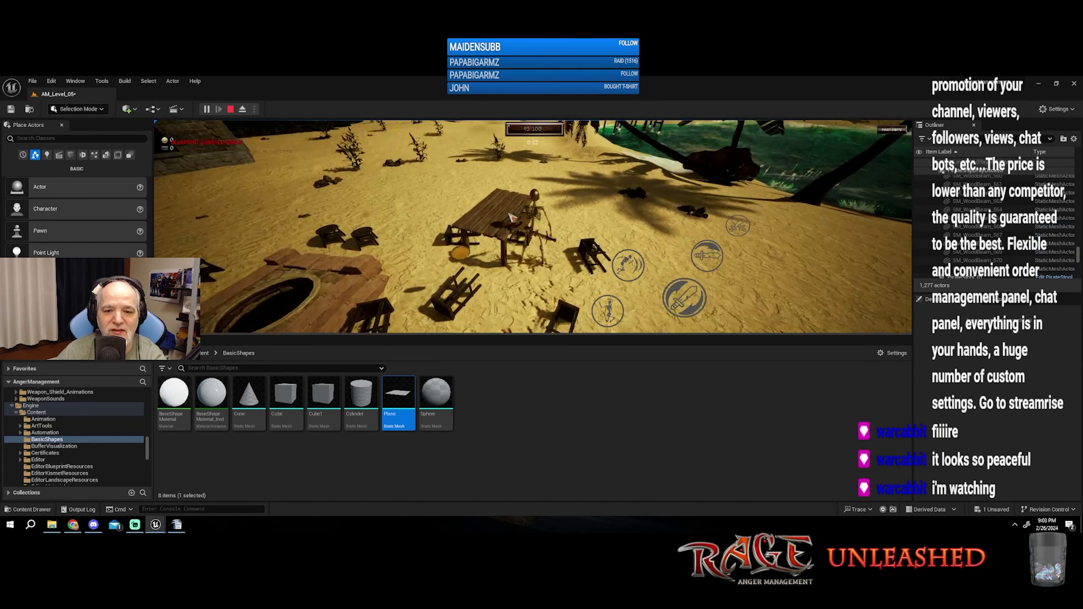
{"action": "key", "text": "w"}
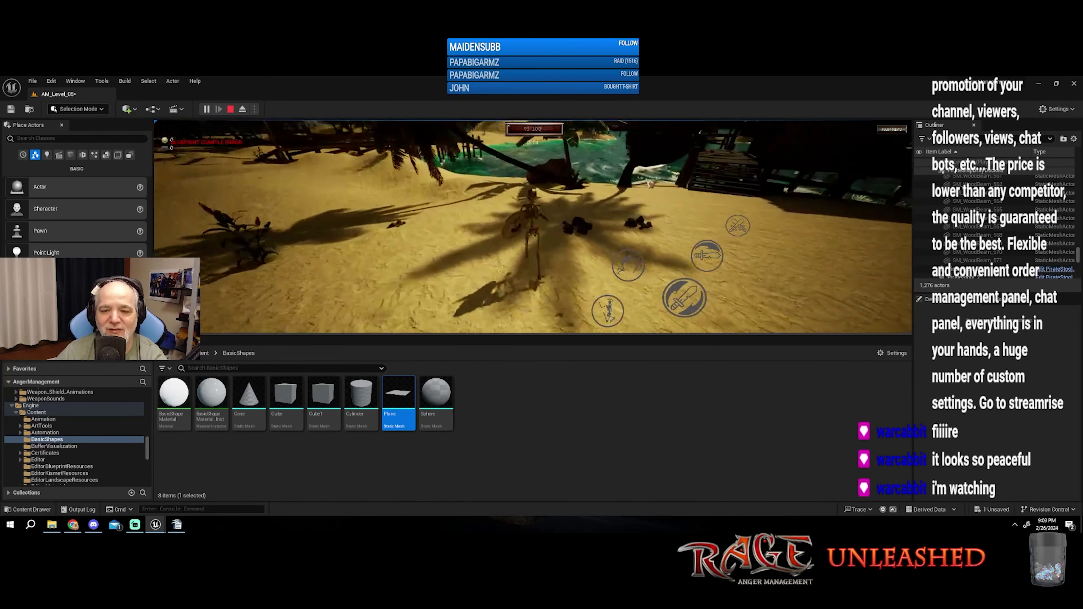
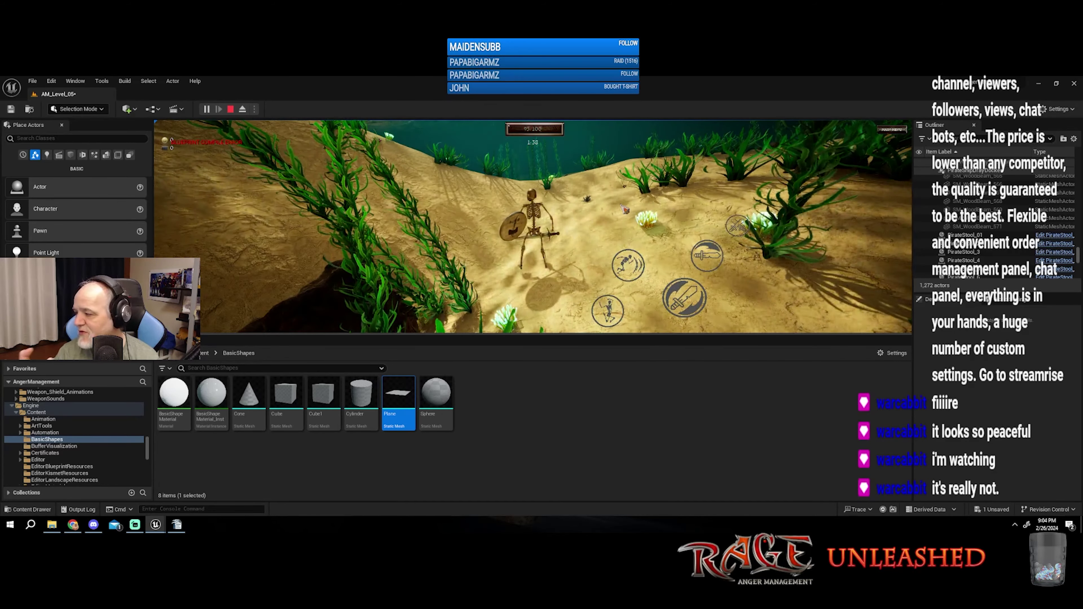
Step: Run the skeleton along the sandy seabed past the underwater plants and end the play-test
{"action": "key", "text": "w"}
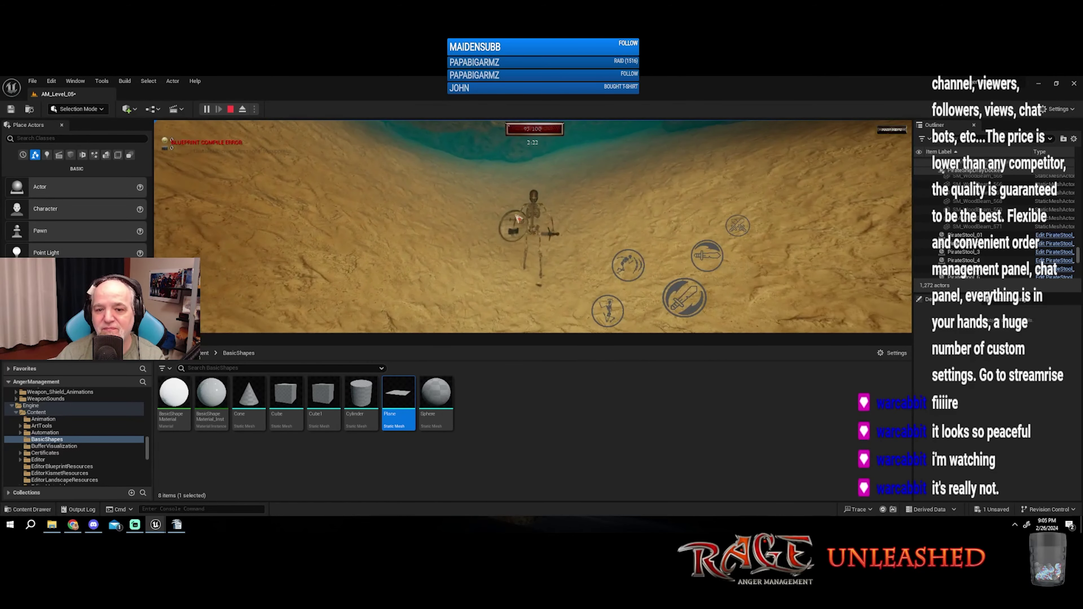
{"action": "key", "text": "w"}
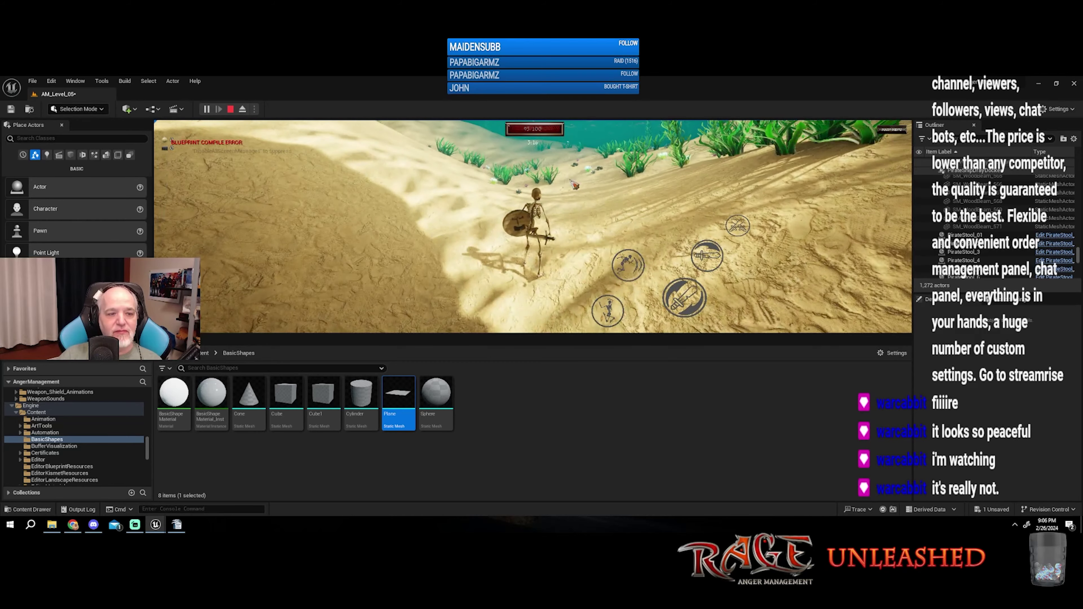
{"action": "key", "text": "Escape"}
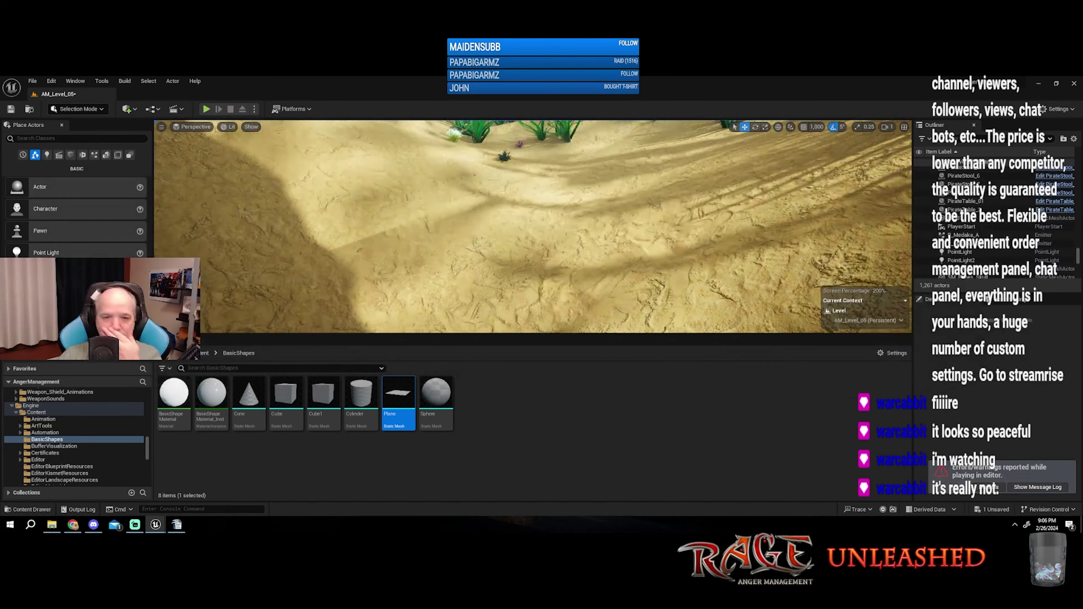
Step: Examine the bay between the pirate ship and the sandy islands, from underwater up to an overhead view
{"action": "right_click_drag", "start_coordinate": [533, 256], "coordinate": [532, 145]}
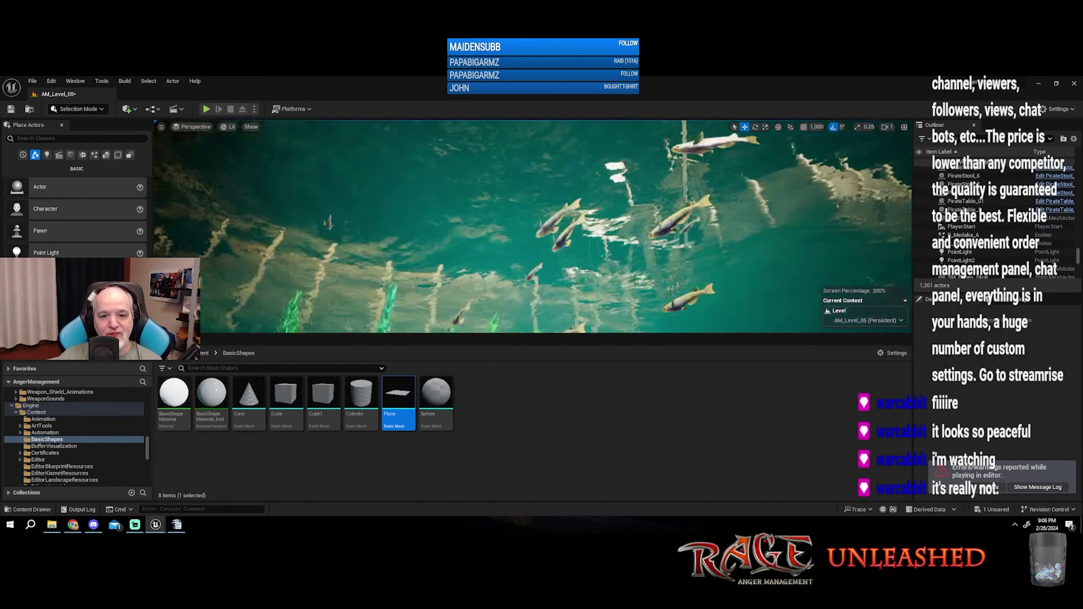
{"action": "key", "text": "w"}
{"action": "right_click_drag", "start_coordinate": [533, 226], "coordinate": [617, 175]}
{"action": "key", "text": "s"}
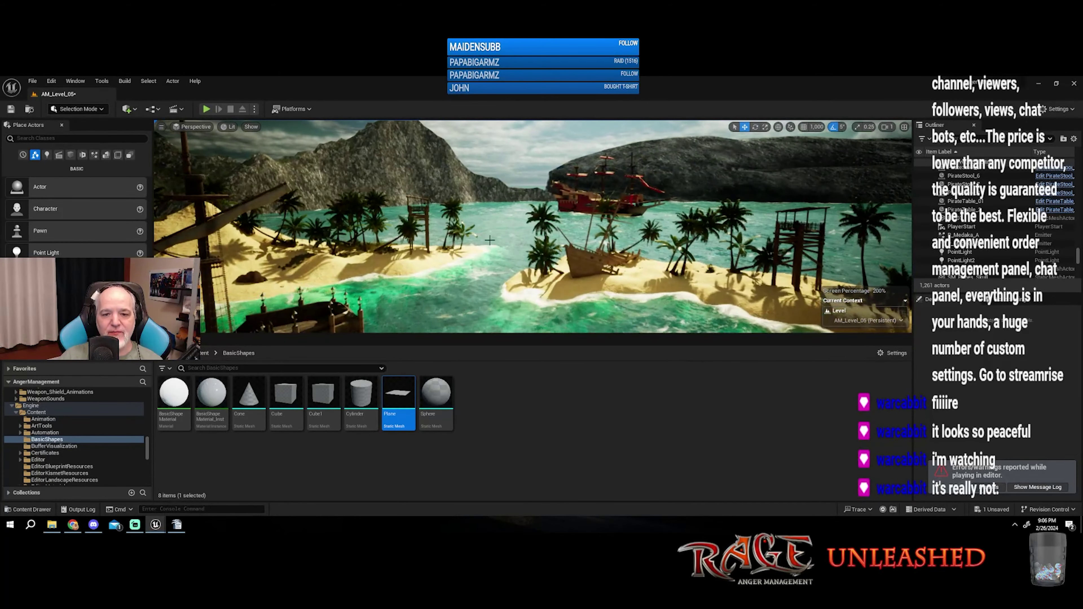
{"action": "right_click_drag", "start_coordinate": [510, 251], "coordinate": [561, 341]}
{"action": "right_click_drag", "start_coordinate": [576, 257], "coordinate": [491, 256]}
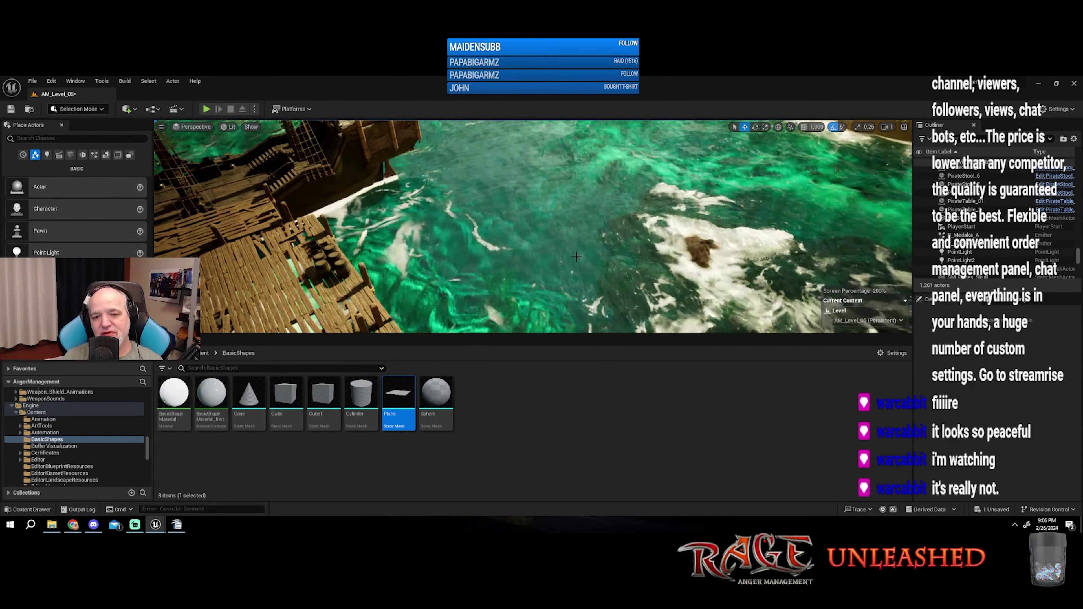
{"action": "right_click_drag", "start_coordinate": [577, 257], "coordinate": [575, 179]}
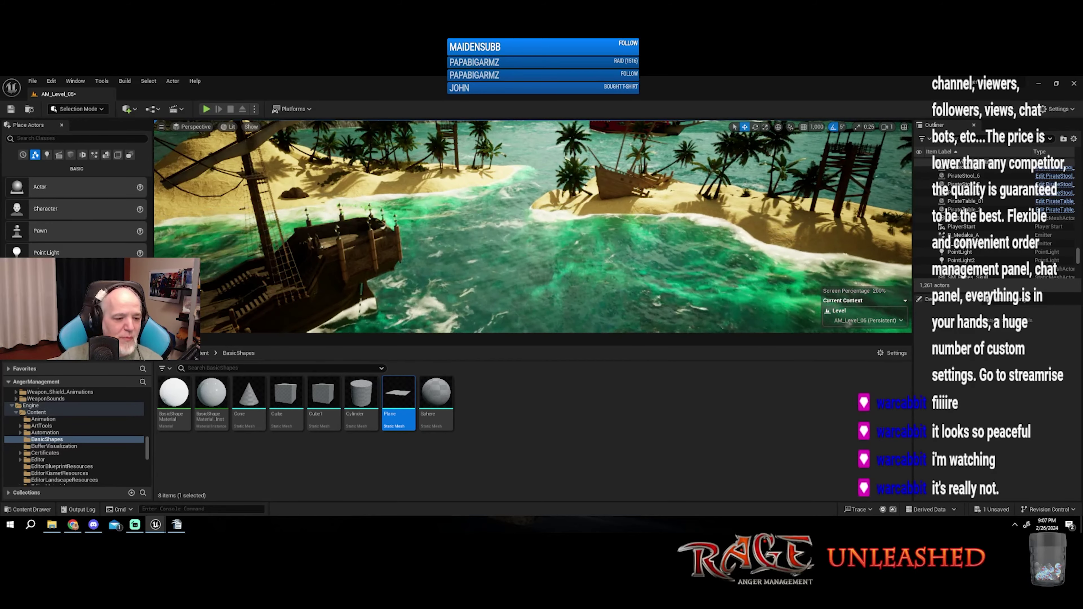
Step: Search the Engine folder for "ocean" assets and look through the matches
{"action": "left_click", "coordinate": [139, 353]}
{"action": "double_click", "coordinate": [211, 392]}
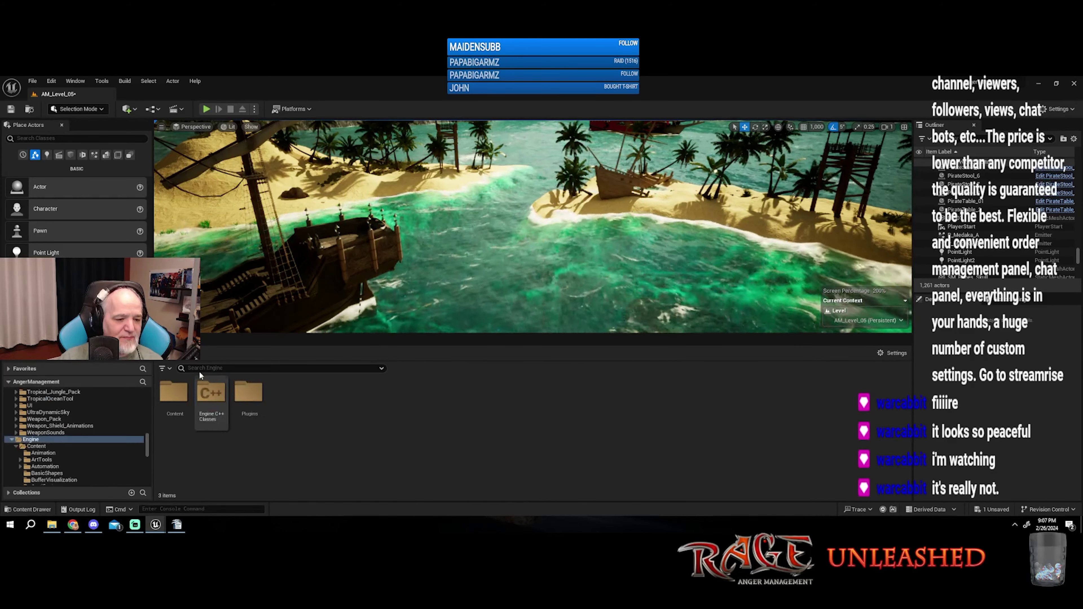
{"action": "type", "text": "ocean"}
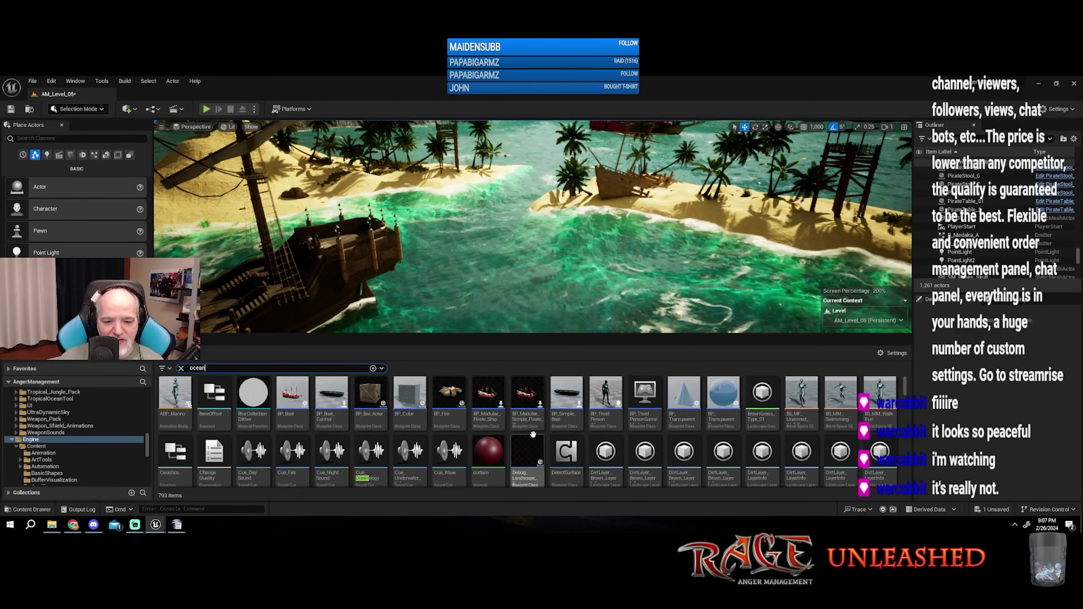
{"action": "scroll", "coordinate": [535, 420], "scroll_direction": "down", "scroll_amount": 2}
{"action": "scroll", "coordinate": [534, 420], "scroll_direction": "down", "scroll_amount": 5}
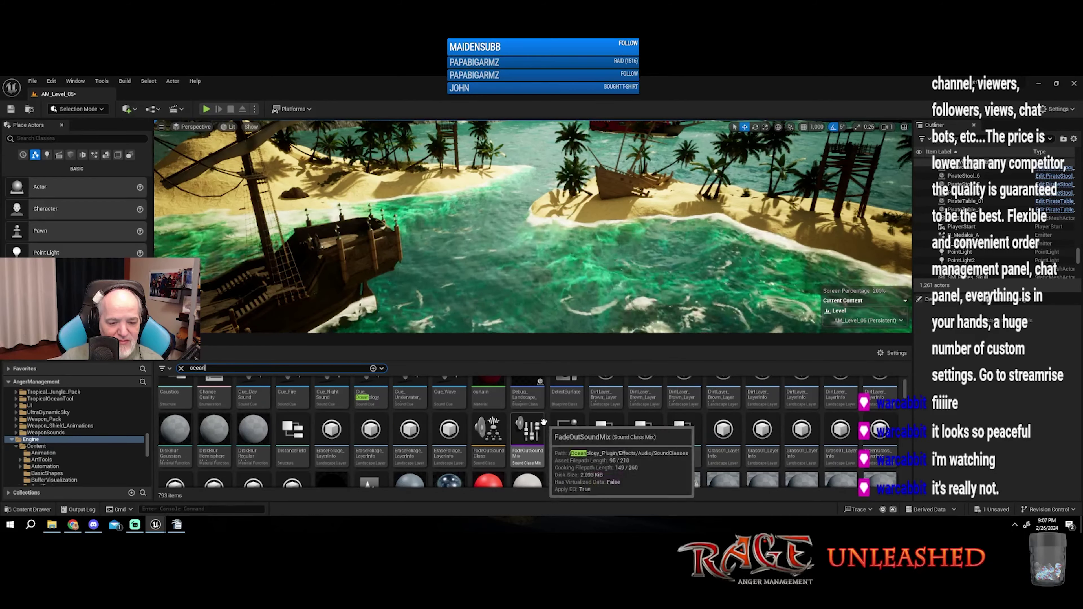
{"action": "scroll", "coordinate": [538, 424], "scroll_direction": "up", "scroll_amount": 5}
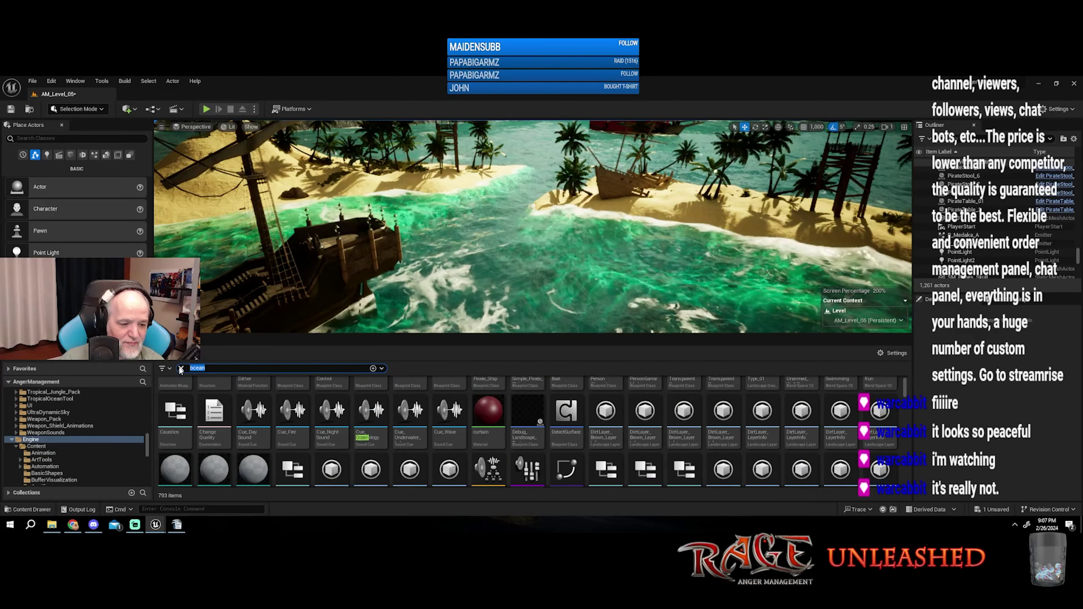
Step: Search the Engine folder for "float" assets and look through the matches
{"action": "type", "text": "at"}
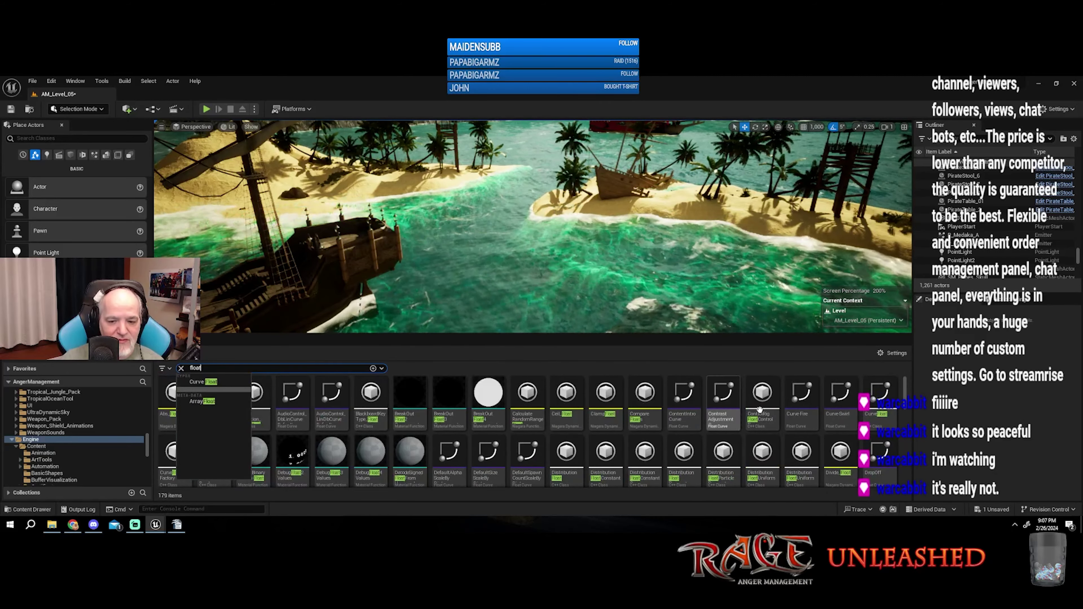
{"action": "left_click", "coordinate": [248, 355]}
{"action": "scroll", "coordinate": [405, 414], "scroll_direction": "down", "scroll_amount": 5}
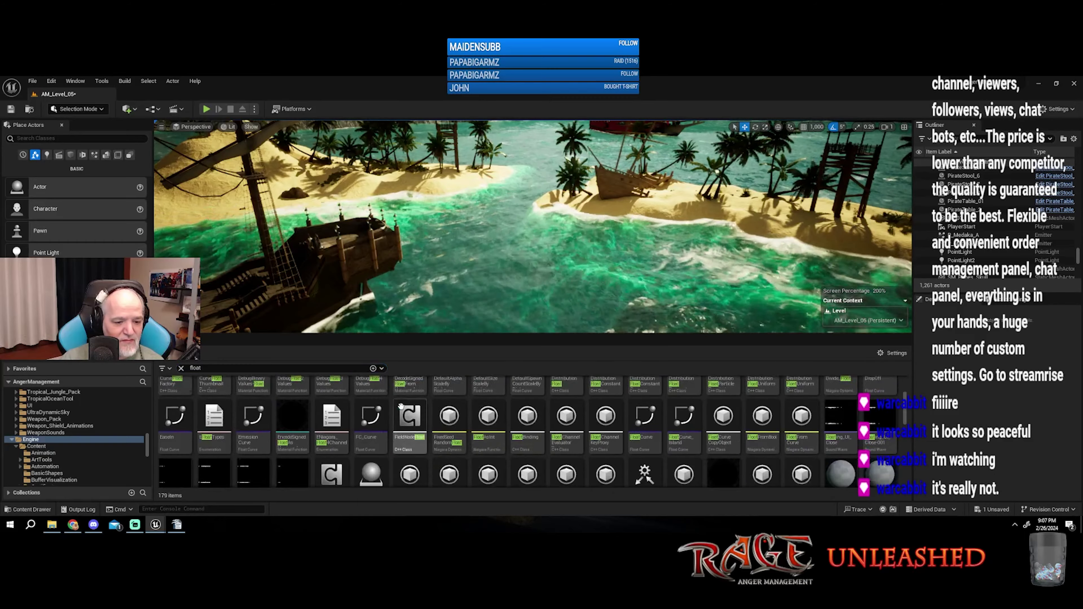
{"action": "scroll", "coordinate": [397, 408], "scroll_direction": "up", "scroll_amount": 3}
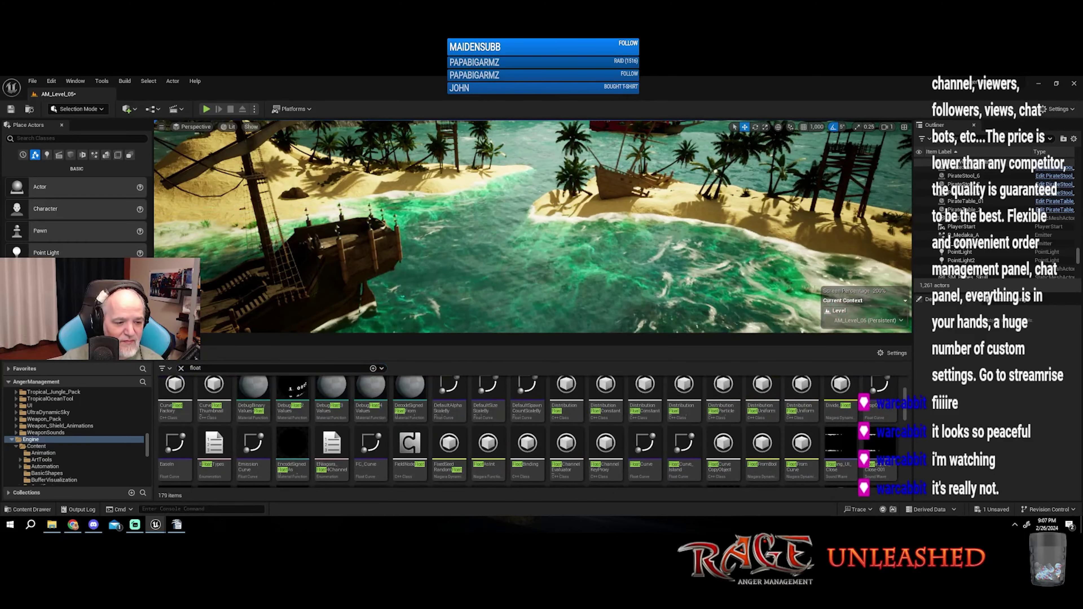
Step: Clear the search, go to the engine's Plugins folder and search it for "ocean"
{"action": "left_click", "coordinate": [164, 354]}
{"action": "left_click", "coordinate": [181, 368]}
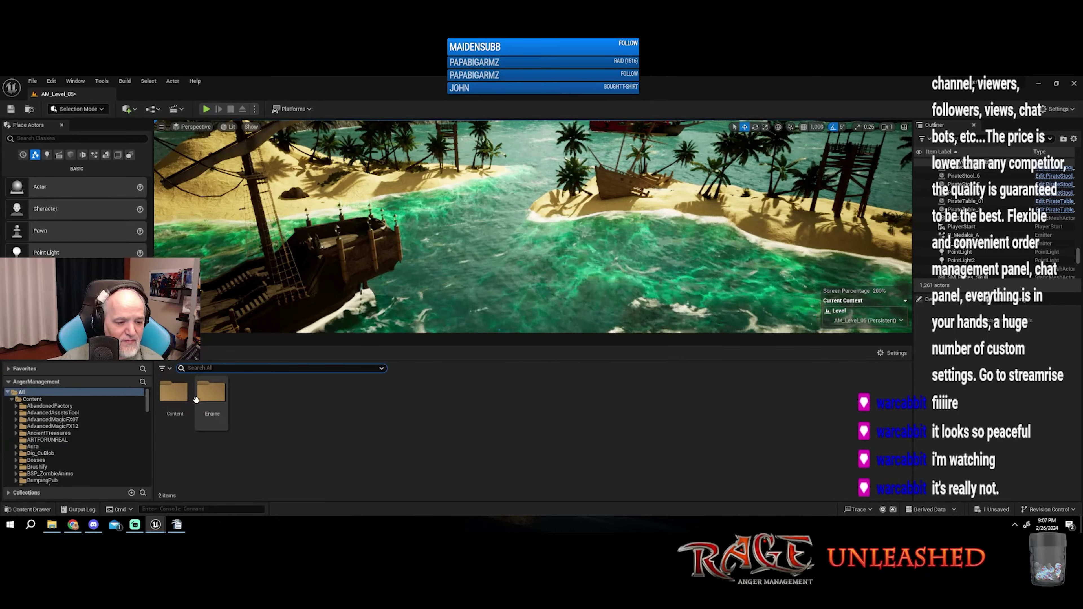
{"action": "double_click", "coordinate": [239, 414]}
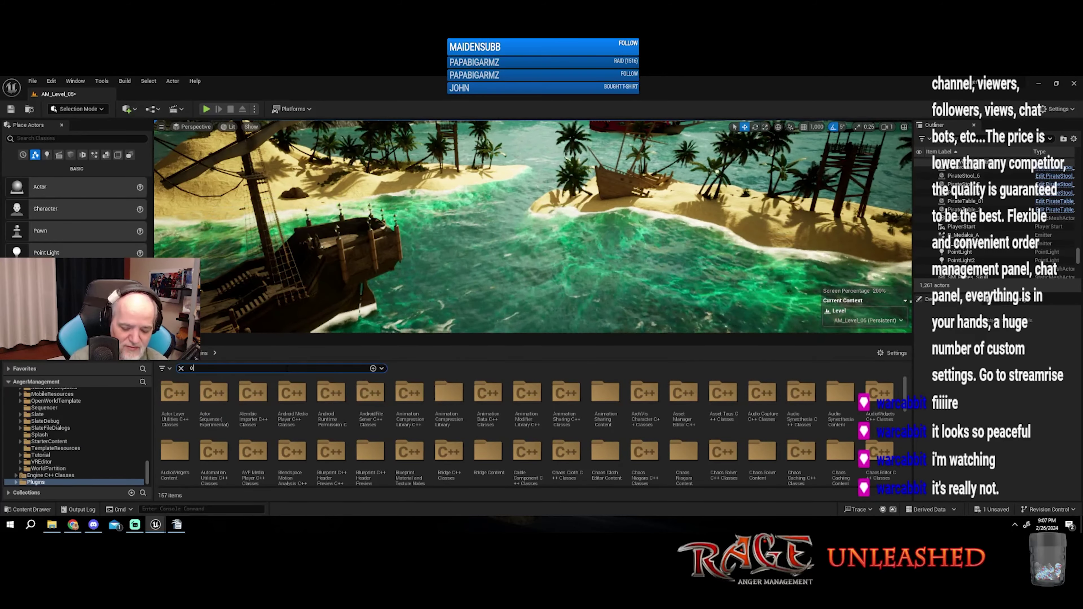
{"action": "type", "text": "ocean"}
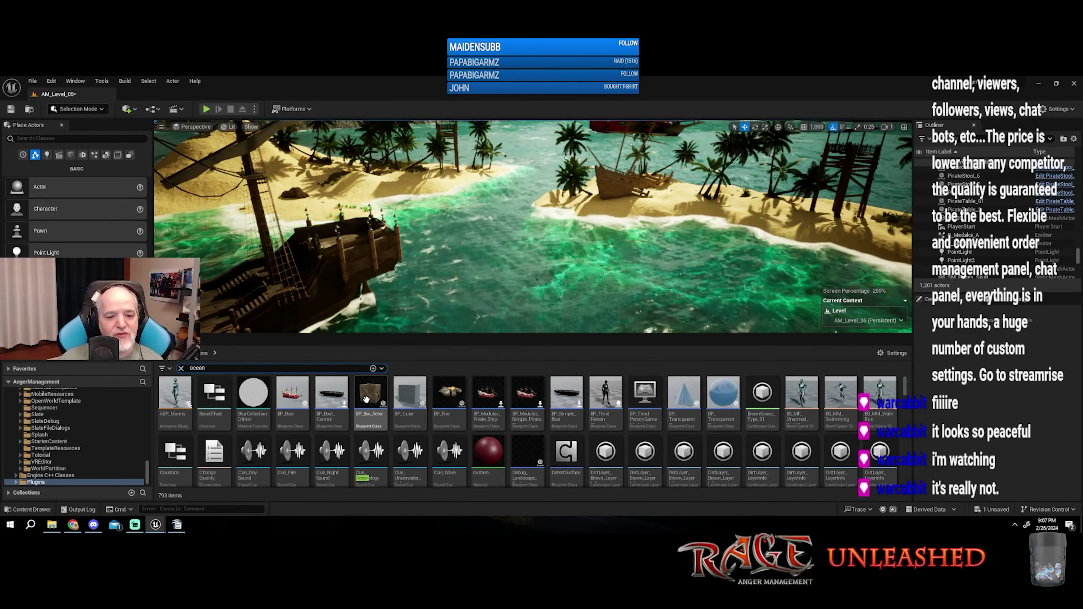
Step: Place a BP_Box_Actor crate on the water near the pirate ship and put a duplicate beside it
{"action": "left_click_drag", "start_coordinate": [371, 394], "coordinate": [527, 283]}
{"action": "right_click_drag", "start_coordinate": [528, 283], "coordinate": [537, 307]}
{"action": "scroll", "coordinate": [614, 235], "scroll_direction": "down", "scroll_amount": 10}
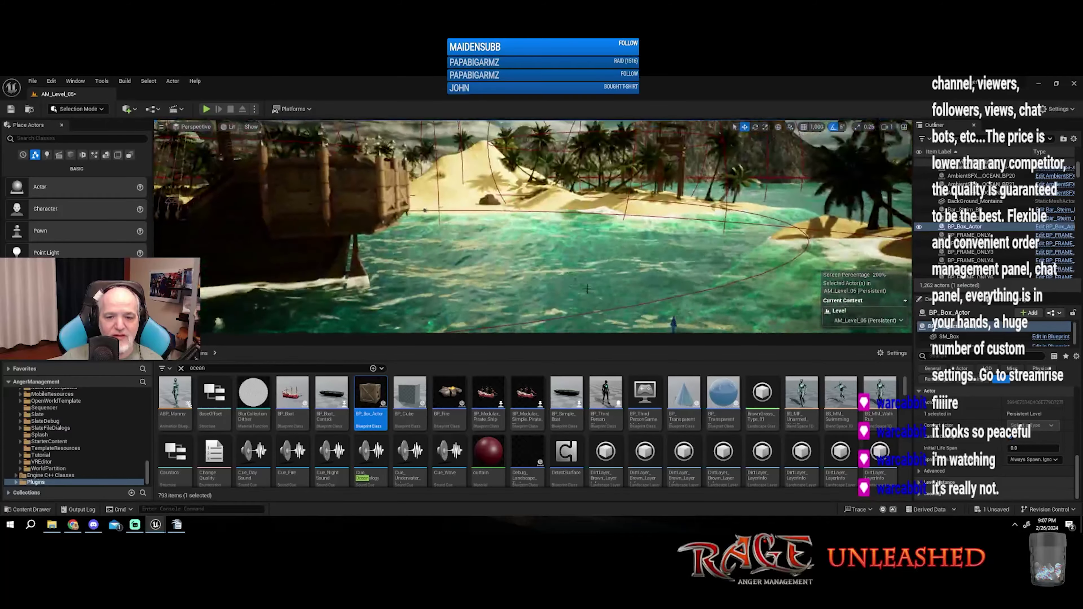
{"action": "left_click_drag", "start_coordinate": [614, 235], "coordinate": [617, 136]}
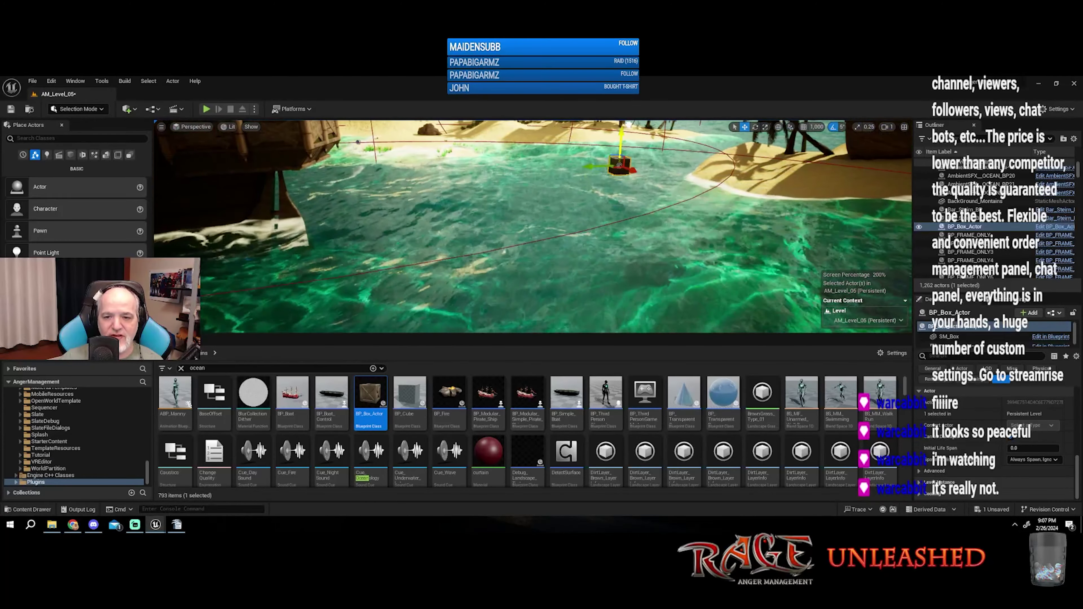
{"action": "left_click_drag", "start_coordinate": [636, 175], "coordinate": [523, 275]}
{"action": "left_click_drag", "start_coordinate": [373, 390], "coordinate": [438, 269]}
{"action": "key", "text": "Delete"}
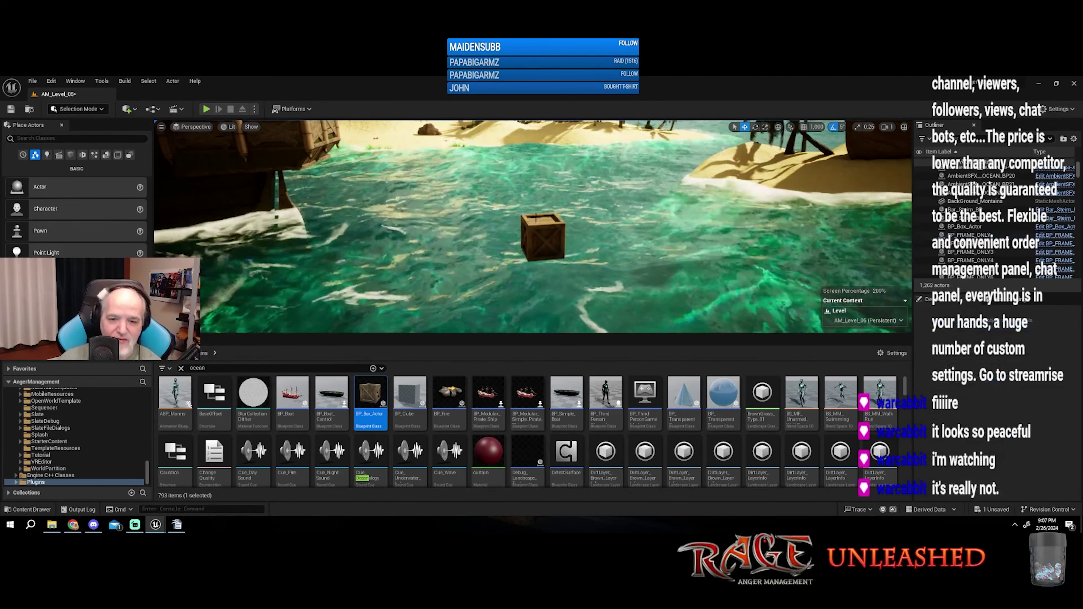
{"action": "left_click", "coordinate": [544, 237]}
{"action": "left_click_drag", "start_coordinate": [514, 241], "coordinate": [396, 244]}
Step: Simulate the level despite the blueprint compilation errors, and enlarge the viewport to watch the crates on the water
{"action": "left_click", "coordinate": [255, 109]}
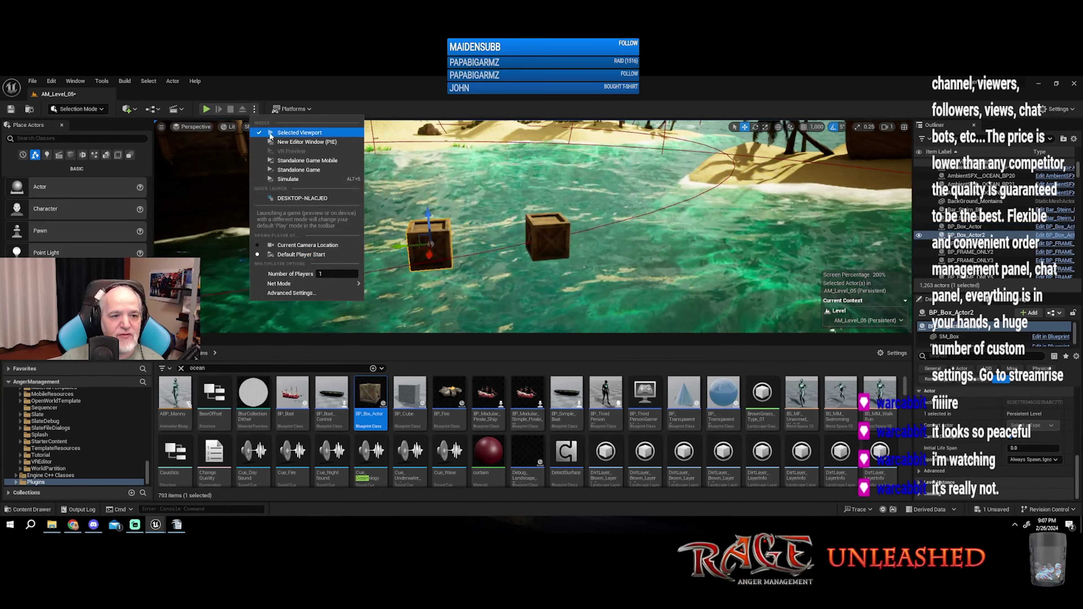
{"action": "left_click", "coordinate": [316, 174]}
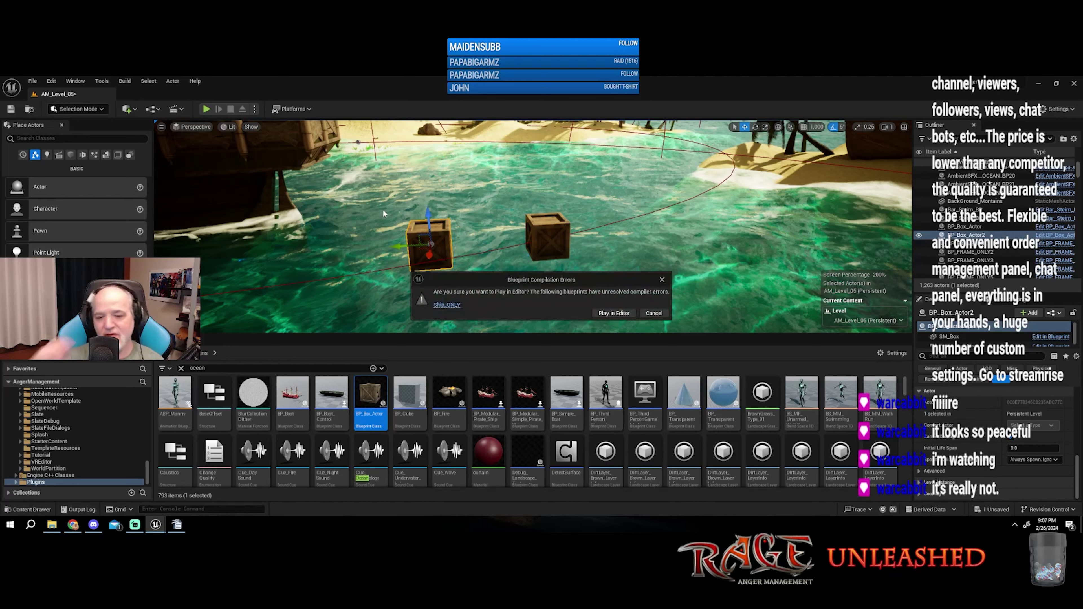
{"action": "left_click", "coordinate": [607, 313]}
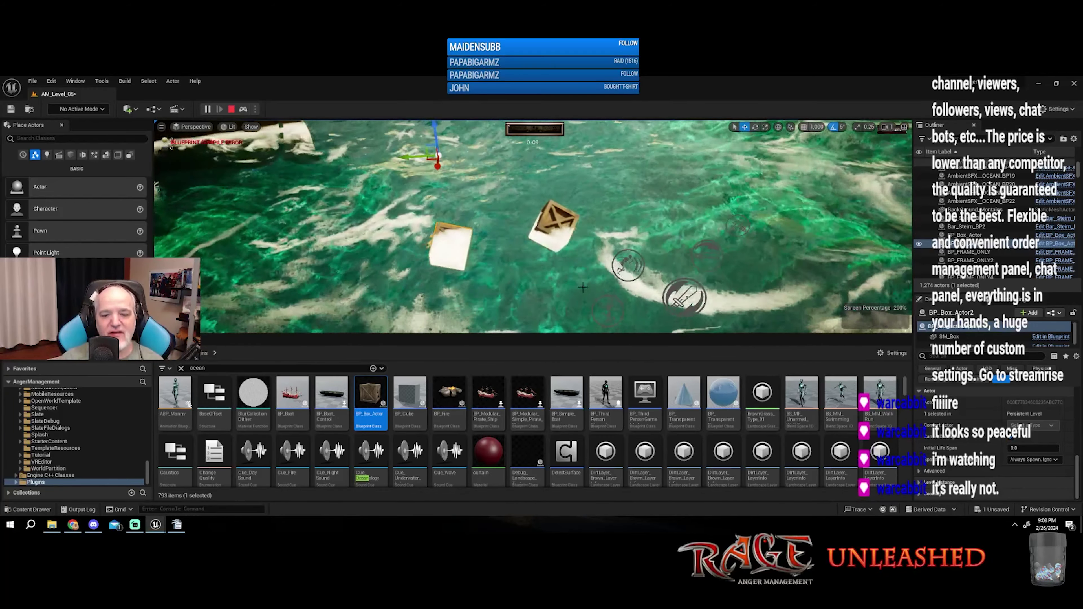
{"action": "left_click_drag", "start_coordinate": [554, 334], "coordinate": [549, 456]}
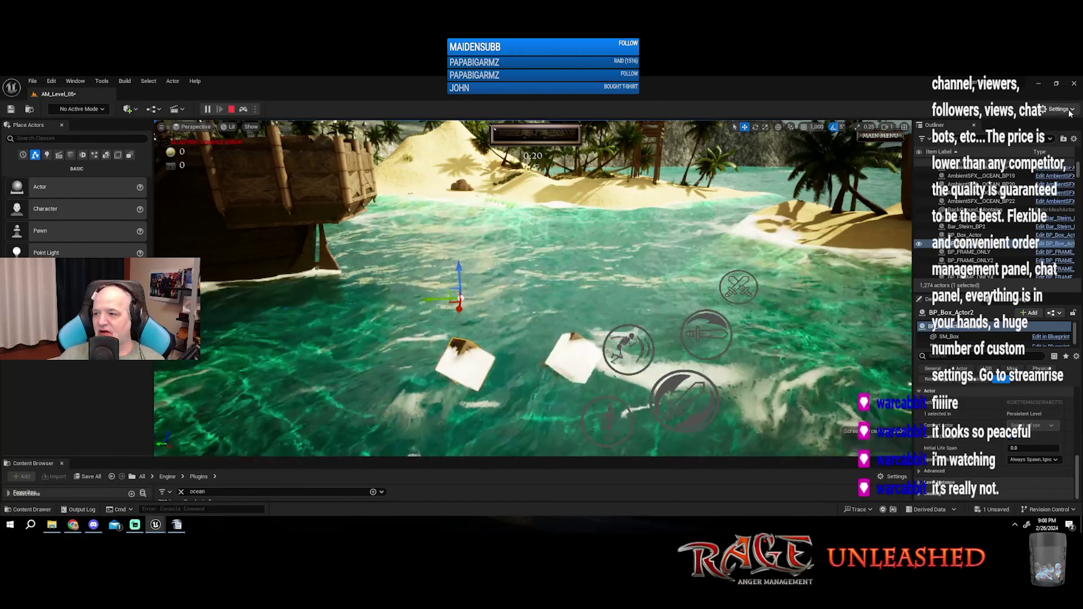
Step: Check the engine scalability settings and turn on the stats and FPS display in the viewport
{"action": "left_click", "coordinate": [1057, 109]}
{"action": "mouse_move", "coordinate": [1009, 246]}
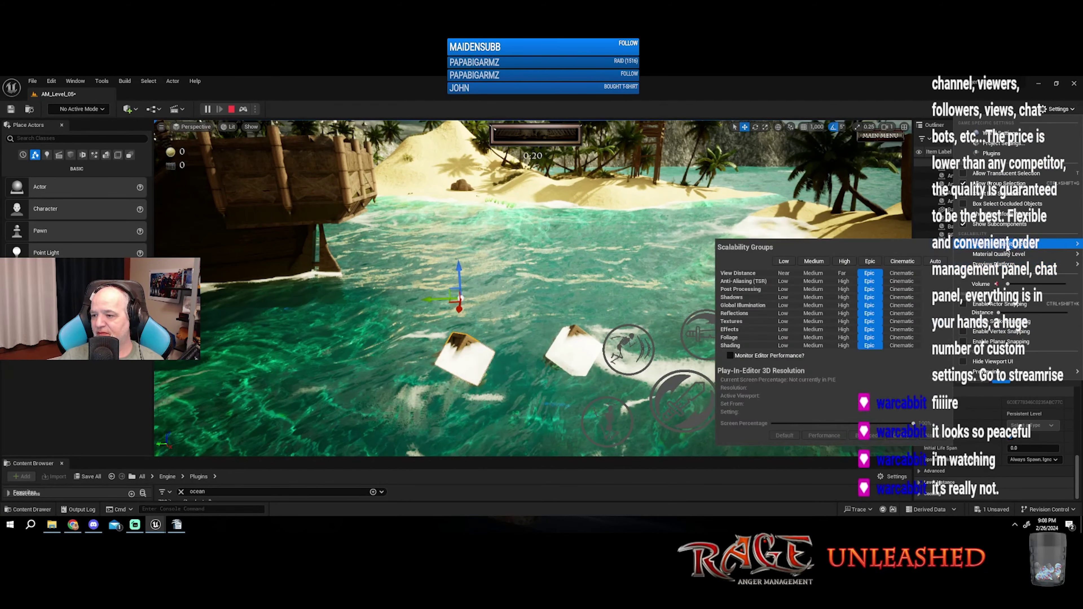
{"action": "left_click", "coordinate": [162, 128]}
{"action": "left_click", "coordinate": [182, 186]}
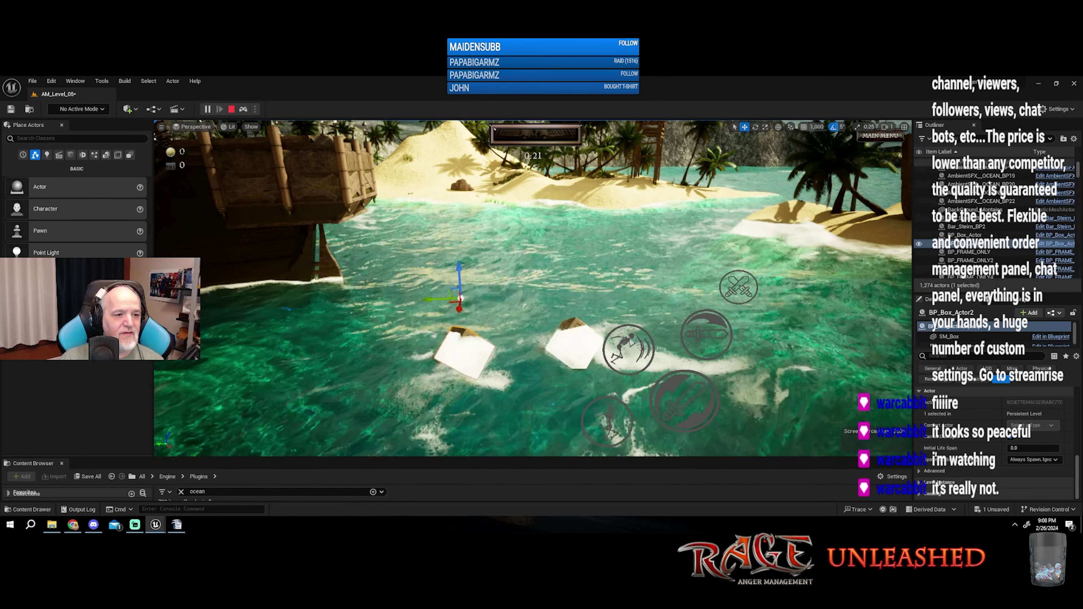
{"action": "left_click", "coordinate": [184, 186]}
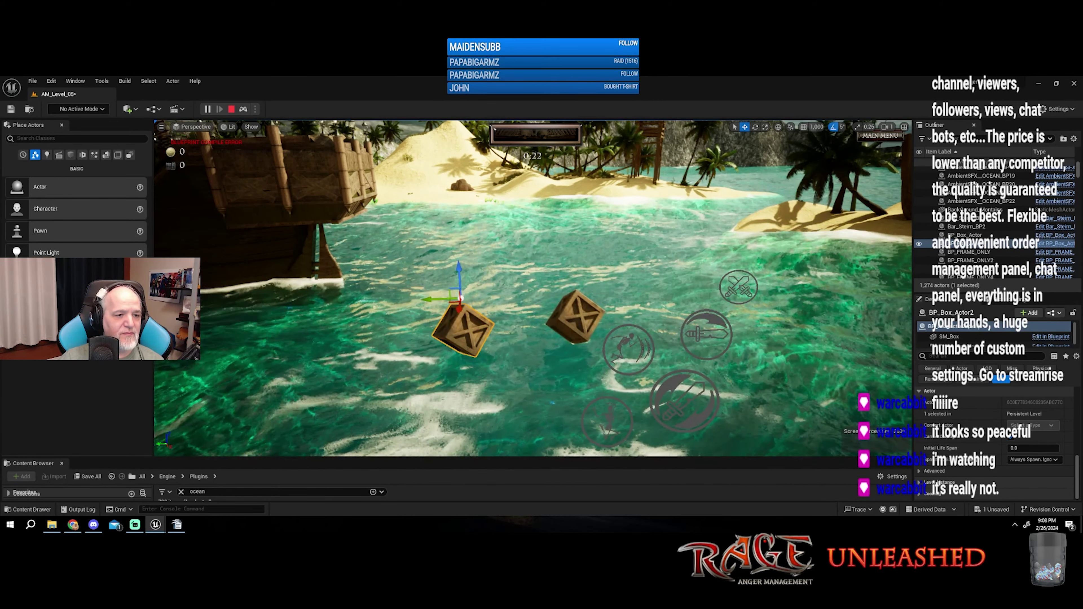
{"action": "left_click", "coordinate": [161, 127]}
{"action": "left_click", "coordinate": [188, 178]}
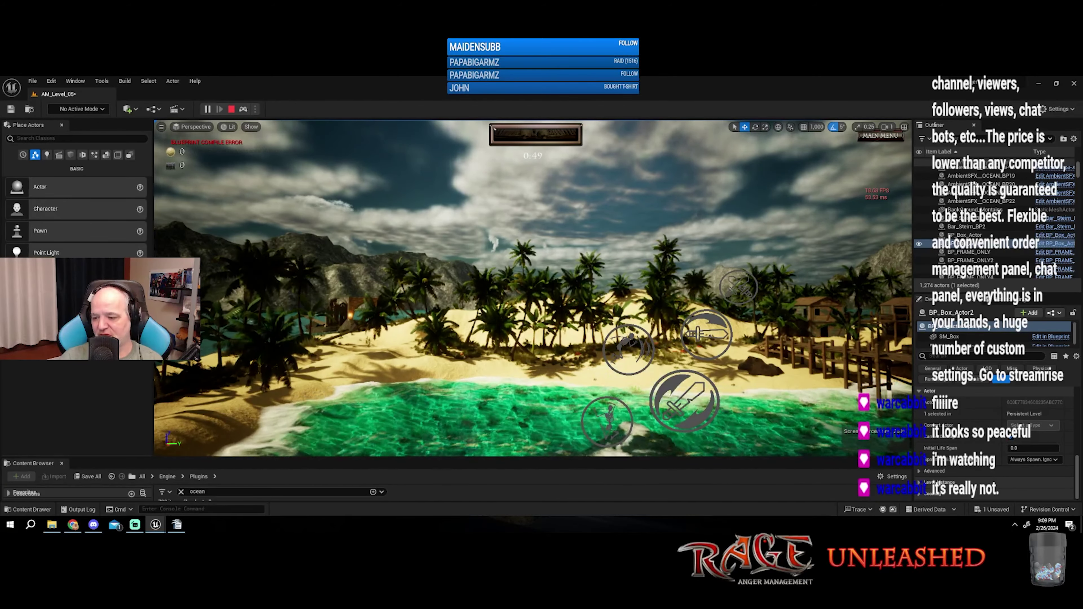
Step: Set the viewport's custom screen percentage override to 100
{"action": "left_click", "coordinate": [162, 126]}
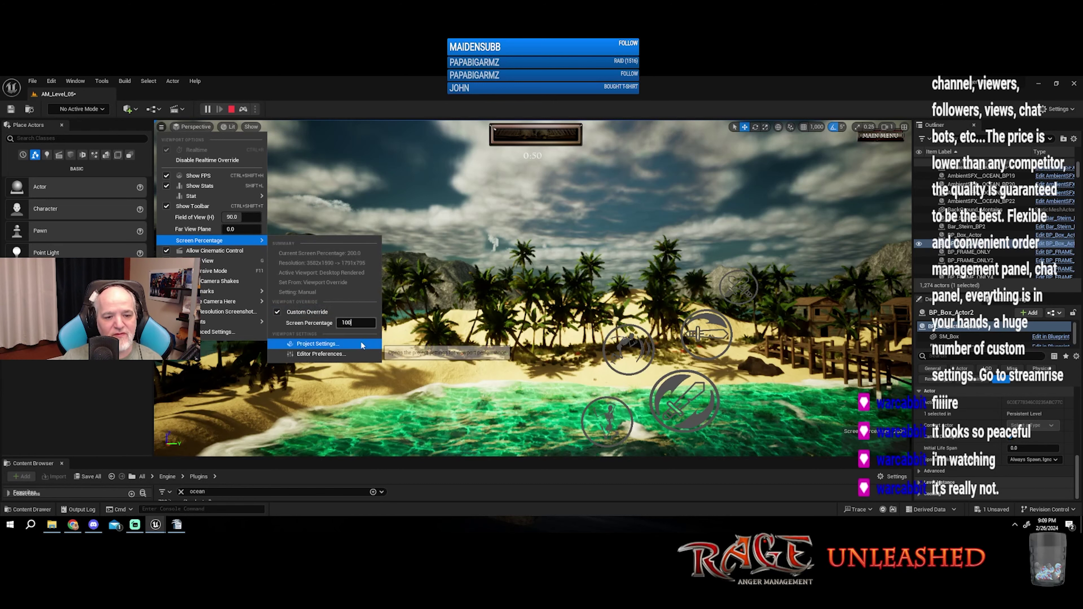
{"action": "left_click", "coordinate": [354, 341]}
{"action": "key", "text": "ctrl+shift+h"}
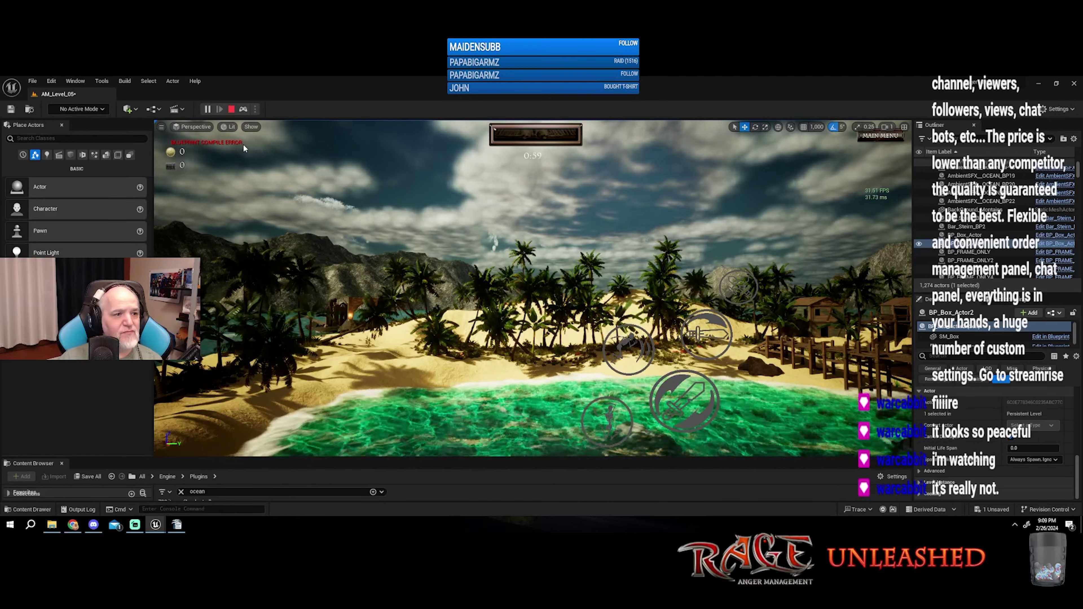
Step: Set all engine scalability groups to High while viewing the bay by the pirate ship
{"action": "left_click", "coordinate": [534, 289]}
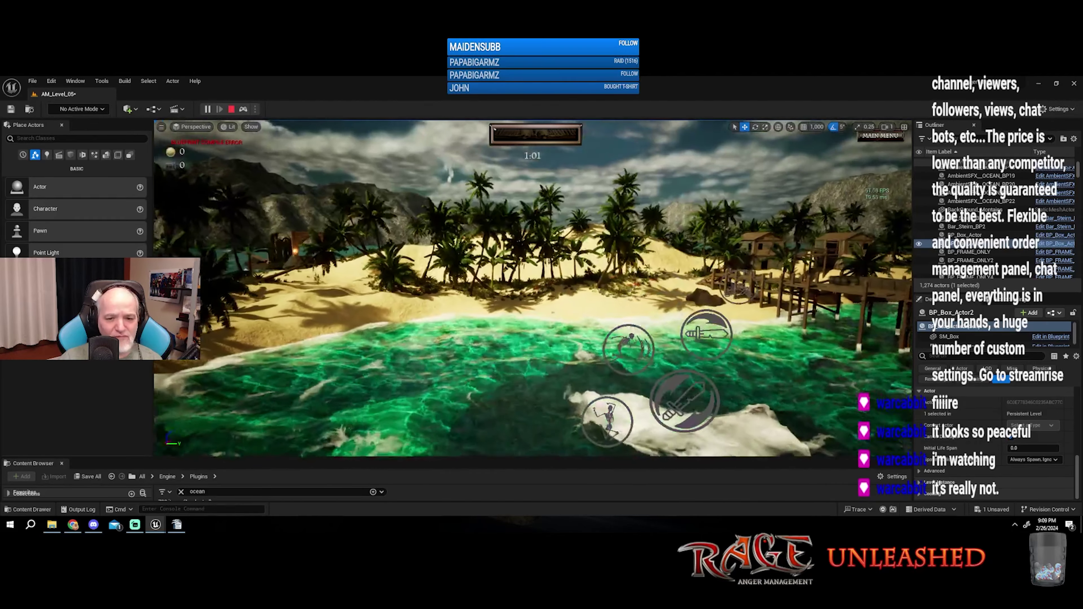
{"action": "right_click_drag", "start_coordinate": [534, 289], "coordinate": [767, 289]}
{"action": "right_click_drag", "start_coordinate": [401, 227], "coordinate": [463, 212]}
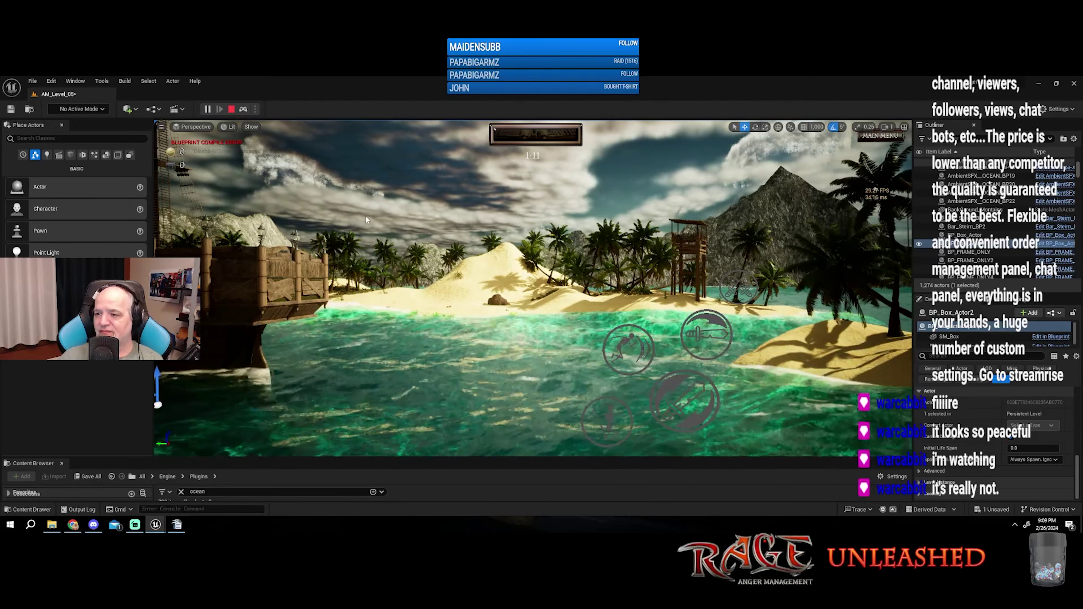
{"action": "left_click", "coordinate": [1059, 109]}
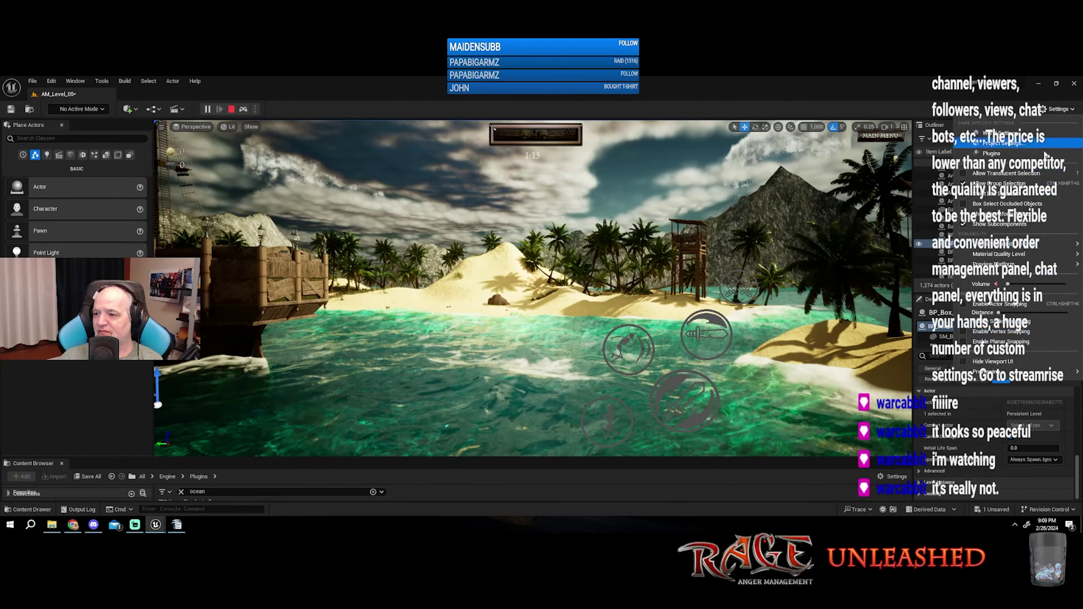
{"action": "mouse_move", "coordinate": [1004, 244]}
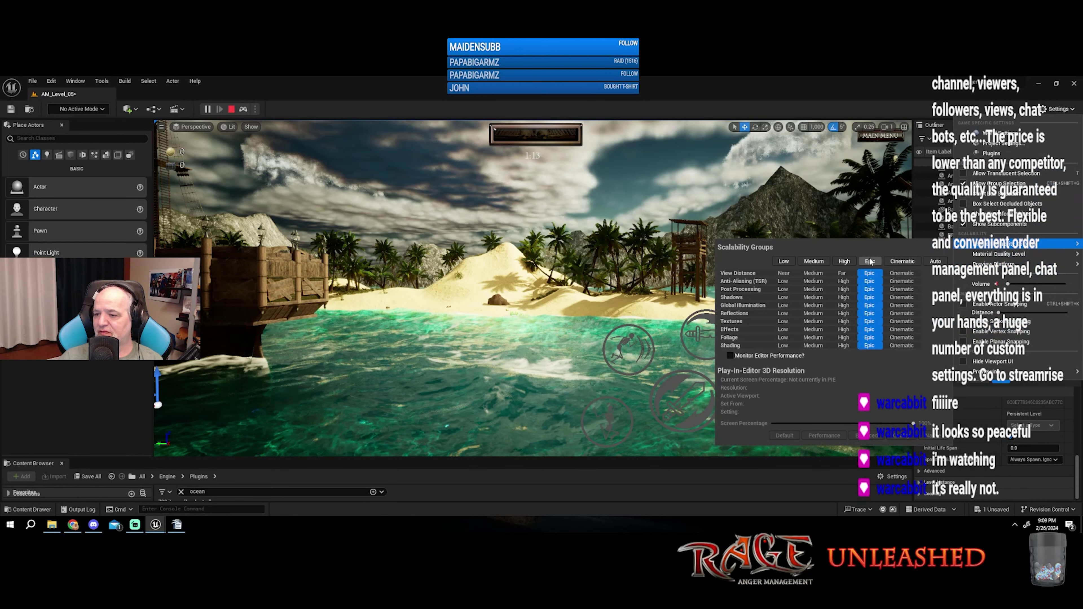
{"action": "left_click", "coordinate": [846, 262]}
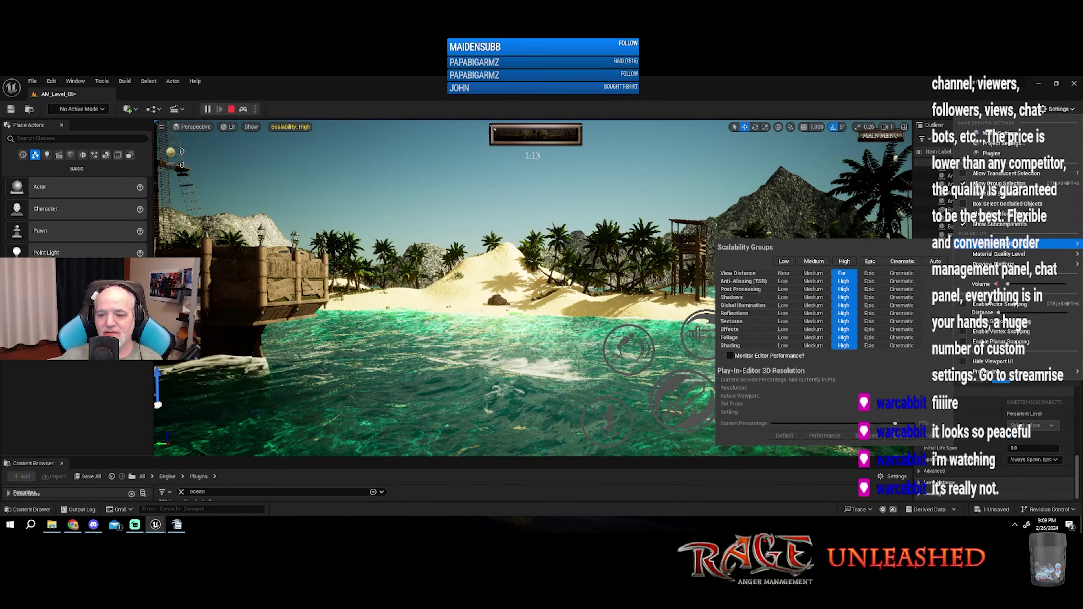
Step: Check the material quality level options, and look around the bay, the shipwreck and the palm beach in the running simulation
{"action": "mouse_move", "coordinate": [999, 253]}
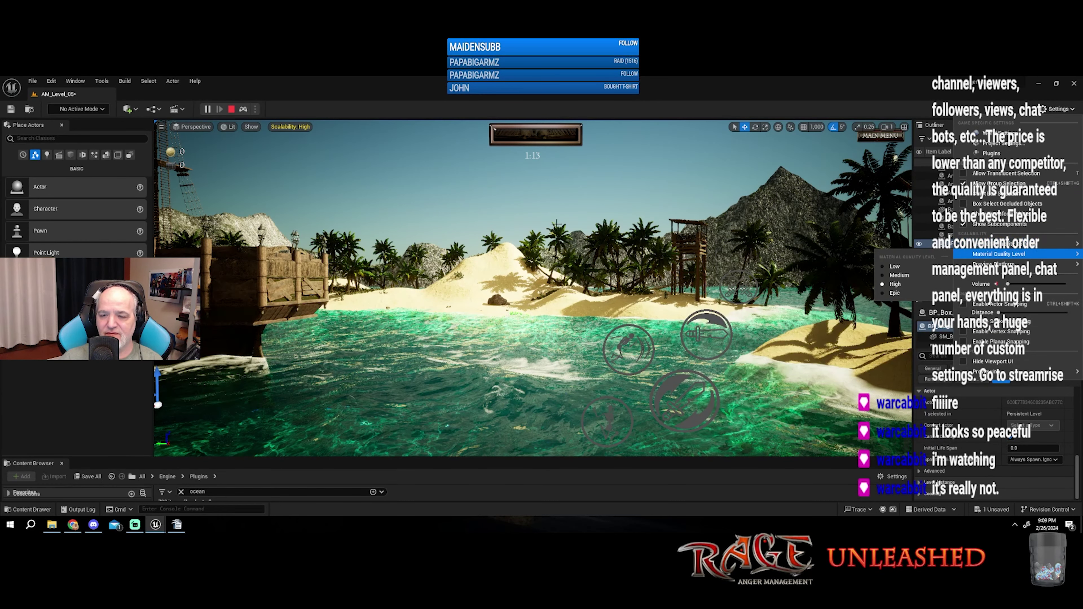
{"action": "left_click", "coordinate": [557, 224]}
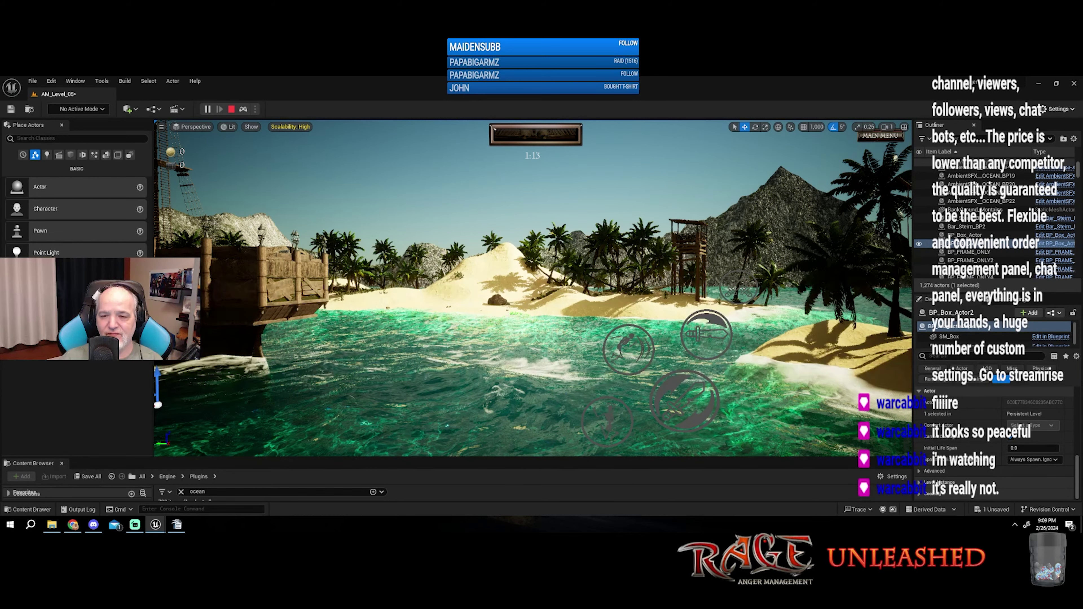
{"action": "right_click", "coordinate": [504, 228]}
{"action": "left_click", "coordinate": [552, 187]}
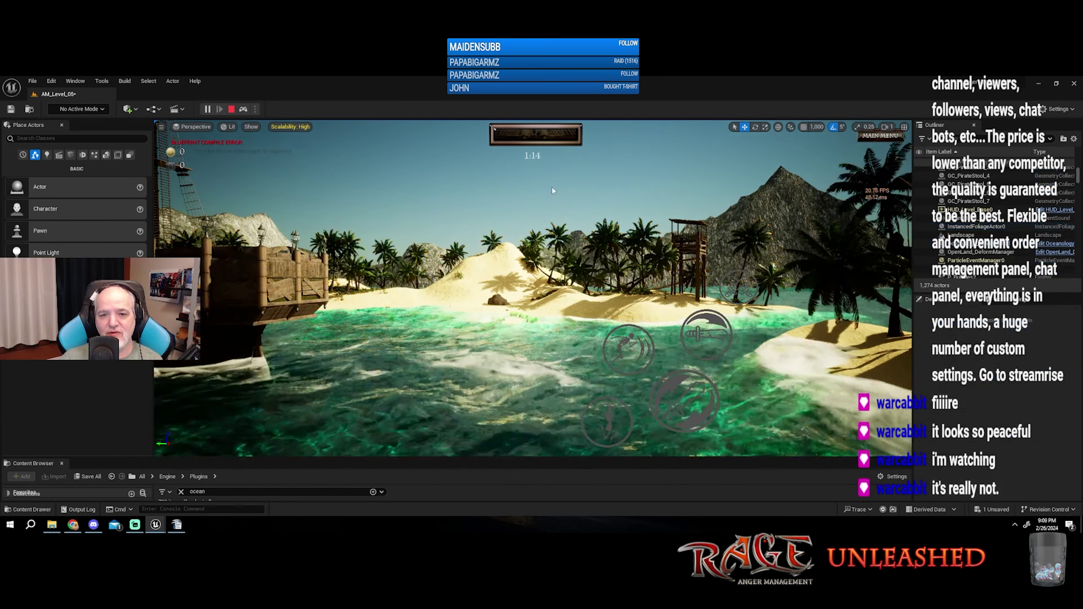
{"action": "left_click_drag", "start_coordinate": [551, 186], "coordinate": [782, 186]}
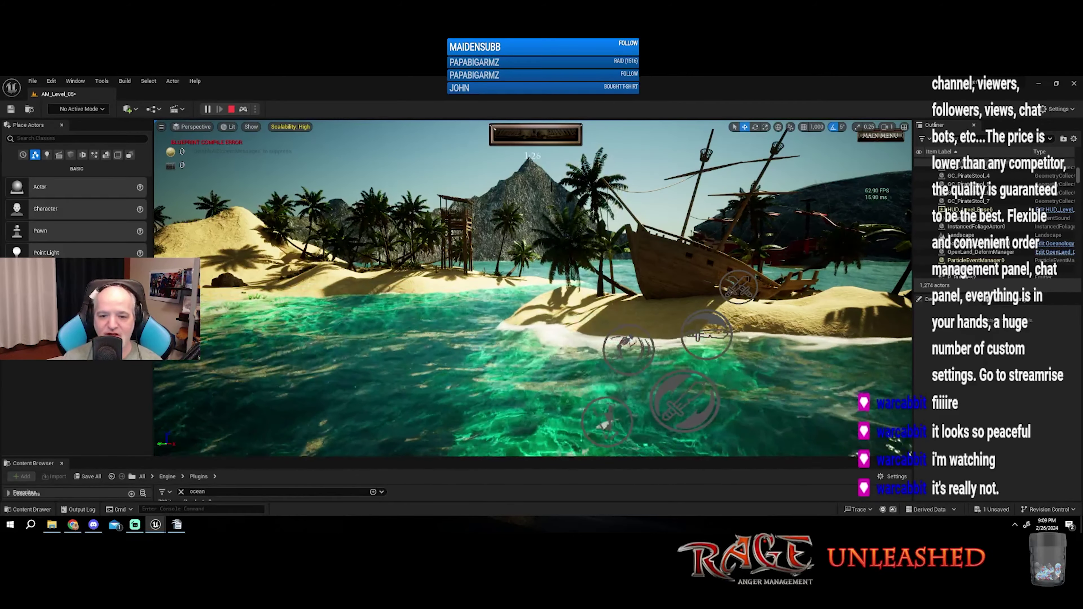
{"action": "left_click_drag", "start_coordinate": [552, 187], "coordinate": [252, 212]}
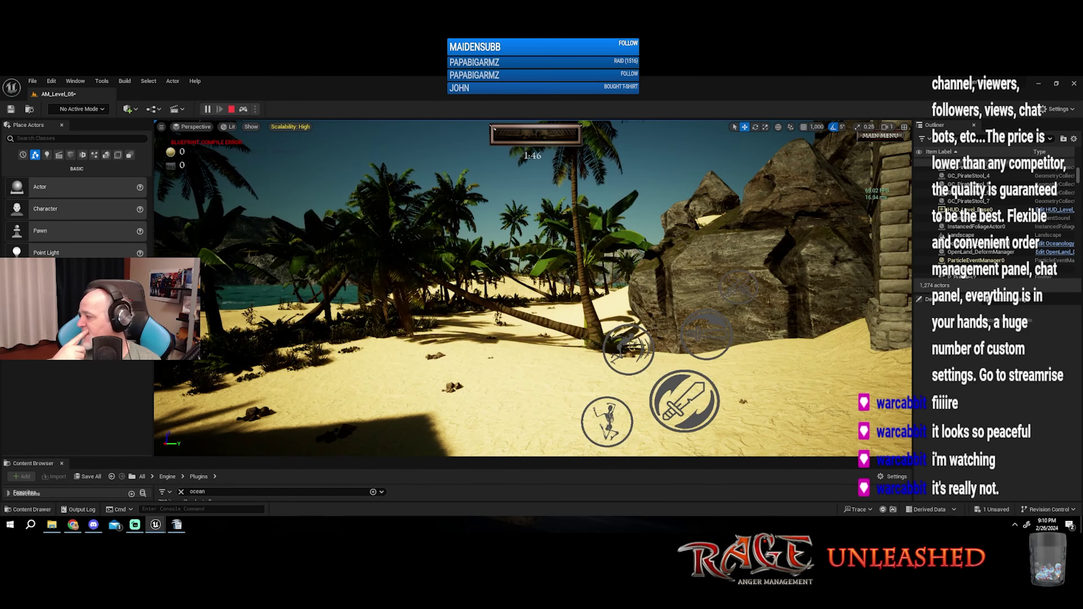
Step: Enlarge the Content Browser and clear its ocean search filter
{"action": "left_click_drag", "start_coordinate": [299, 458], "coordinate": [299, 343]}
{"action": "left_click", "coordinate": [142, 362]}
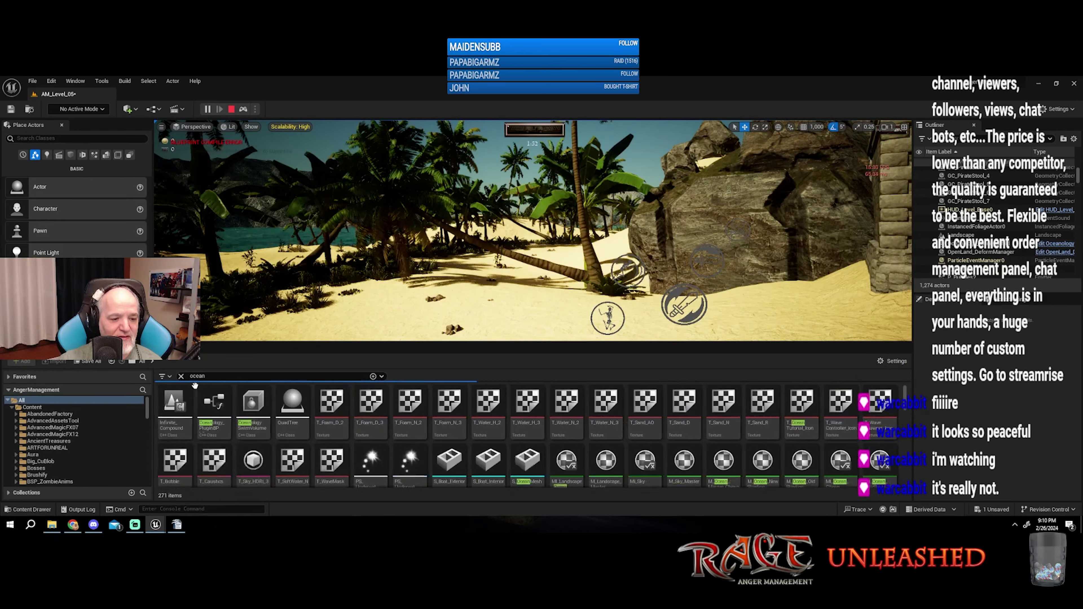
{"action": "left_click", "coordinate": [180, 376]}
Step: Select the cliff rock beside the stone building, locate its SM_CarryCliff_01a mesh in the content, and open it for editing
{"action": "right_click_drag", "start_coordinate": [490, 231], "coordinate": [751, 233]}
{"action": "left_click", "coordinate": [490, 234]}
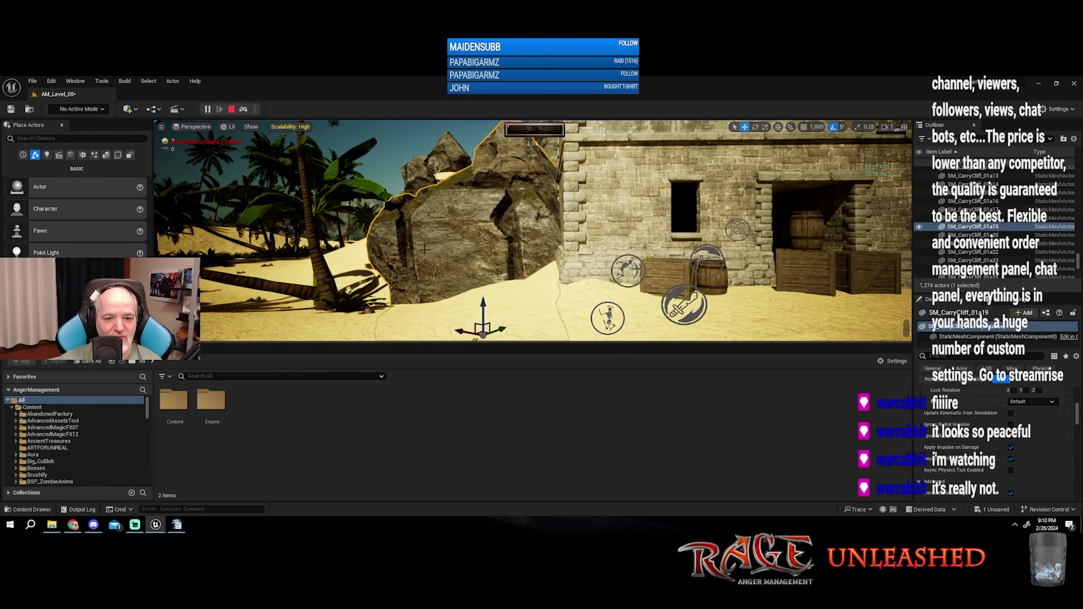
{"action": "right_click", "coordinate": [446, 247]}
{"action": "left_click", "coordinate": [469, 261]}
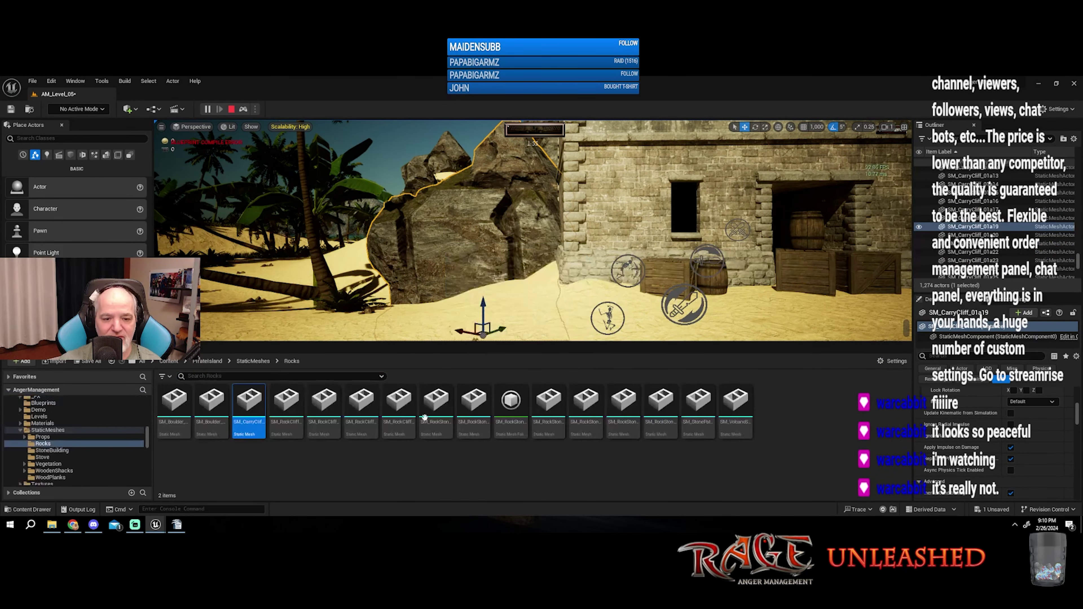
{"action": "double_click", "coordinate": [249, 403]}
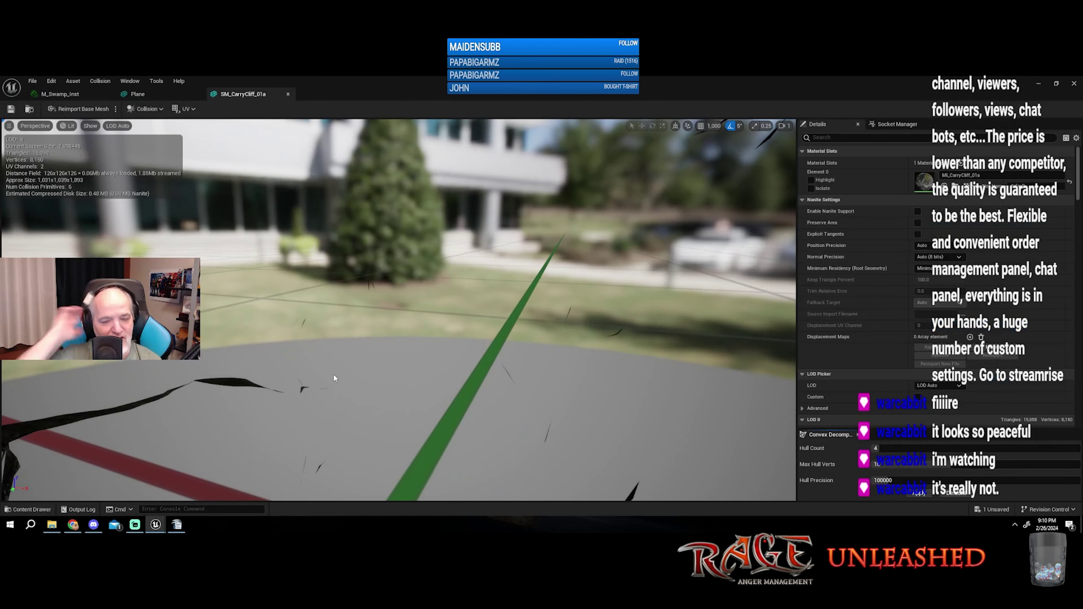
Step: Reduce the SM_CarryCliff_01a mesh to 60 percent triangles, apply the changes and save the asset
{"action": "scroll", "coordinate": [882, 314], "scroll_direction": "down", "scroll_amount": 10}
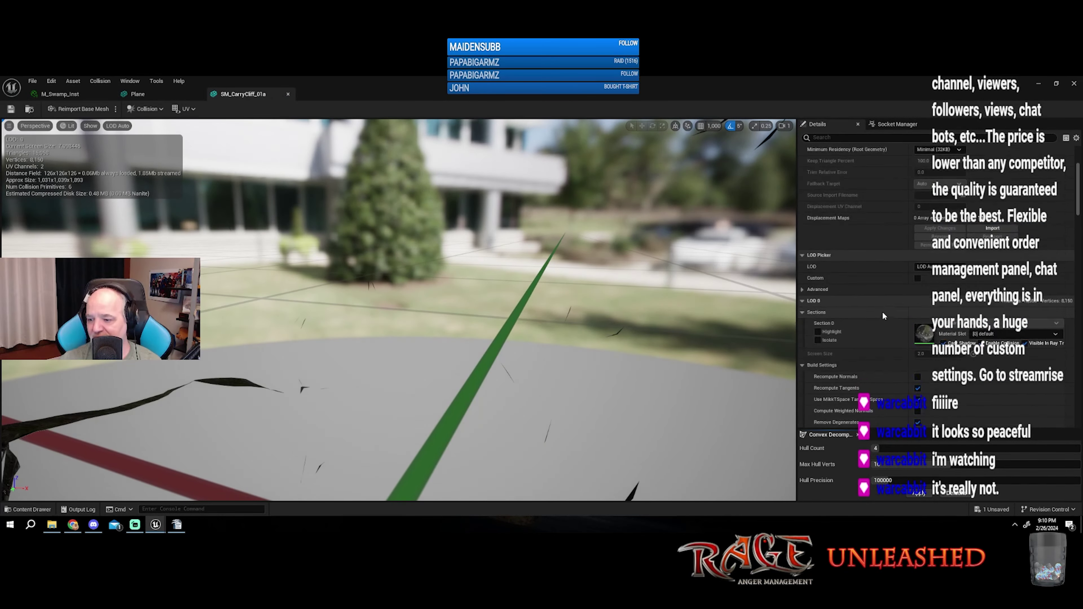
{"action": "scroll", "coordinate": [880, 311], "scroll_direction": "down", "scroll_amount": 7}
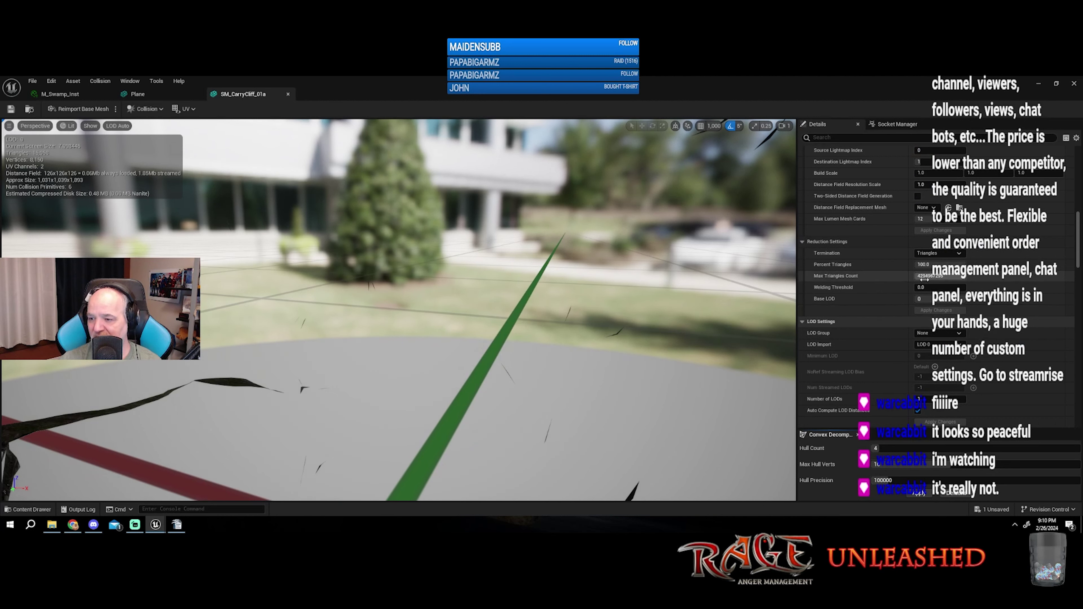
{"action": "left_click", "coordinate": [923, 265]}
{"action": "type", "text": "60"}
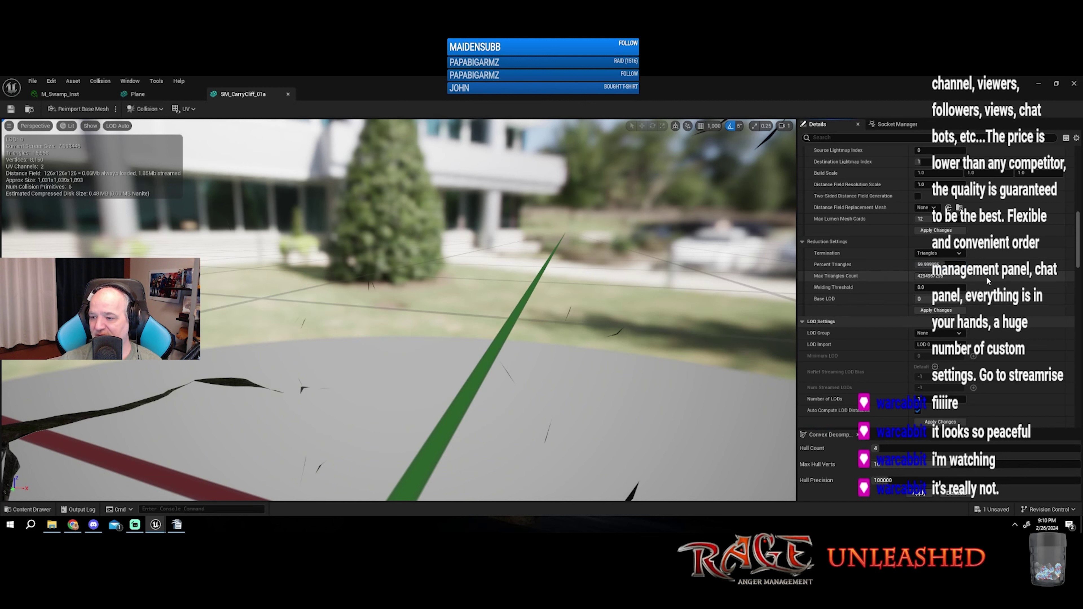
{"action": "left_click", "coordinate": [953, 312]}
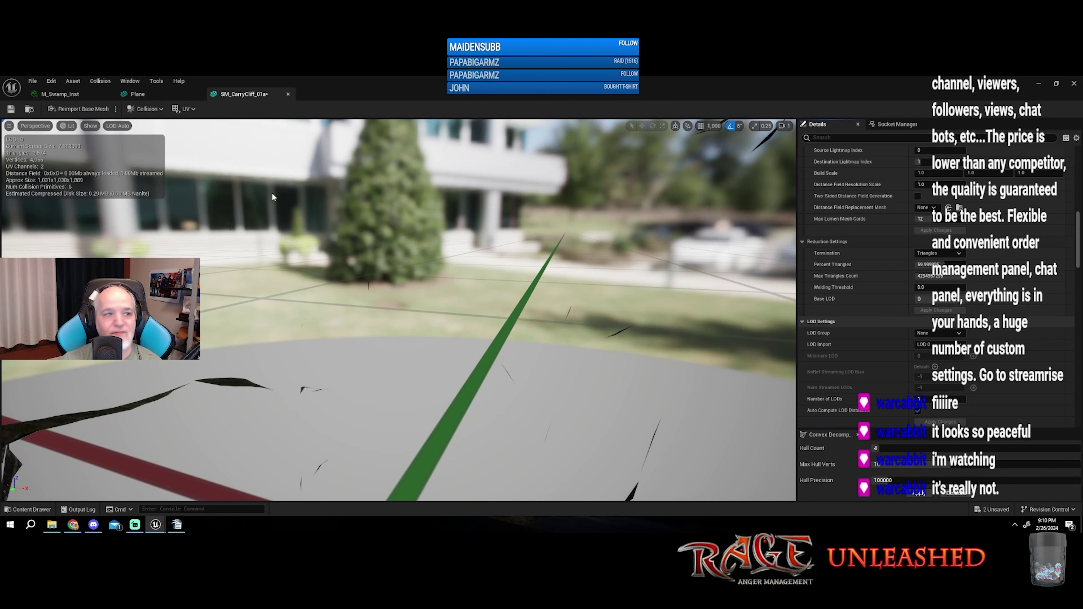
{"action": "left_click", "coordinate": [12, 110]}
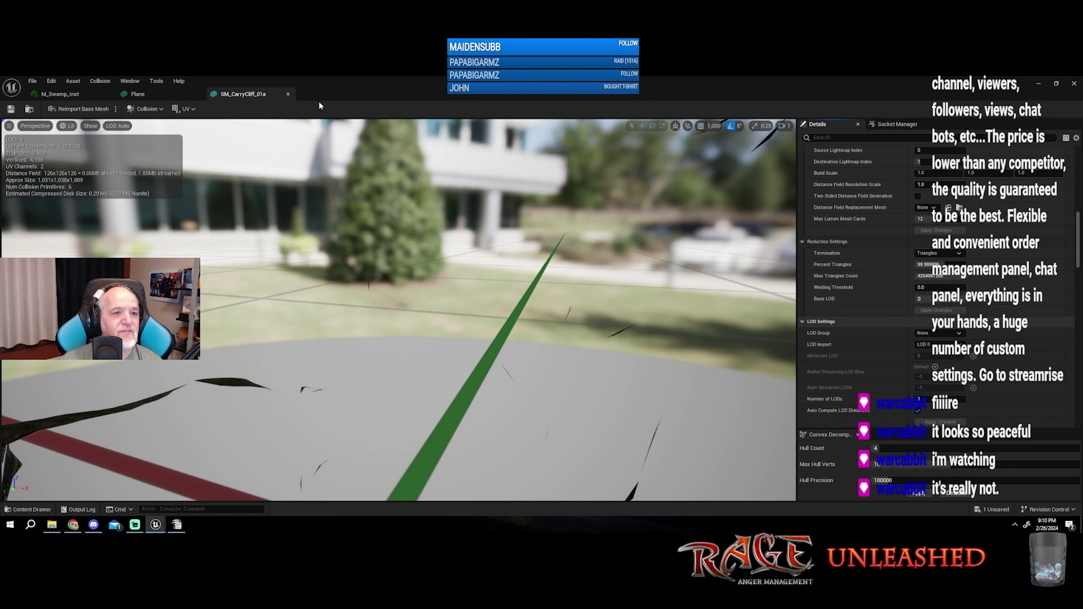
Step: Close the asset editors and end the AM_Level_05 simulation, dismissing its message log
{"action": "left_click", "coordinate": [288, 95]}
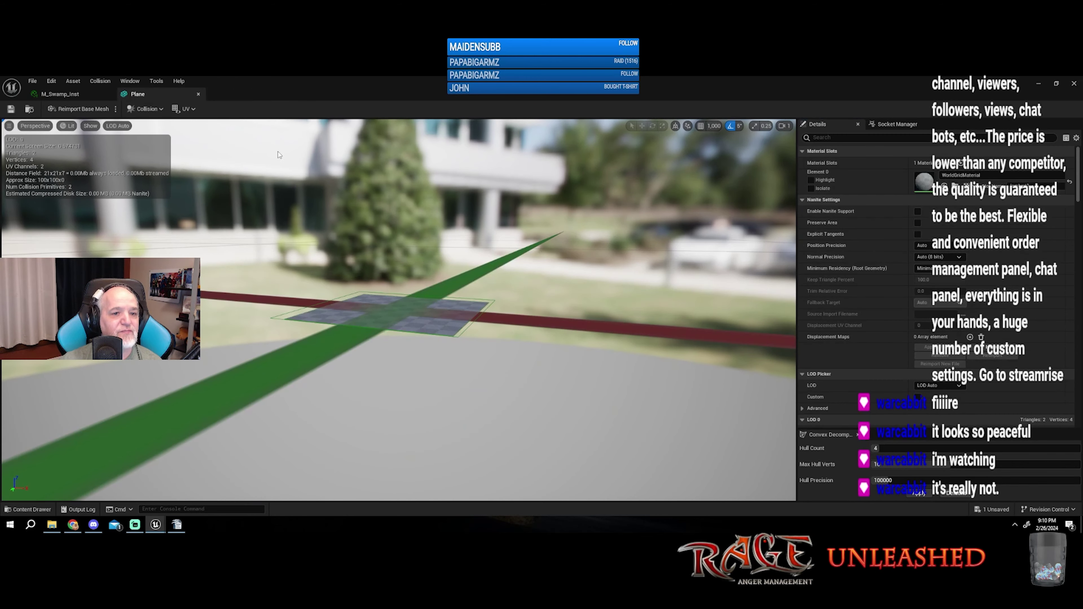
{"action": "left_click", "coordinate": [198, 94]}
{"action": "left_click", "coordinate": [1074, 84]}
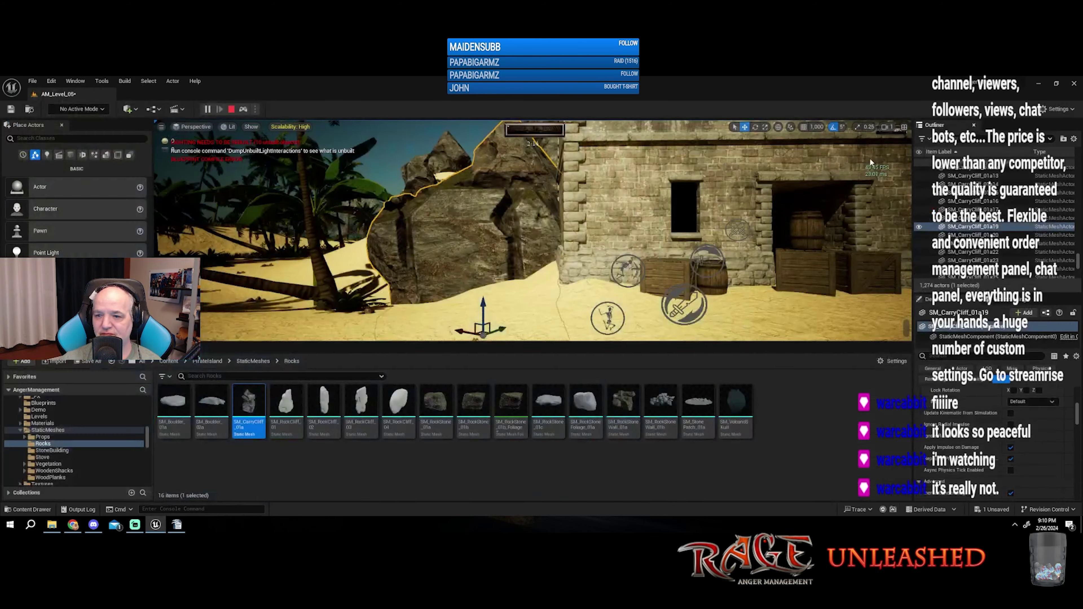
{"action": "right_click_drag", "start_coordinate": [613, 229], "coordinate": [624, 227]}
{"action": "key", "text": "Escape"}
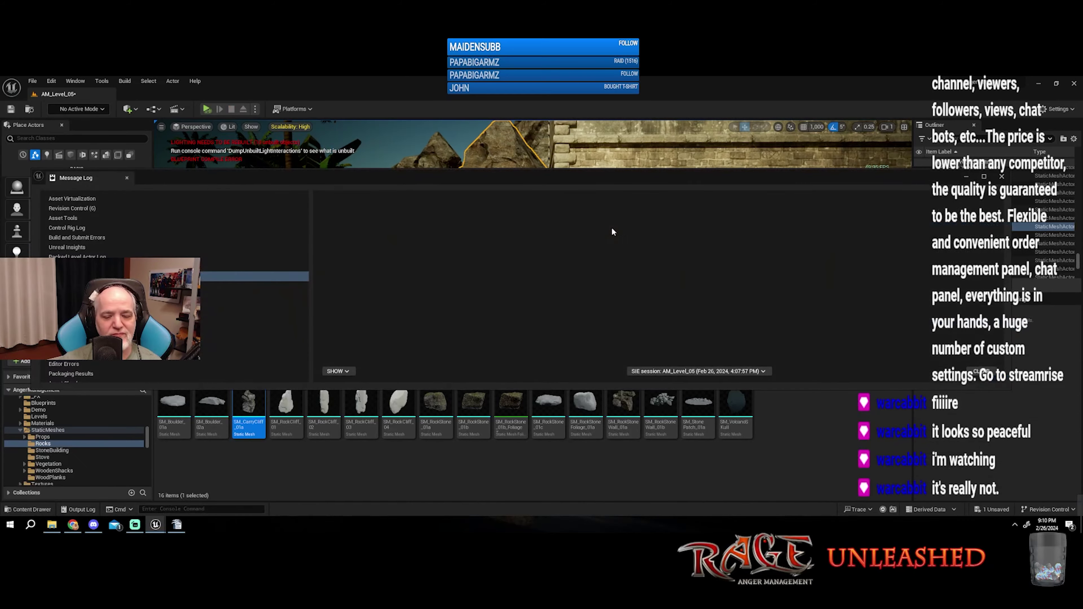
{"action": "left_click", "coordinate": [1002, 177]}
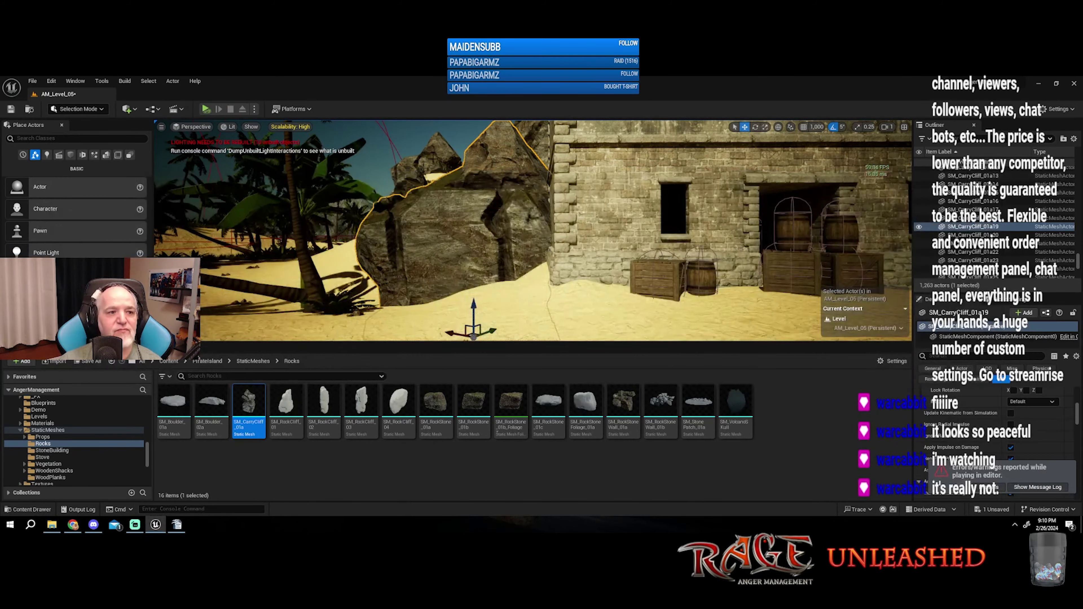
Step: Clear the selection and inspect the beach, docks and pirate ships around the bay in game view
{"action": "right_click_drag", "start_coordinate": [533, 231], "coordinate": [504, 219]}
{"action": "key", "text": "Escape"}
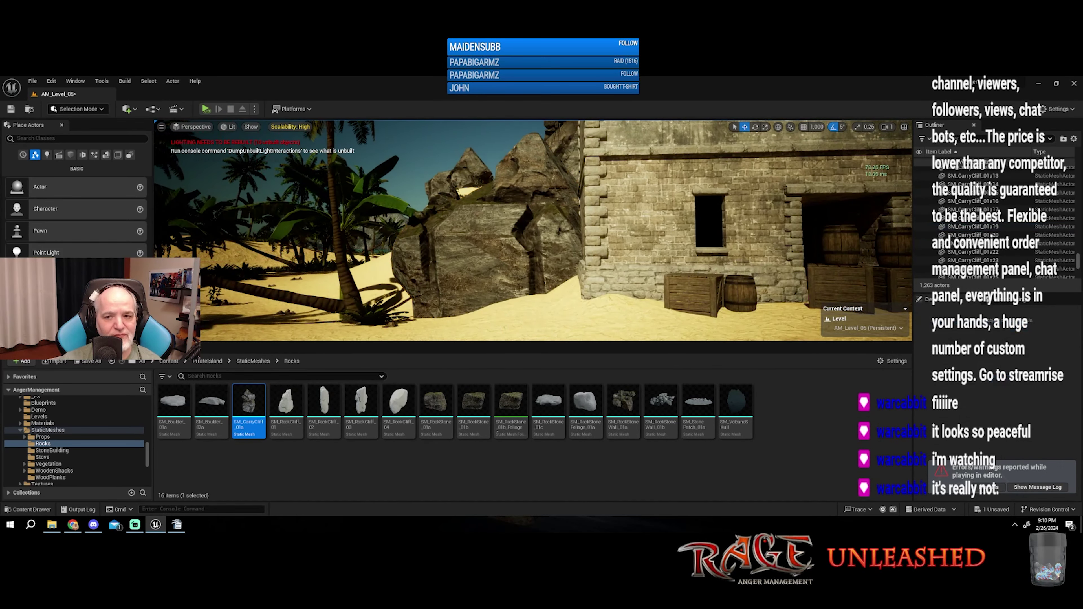
{"action": "key", "text": "g"}
{"action": "right_click_drag", "start_coordinate": [439, 210], "coordinate": [770, 217]}
{"action": "key", "text": "w"}
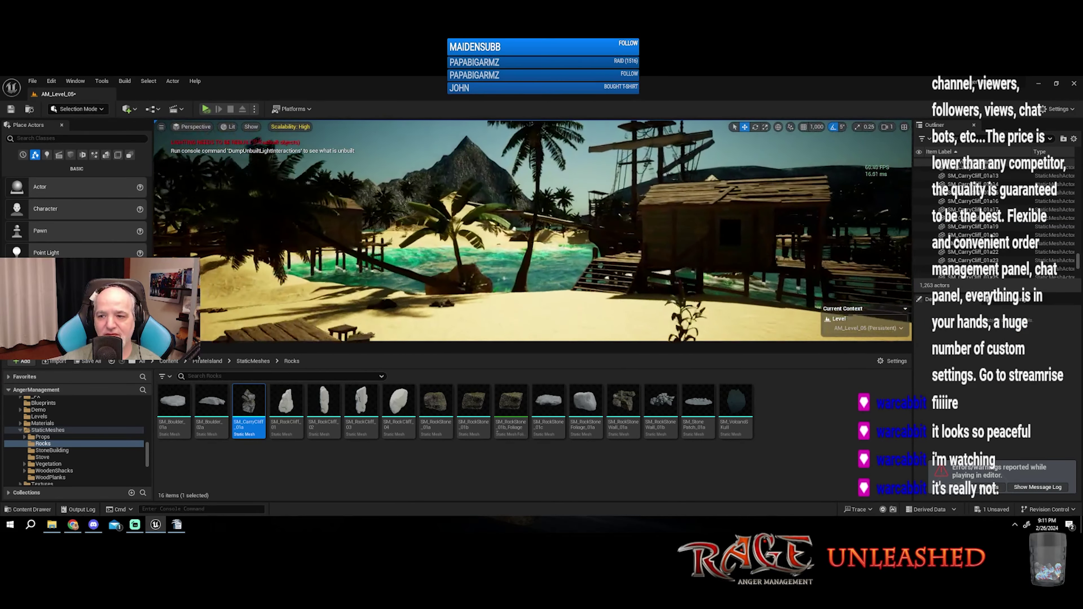
{"action": "right_click_drag", "start_coordinate": [674, 231], "coordinate": [690, 231]}
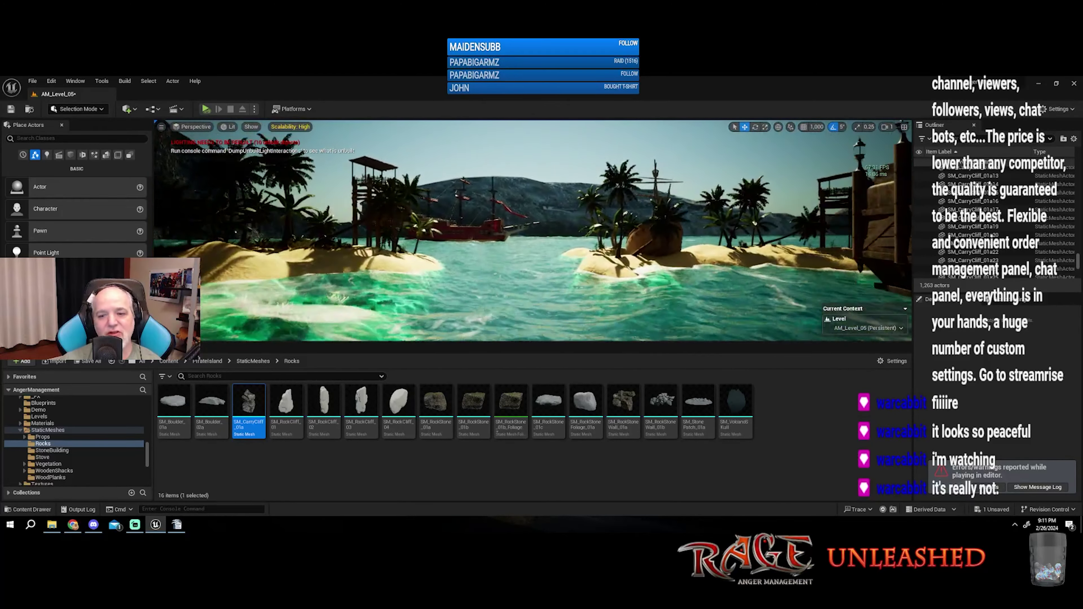
{"action": "right_click_drag", "start_coordinate": [691, 231], "coordinate": [767, 230]}
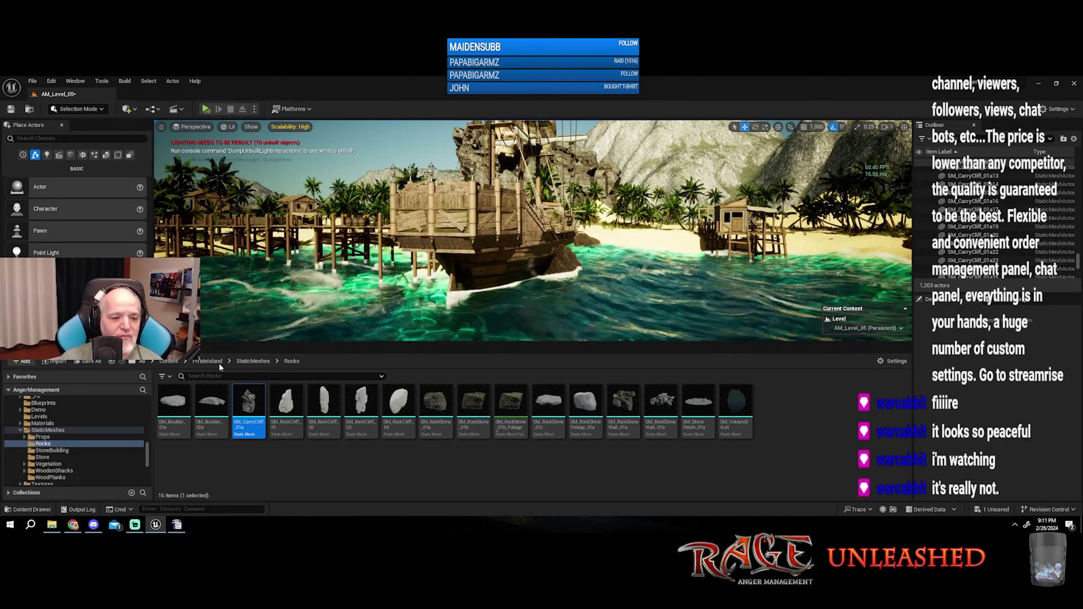
Step: Open the MainMain level from the Maps folder, saving the changes to AM_Level_05
{"action": "left_click", "coordinate": [206, 361]}
{"action": "left_click", "coordinate": [169, 361]}
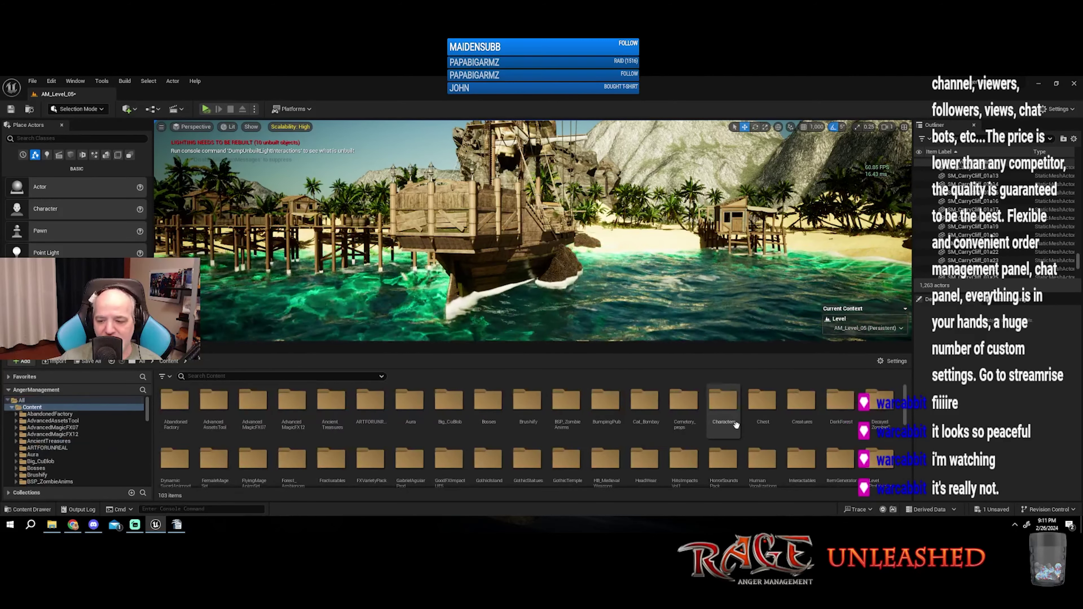
{"action": "double_click", "coordinate": [410, 425]}
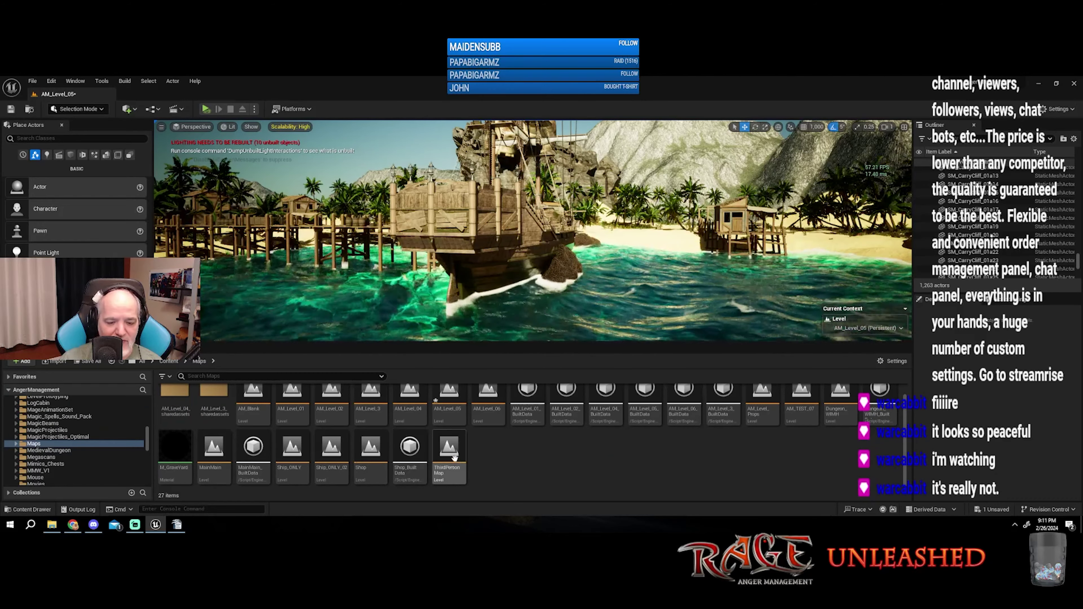
{"action": "scroll", "coordinate": [428, 467], "scroll_direction": "up", "scroll_amount": 1}
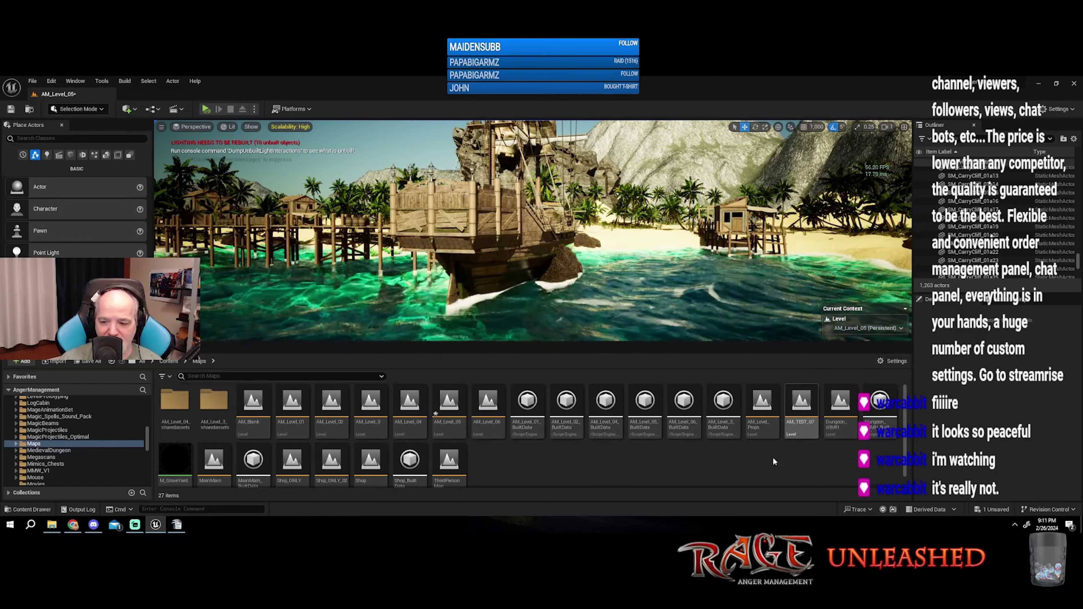
{"action": "scroll", "coordinate": [325, 468], "scroll_direction": "down", "scroll_amount": 1}
{"action": "double_click", "coordinate": [221, 471]}
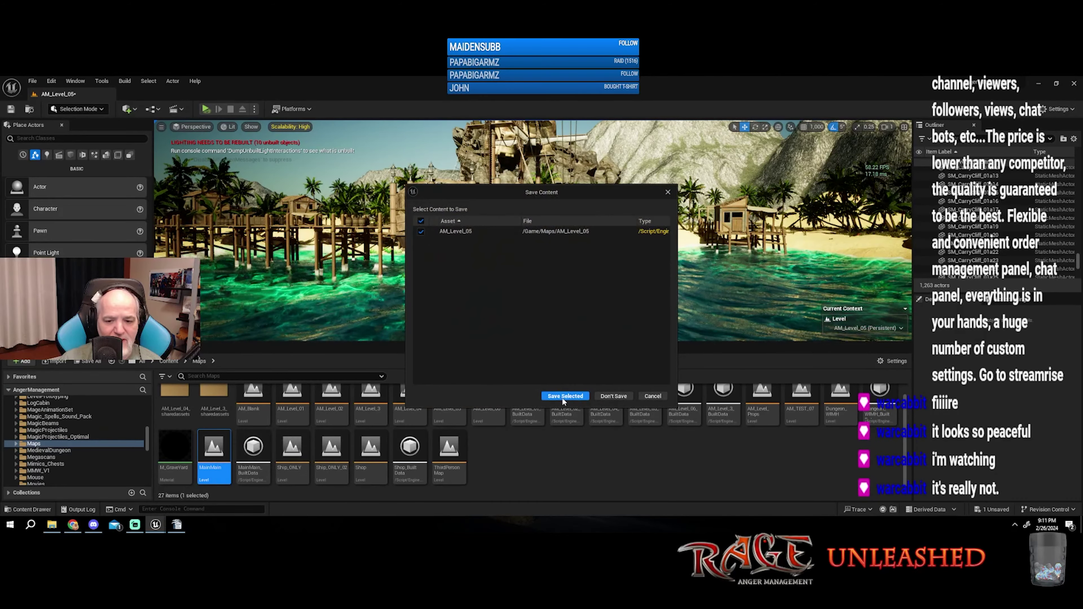
{"action": "left_click", "coordinate": [581, 395]}
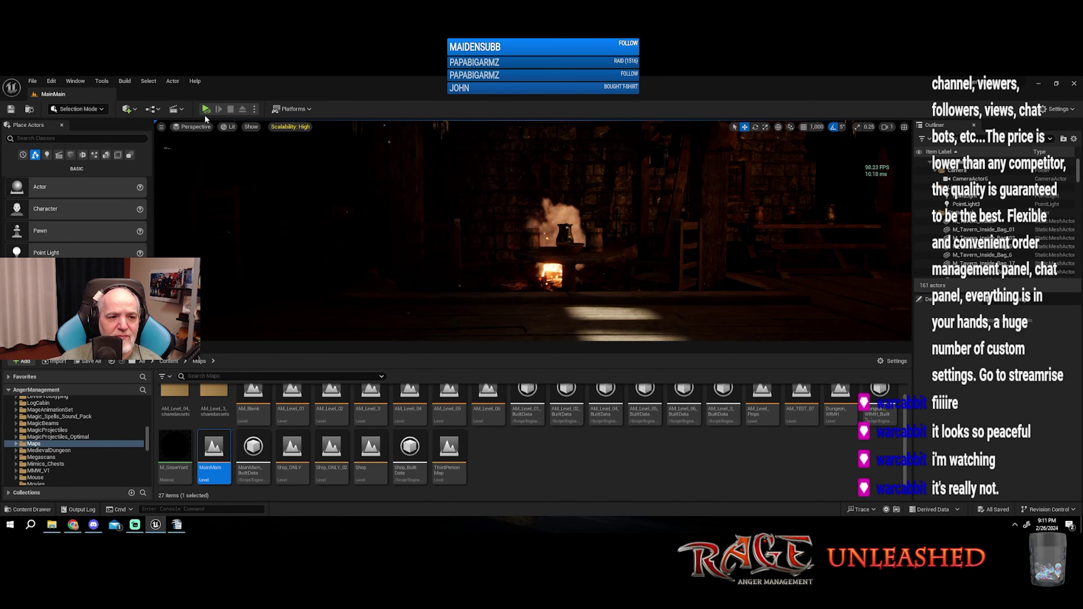
Step: Play the MainMain level to check the main menu, quit through its Quit option and dismiss the message log
{"action": "left_click", "coordinate": [254, 109]}
{"action": "left_click", "coordinate": [281, 134]}
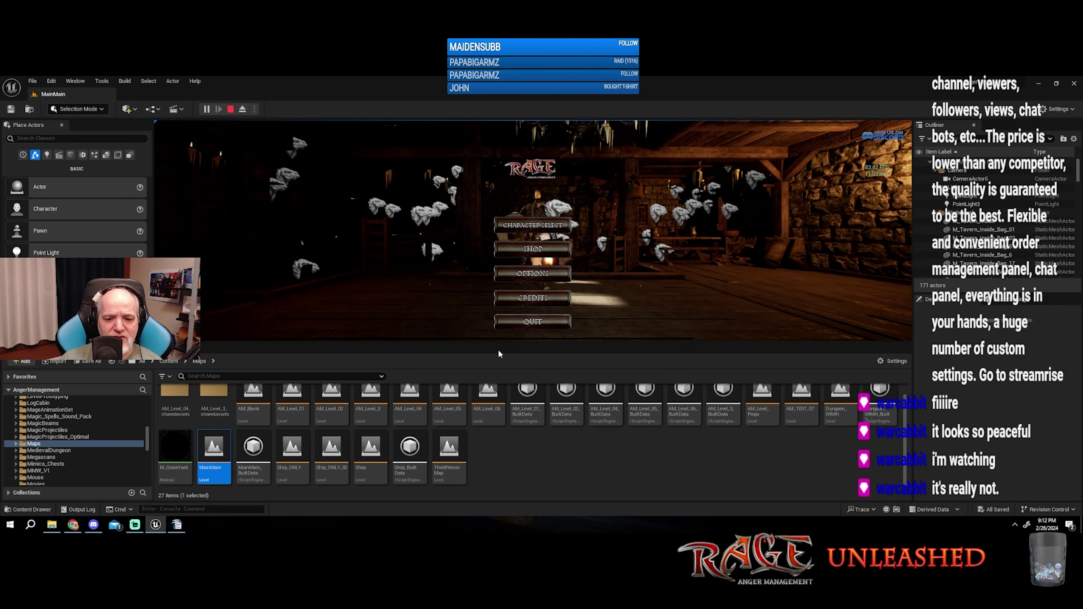
{"action": "left_click", "coordinate": [508, 322]}
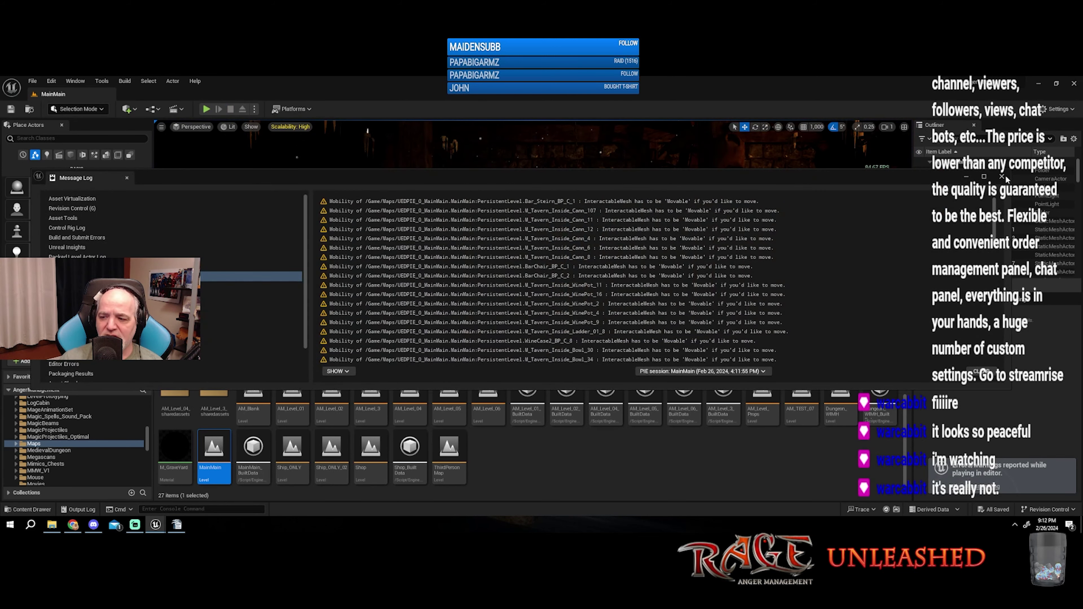
{"action": "left_click", "coordinate": [1002, 176]}
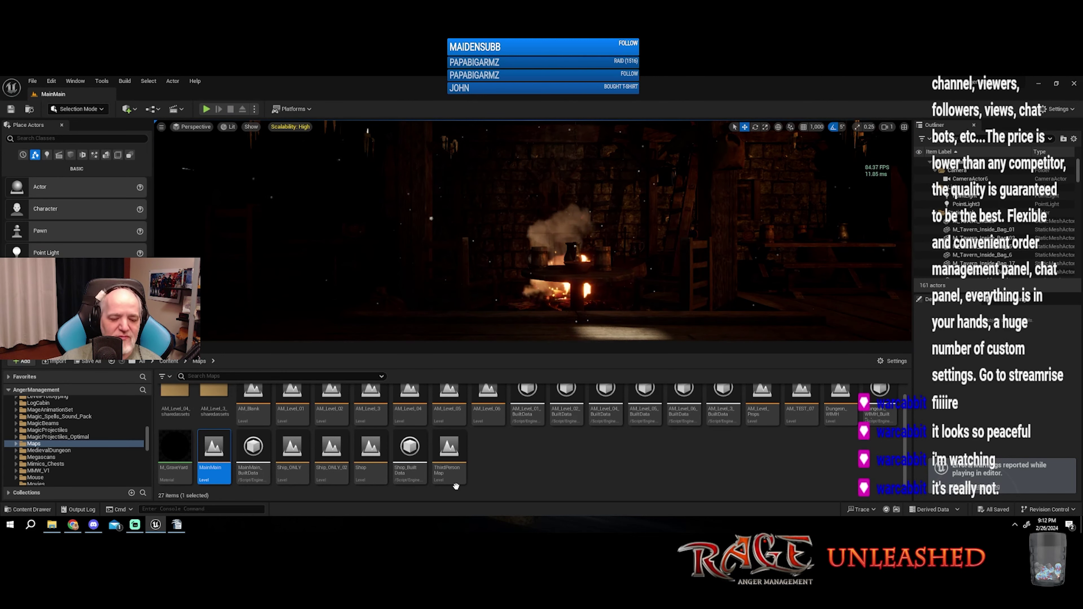
Step: Browse to the MainMenu folder inside the project's UI content folder
{"action": "left_click", "coordinate": [169, 361]}
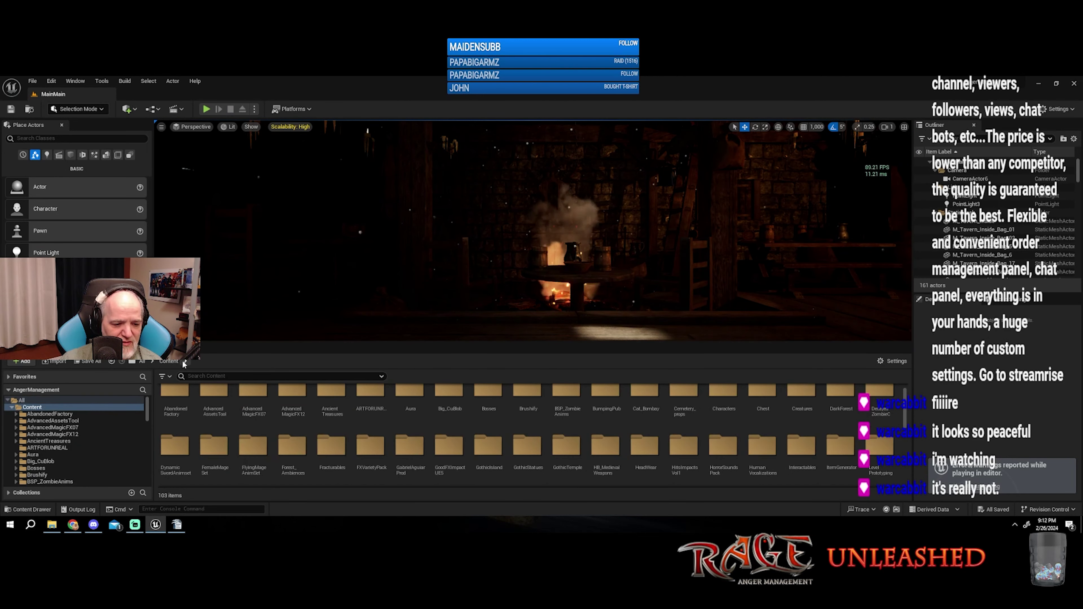
{"action": "scroll", "coordinate": [413, 465], "scroll_direction": "down", "scroll_amount": 4}
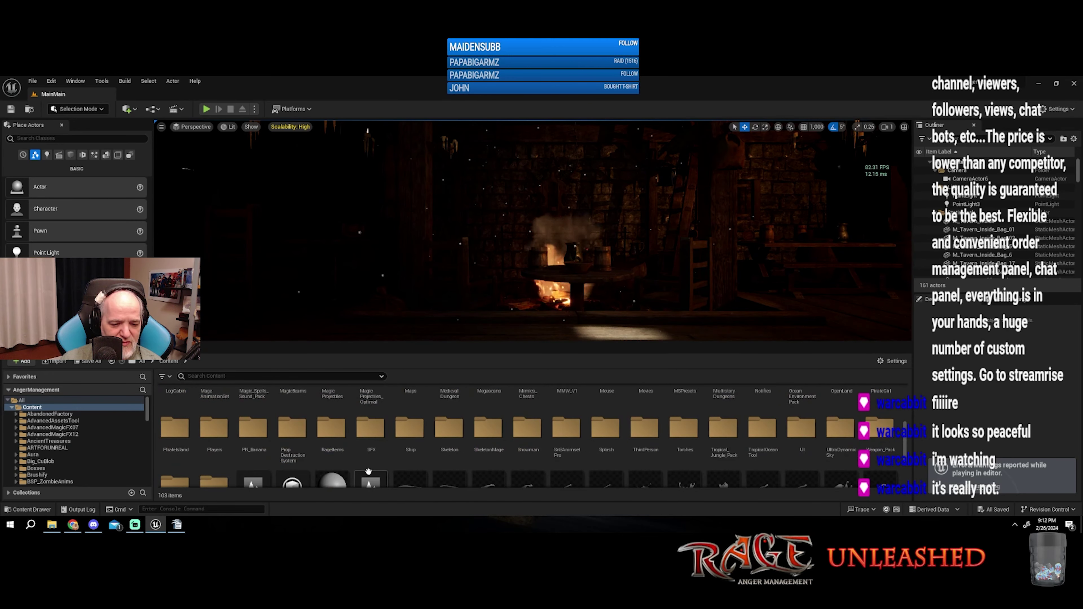
{"action": "scroll", "coordinate": [406, 445], "scroll_direction": "up", "scroll_amount": 2}
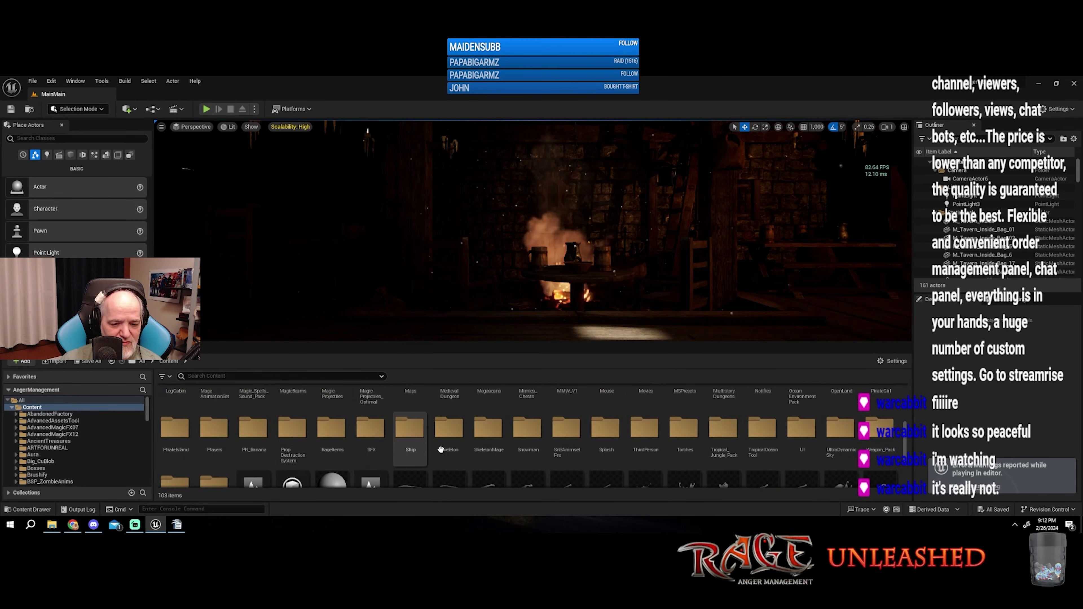
{"action": "double_click", "coordinate": [800, 440]}
{"action": "scroll", "coordinate": [444, 474], "scroll_direction": "up", "scroll_amount": 1}
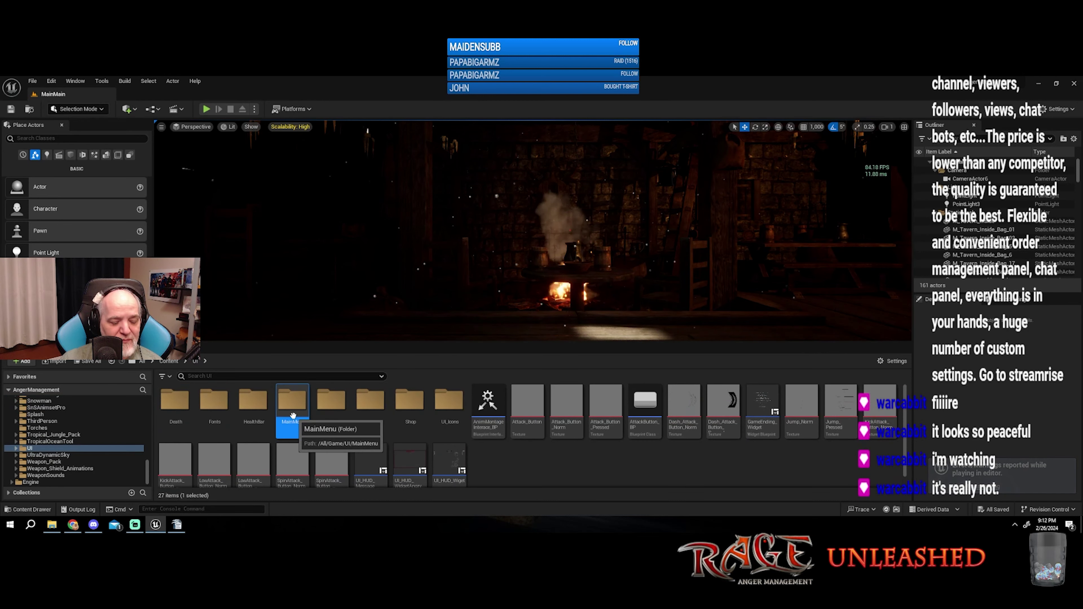
{"action": "double_click", "coordinate": [292, 403]}
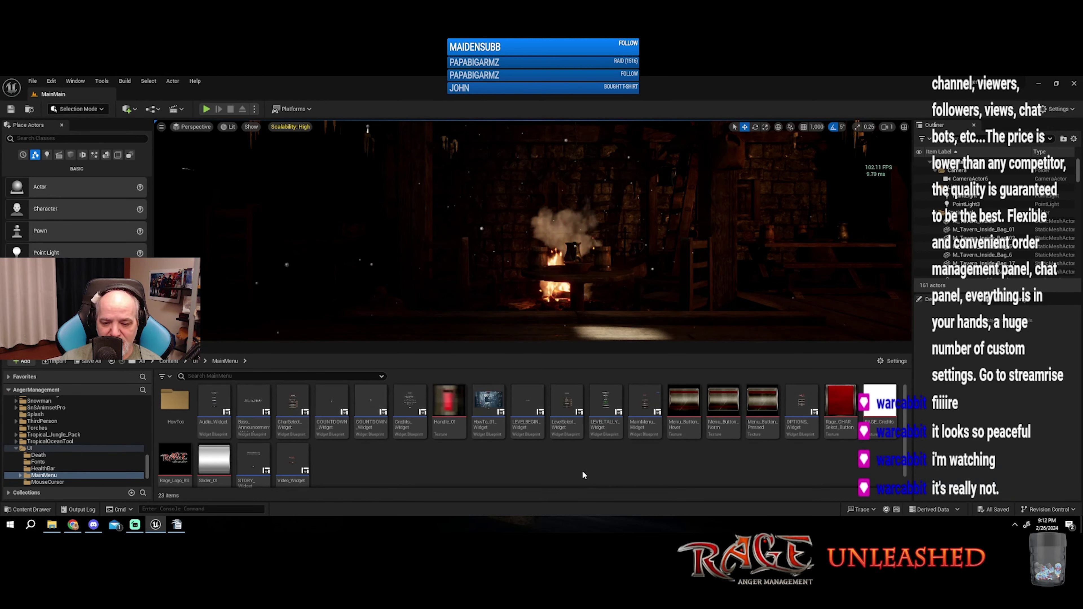
Step: Open Video_Widget from the MainMenu folder to inspect its logo and BACK button layout, then close the widget editor
{"action": "scroll", "coordinate": [353, 451], "scroll_direction": "down", "scroll_amount": 1}
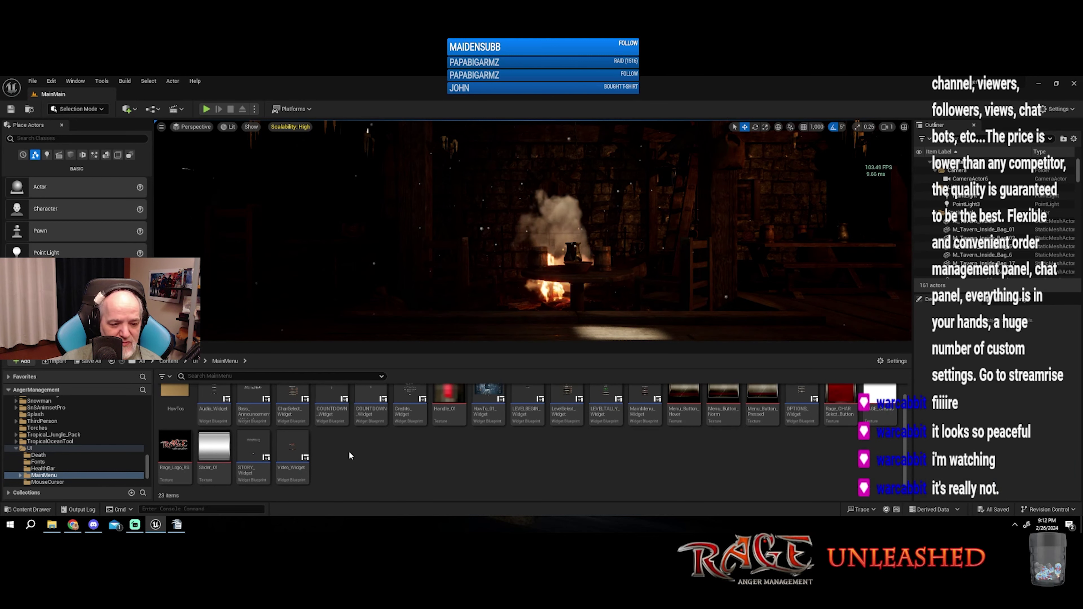
{"action": "left_click", "coordinate": [296, 471]}
{"action": "double_click", "coordinate": [296, 471]}
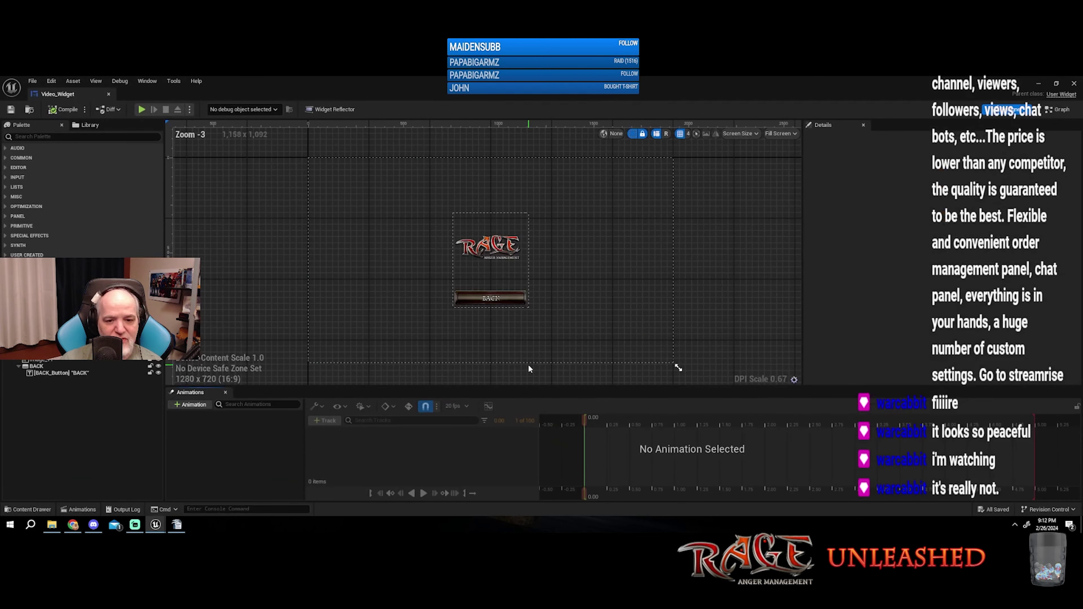
{"action": "left_click", "coordinate": [1073, 84]}
{"action": "scroll", "coordinate": [472, 450], "scroll_direction": "up", "scroll_amount": 1}
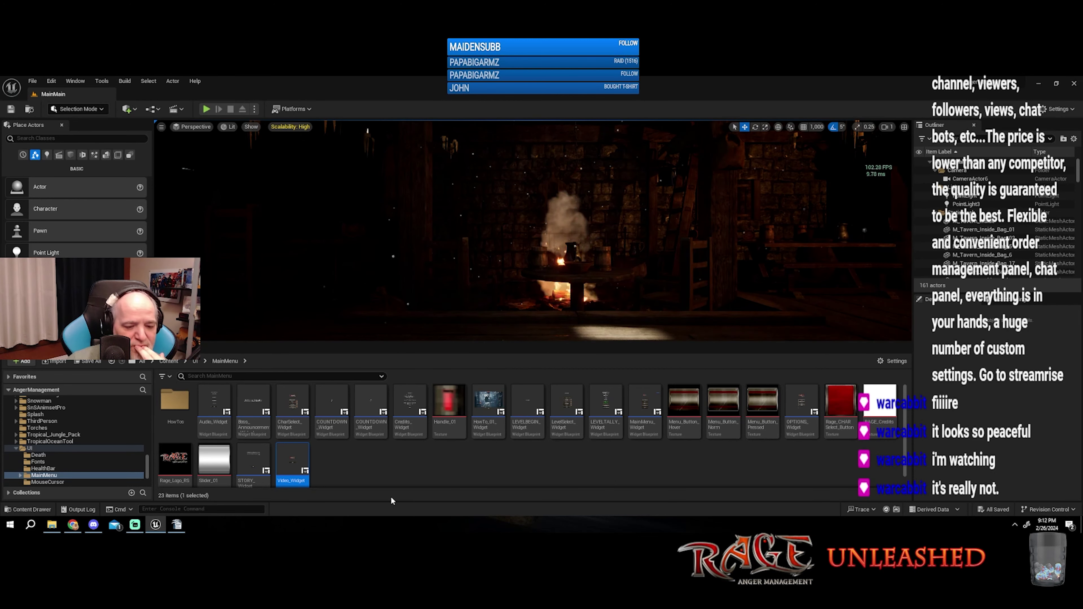
{"action": "scroll", "coordinate": [349, 465], "scroll_direction": "down", "scroll_amount": 1}
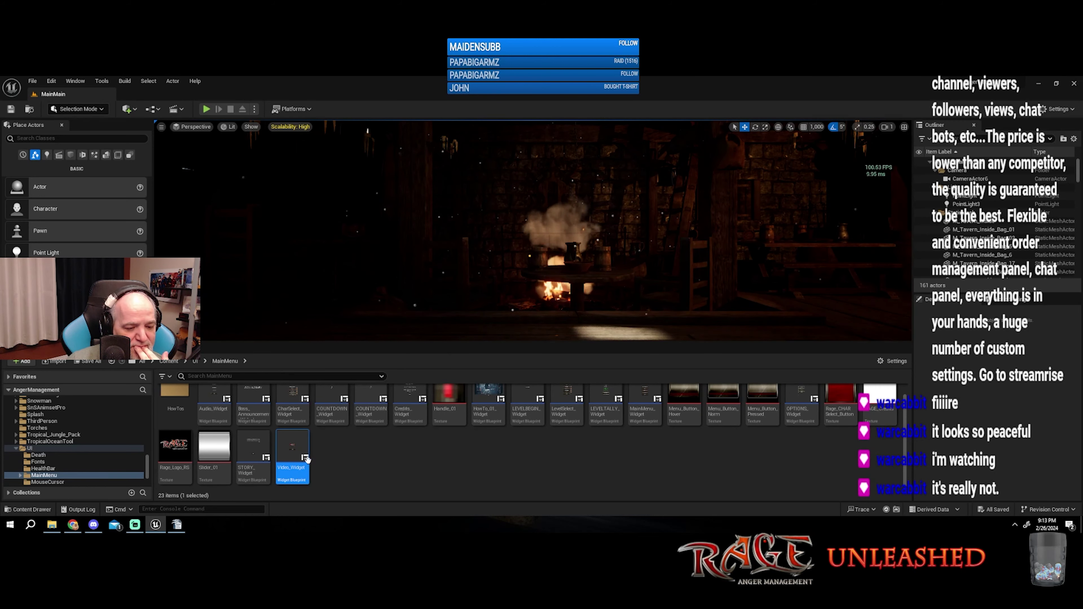
{"action": "double_click", "coordinate": [296, 473]}
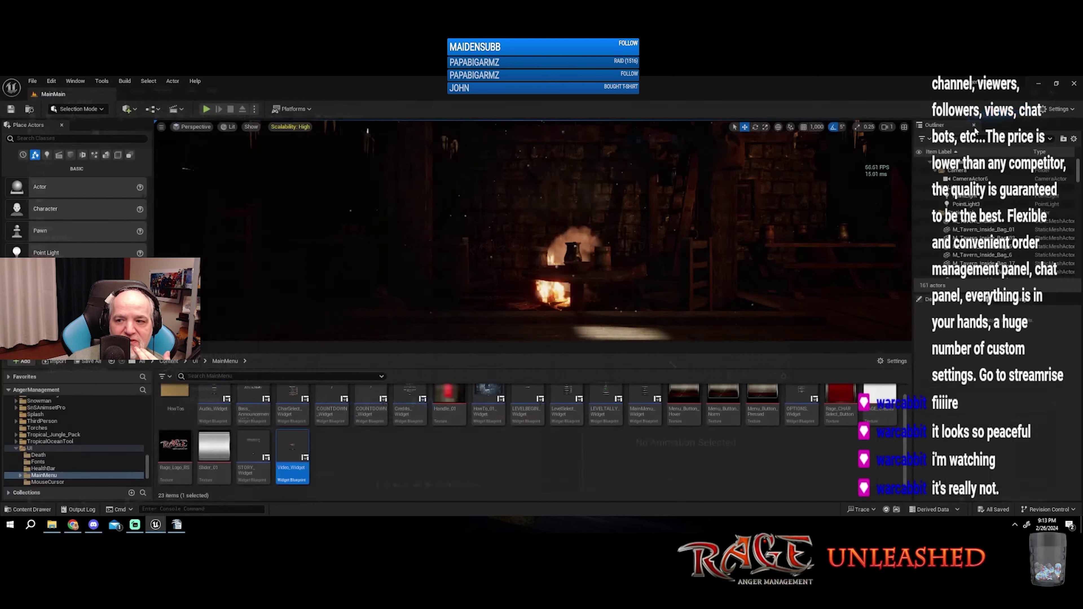
{"action": "left_click", "coordinate": [1074, 83]}
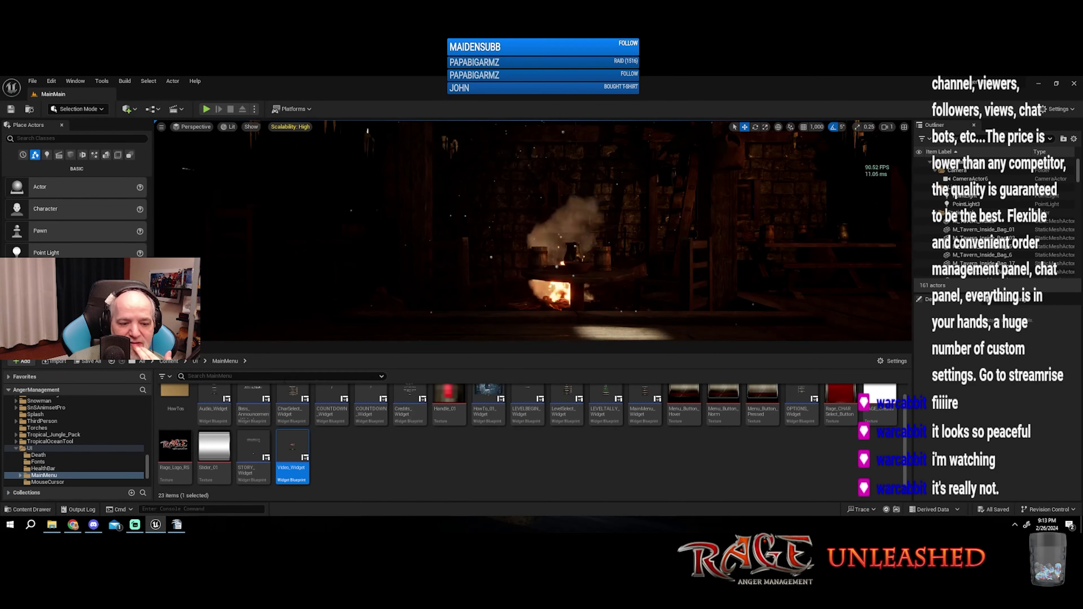
Step: Look through the UI_Icons and Screens subfolders of the UI folder and return to the UI folder
{"action": "left_click", "coordinate": [195, 361]}
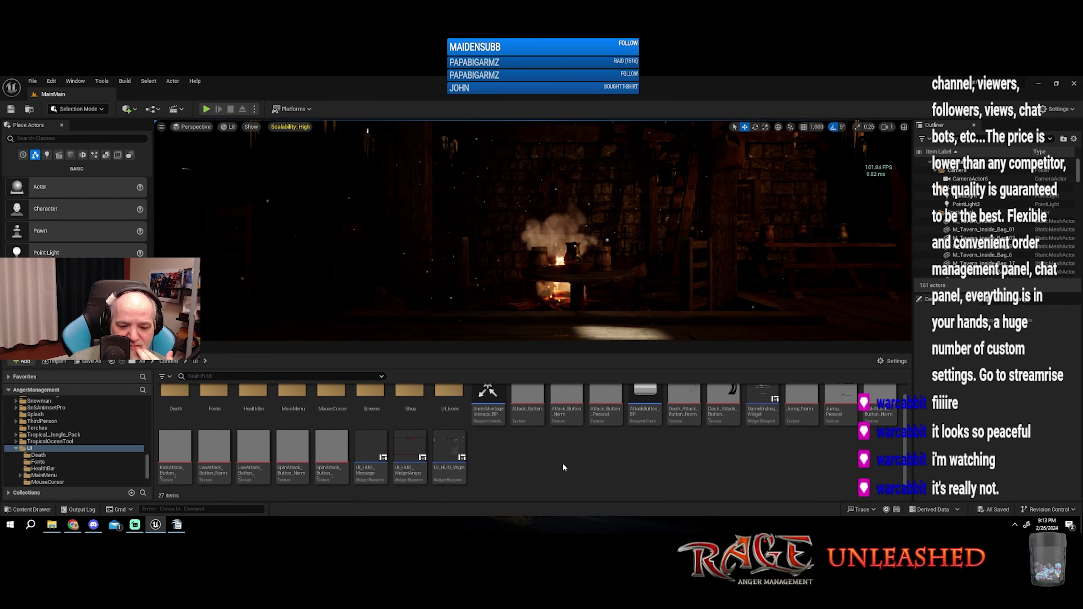
{"action": "scroll", "coordinate": [371, 464], "scroll_direction": "up", "scroll_amount": 1}
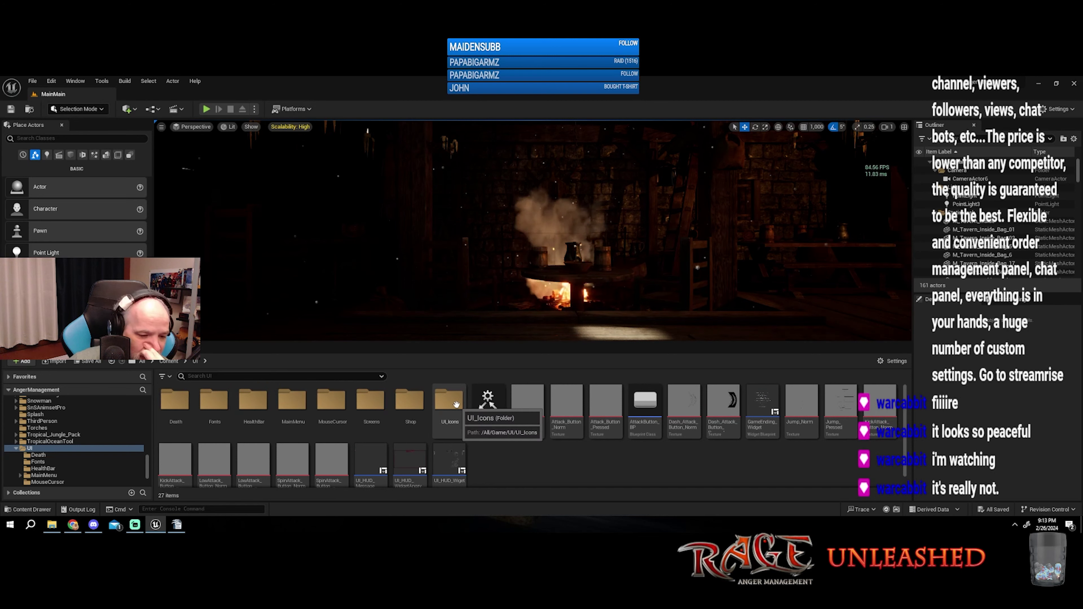
{"action": "double_click", "coordinate": [456, 404]}
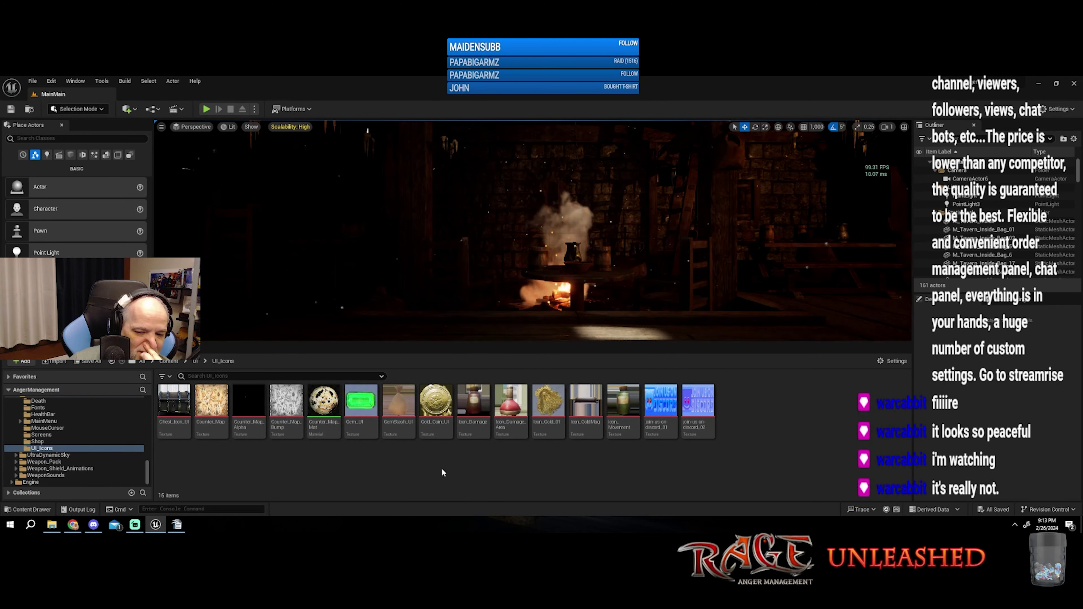
{"action": "left_click", "coordinate": [195, 361]}
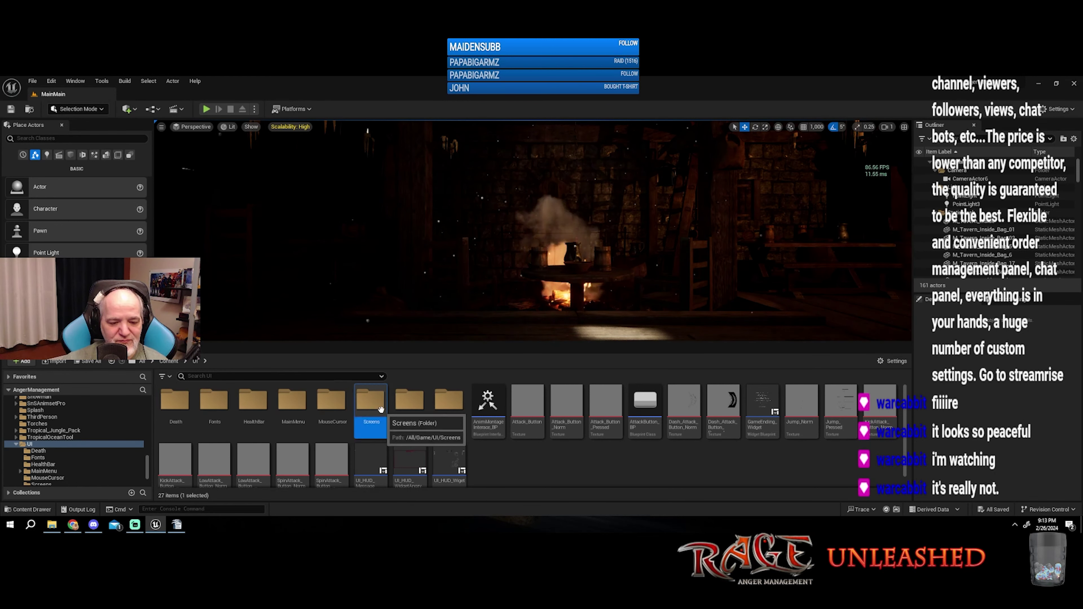
{"action": "double_click", "coordinate": [370, 405]}
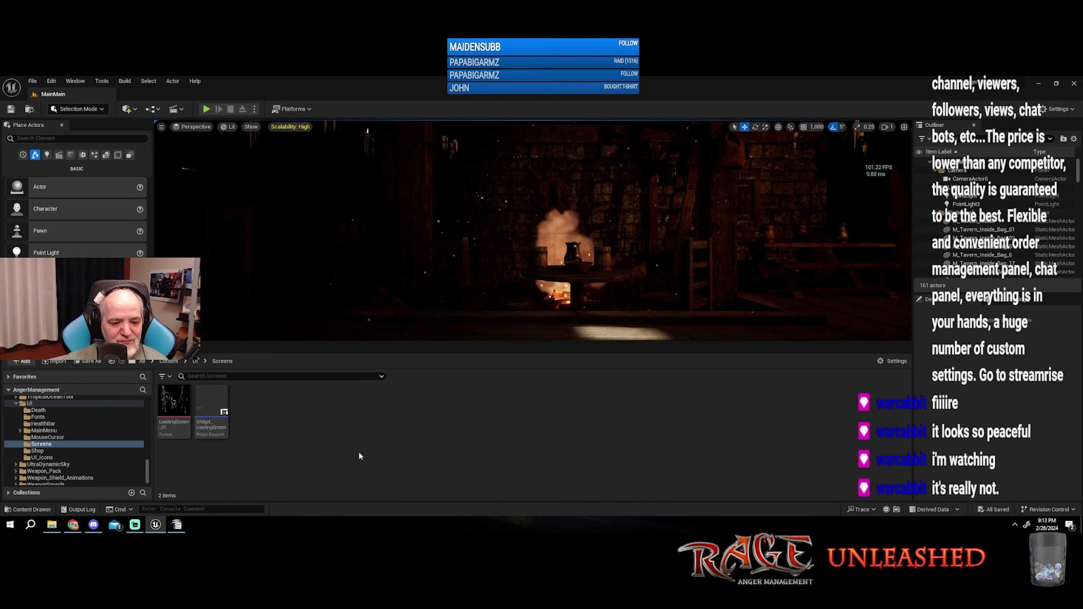
{"action": "left_click", "coordinate": [196, 361]}
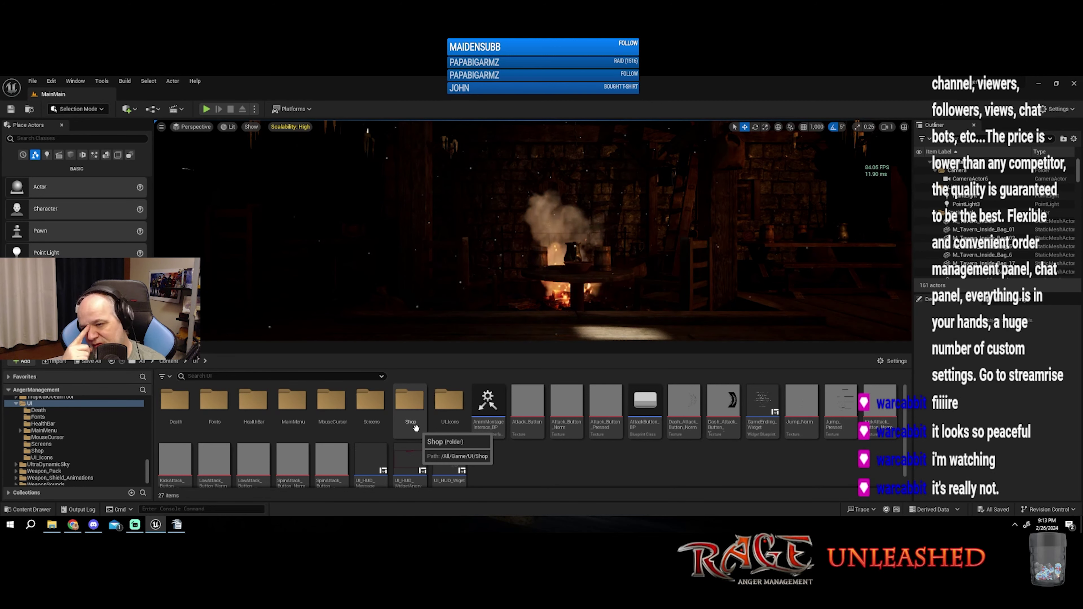
{"action": "right_click_drag", "start_coordinate": [512, 257], "coordinate": [546, 267]}
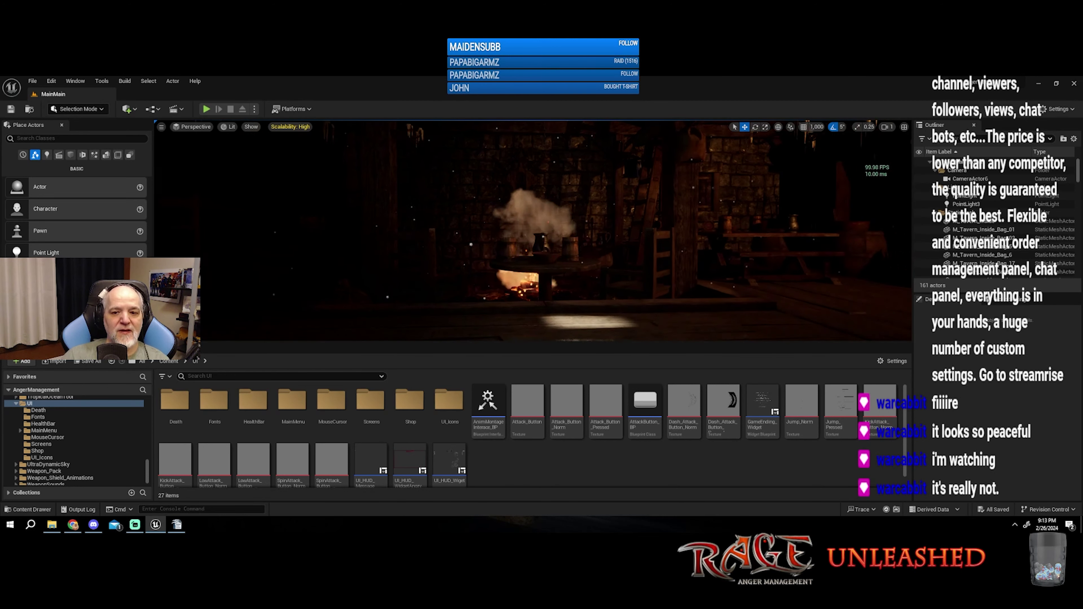
{"action": "right_click_drag", "start_coordinate": [494, 307], "coordinate": [546, 307]}
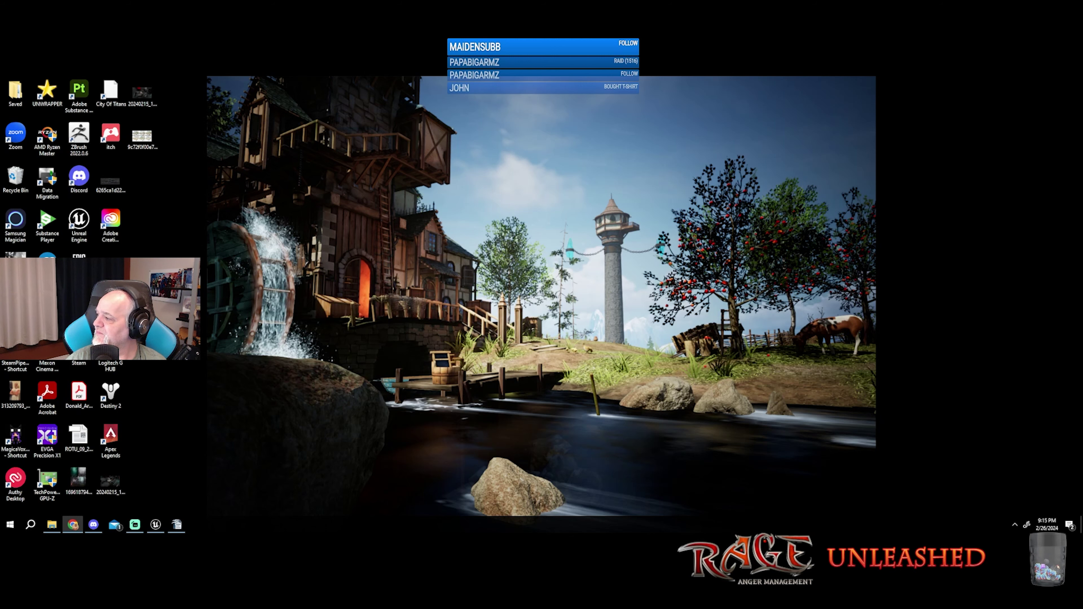
Step: Bring the Chrome window onto this screen, maximize it and view the RAGE: Anger Management page on Google Play
{"action": "left_click_drag", "start_coordinate": [1082, 86], "coordinate": [594, 112]}
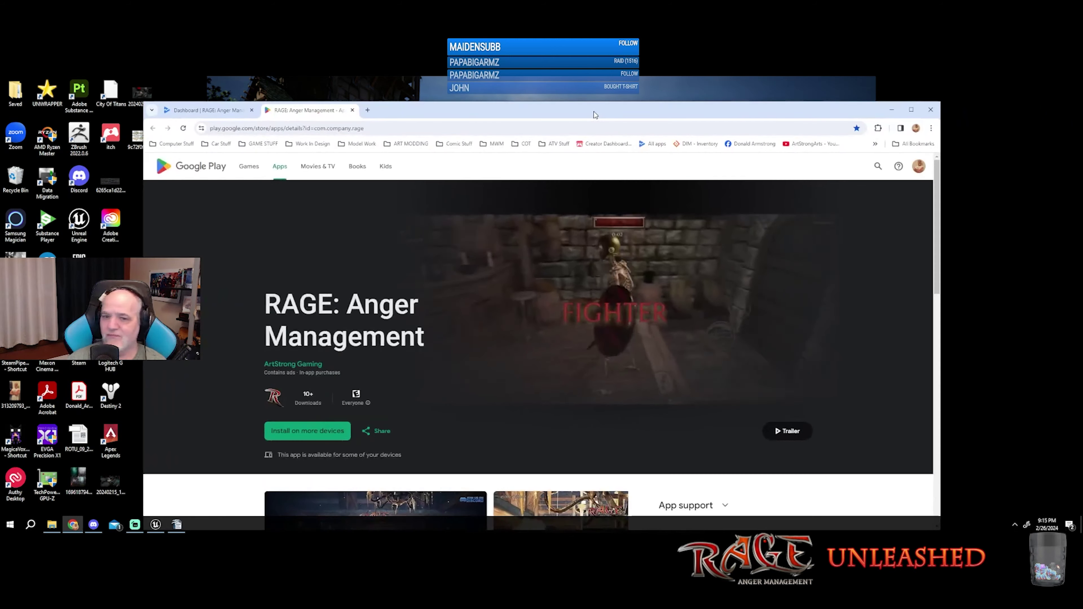
{"action": "double_click", "coordinate": [595, 112]}
{"action": "scroll", "coordinate": [570, 279], "scroll_direction": "down", "scroll_amount": 1}
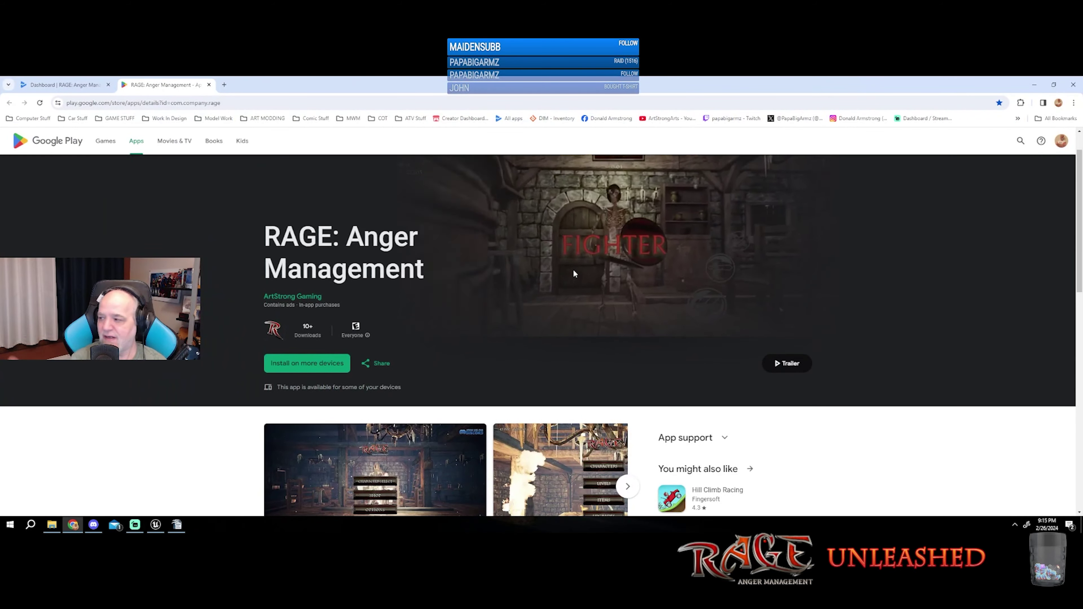